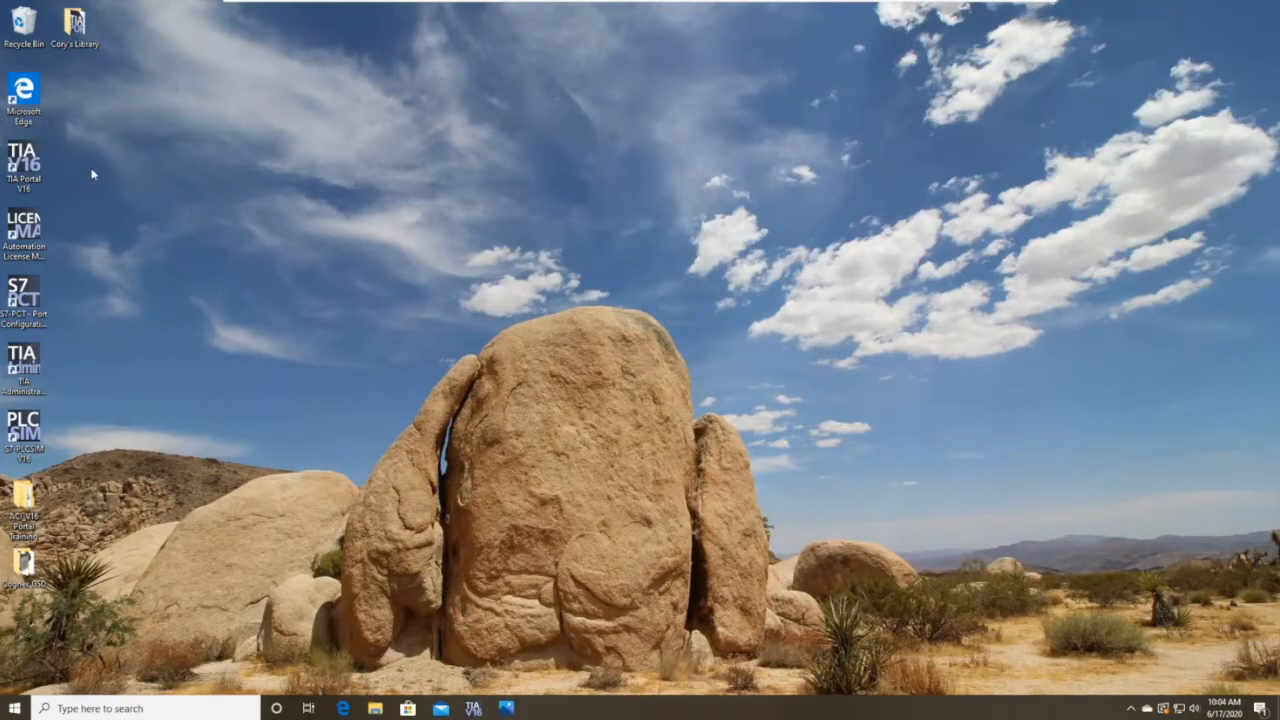
Launch TIA Portal V16 from its desktop icon.
double_click(36, 181)
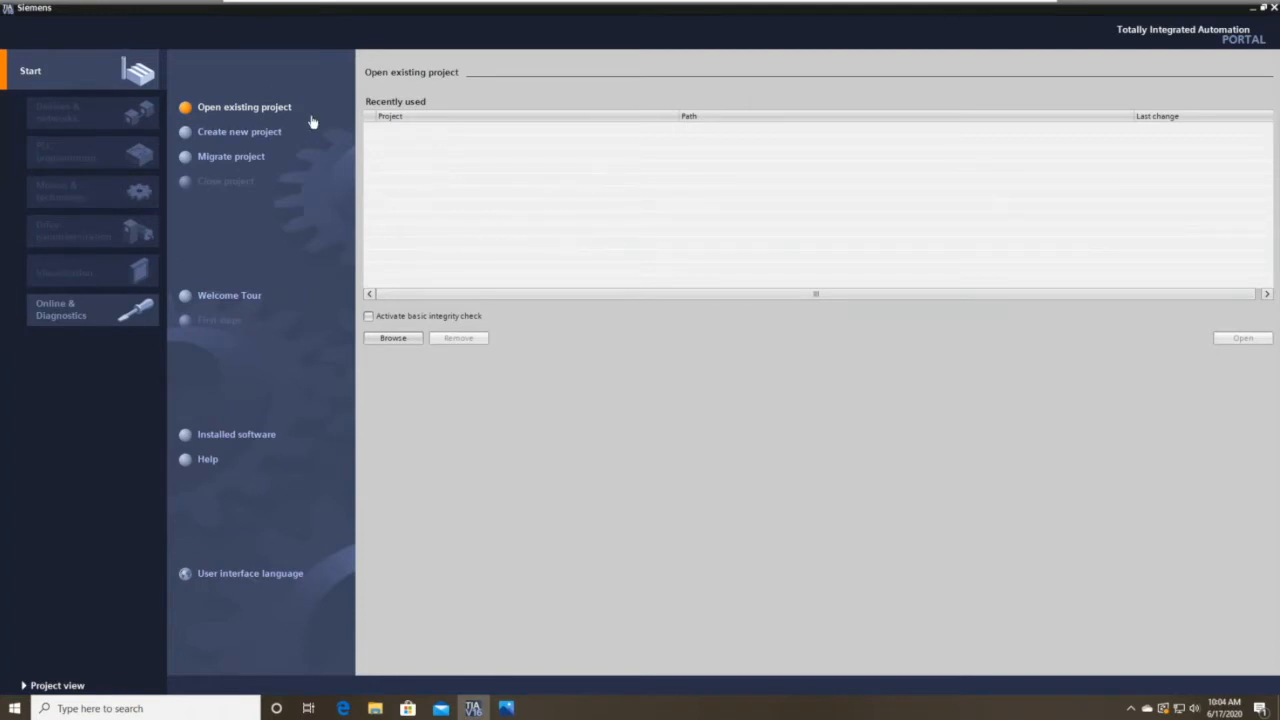
Start a new project and name it 'Webinar Project'.
left_click(276, 142)
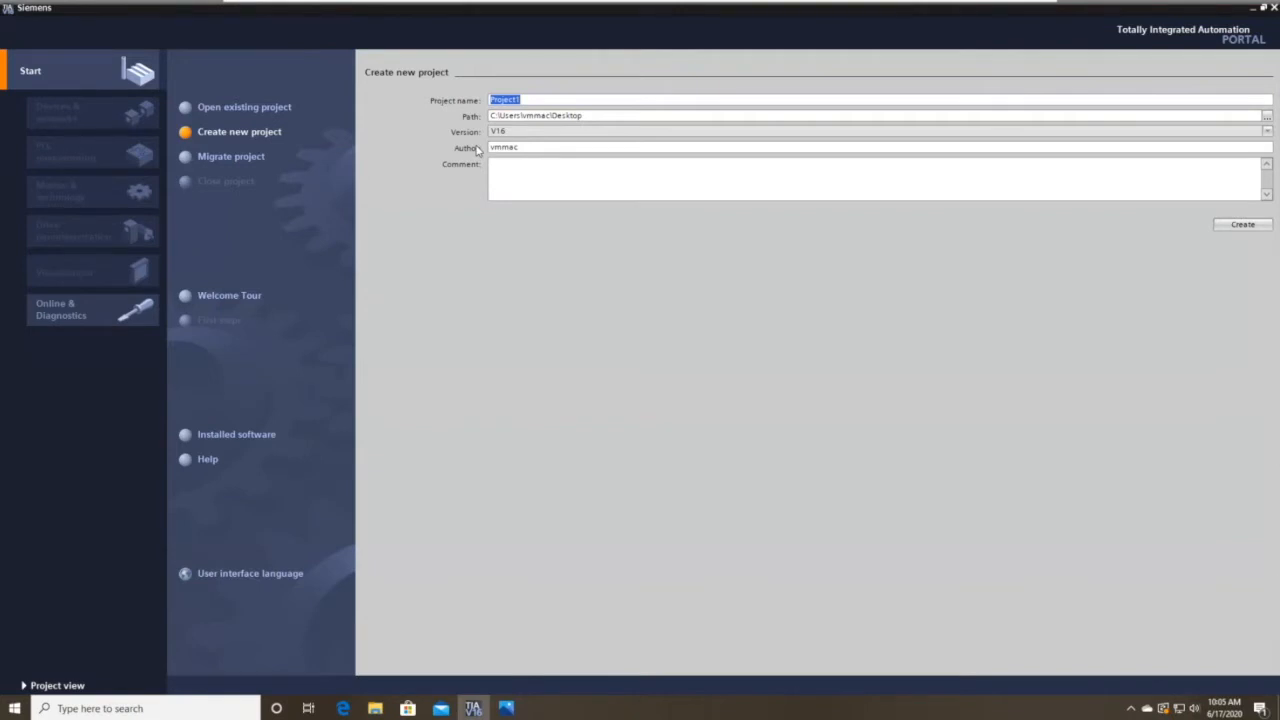
type("Webinar Project")
Create 'Webinar Project' and wait for its First steps page.
left_click(1243, 225)
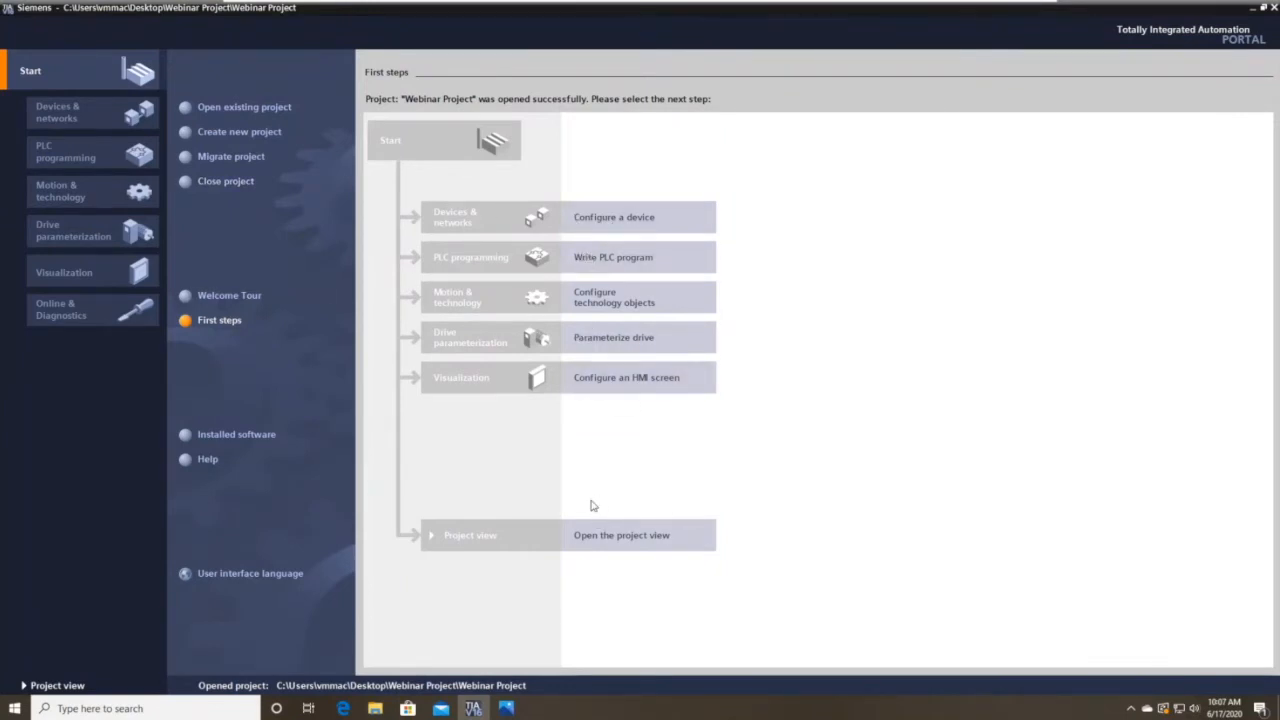
Go to Configure a device and bring up the Add new device page.
left_click(580, 216)
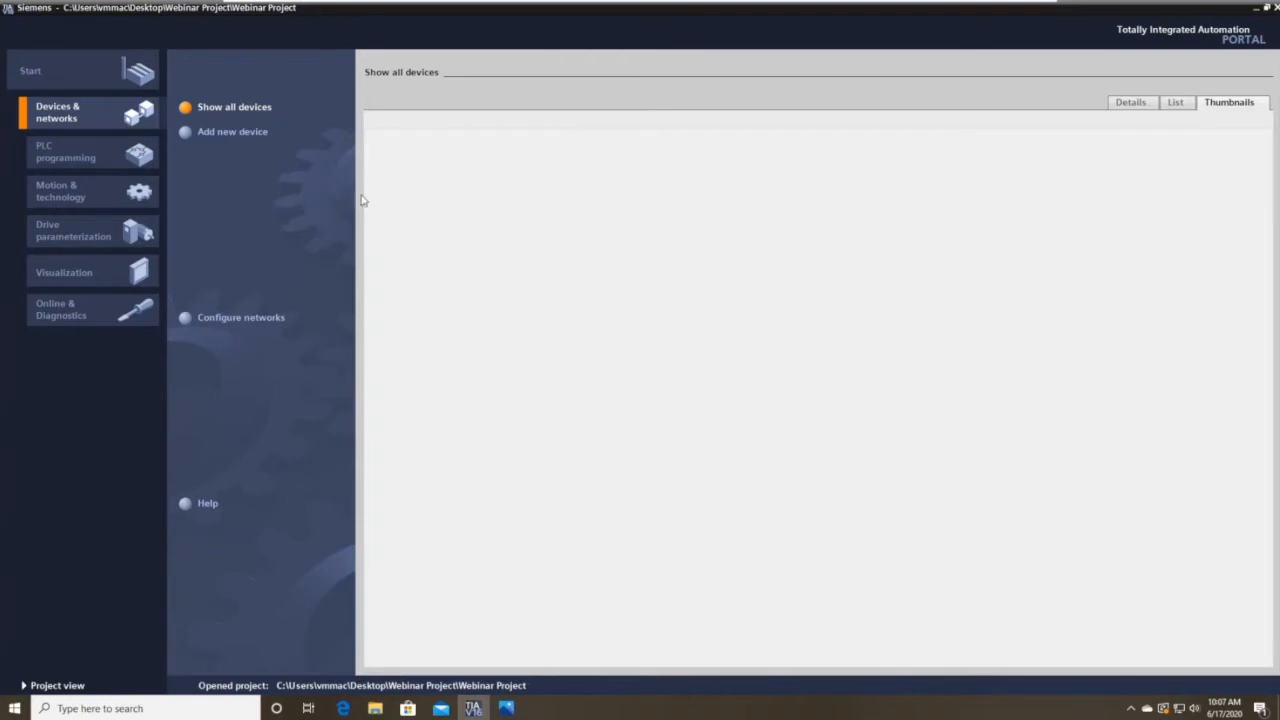
left_click(227, 137)
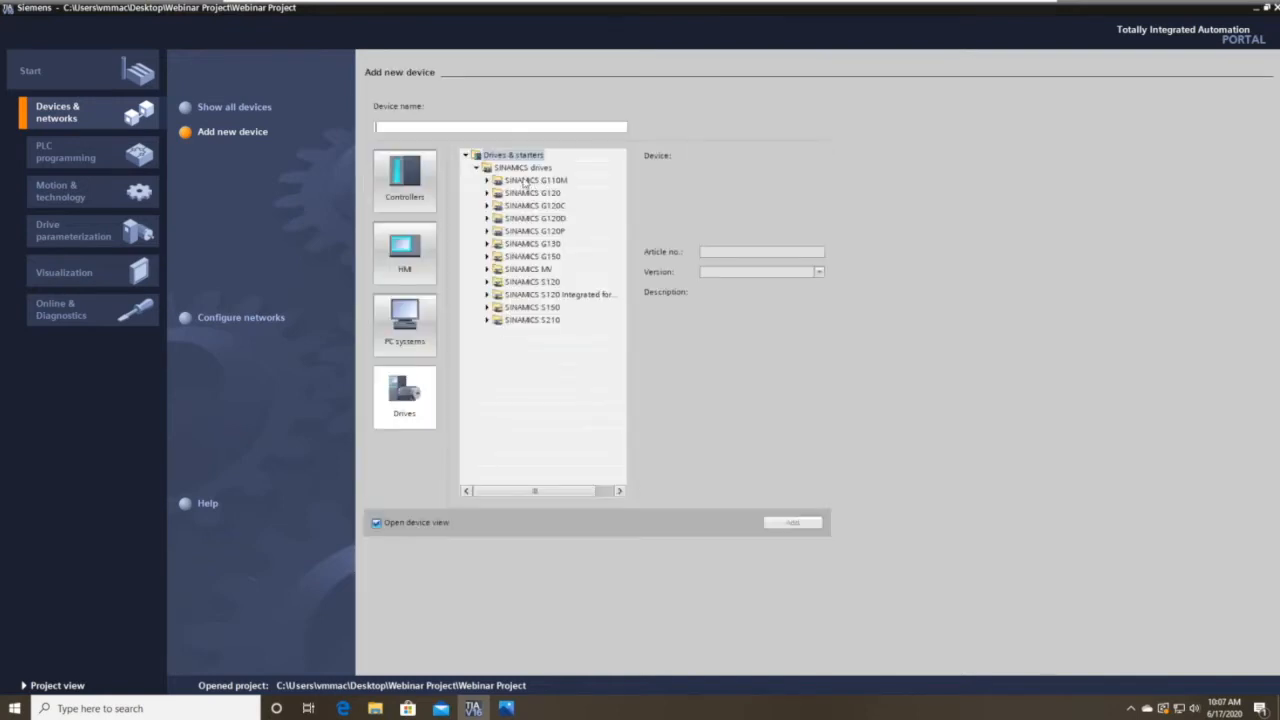
Show the Controllers catalogue and browse the S7-1200 and S7-1500 CPU lists.
left_click(423, 182)
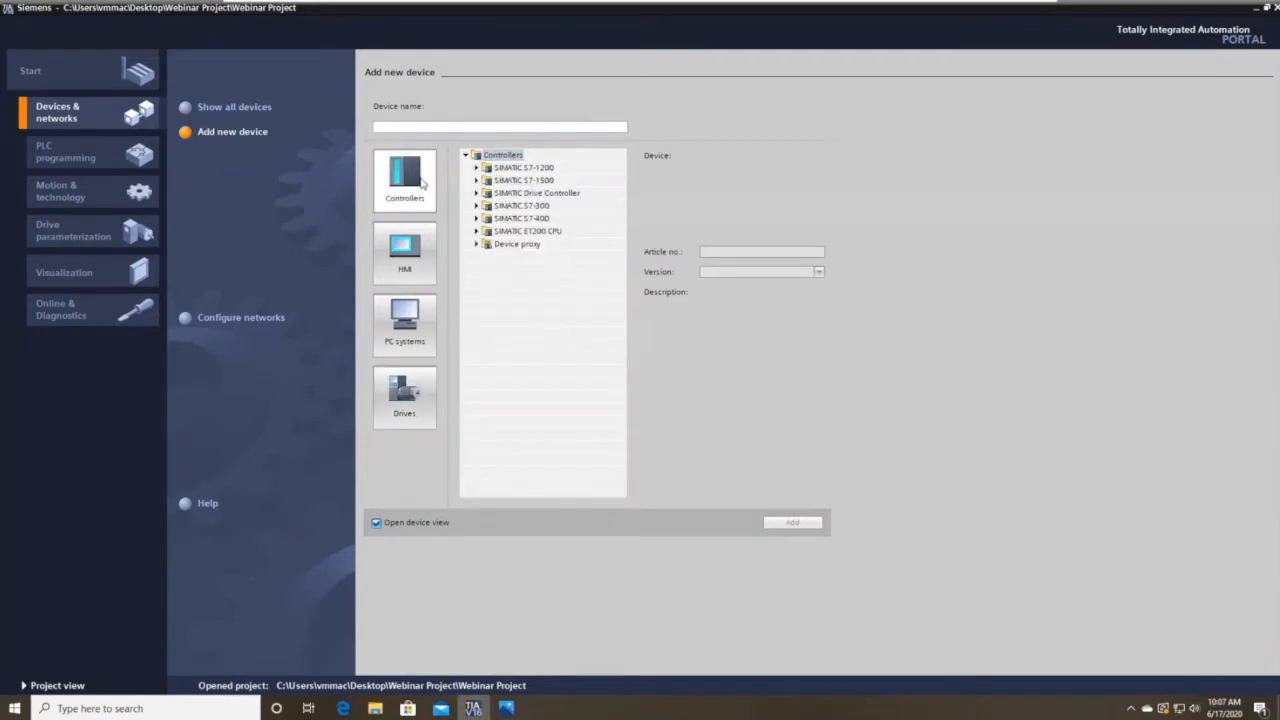
left_click(478, 168)
left_click(487, 181)
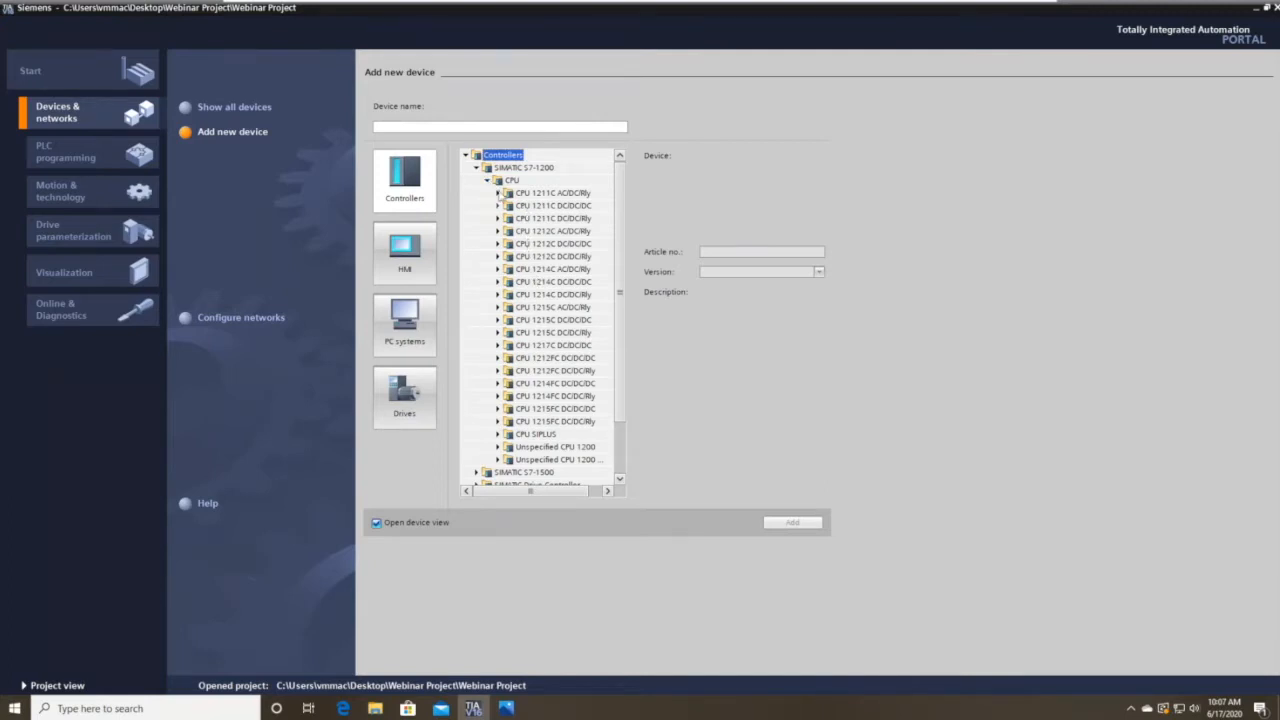
left_click(476, 167)
left_click(477, 180)
left_click(487, 192)
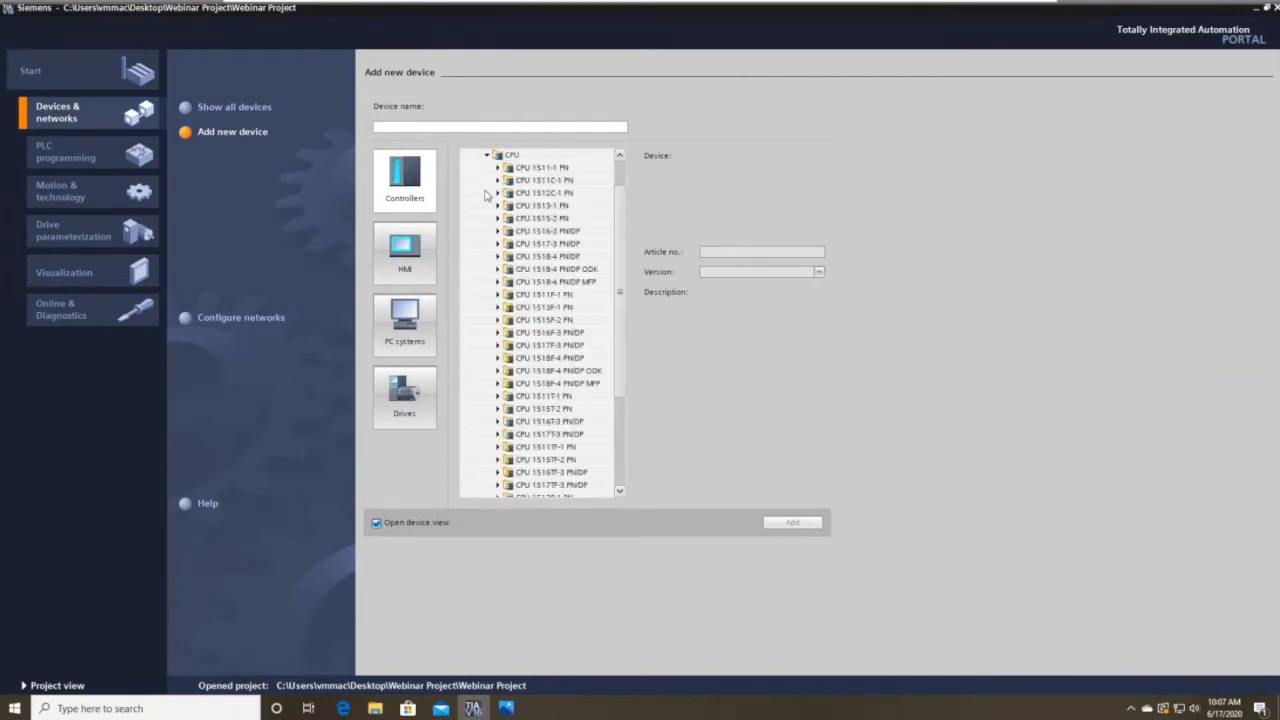
scroll(505, 195, "down", 3)
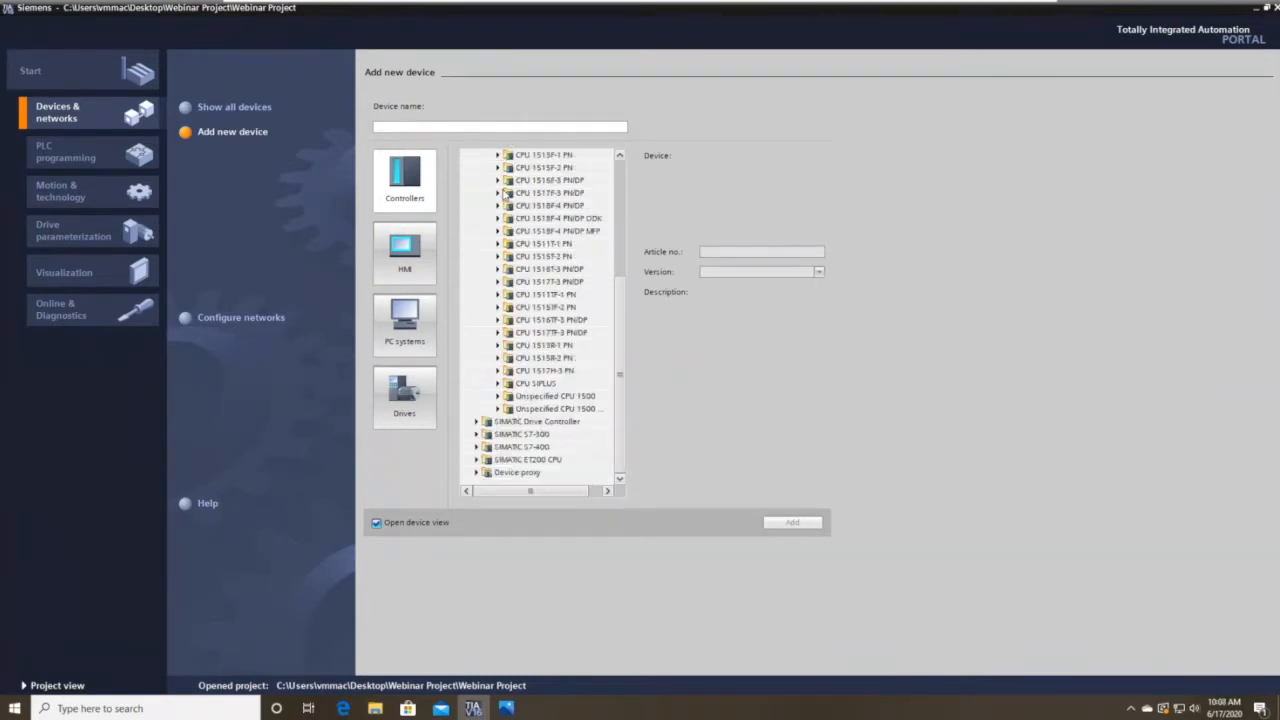
scroll(519, 245, "up", 5)
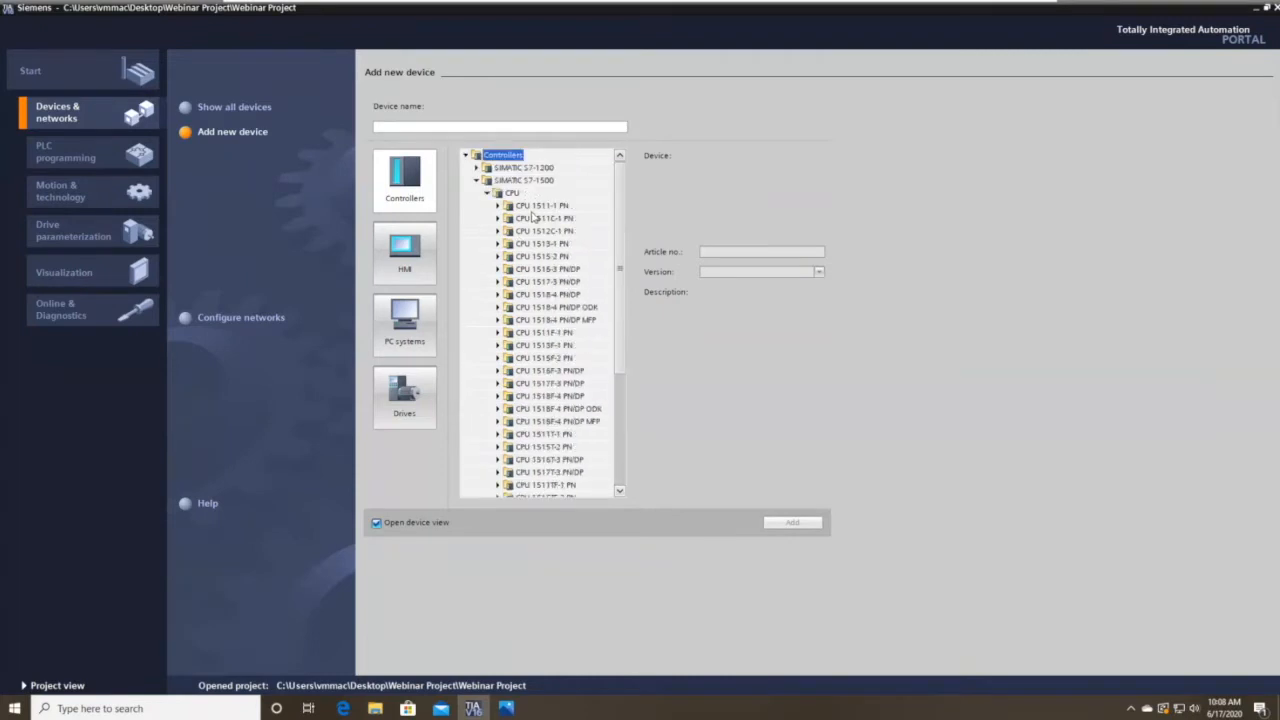
Collapse S7-1500, peek at S7-300, and reopen the S7-1200 CPU list.
left_click(487, 192)
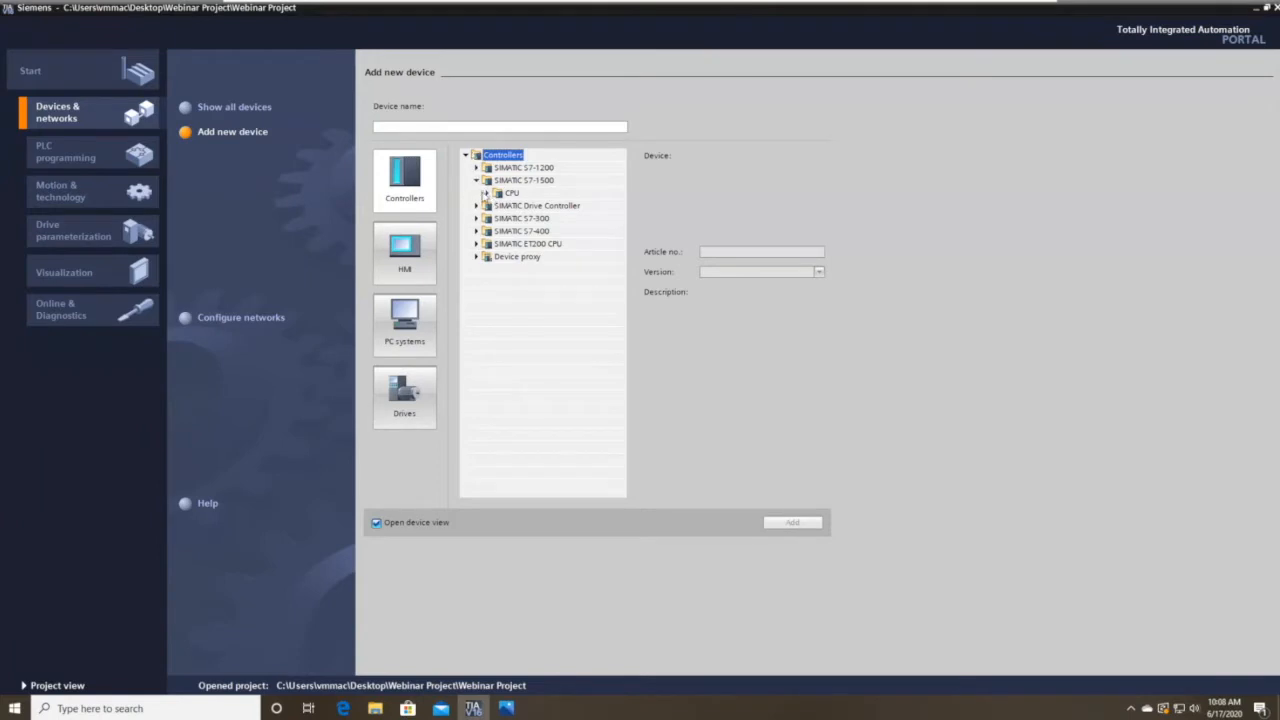
left_click(478, 220)
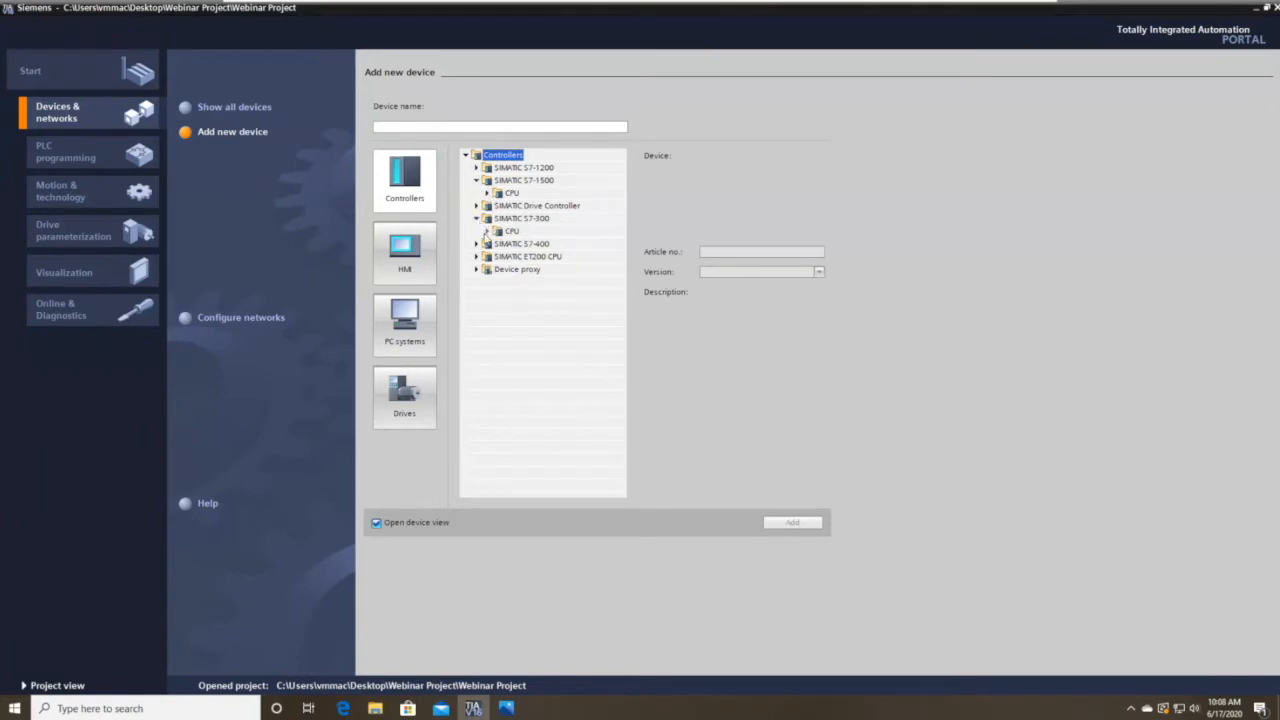
left_click(478, 220)
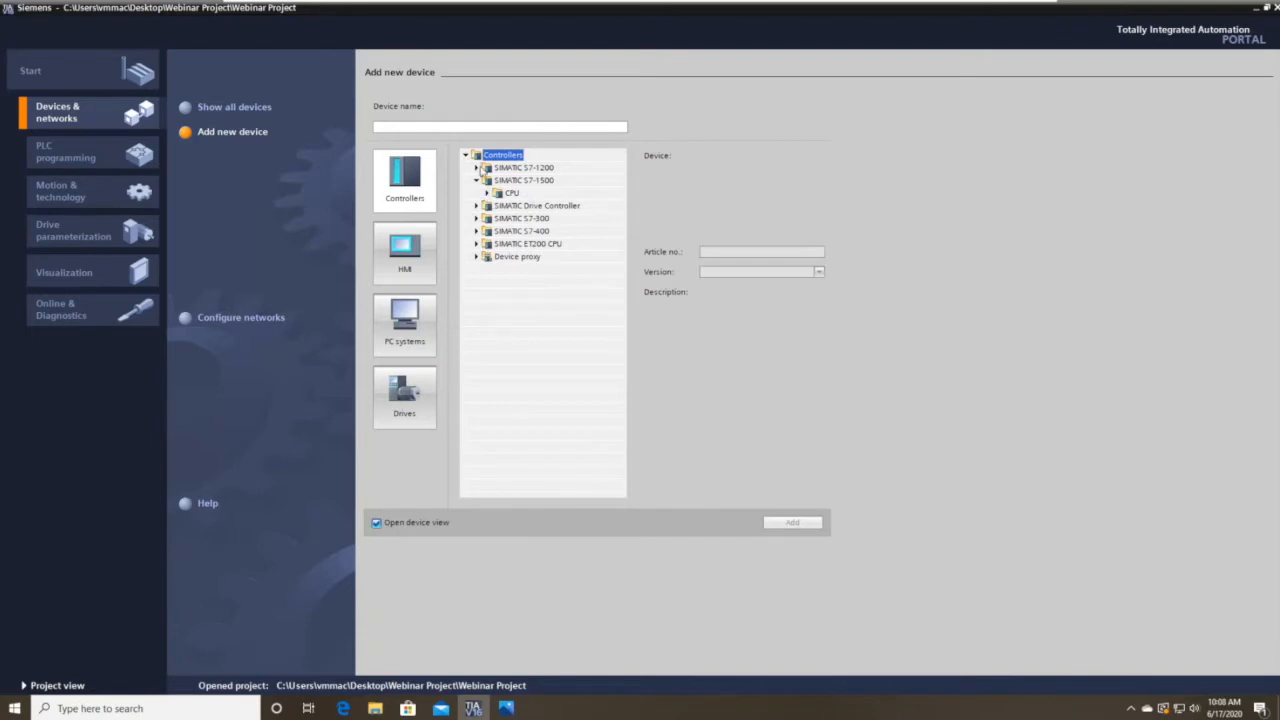
left_click(477, 180)
left_click(478, 168)
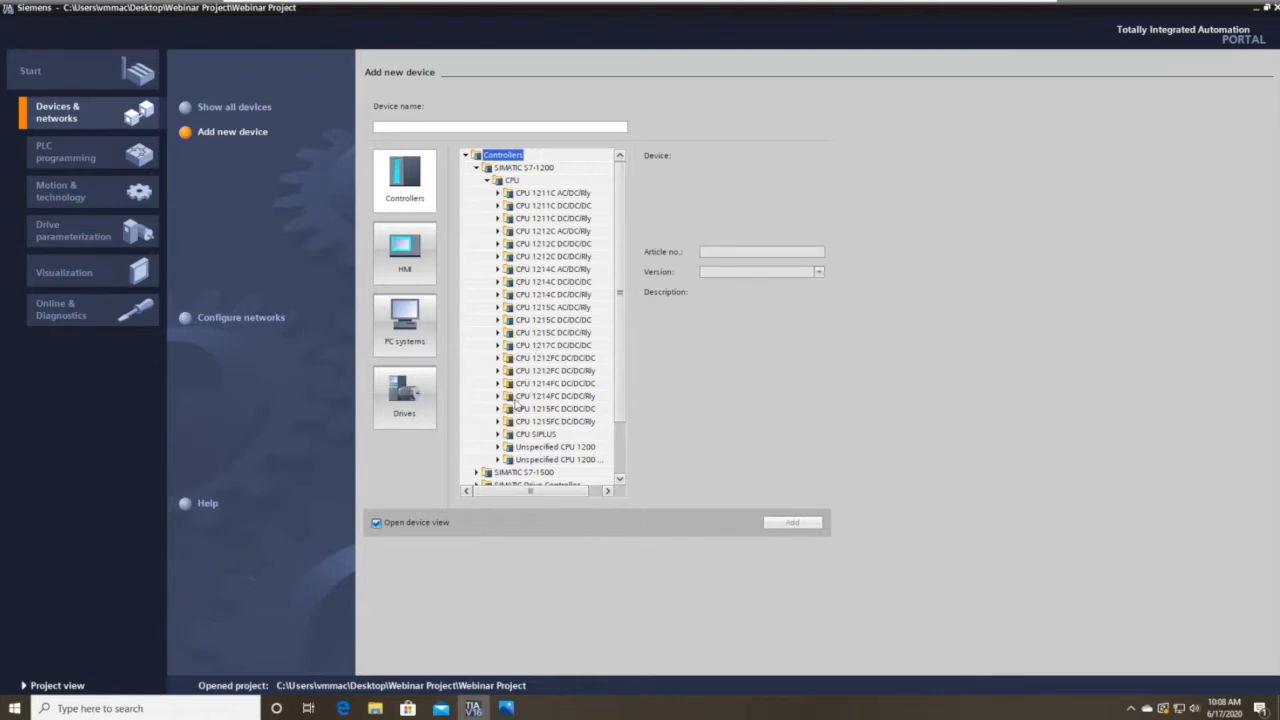
Compare several S7-1200 CPU descriptions, then expand CPU 1217C DC/DC/DC's article numbers.
left_click(514, 360)
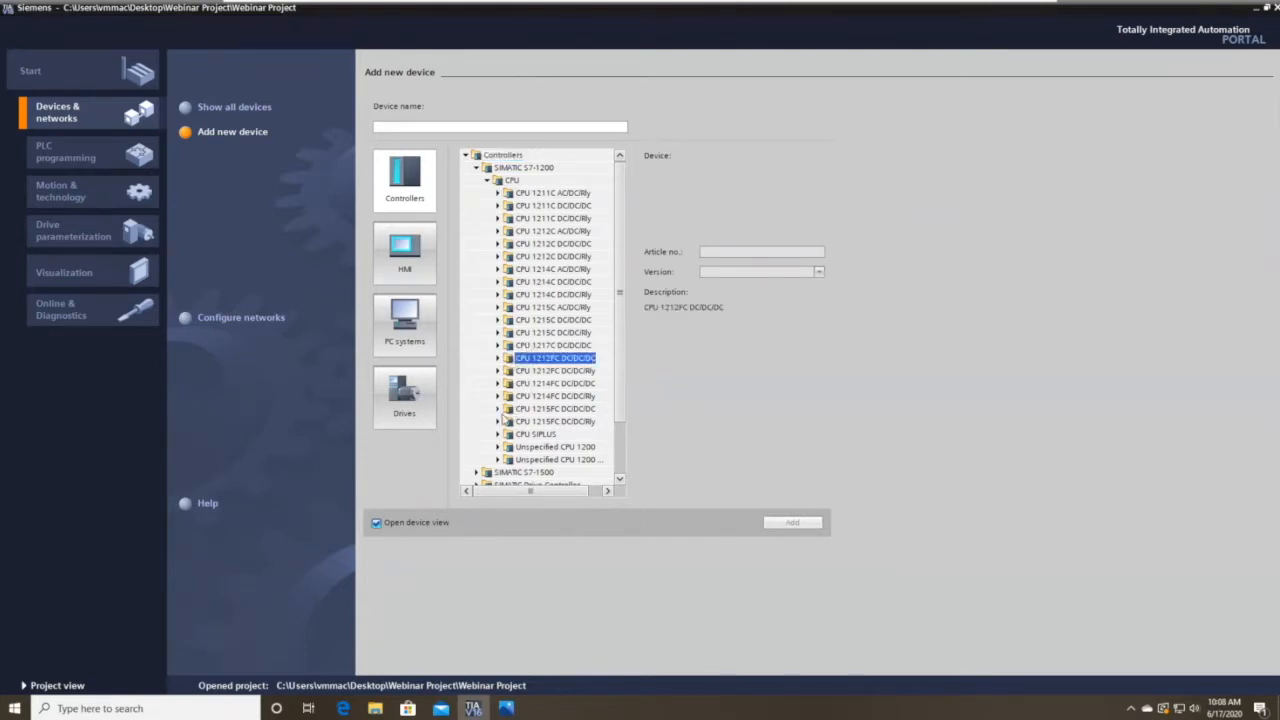
left_click(536, 438)
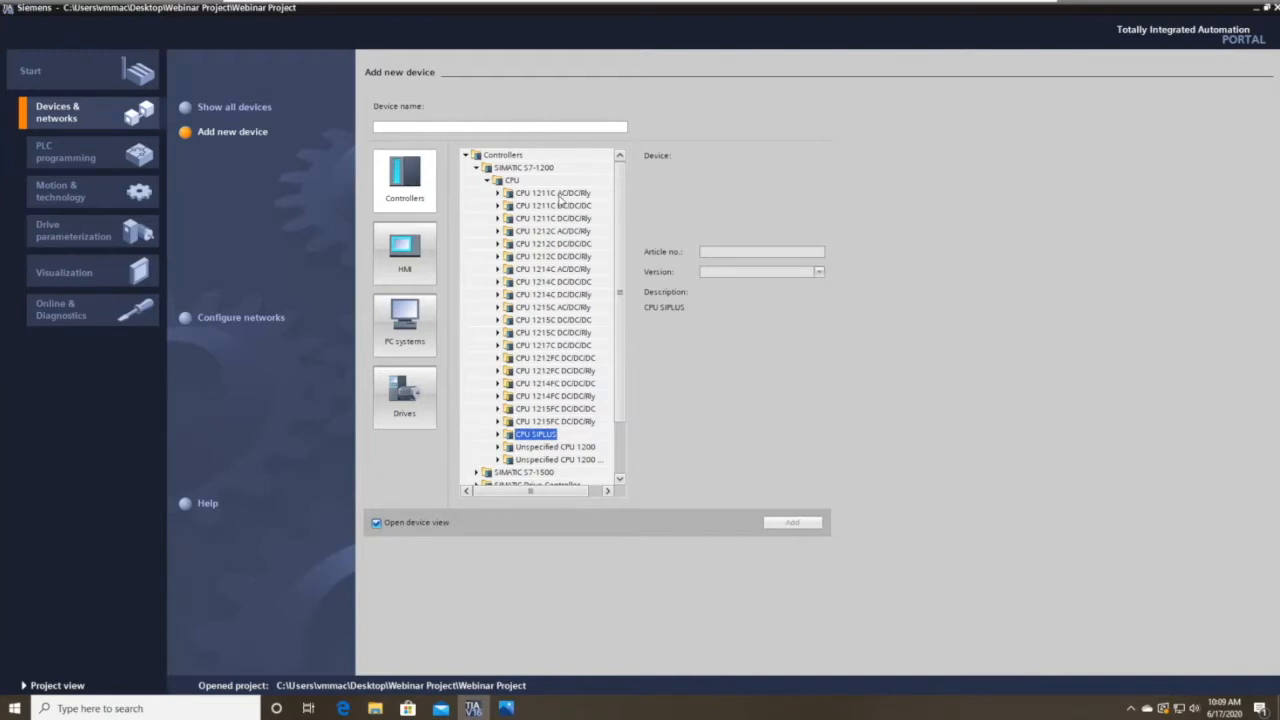
left_click(560, 194)
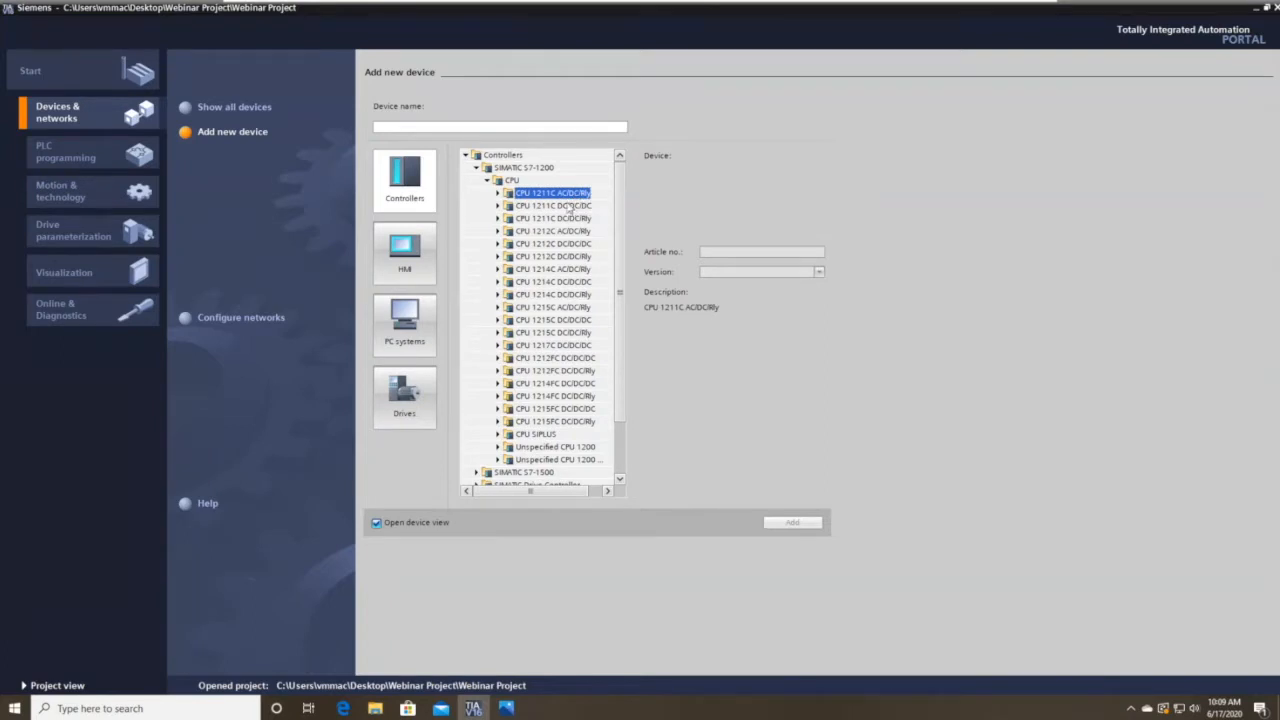
left_click(566, 207)
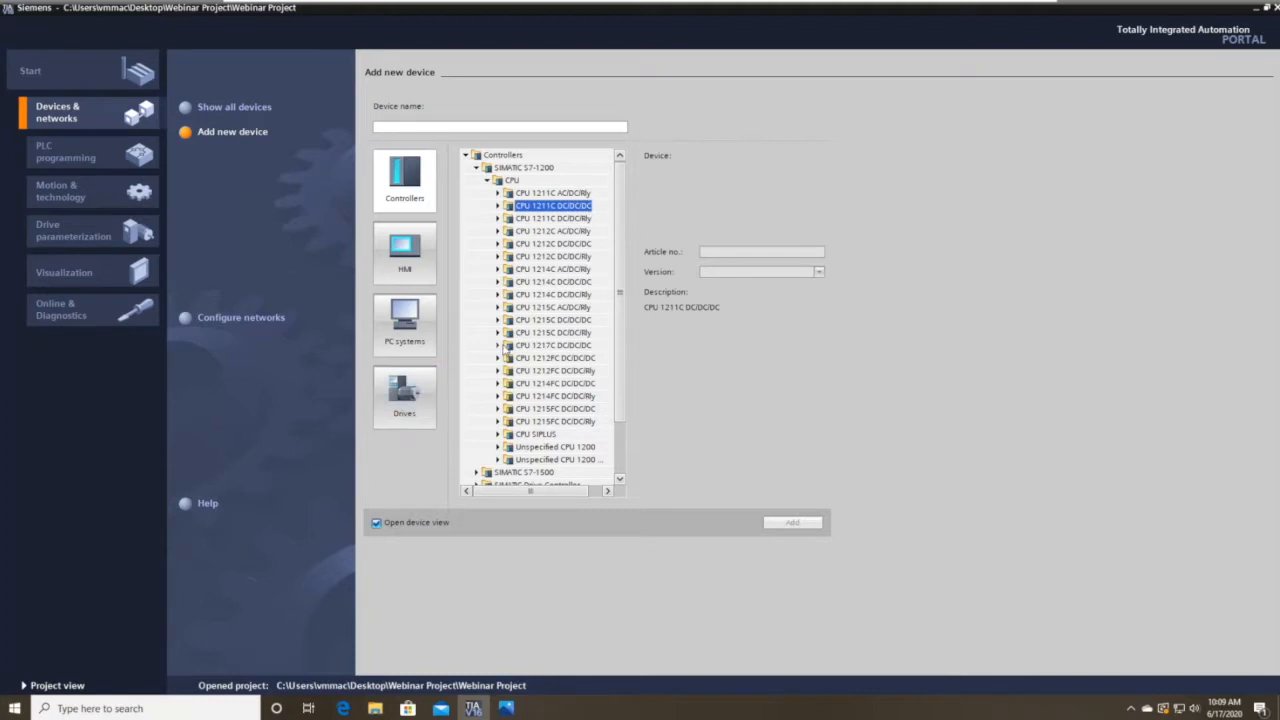
left_click(499, 345)
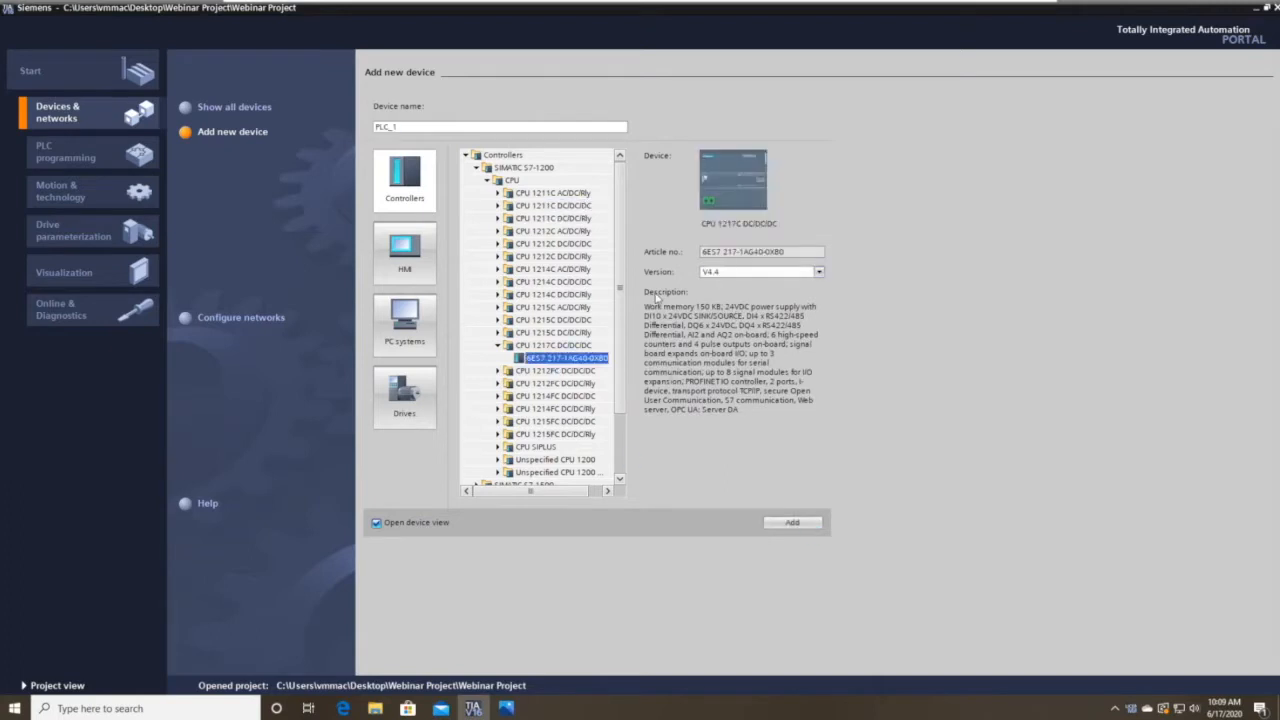
Keep firmware V4.4 and add the CPU 1217C DC/DC/DC to the project.
left_click(785, 276)
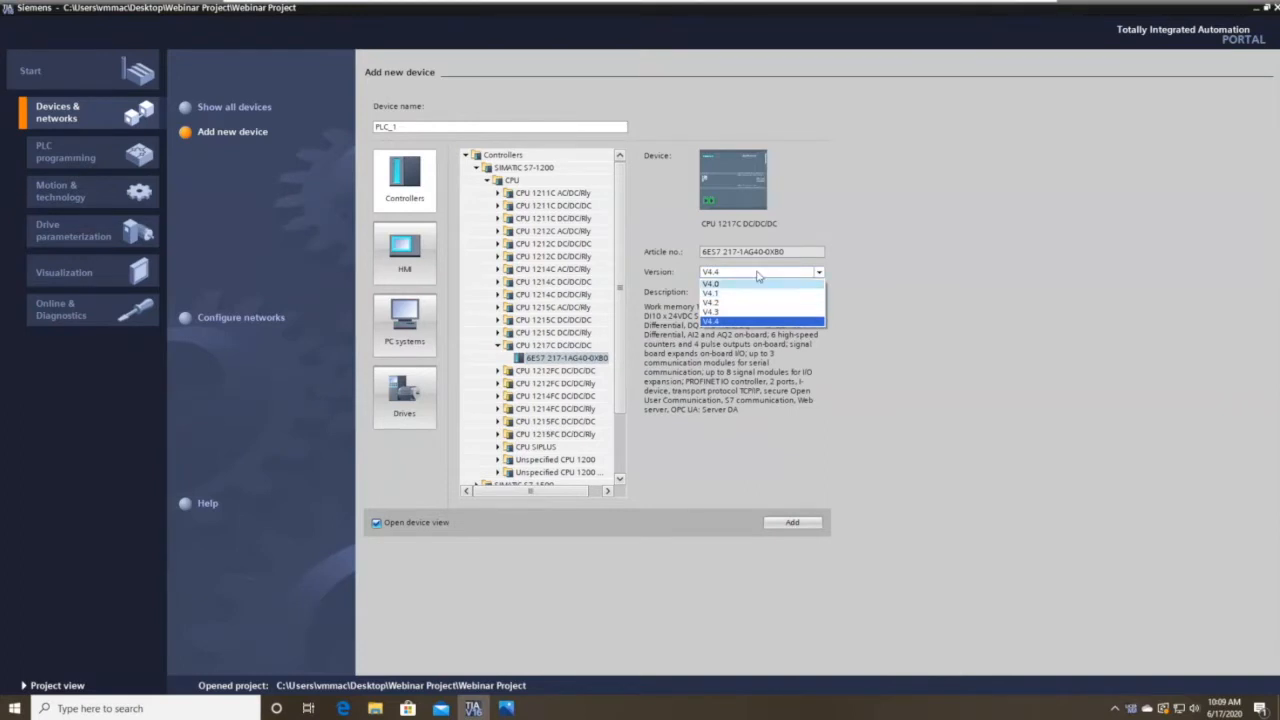
left_click(760, 321)
left_click(792, 521)
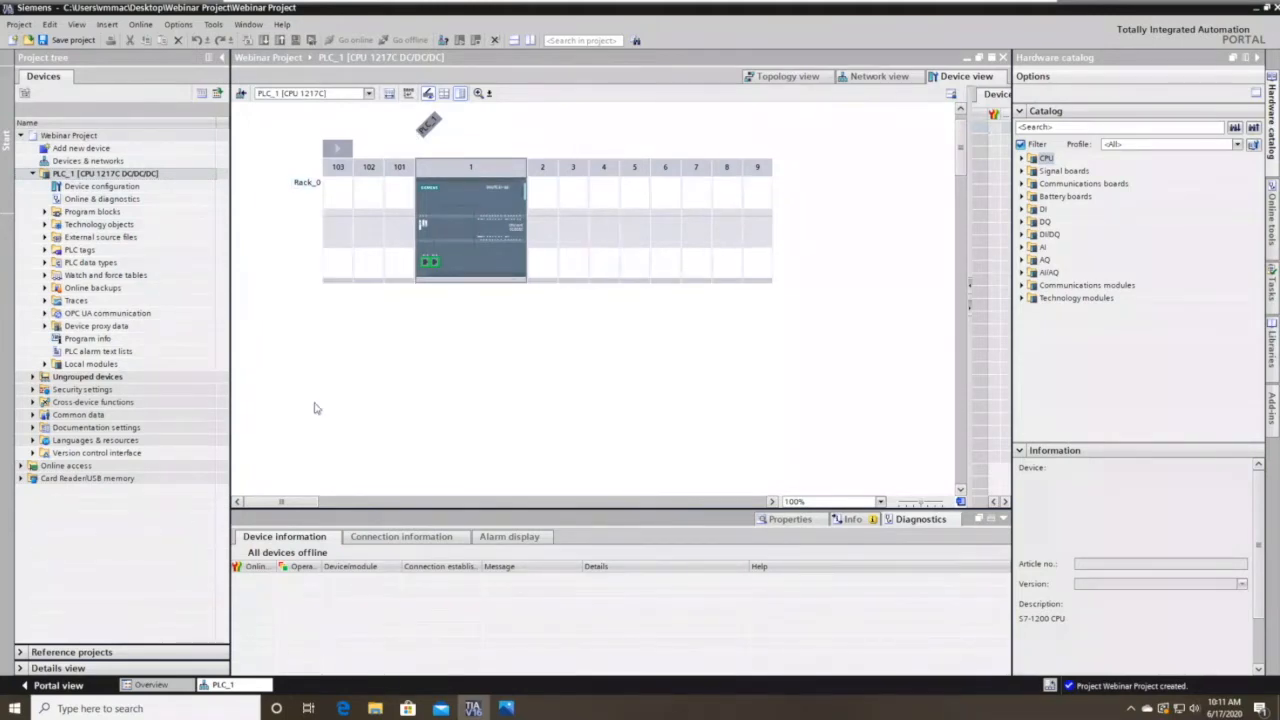
Return to Project view, collapse PLC_1 in the project tree, and select Rack_0.
left_click(60, 686)
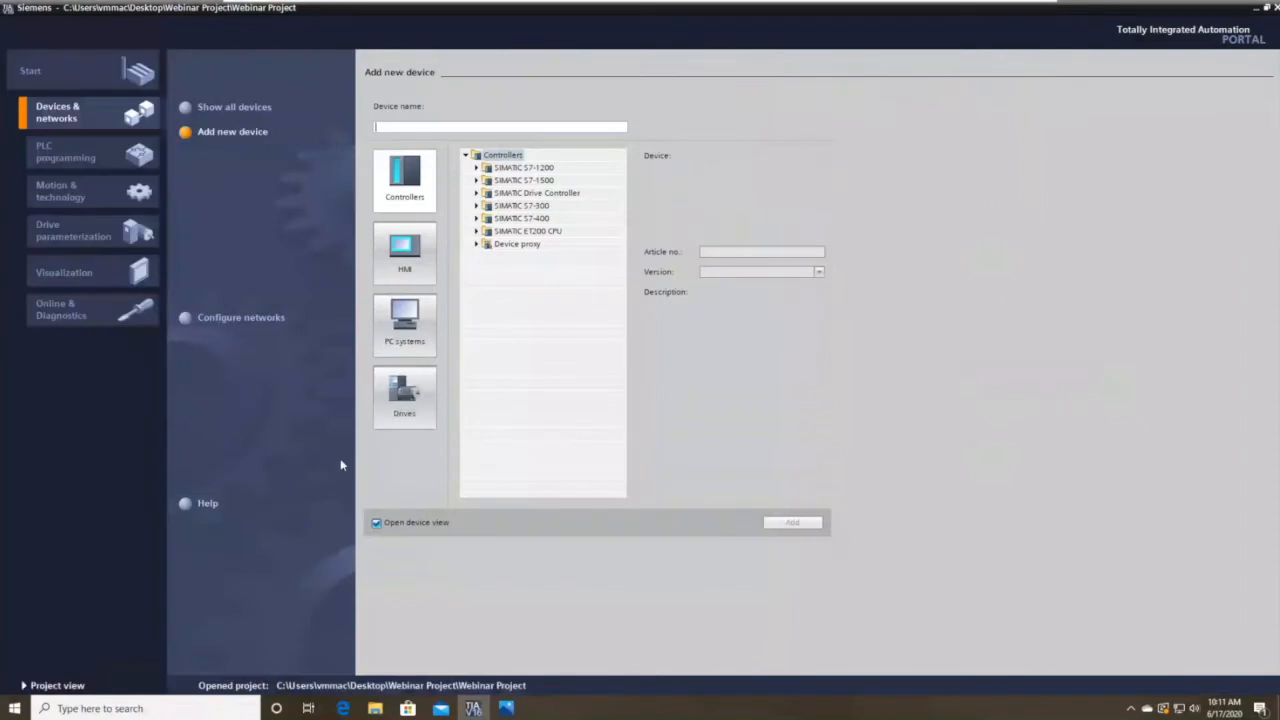
left_click(52, 686)
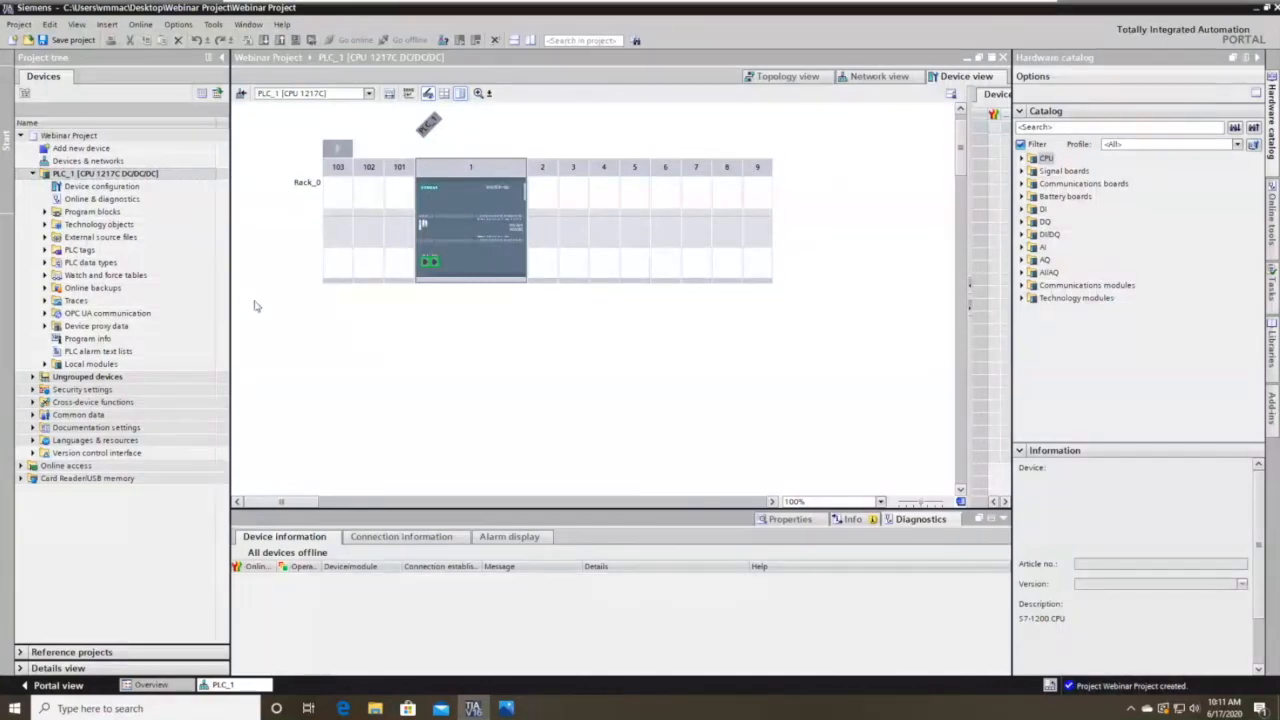
left_click(32, 174)
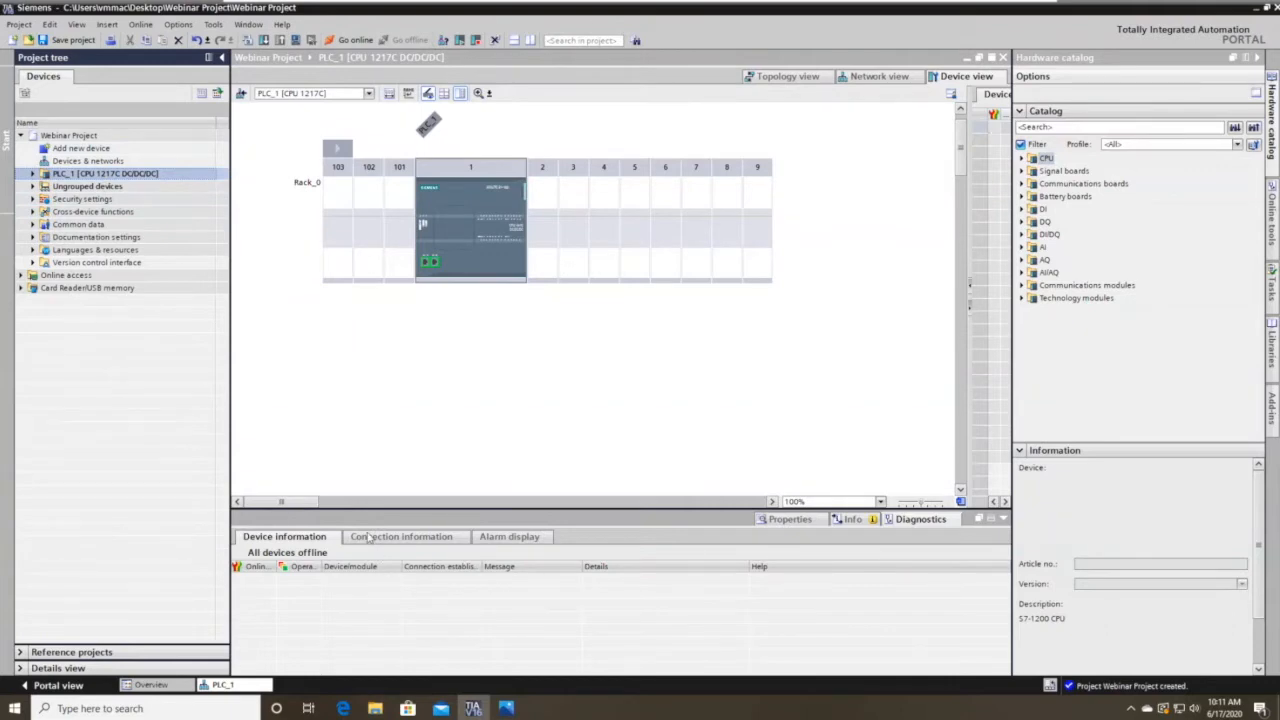
left_click(770, 197)
Enlarge the inspector pane and display the slot-1 CPU's properties.
left_click_drag(724, 516, 731, 374)
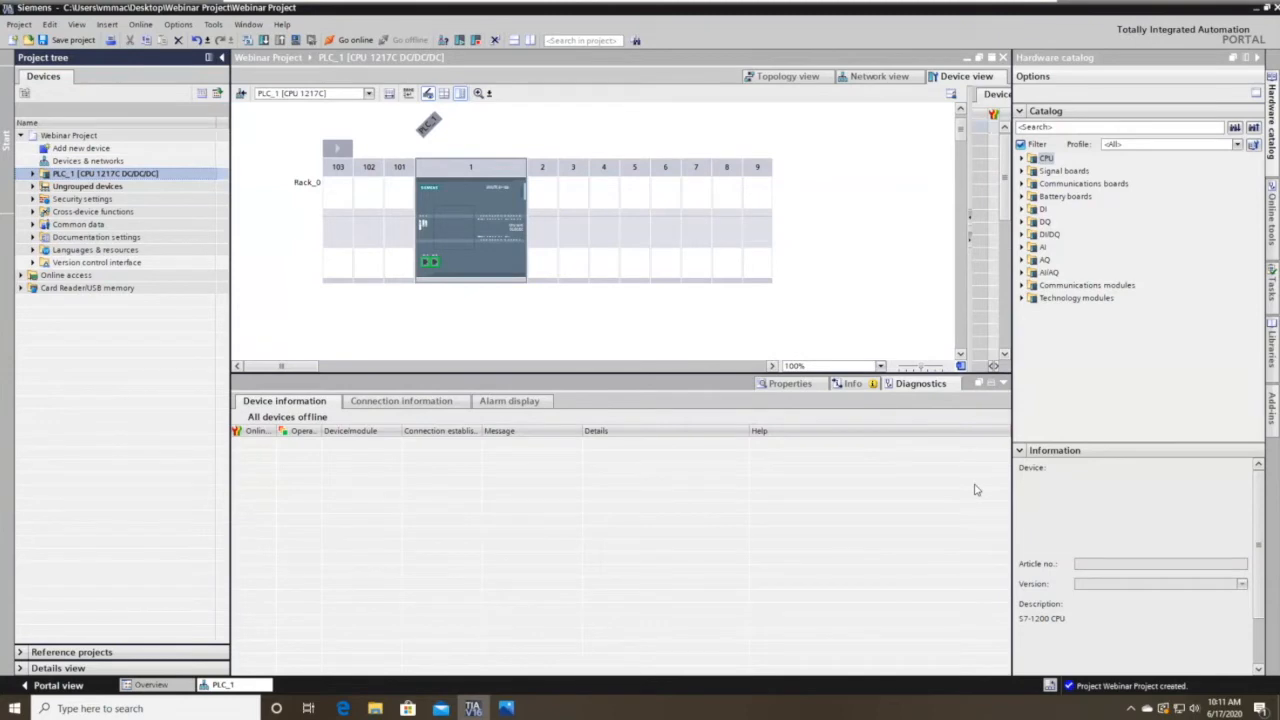
left_click(486, 272)
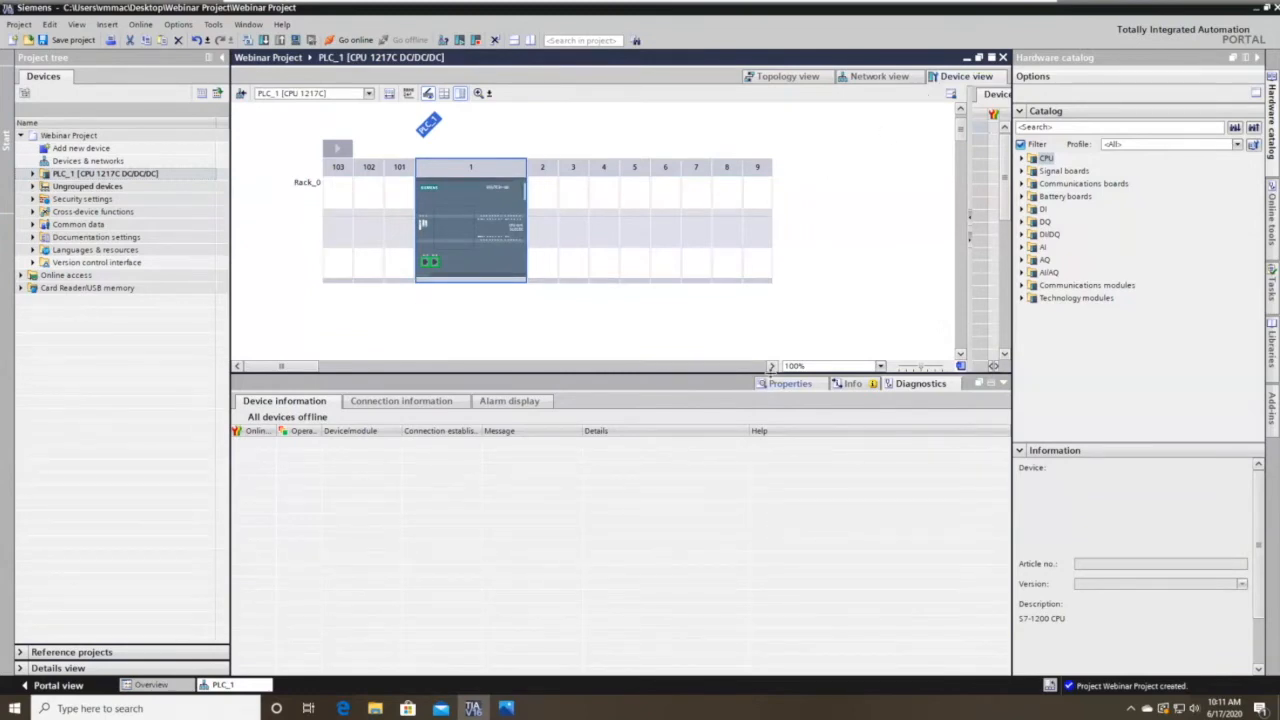
left_click(779, 389)
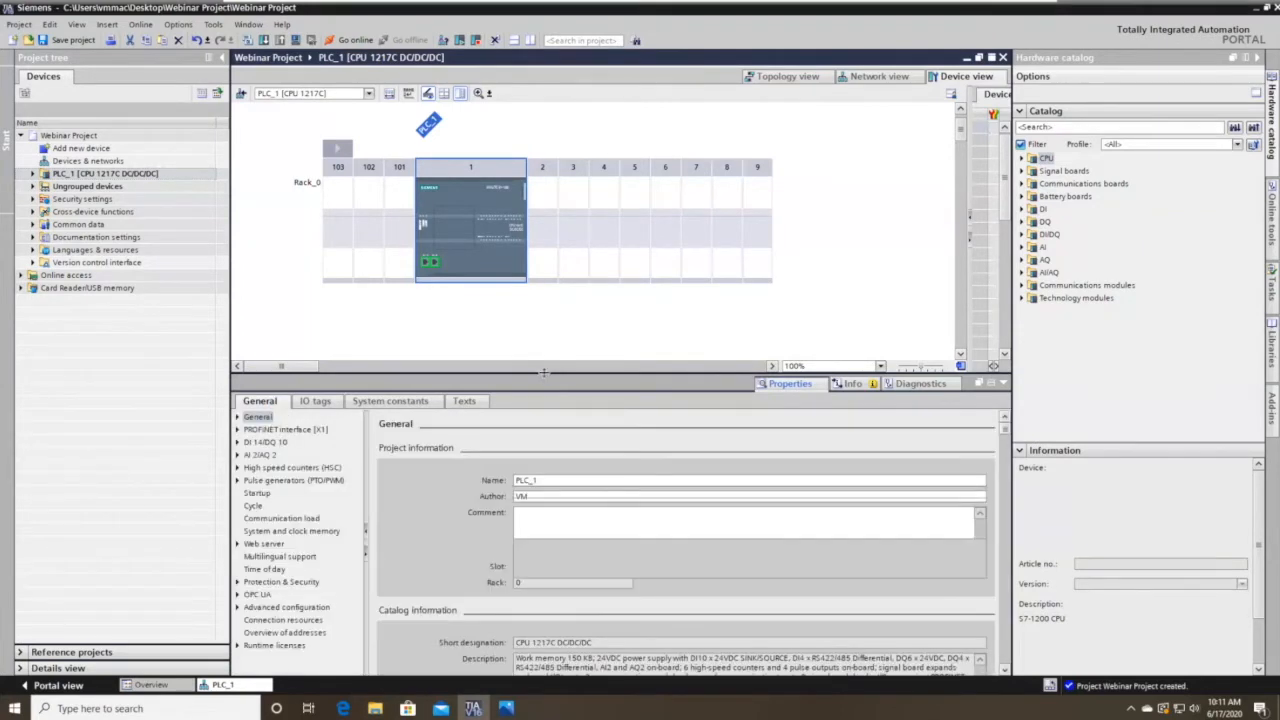
left_click_drag(543, 373, 543, 320)
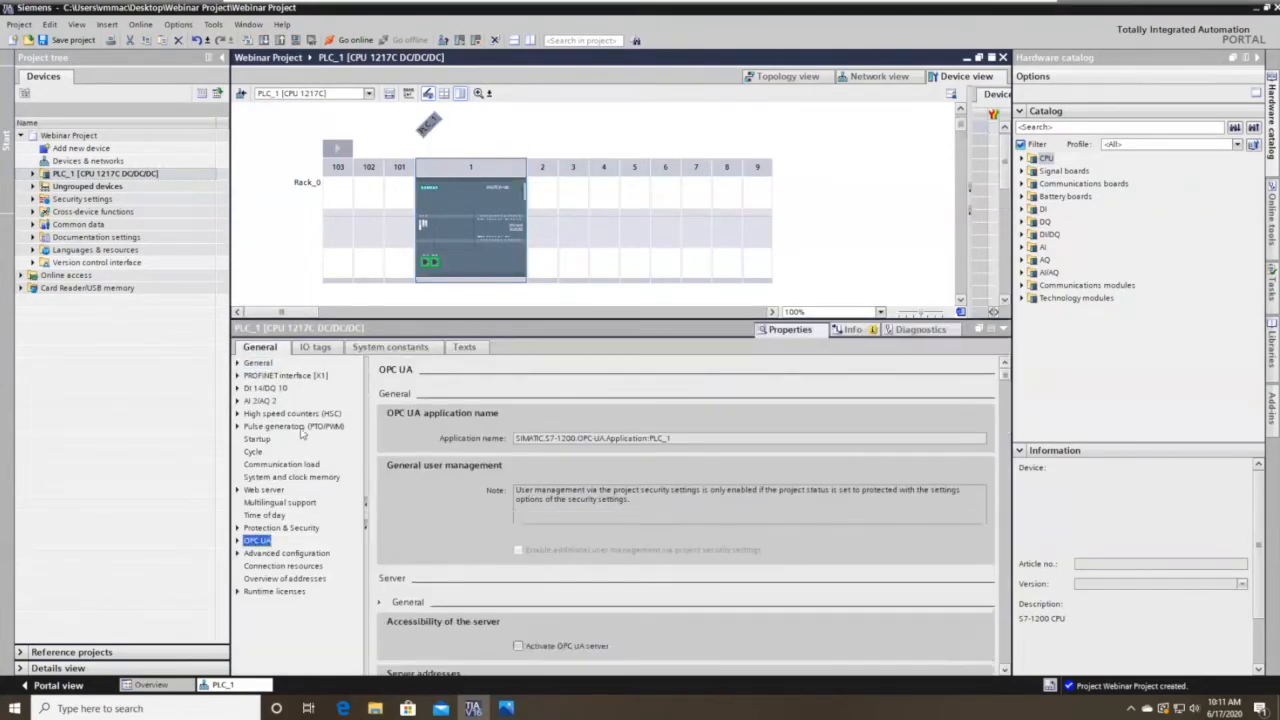
Inspect Rack_0's properties, then select the slot-1 CPU to view PLC_1's properties.
left_click(833, 232)
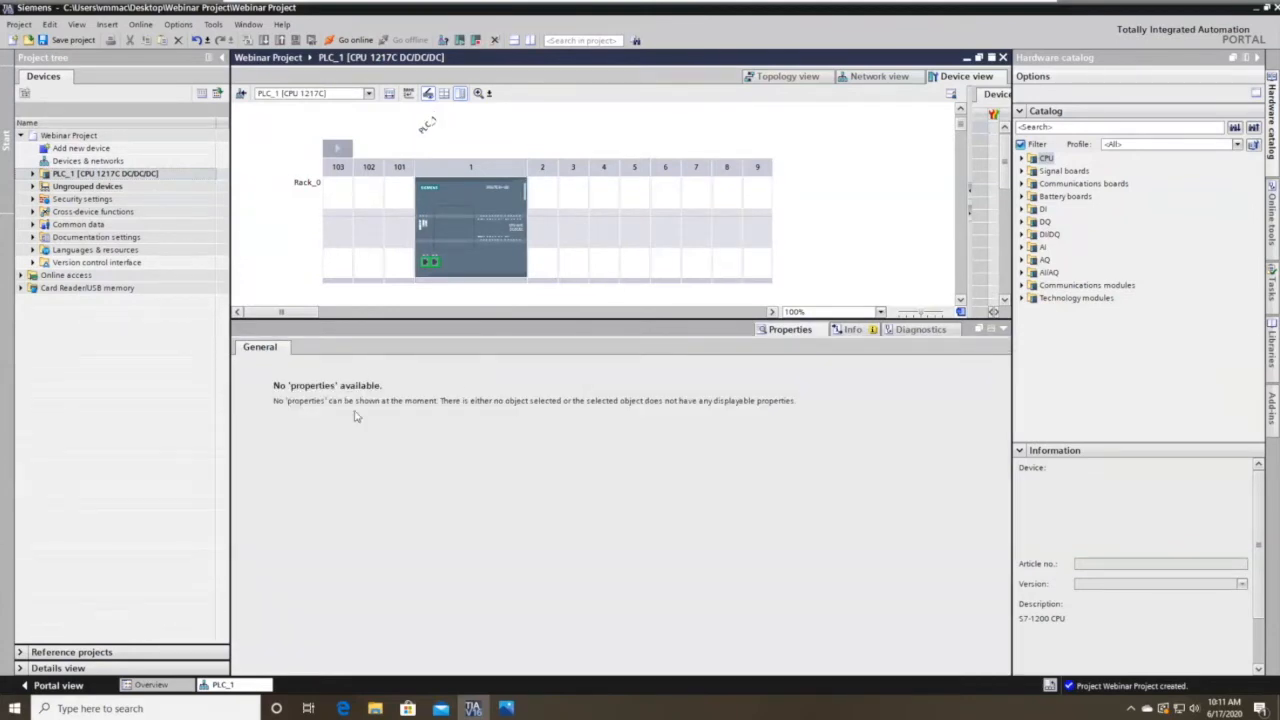
left_click(519, 280)
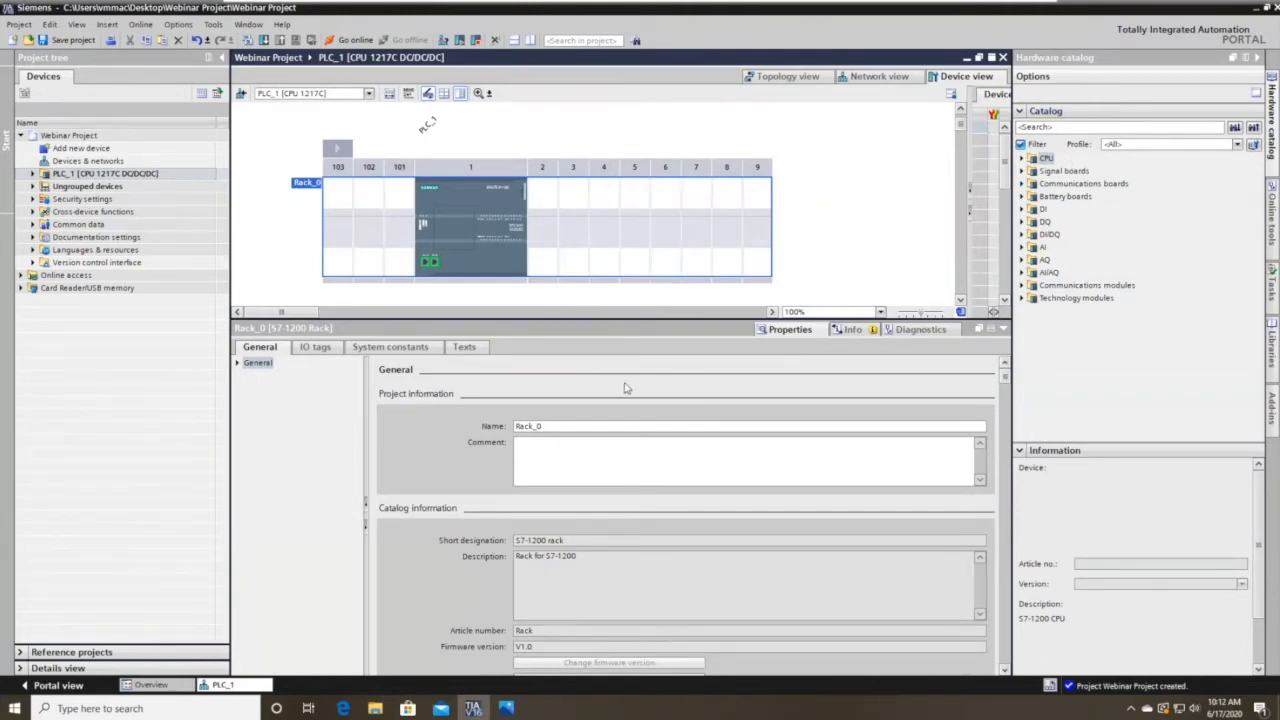
left_click(504, 199)
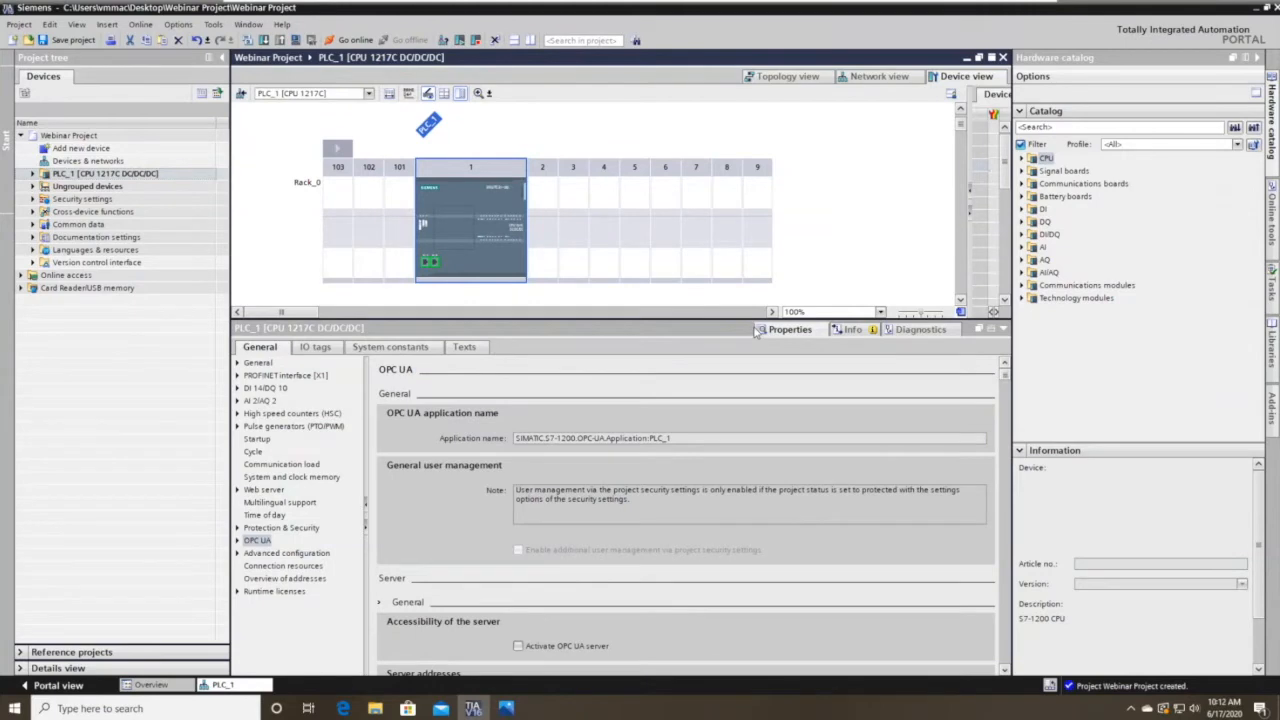
Review PLC_1's project information, catalog information and identification & maintenance pages, then its General overview.
left_click(238, 364)
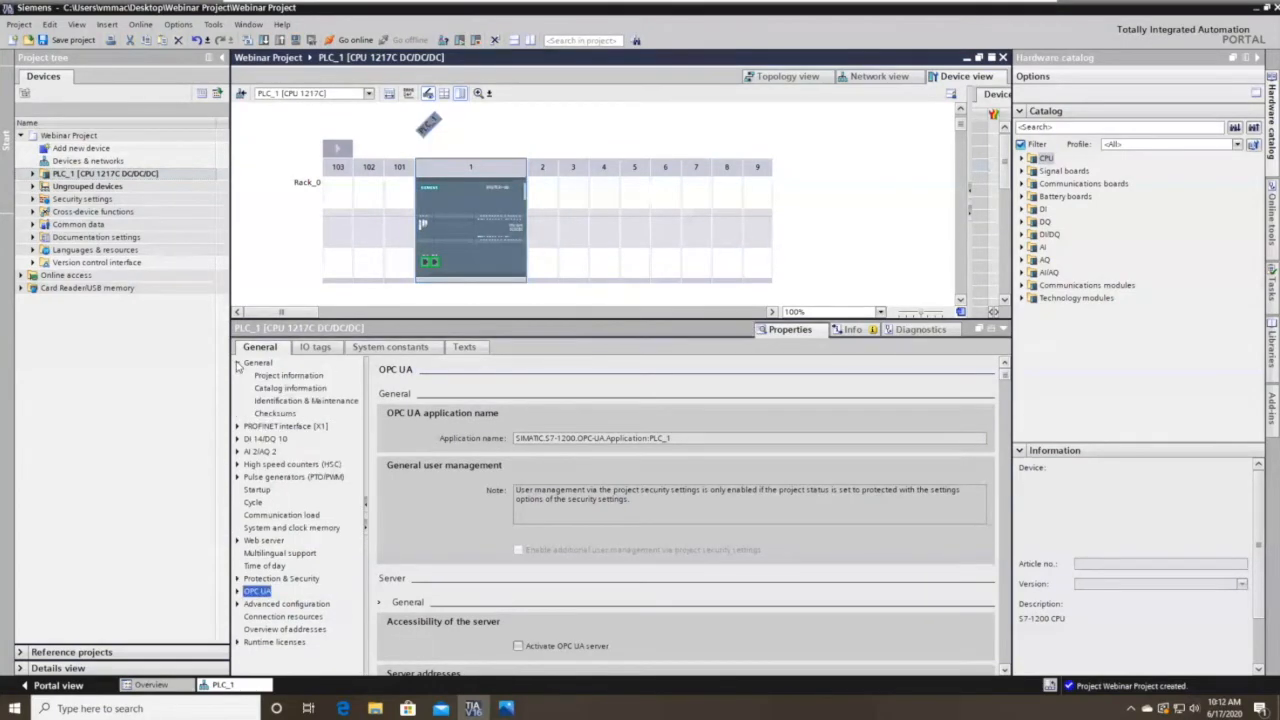
left_click(296, 376)
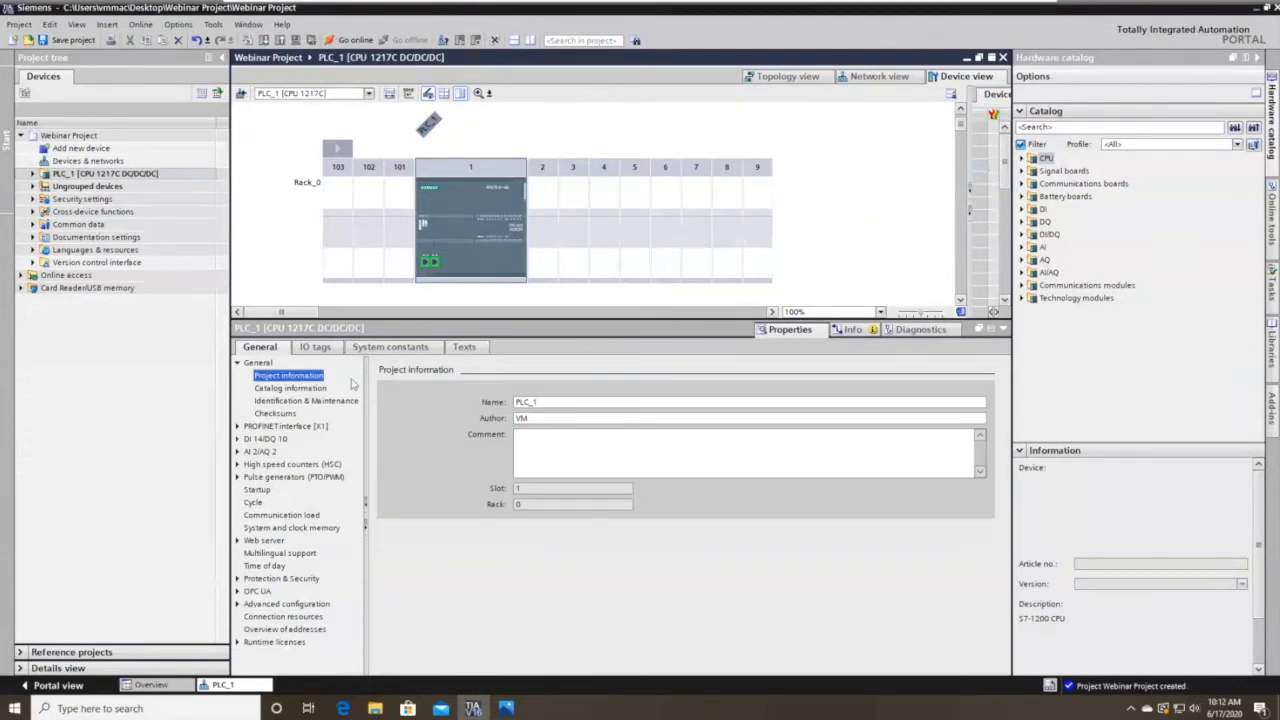
left_click(292, 388)
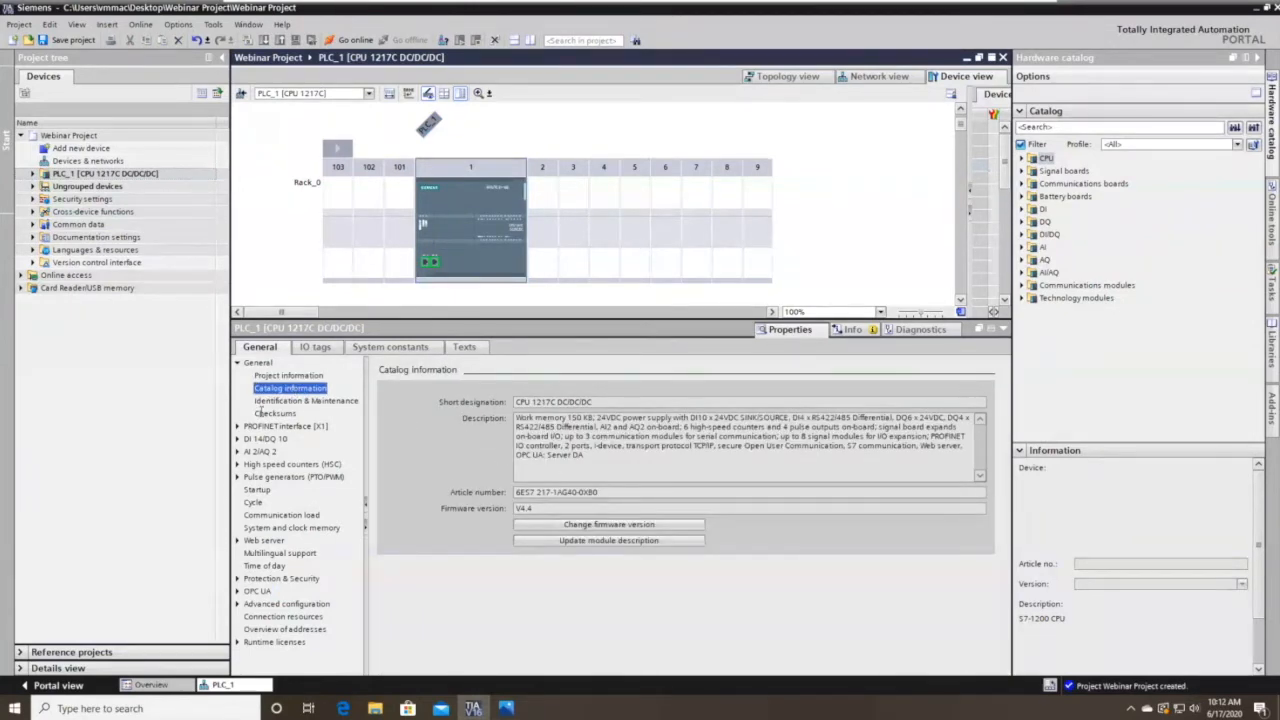
left_click(290, 401)
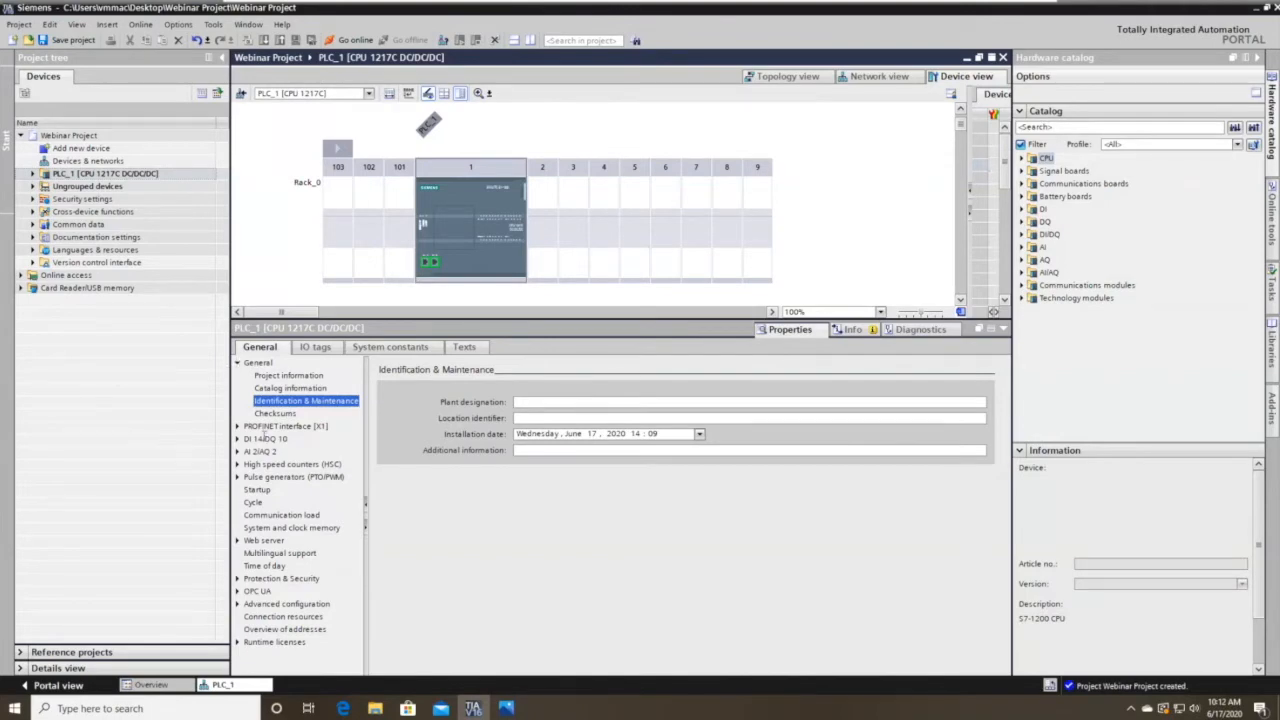
double_click(257, 362)
Inspect PROFINET interface [X1] Ethernet addresses at 192.168.0.1 without assigning a subnet, then deselect the CPU.
left_click(238, 376)
left_click(268, 388)
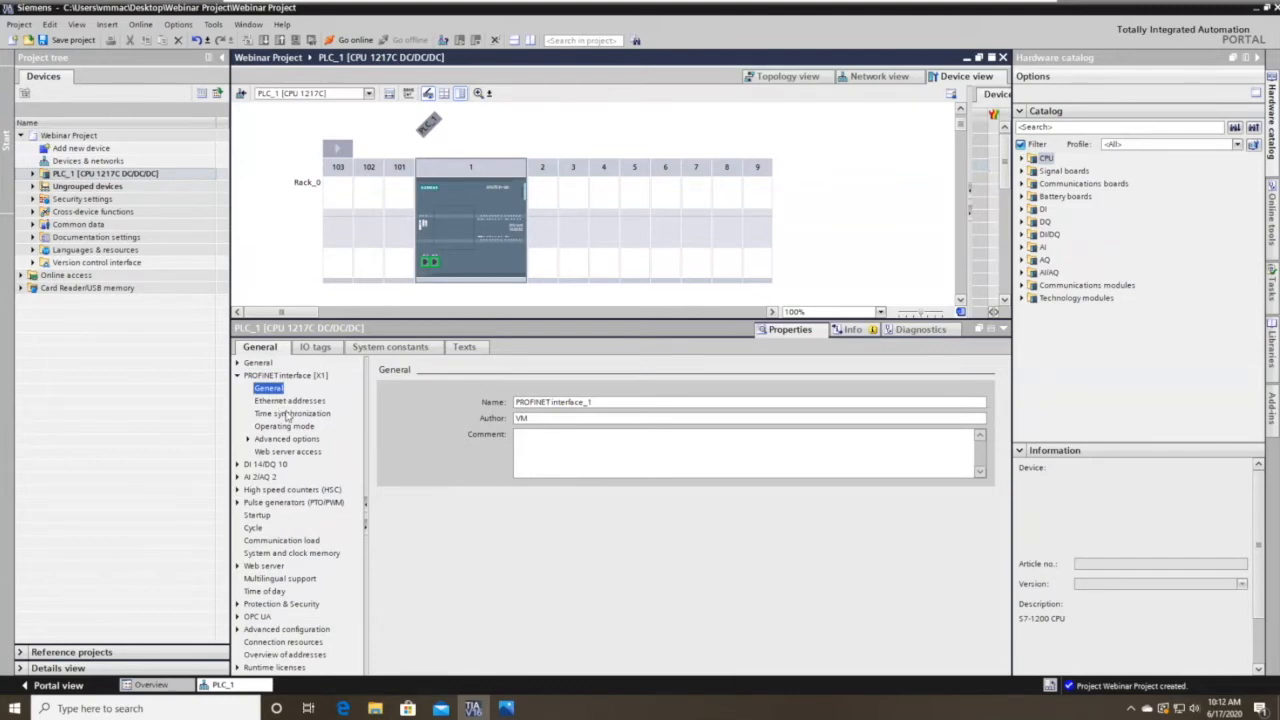
left_click(285, 403)
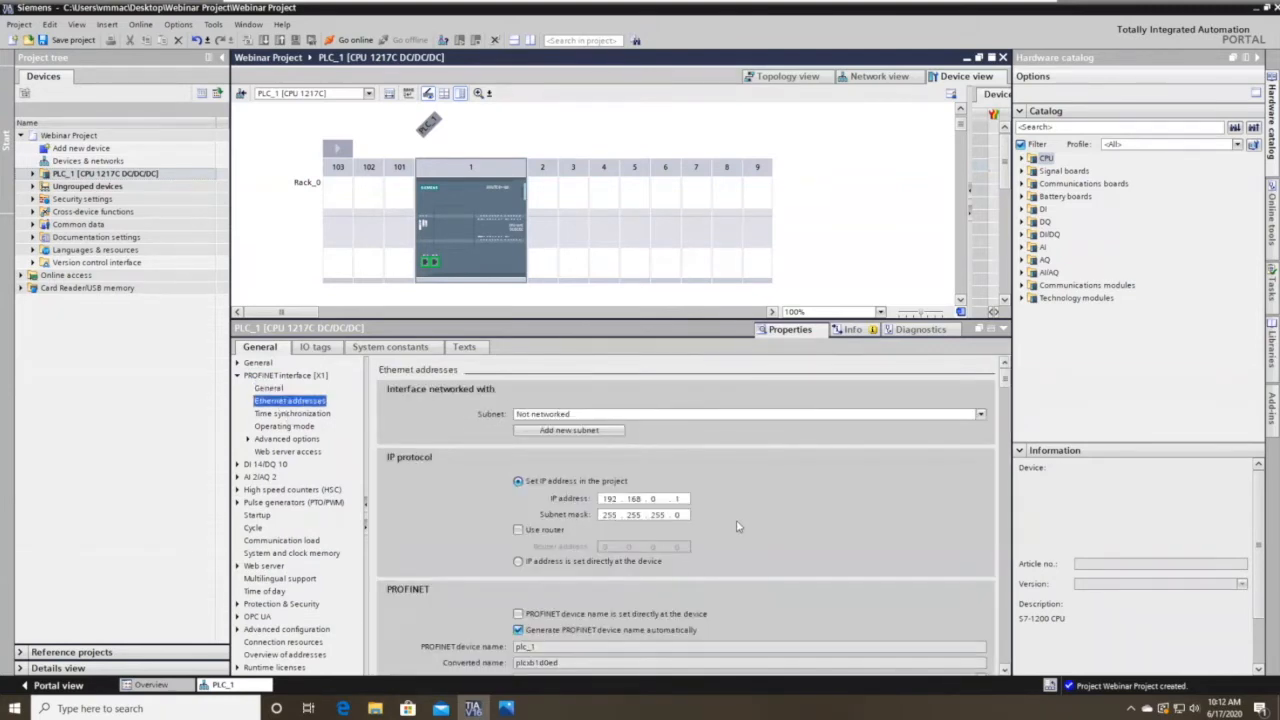
left_click(590, 415)
left_click(590, 416)
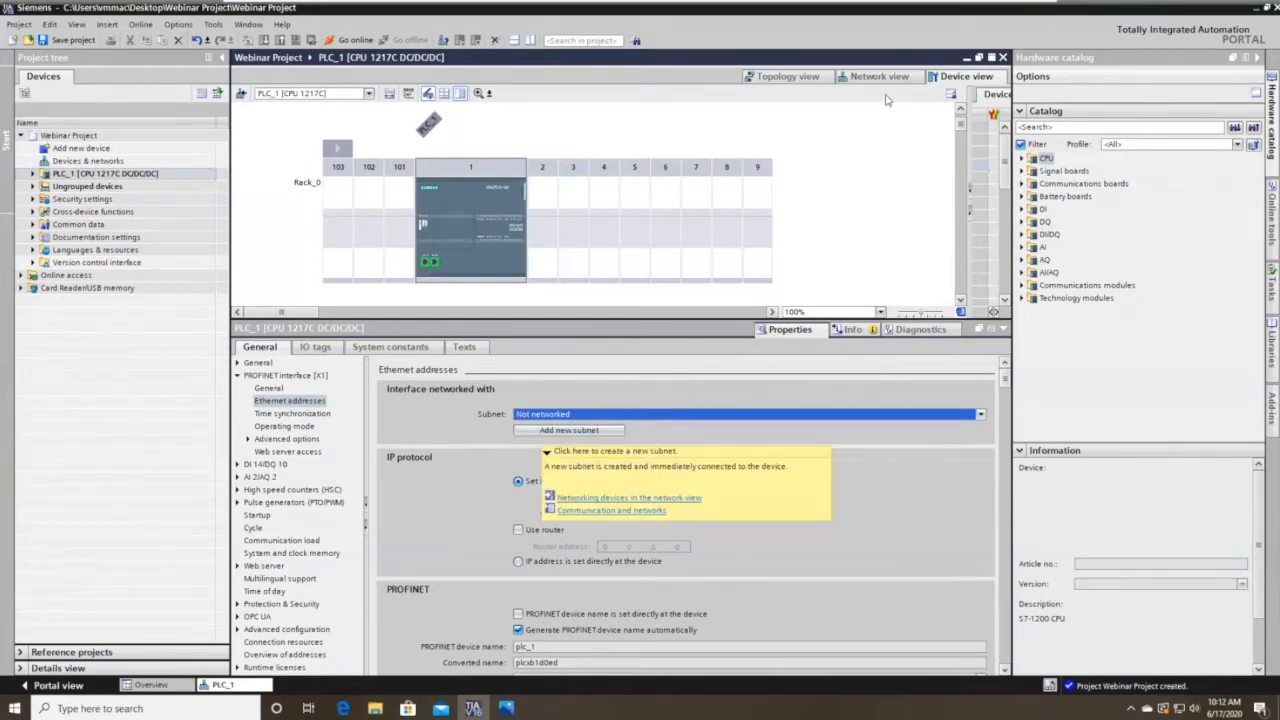
left_click(856, 211)
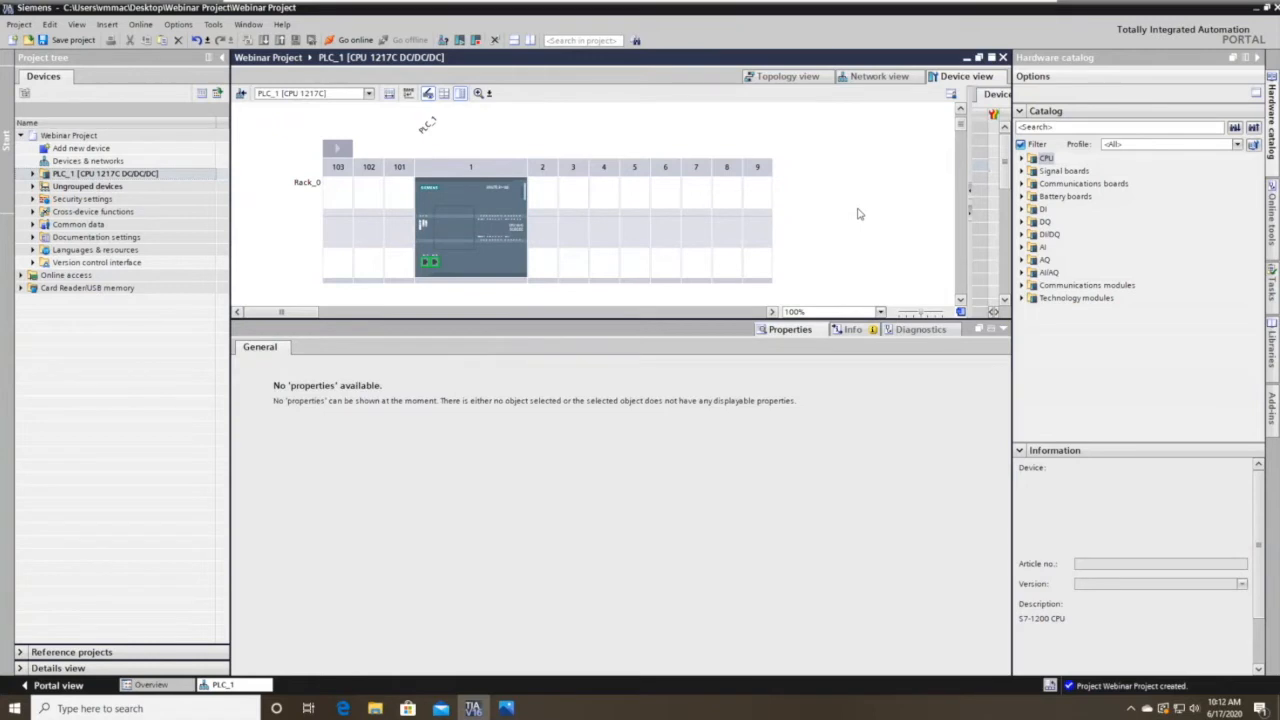
left_click(897, 79)
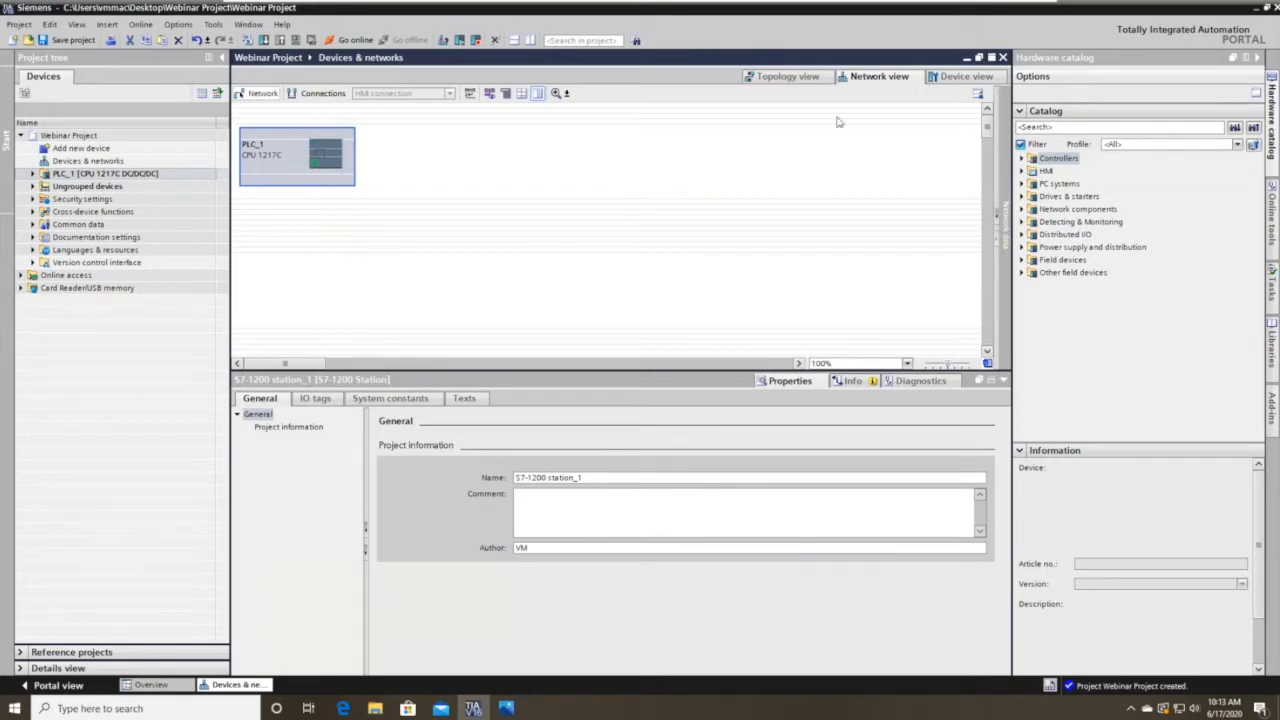
left_click(965, 77)
Add new subnet PN/IE_1 to PLC_1's PROFINET interface, keeping IP 192.168.0.1.
left_click(455, 265)
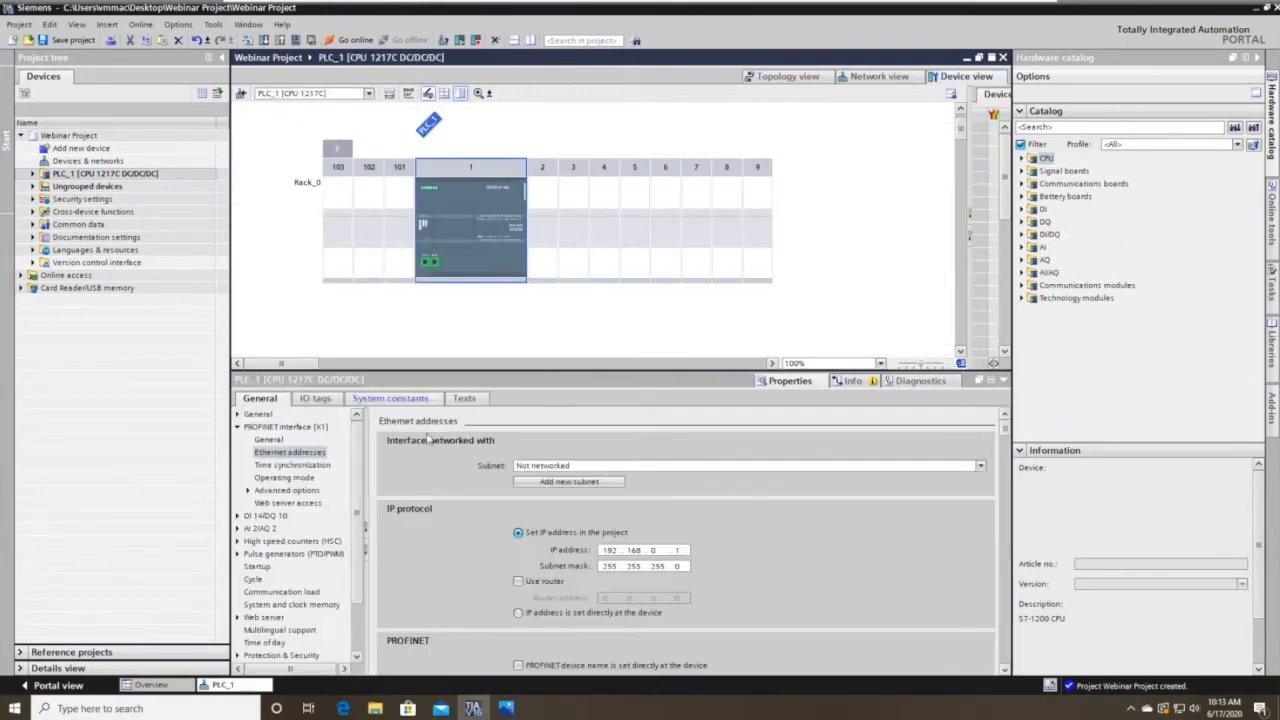
left_click(560, 484)
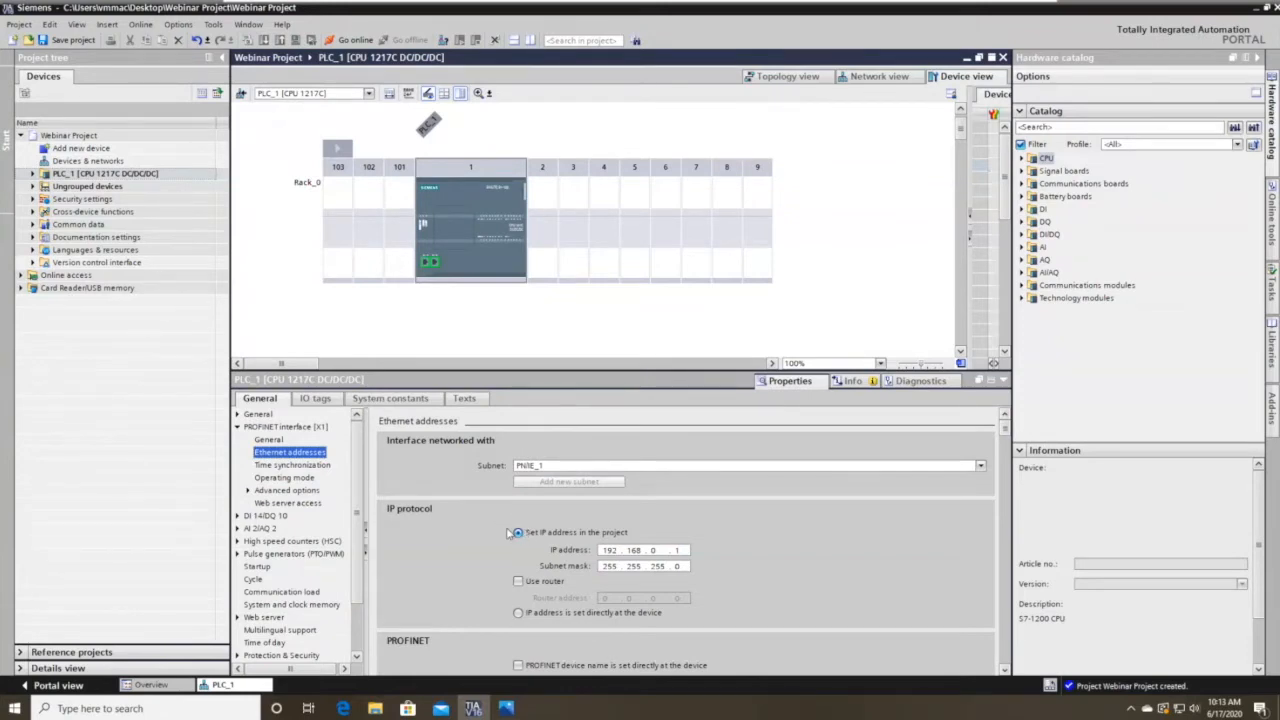
scroll(500, 568, "down", 1)
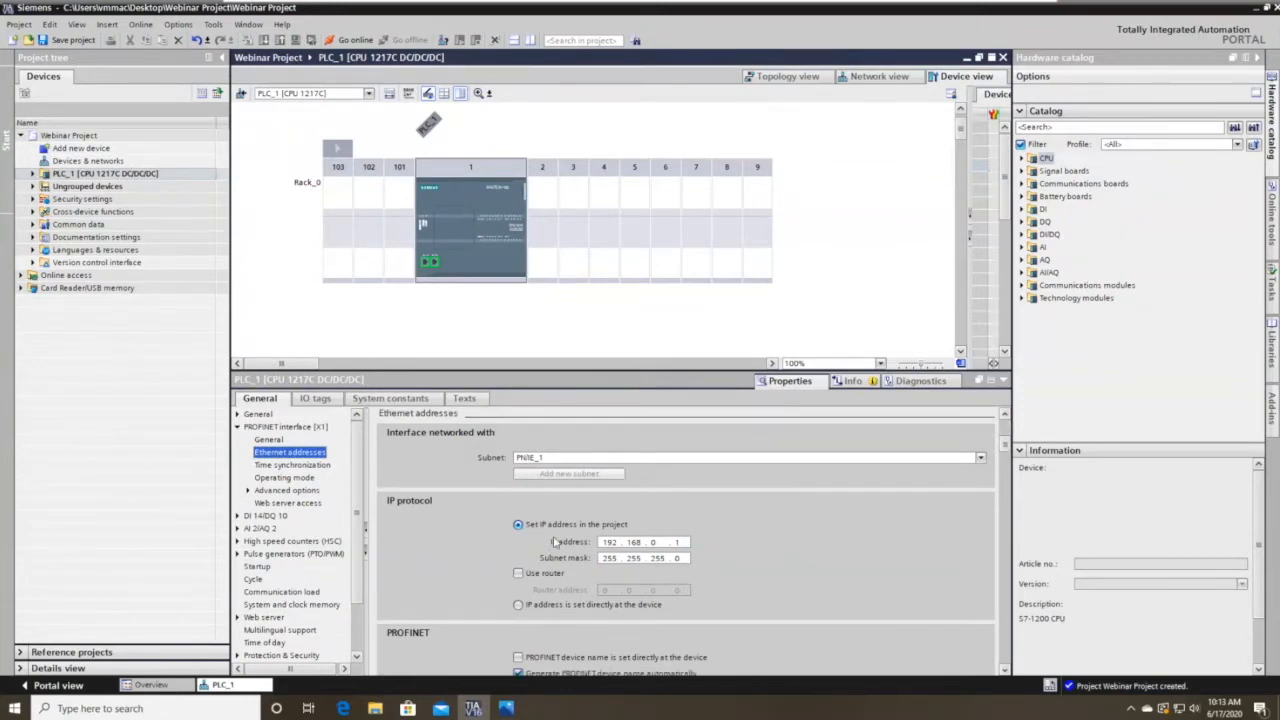
scroll(396, 502, "down", 3)
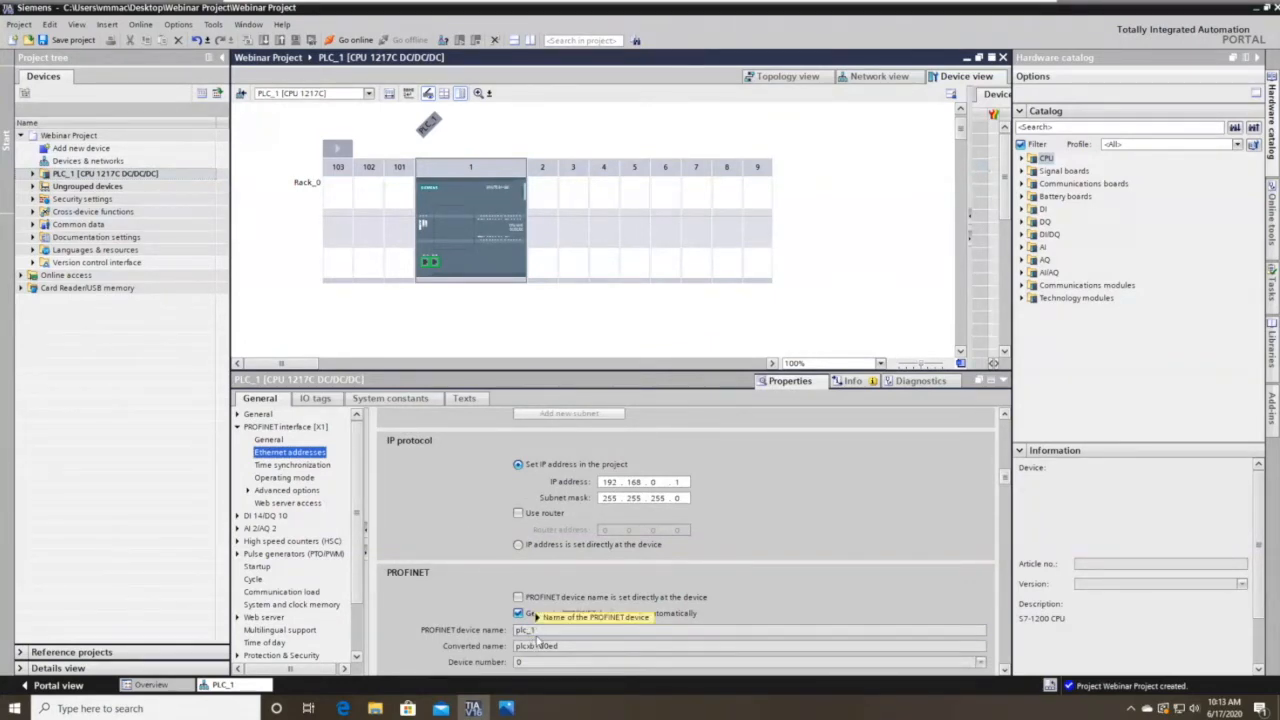
left_click(239, 427)
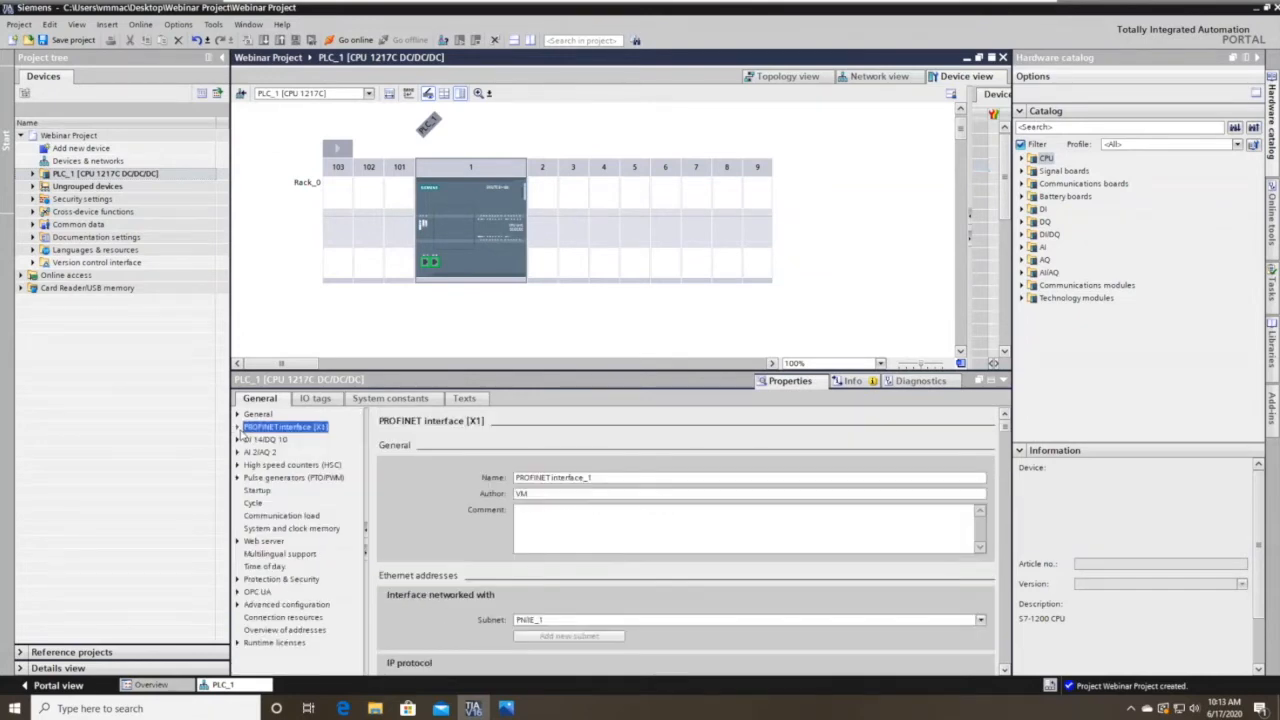
Browse PLC_1's high speed counter, pulse generator, startup, cycle, clock memory and web server settings.
left_click(295, 465)
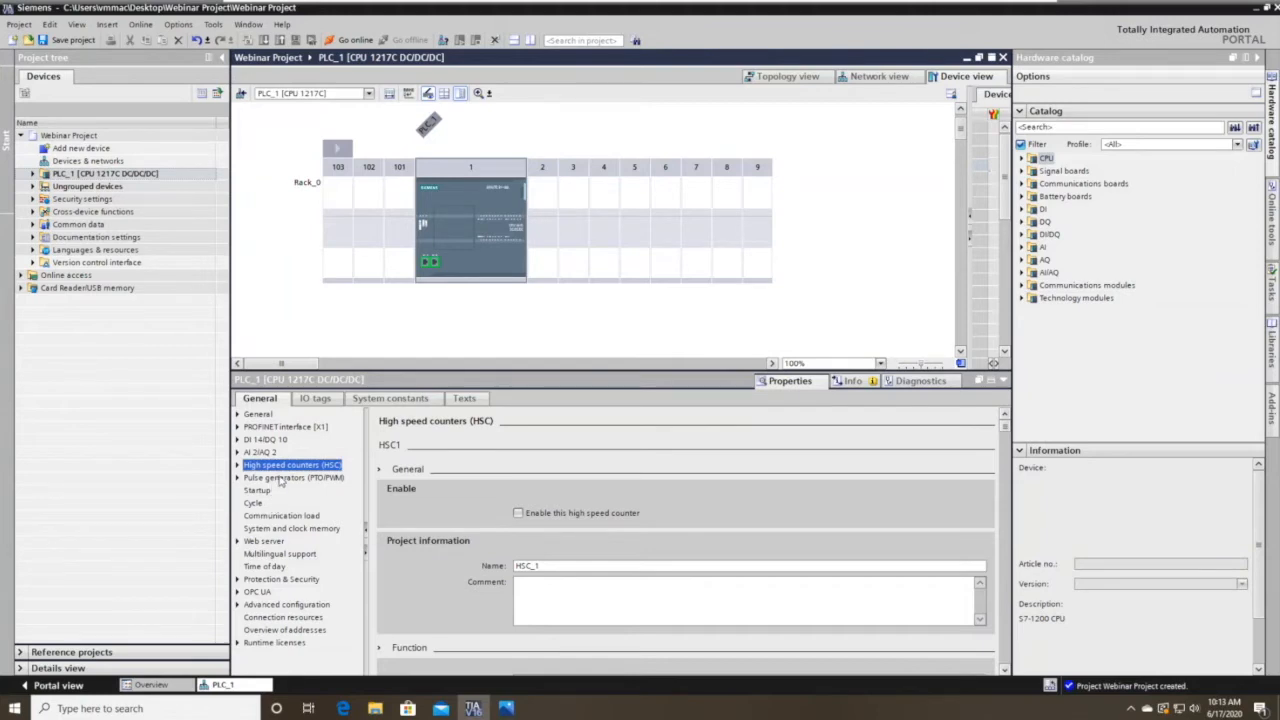
left_click(282, 479)
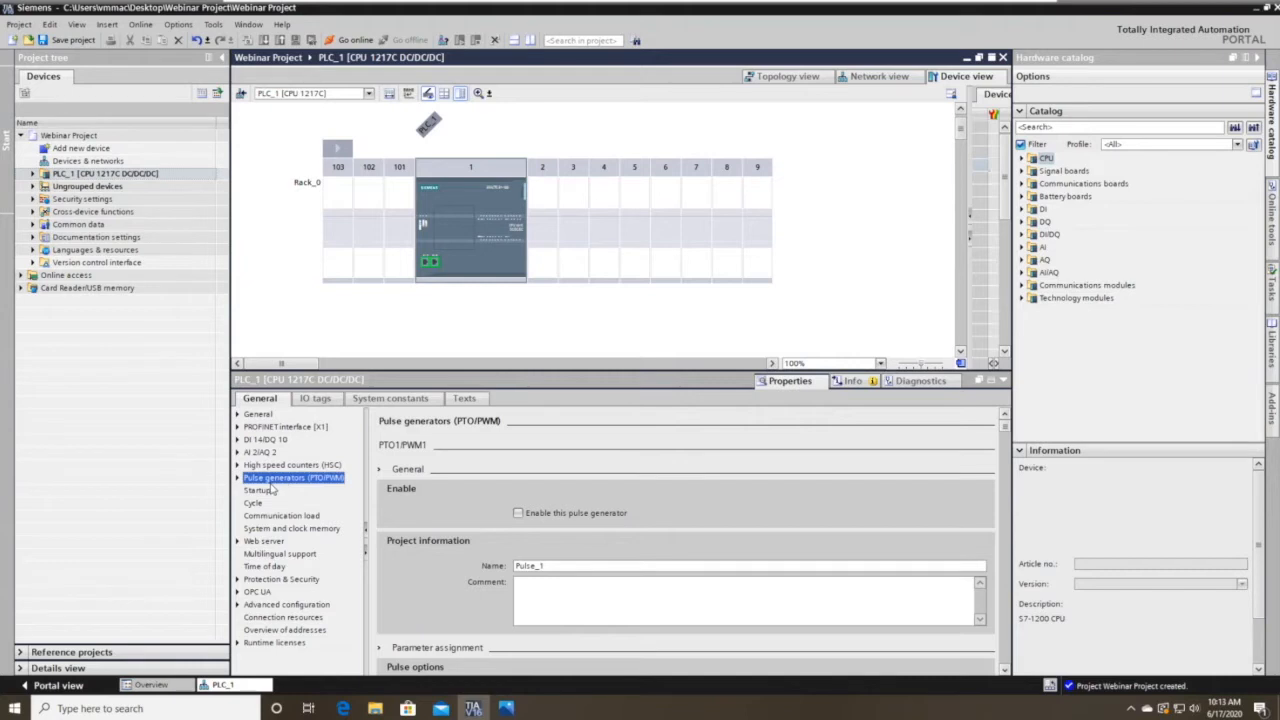
left_click(262, 490)
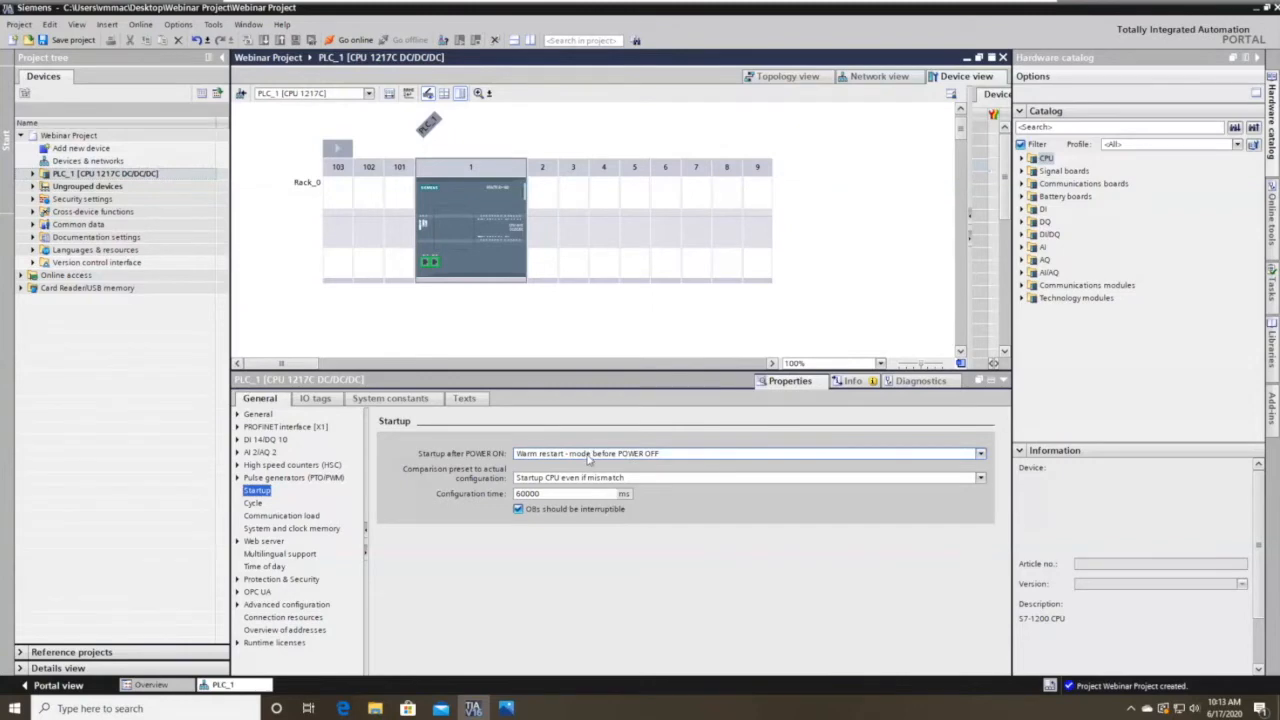
left_click(255, 503)
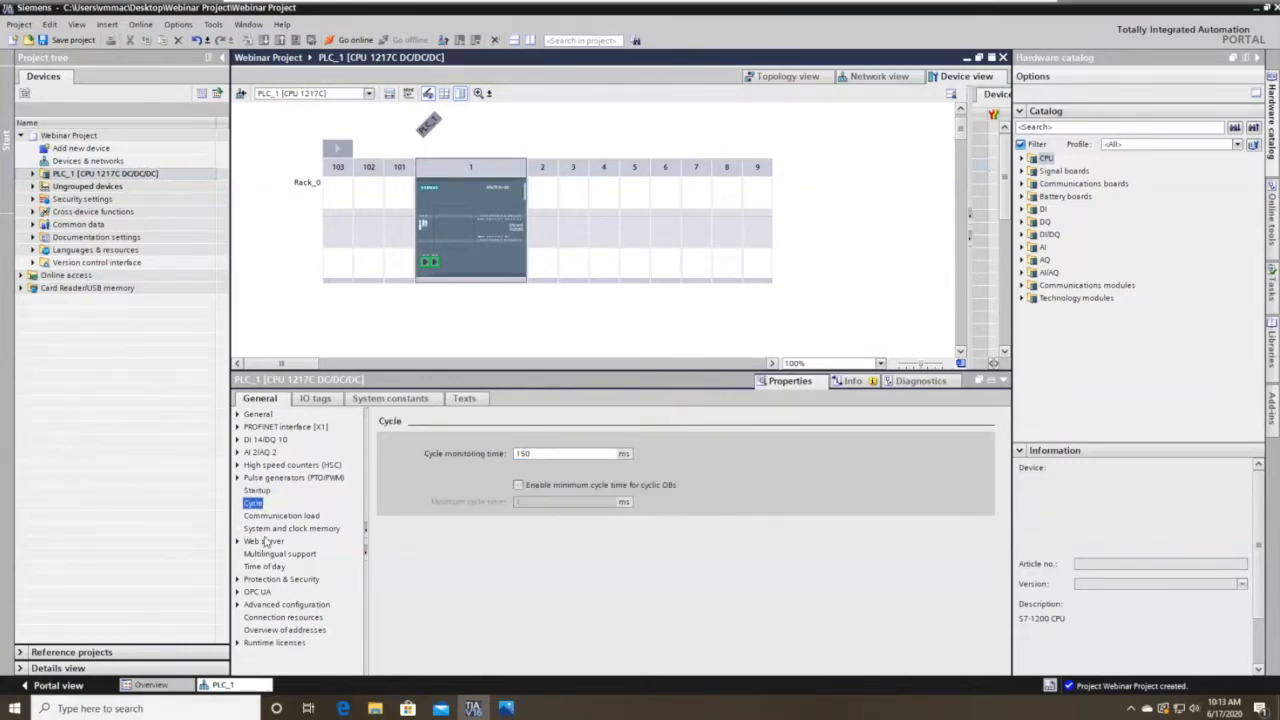
left_click(266, 531)
left_click(266, 542)
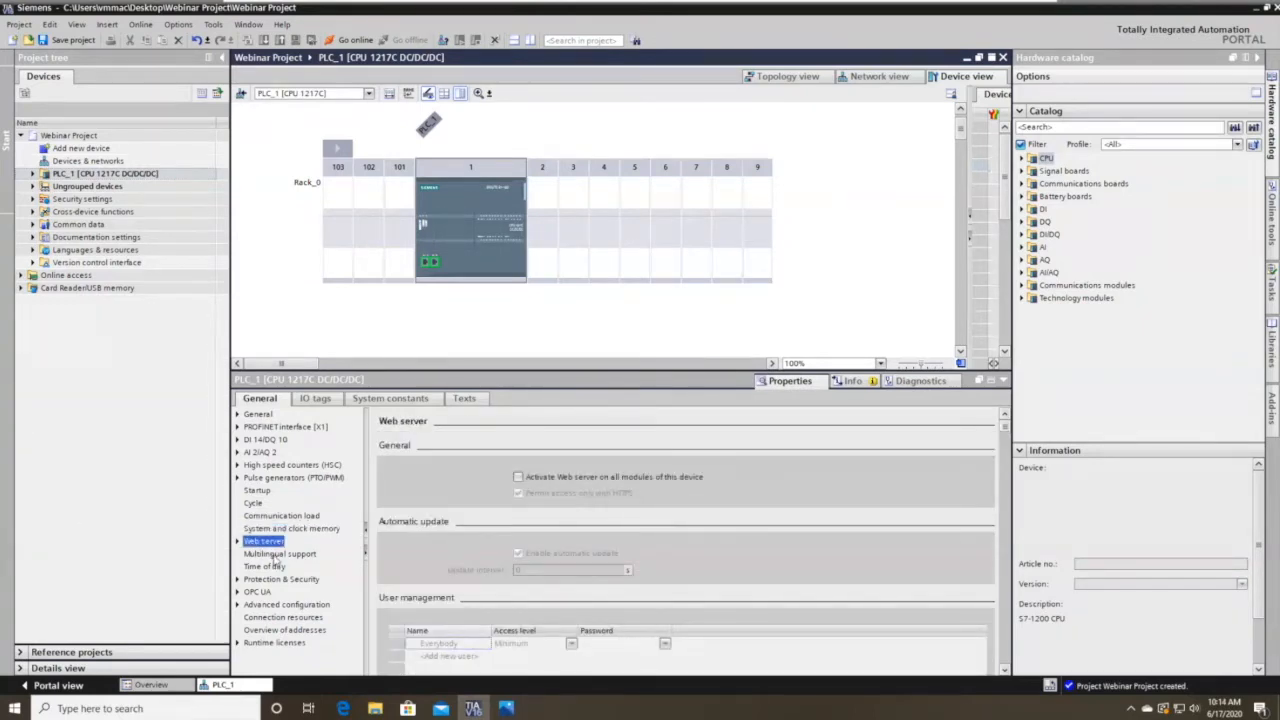
Check multilingual support, then scroll through PLC_1's Web server settings.
left_click(274, 554)
left_click(268, 544)
scroll(1004, 668, "down", 5)
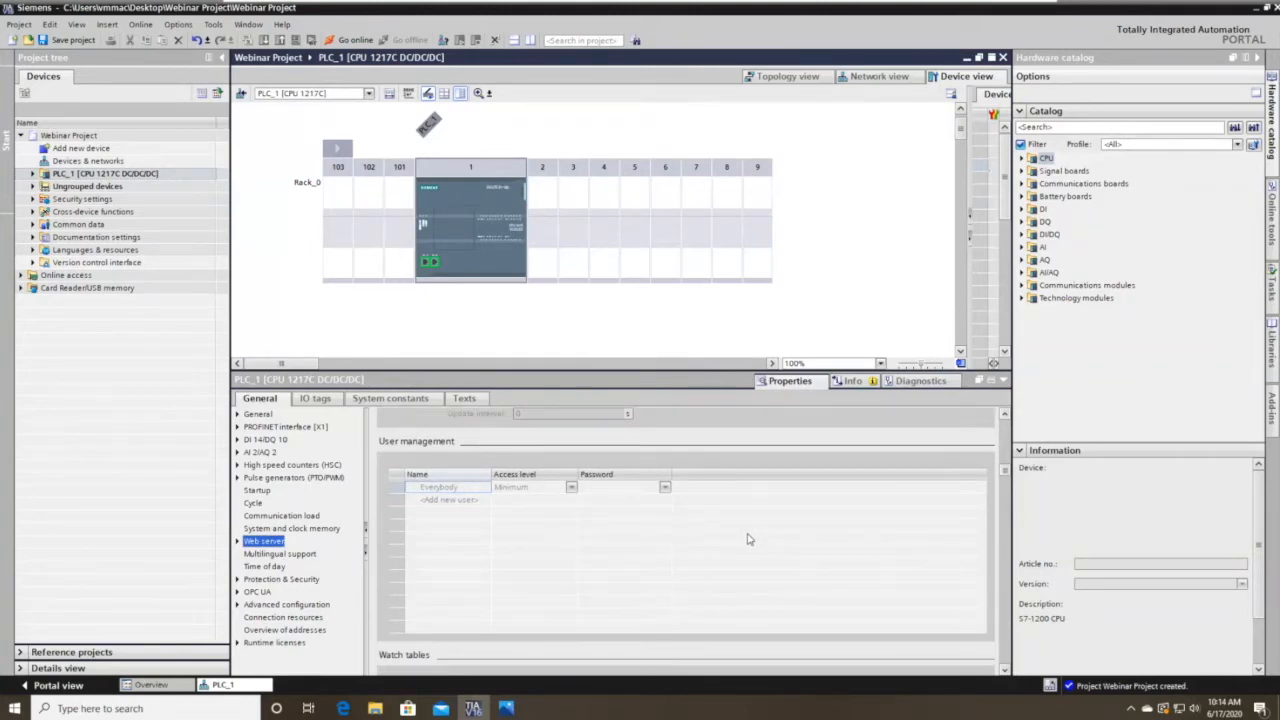
left_click(1003, 670)
left_click(1003, 670)
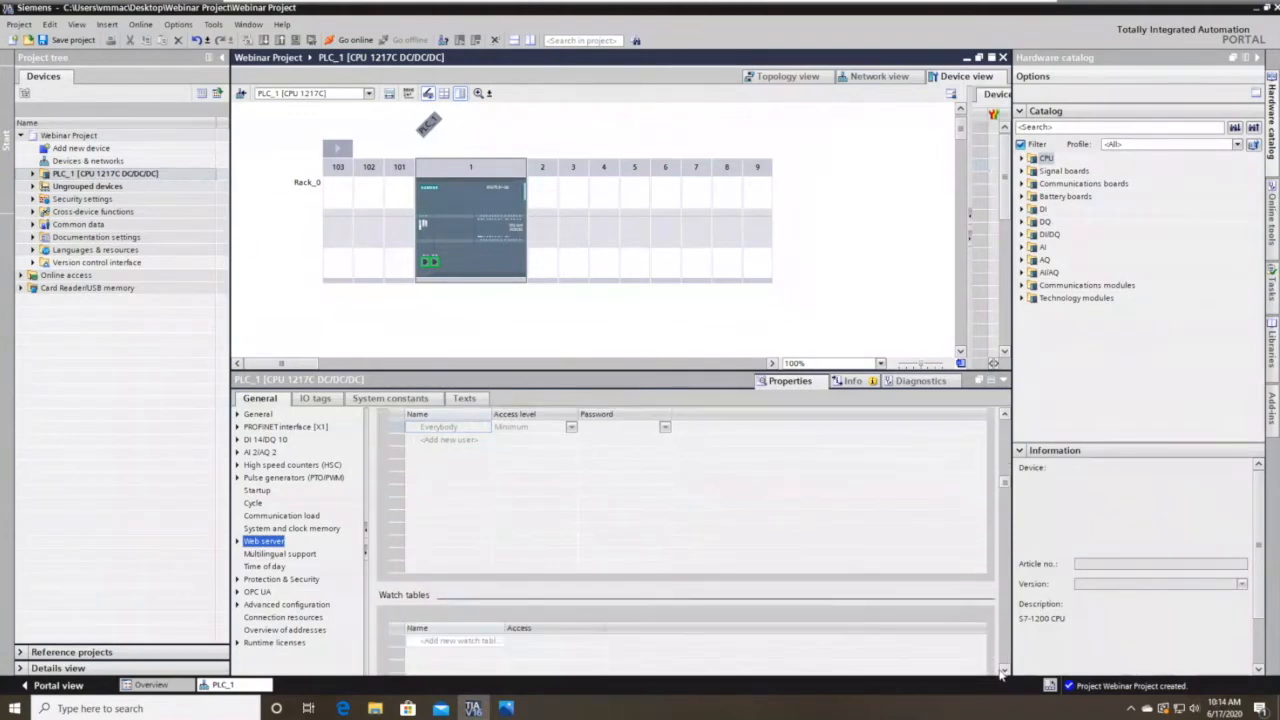
left_click(1003, 670)
left_click(1003, 670)
left_click(1003, 670)
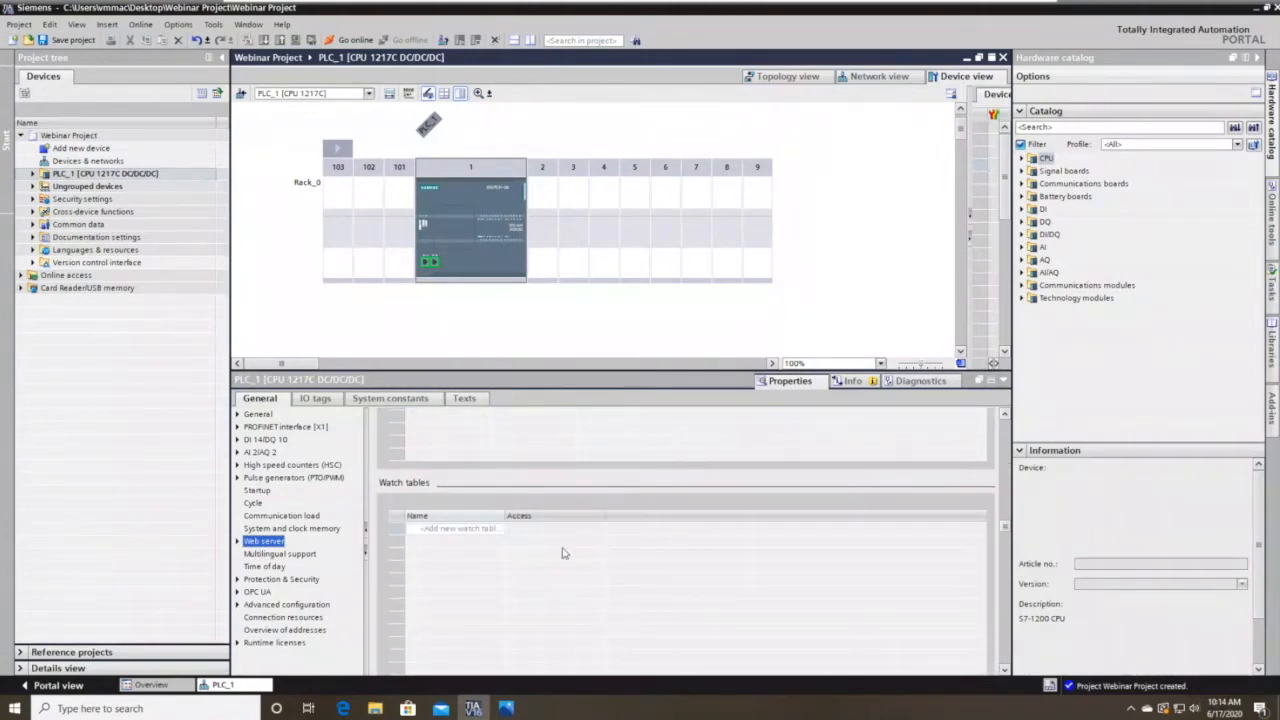
left_click(1003, 670)
left_click(1003, 670)
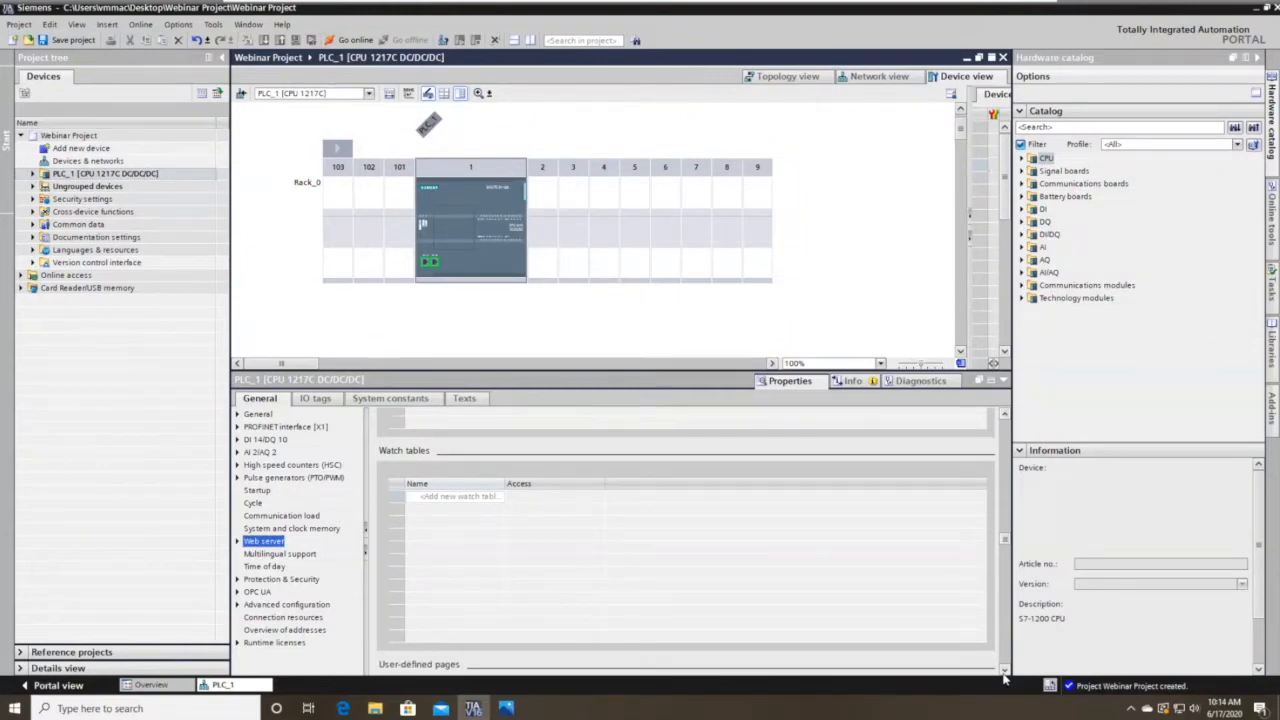
left_click(1004, 672)
left_click(1004, 672)
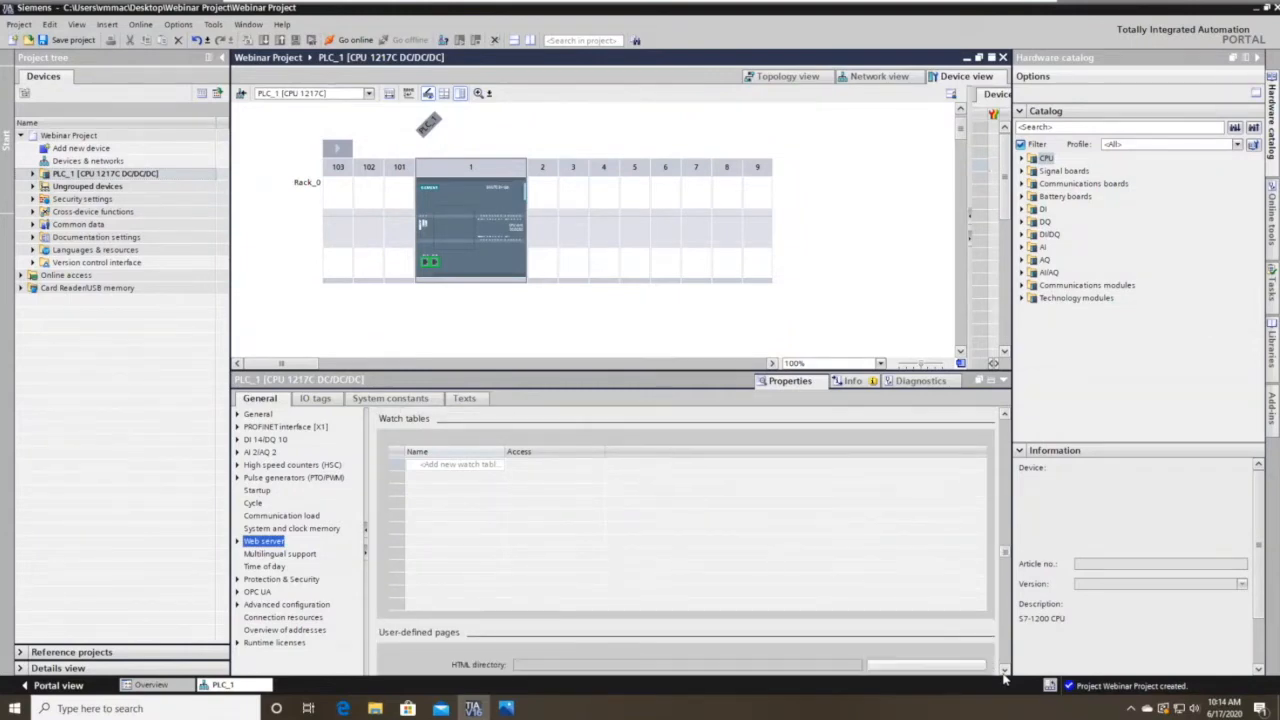
left_click(1004, 672)
Finish the Web server page, then review Time of day and Protection & Security at Full access.
left_click(1004, 672)
left_click(1004, 670)
left_click(1004, 670)
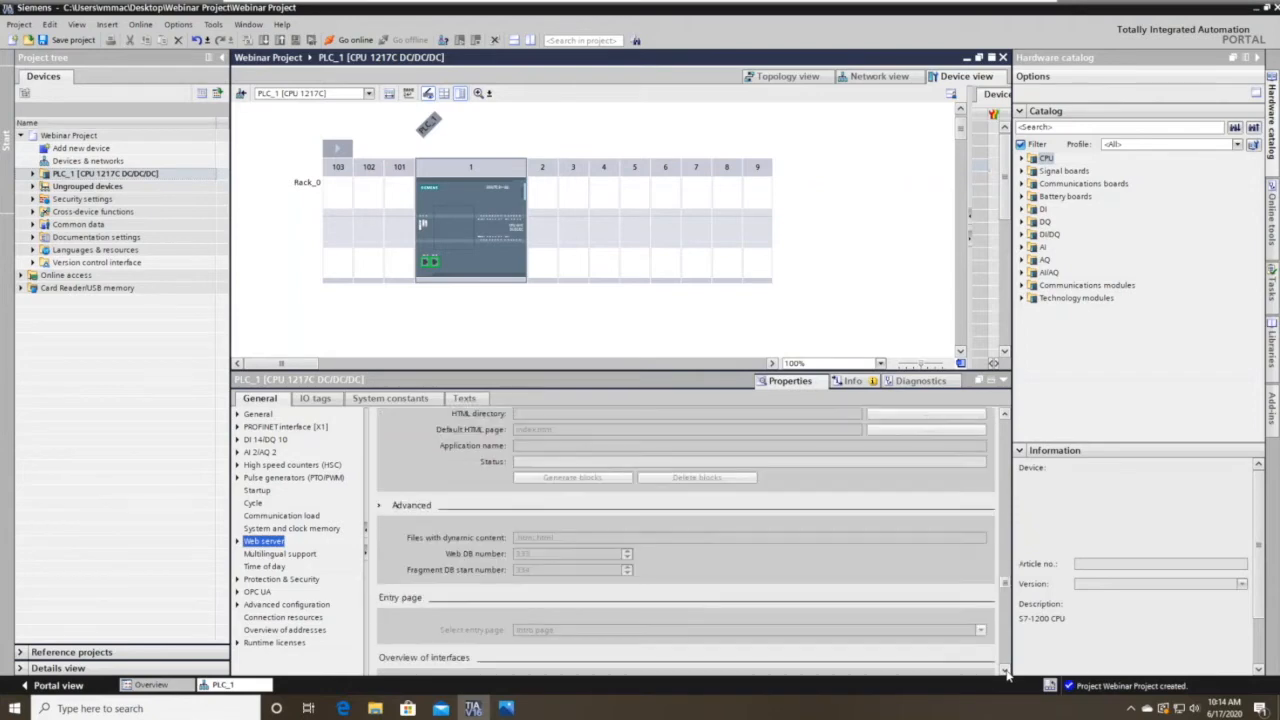
left_click(1004, 670)
left_click(1004, 414)
left_click(1004, 414)
left_click(1004, 414)
left_click(1004, 672)
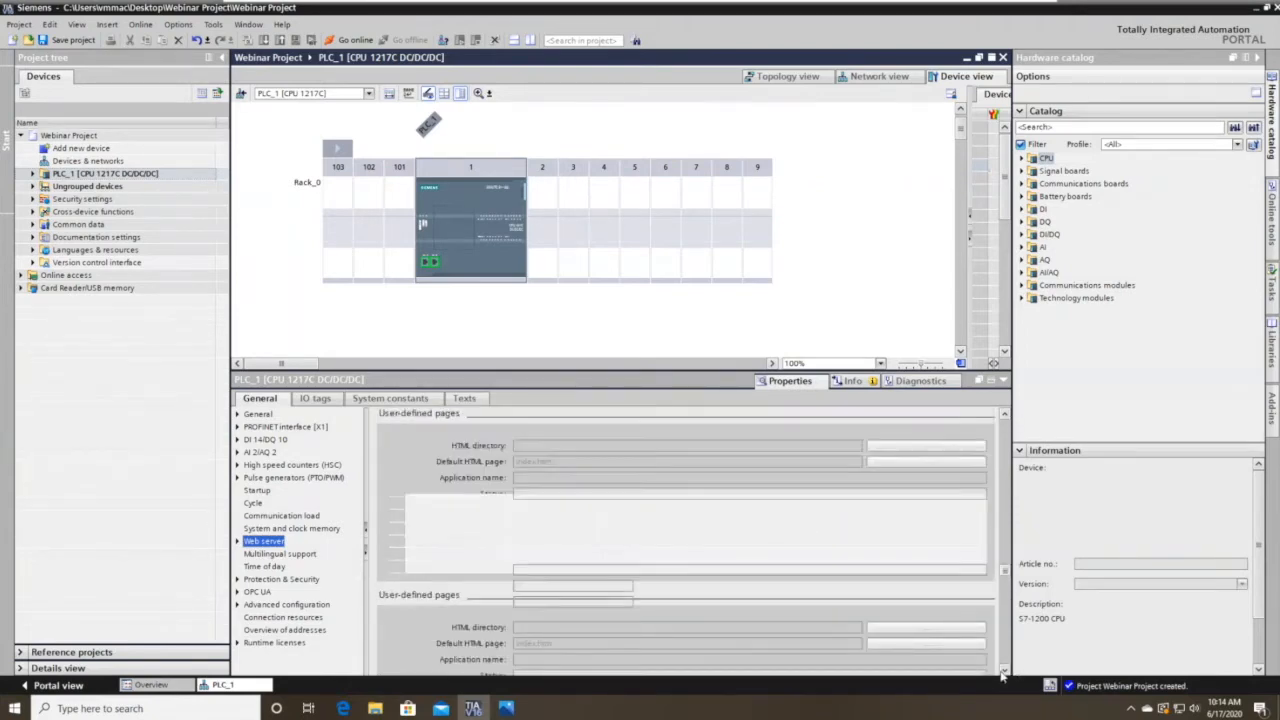
left_click(1004, 672)
left_click(1004, 672)
left_click(1004, 672)
left_click(1004, 671)
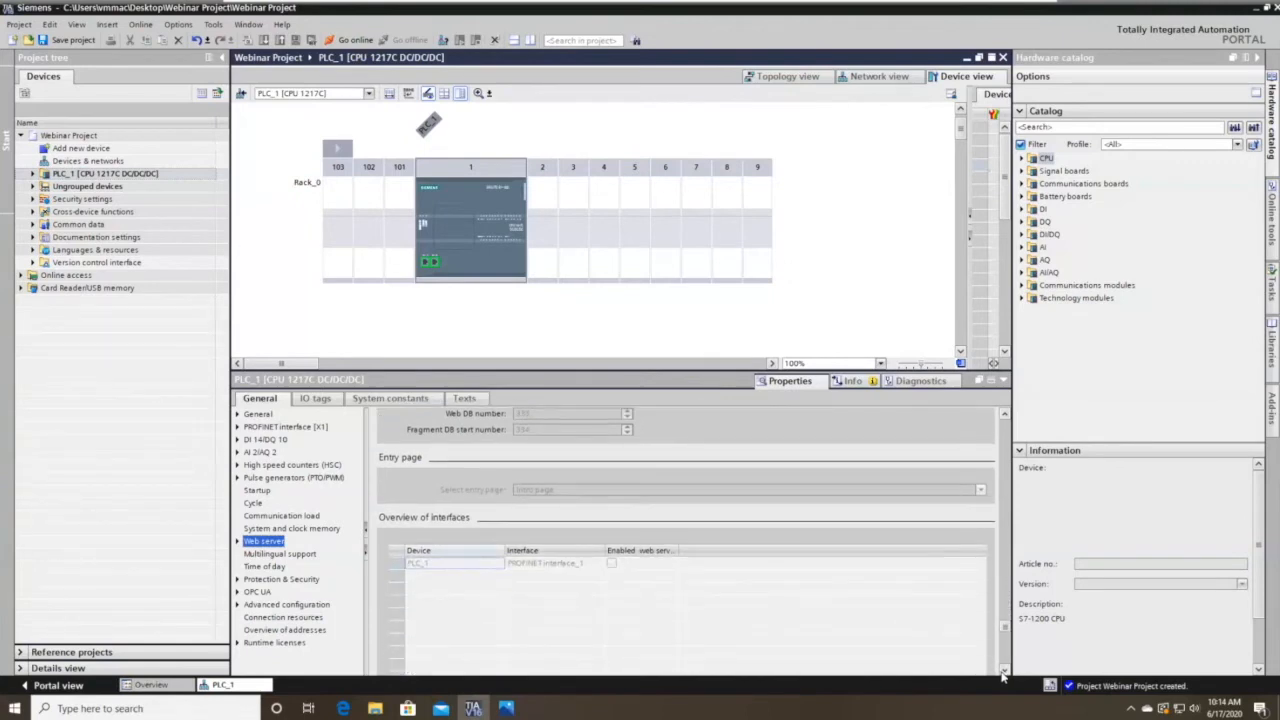
left_click(265, 566)
left_click(281, 580)
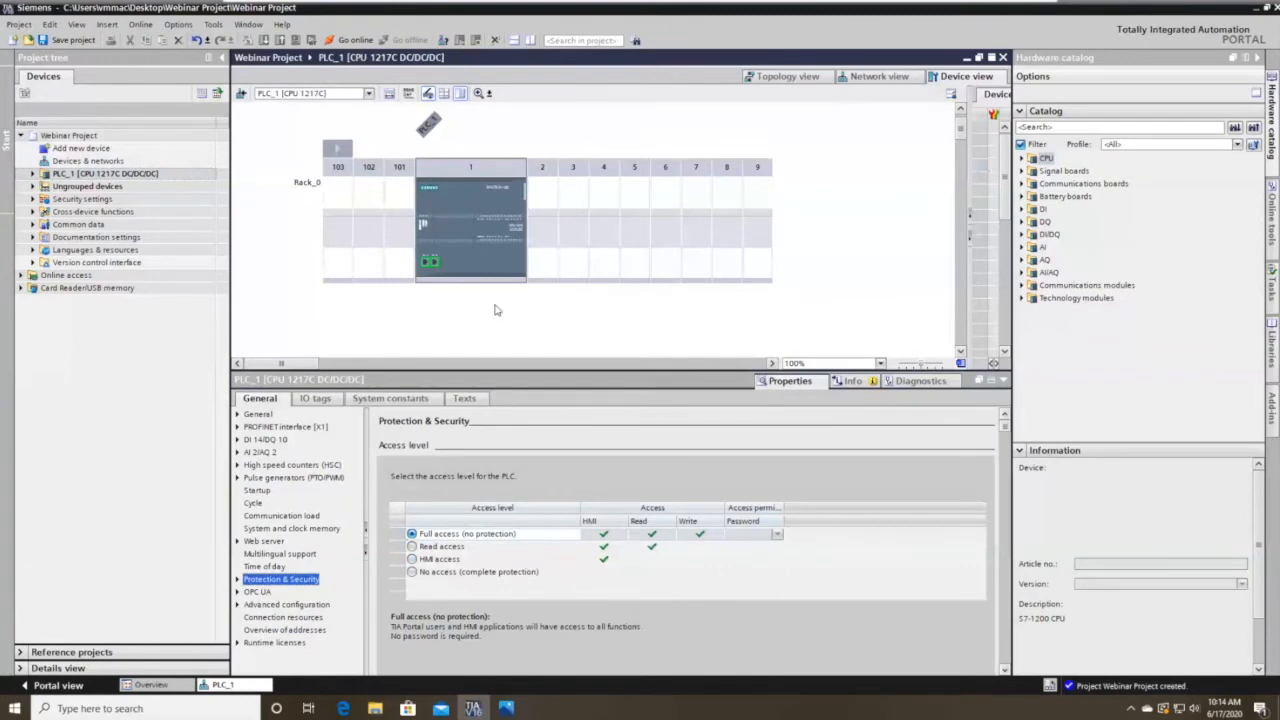
Review the CPU's OPC UA settings, then select empty rack slot 102.
left_click(257, 592)
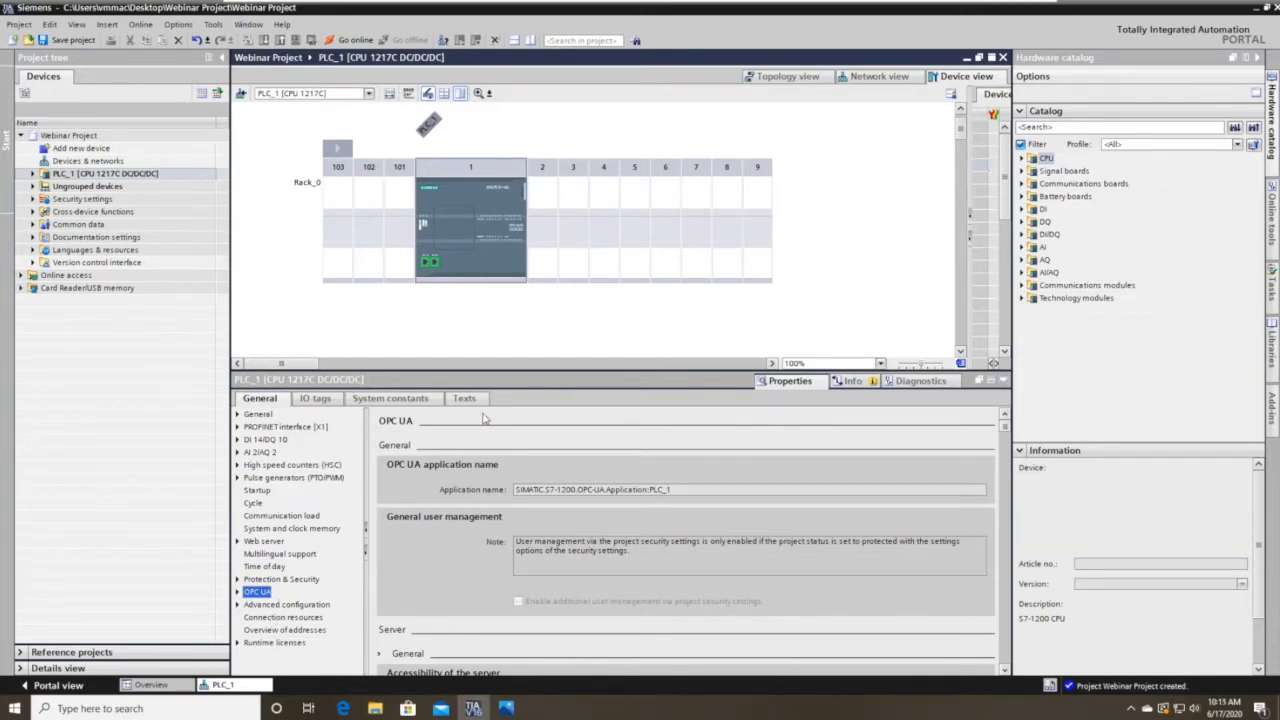
left_click(397, 245)
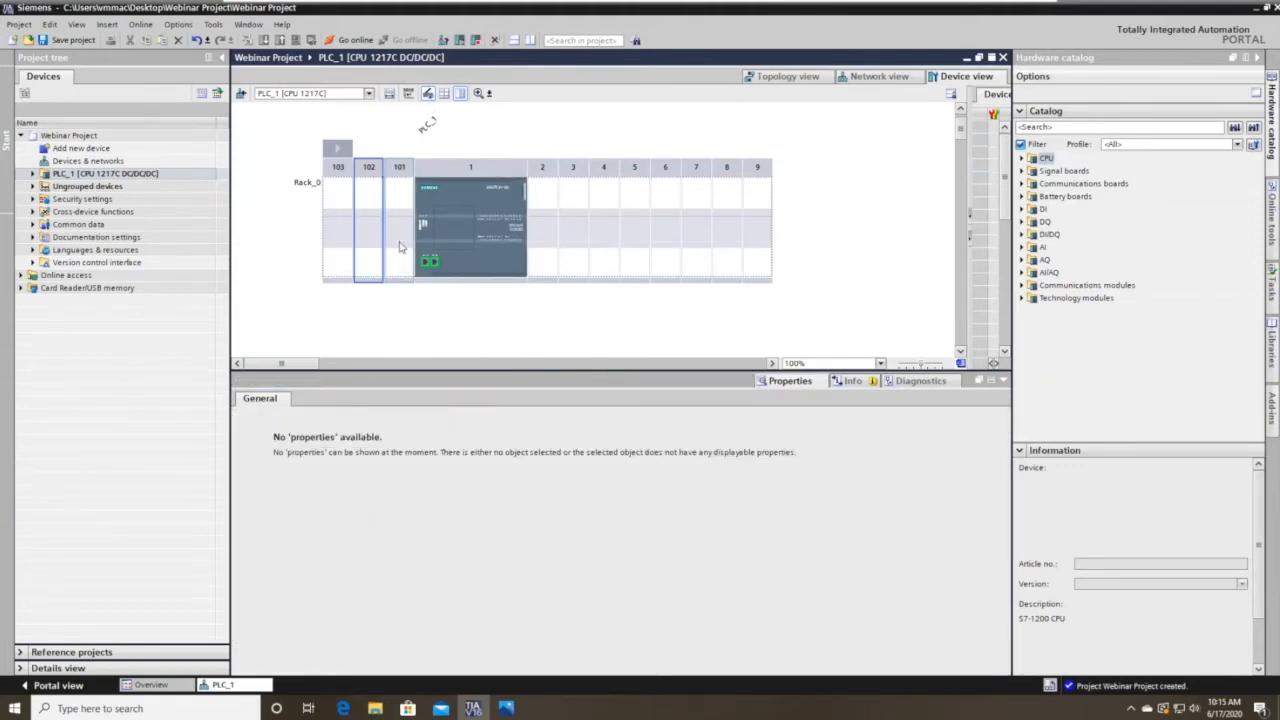
Minimize the Inspector so the rack fills the editor, then select empty slot 2.
left_click(991, 380)
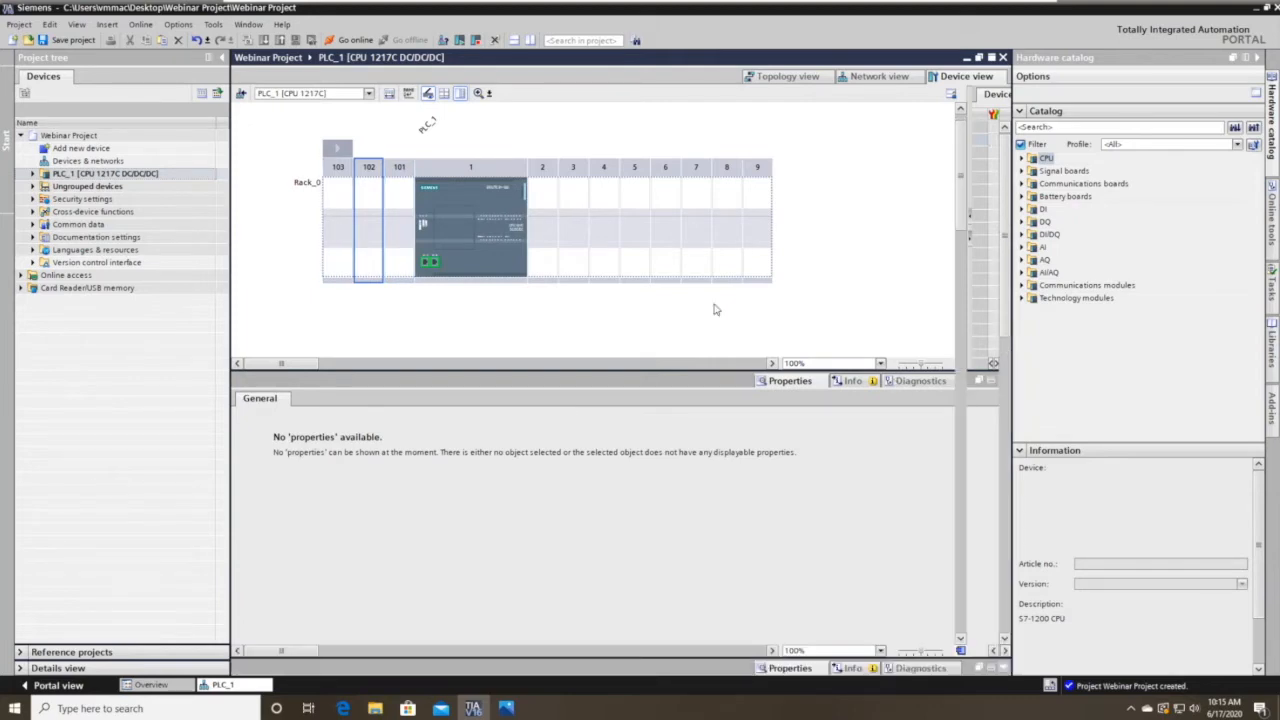
left_click(516, 246)
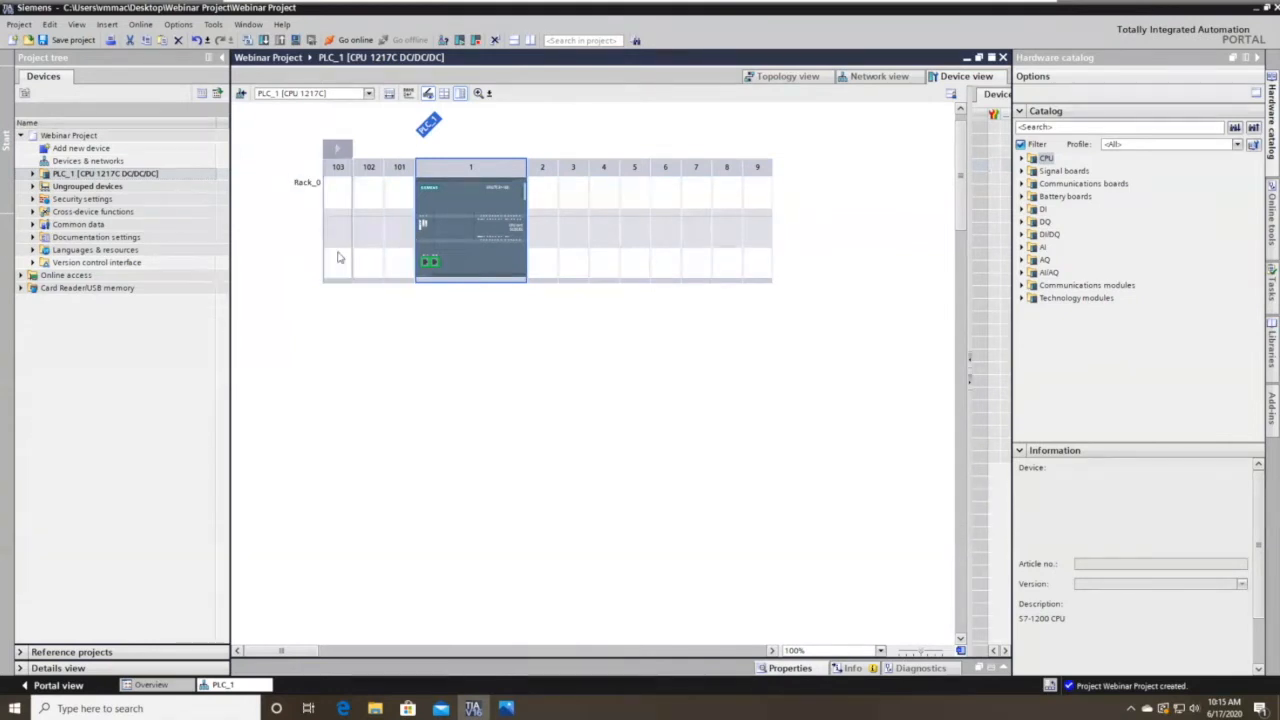
left_click(544, 228)
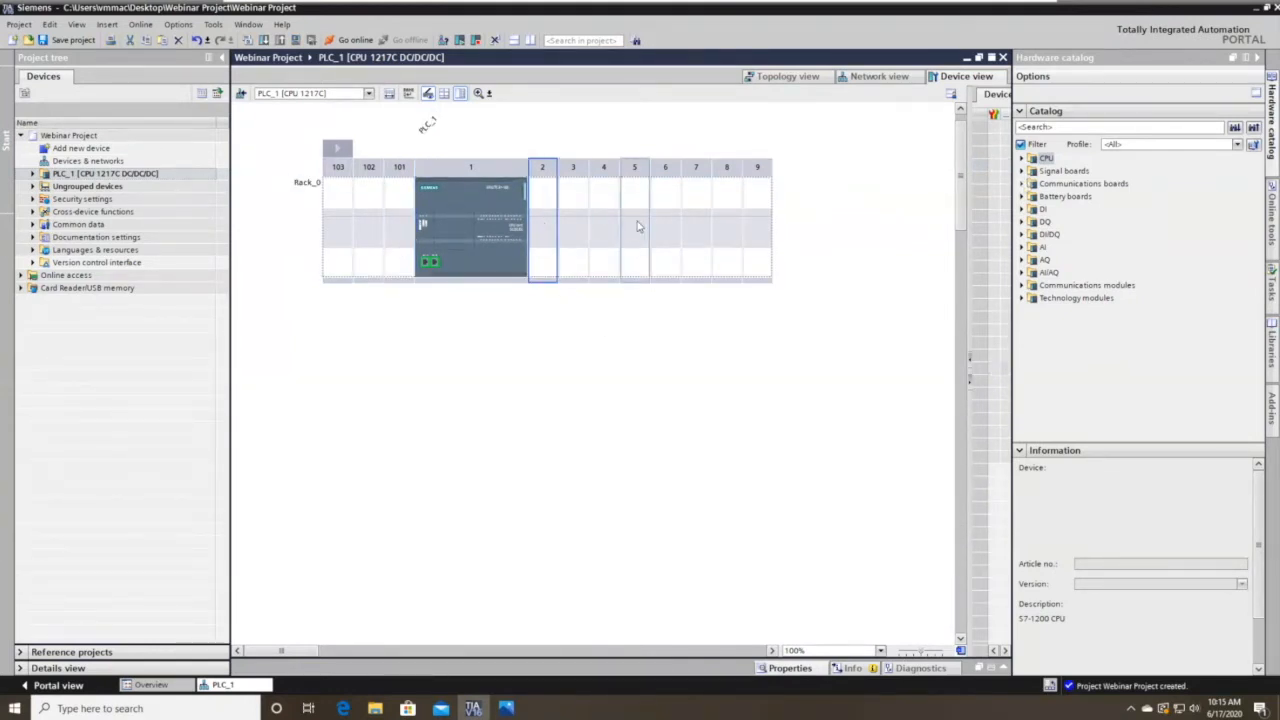
Place two DI 8x24VDC modules (6ES7 221-1BF32-0XB0) into rack slots 2 and 3.
left_click(1023, 158)
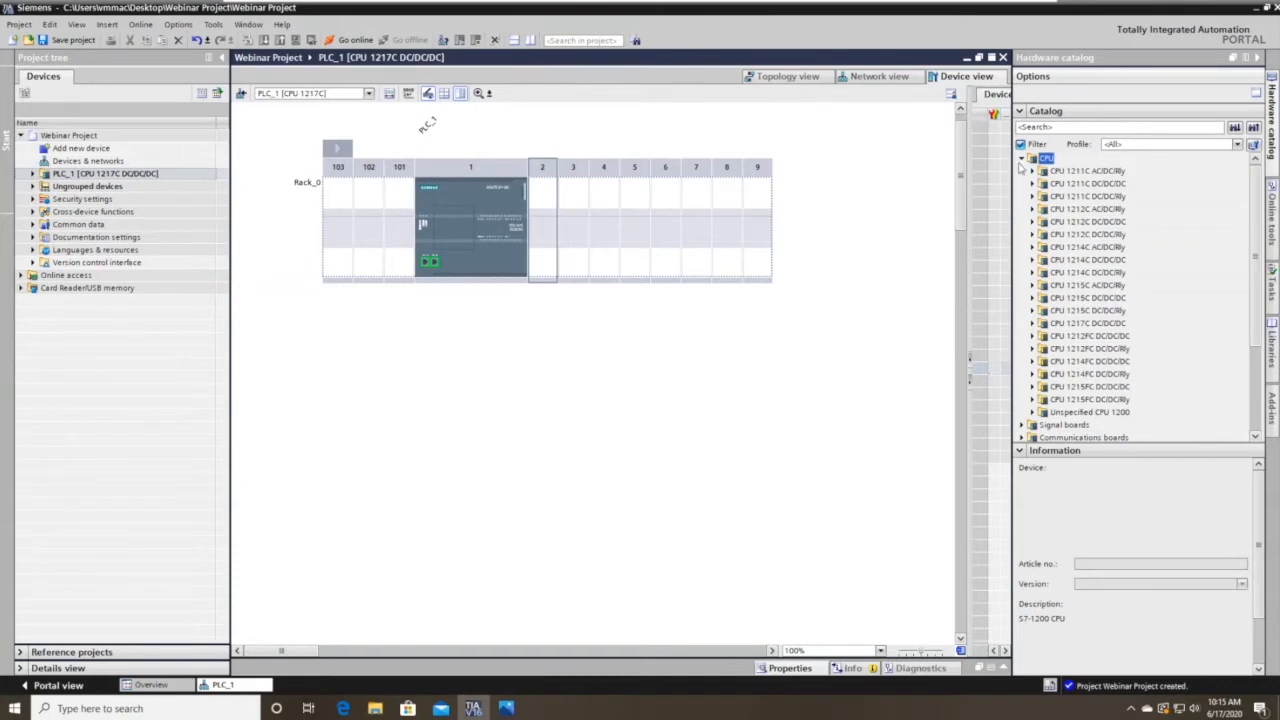
left_click(1024, 160)
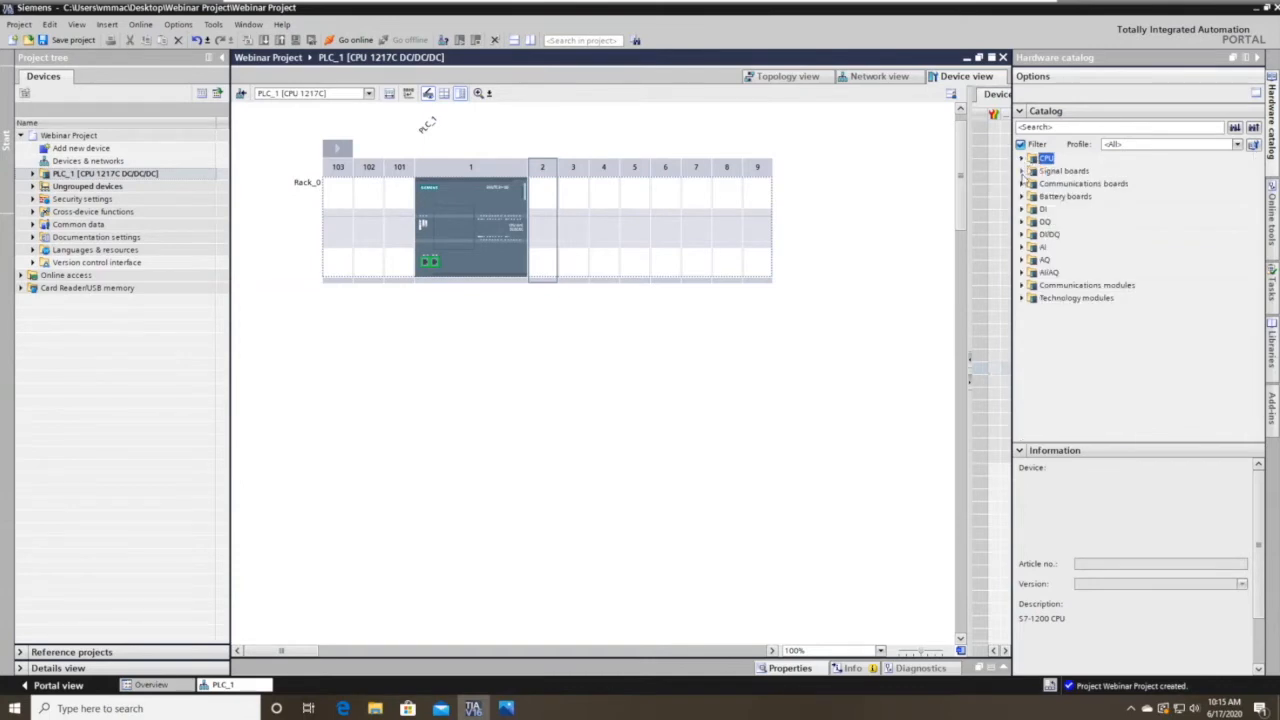
left_click(1022, 209)
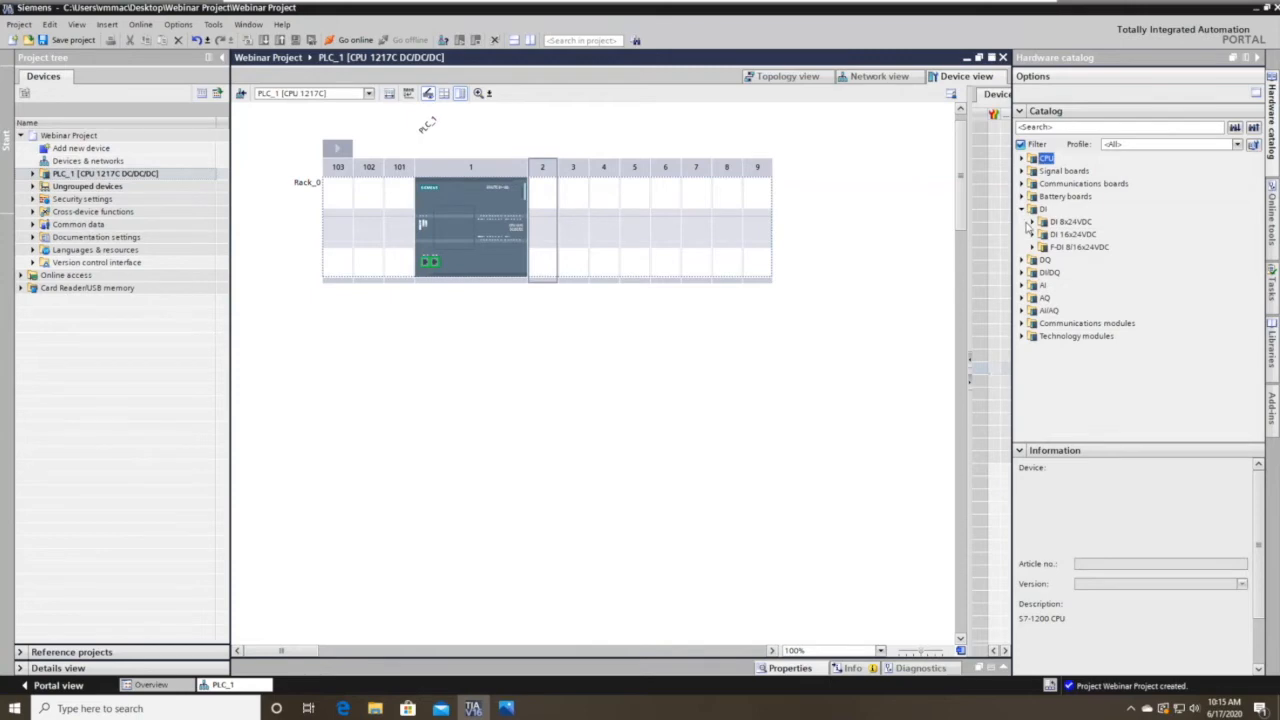
left_click(1032, 222)
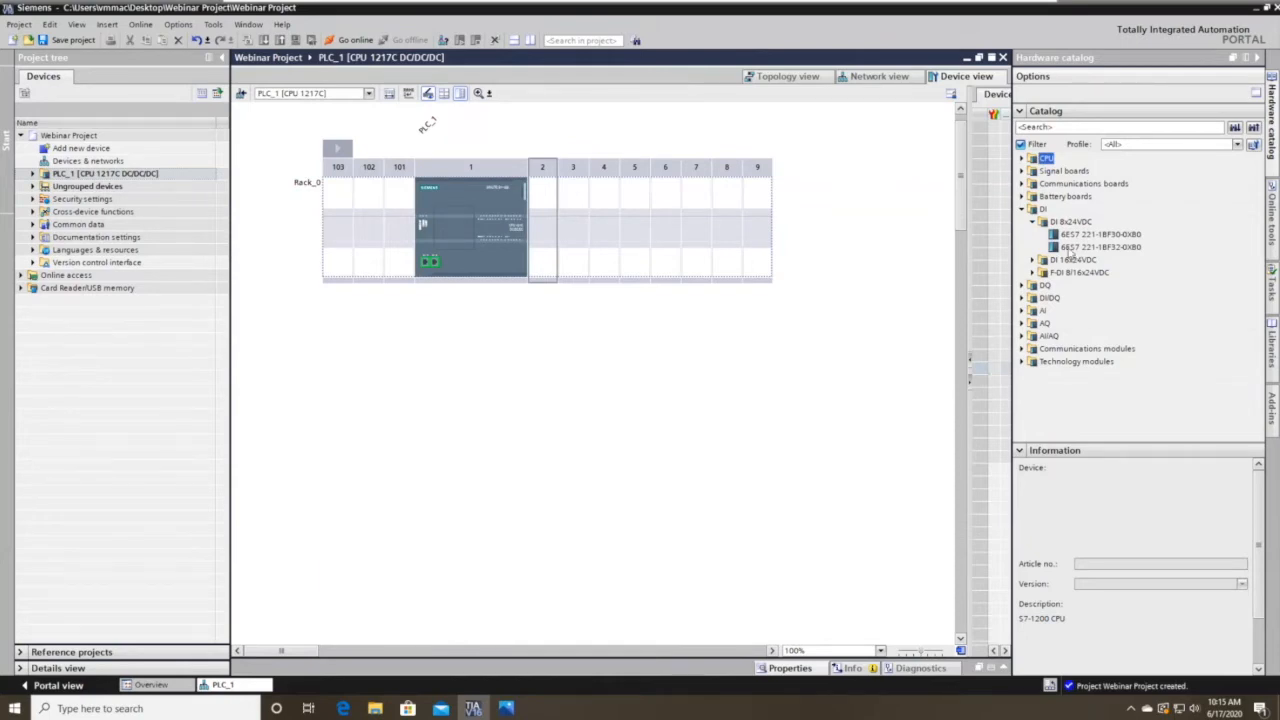
left_click(1074, 247)
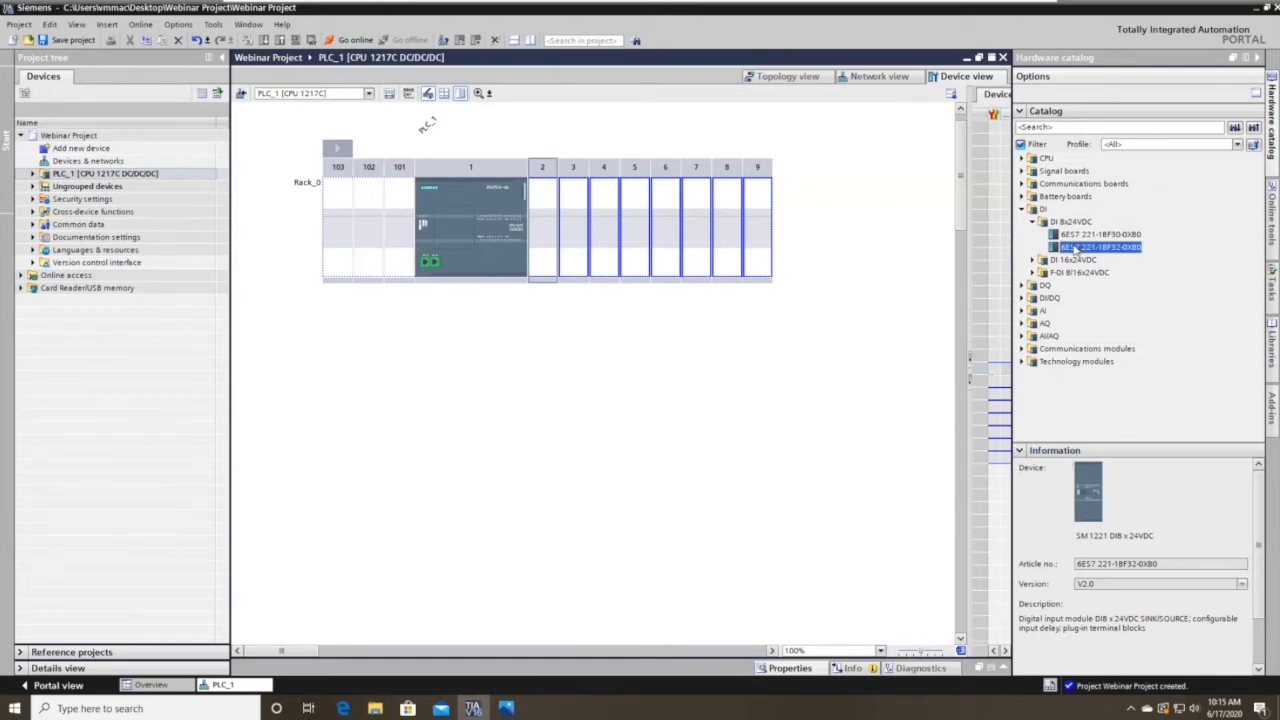
left_click_drag(1074, 247, 598, 261)
left_click_drag(1100, 248, 524, 241)
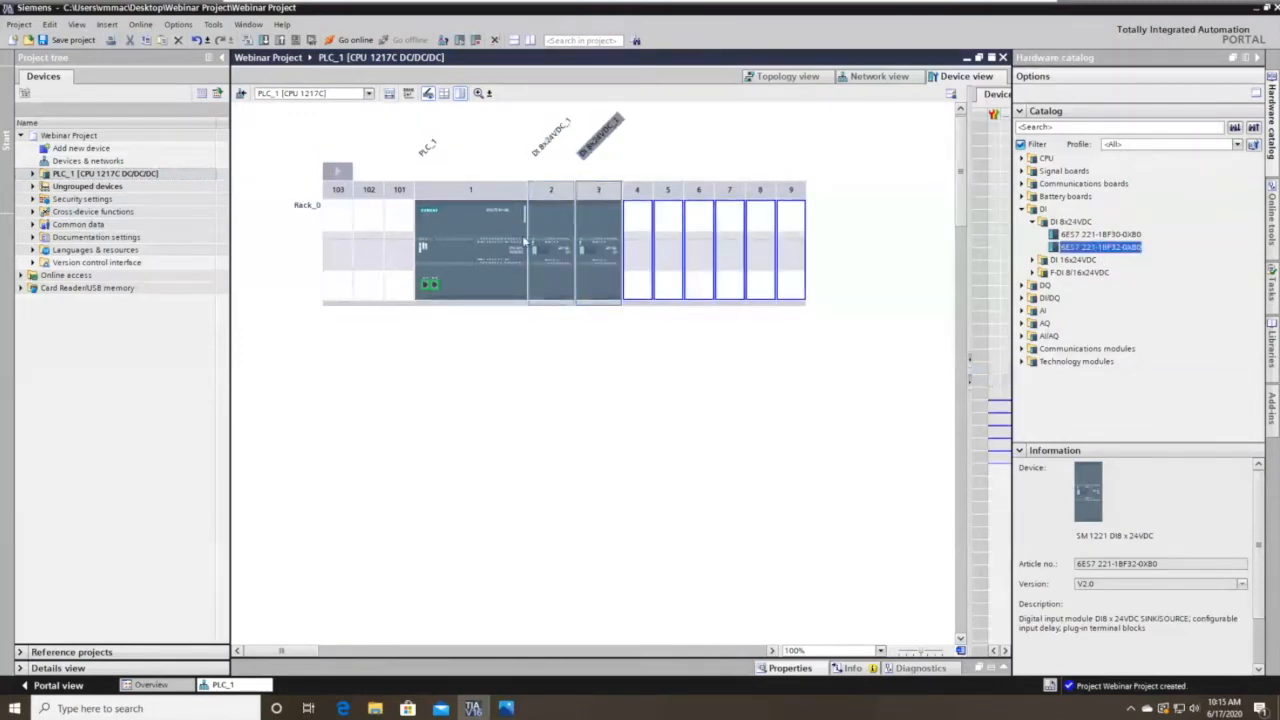
Insert the DI 16/DQ 16x24VDC module 6ES7 223-1BL32-0XB0 into slot 4.
left_click(1035, 222)
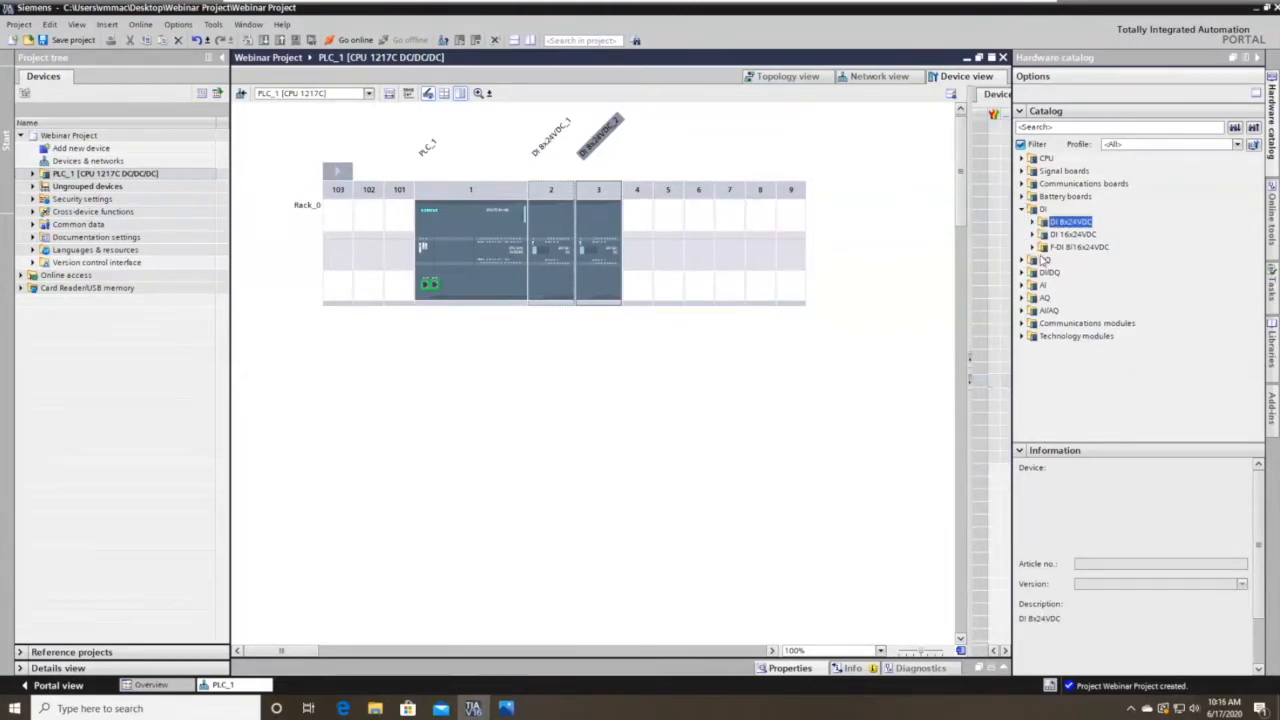
left_click(1024, 210)
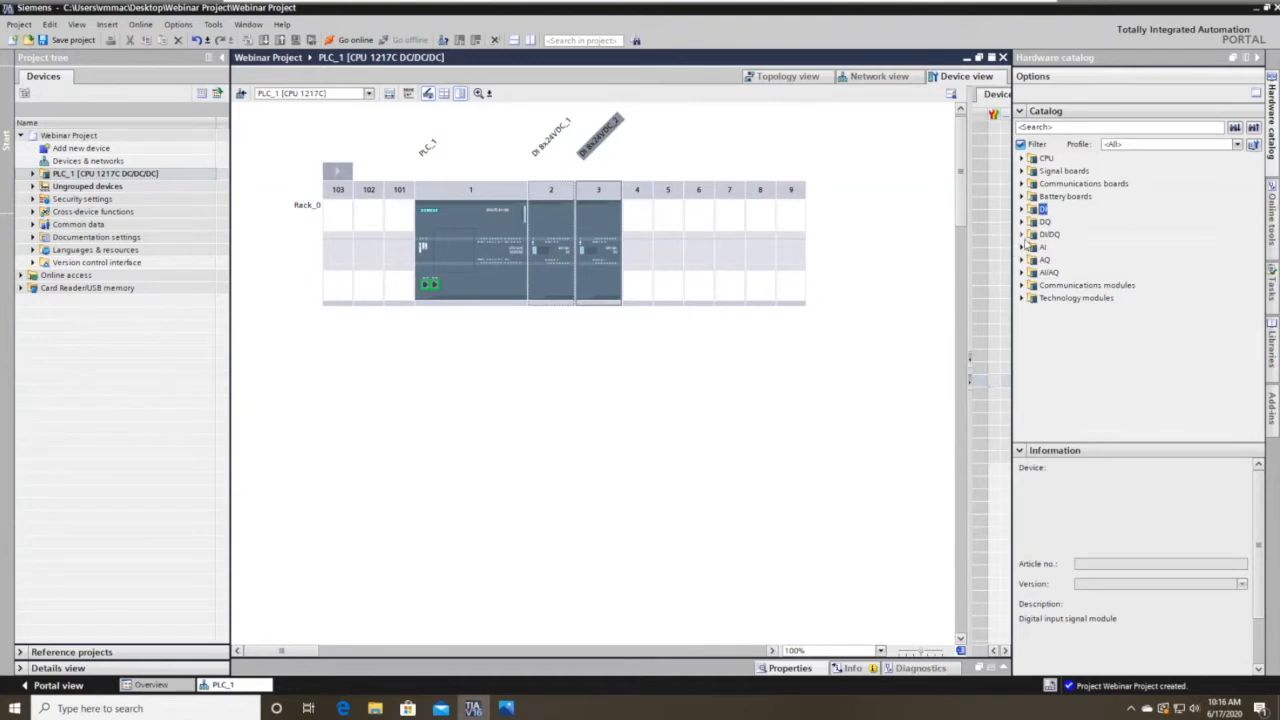
left_click(1023, 236)
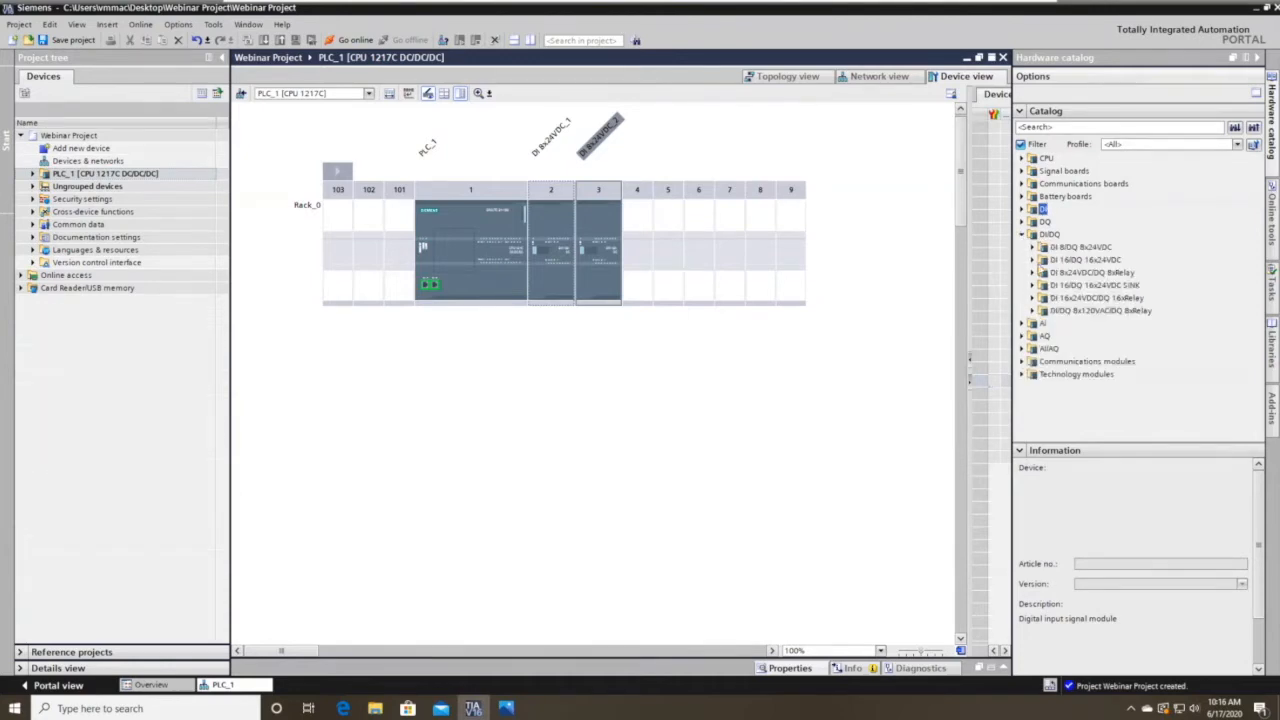
left_click(1032, 260)
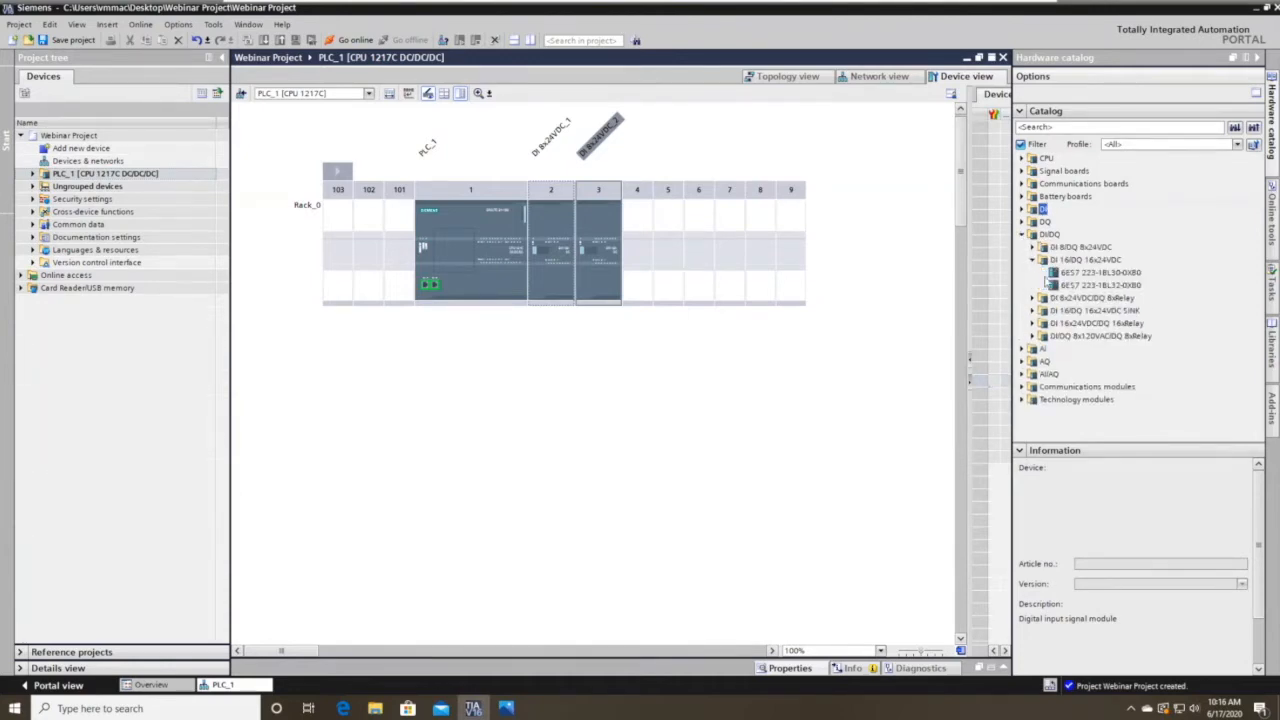
double_click(1076, 285)
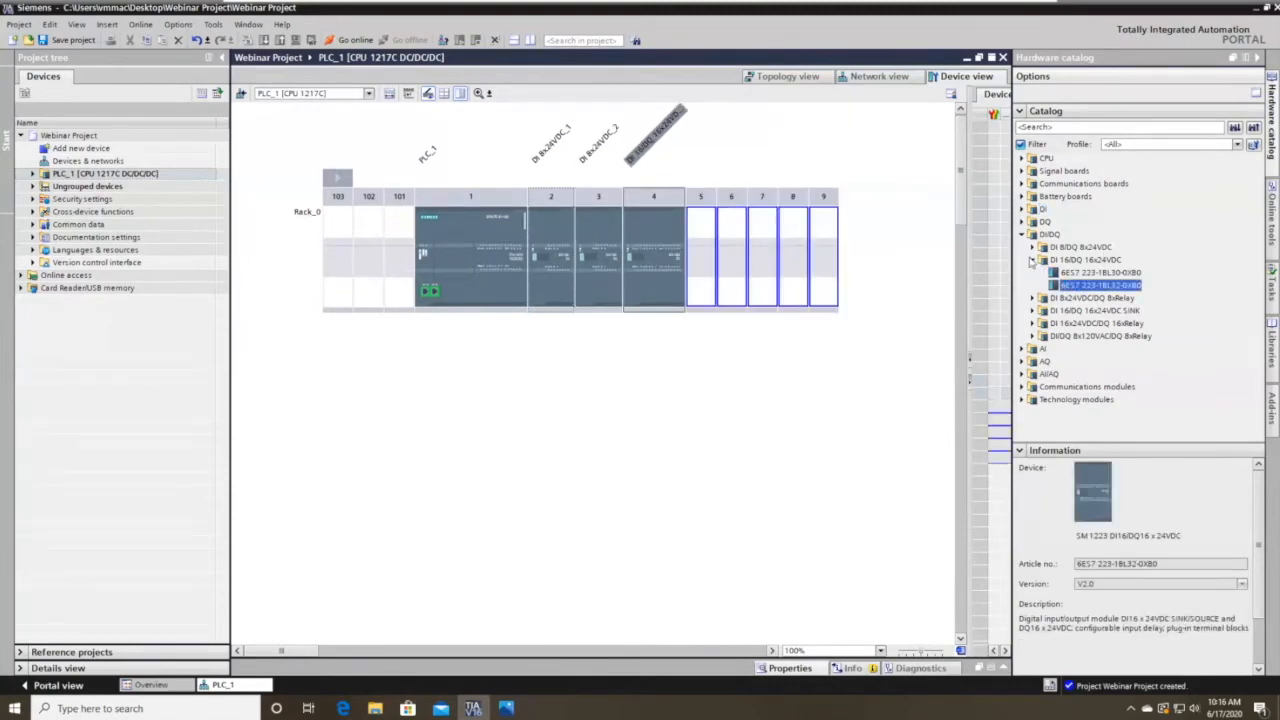
left_click(1032, 260)
left_click(1021, 234)
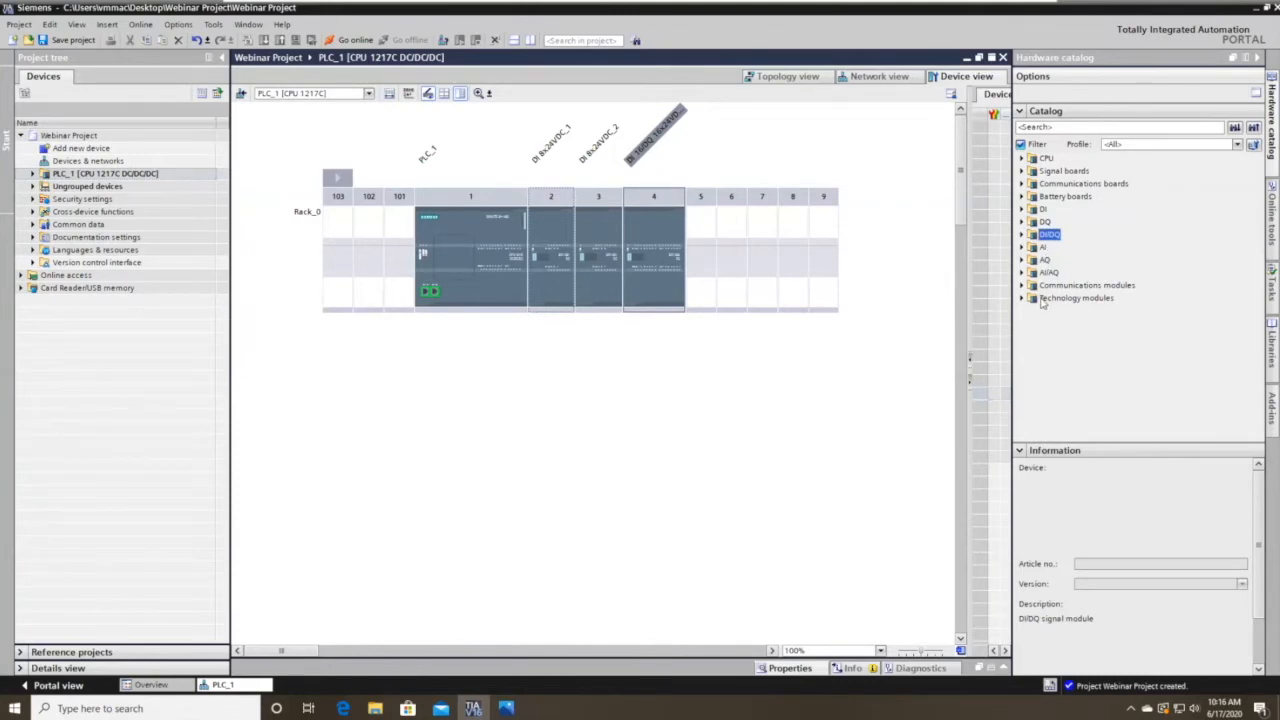
Expand Communications modules and browse the Industrial Remote Communication and PROFIBUS families.
left_click(1023, 286)
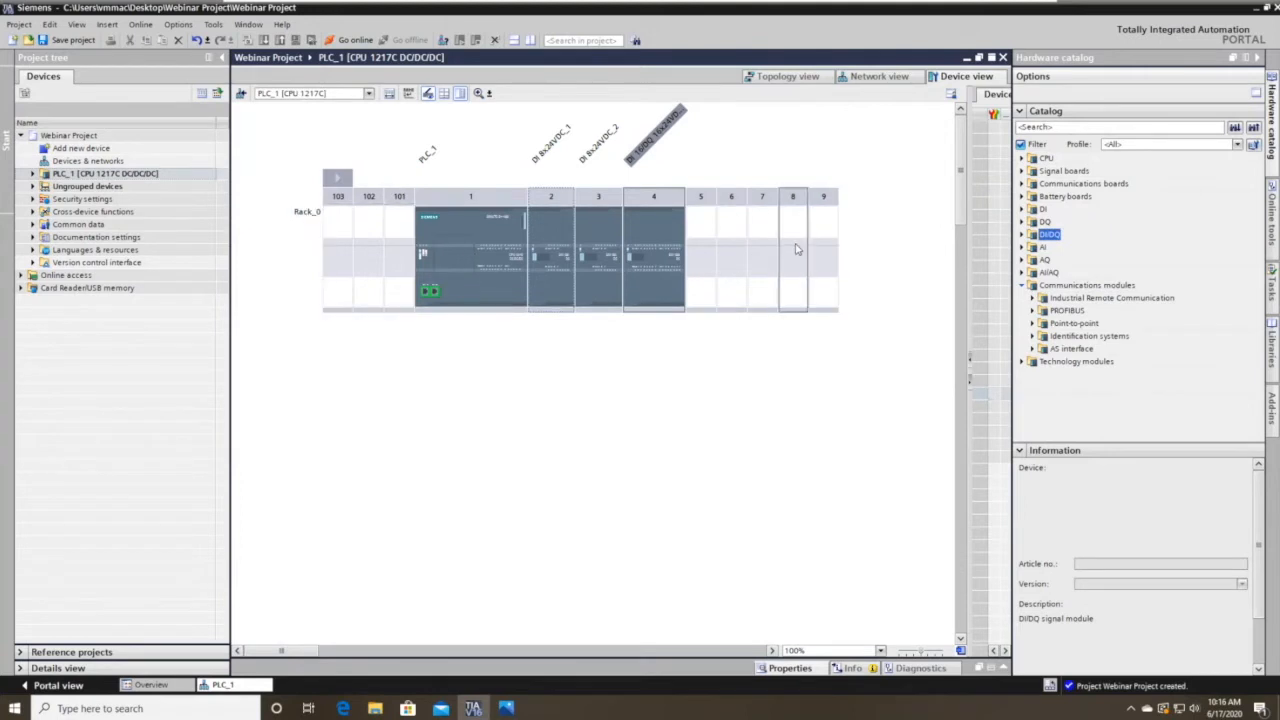
left_click(628, 312)
left_click(1033, 298)
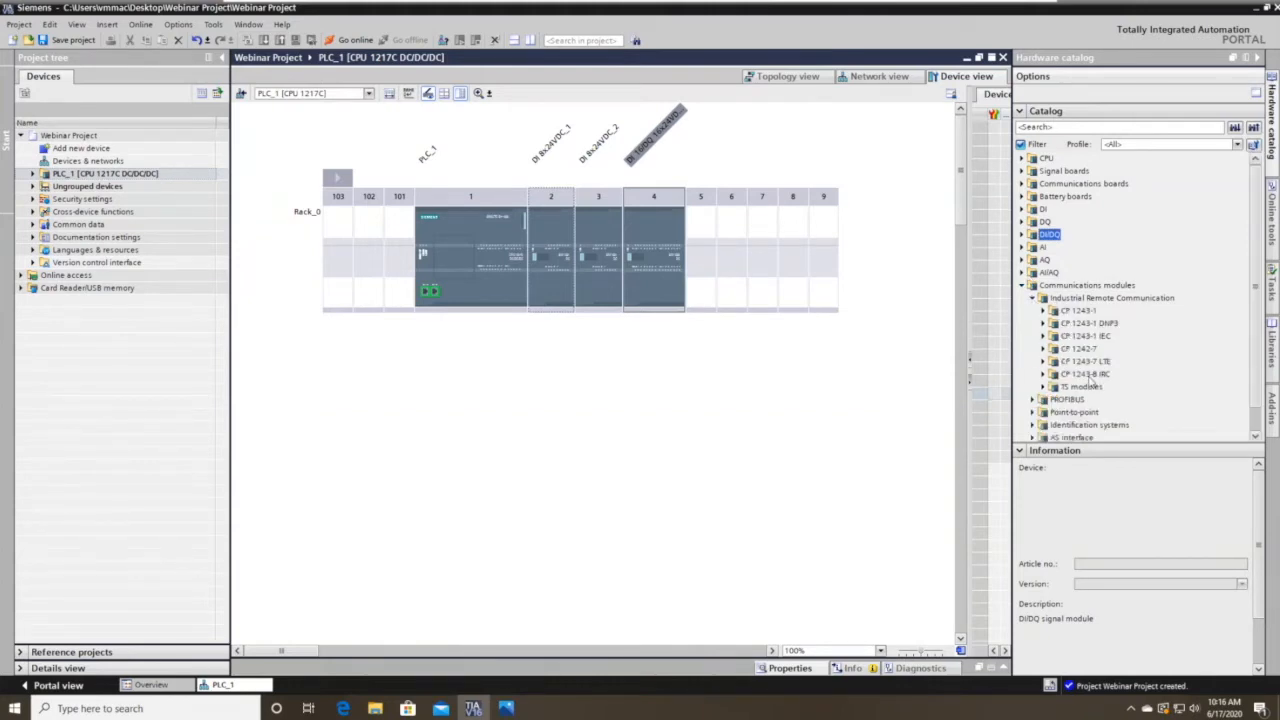
left_click(1031, 300)
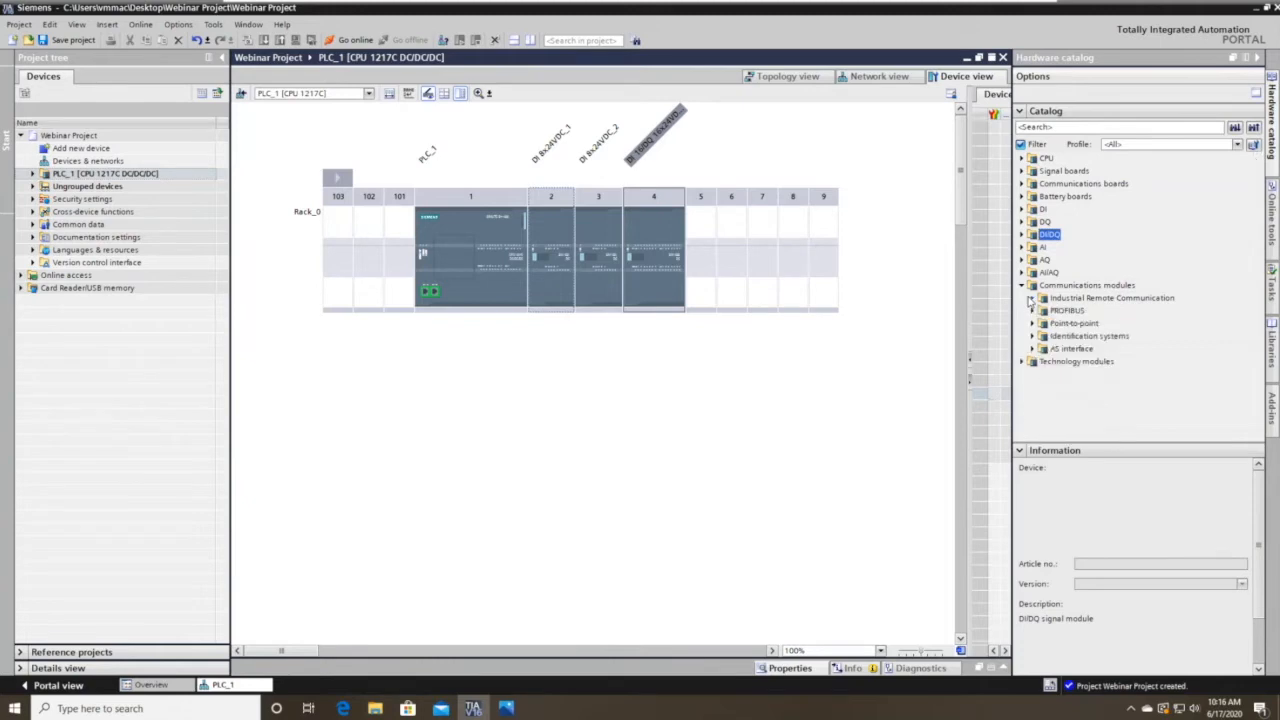
left_click(1033, 311)
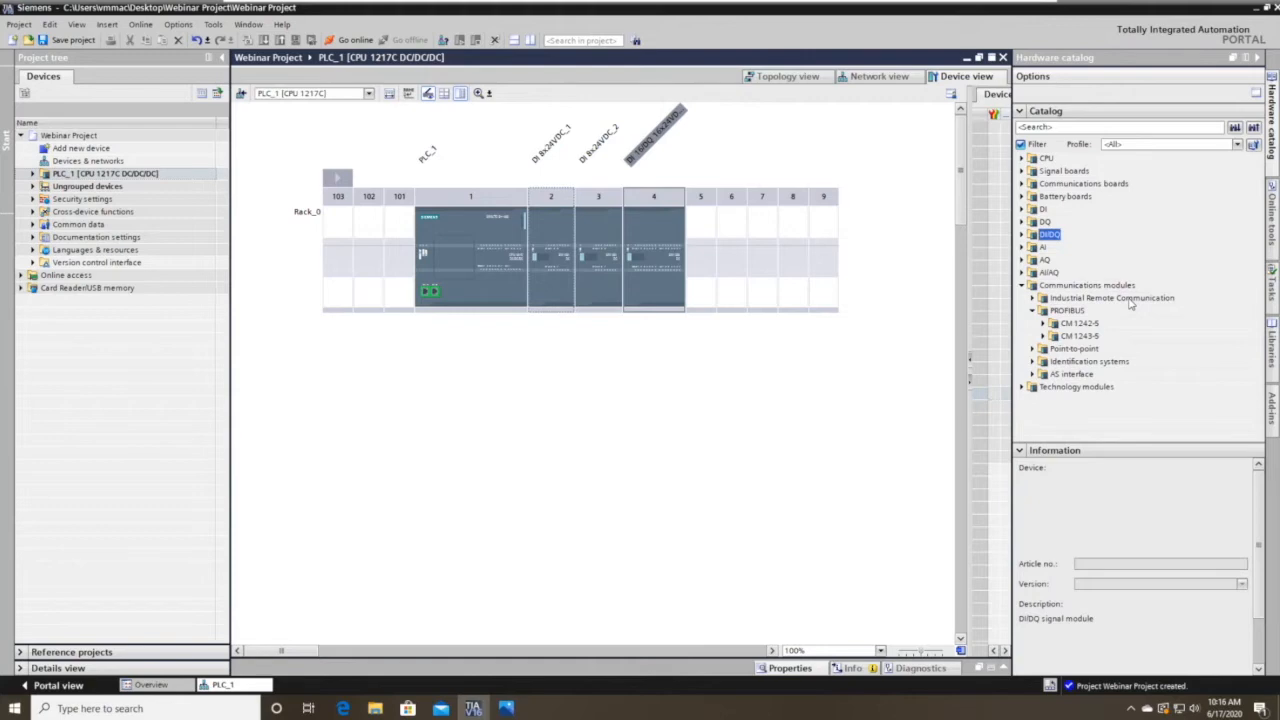
left_click(1034, 311)
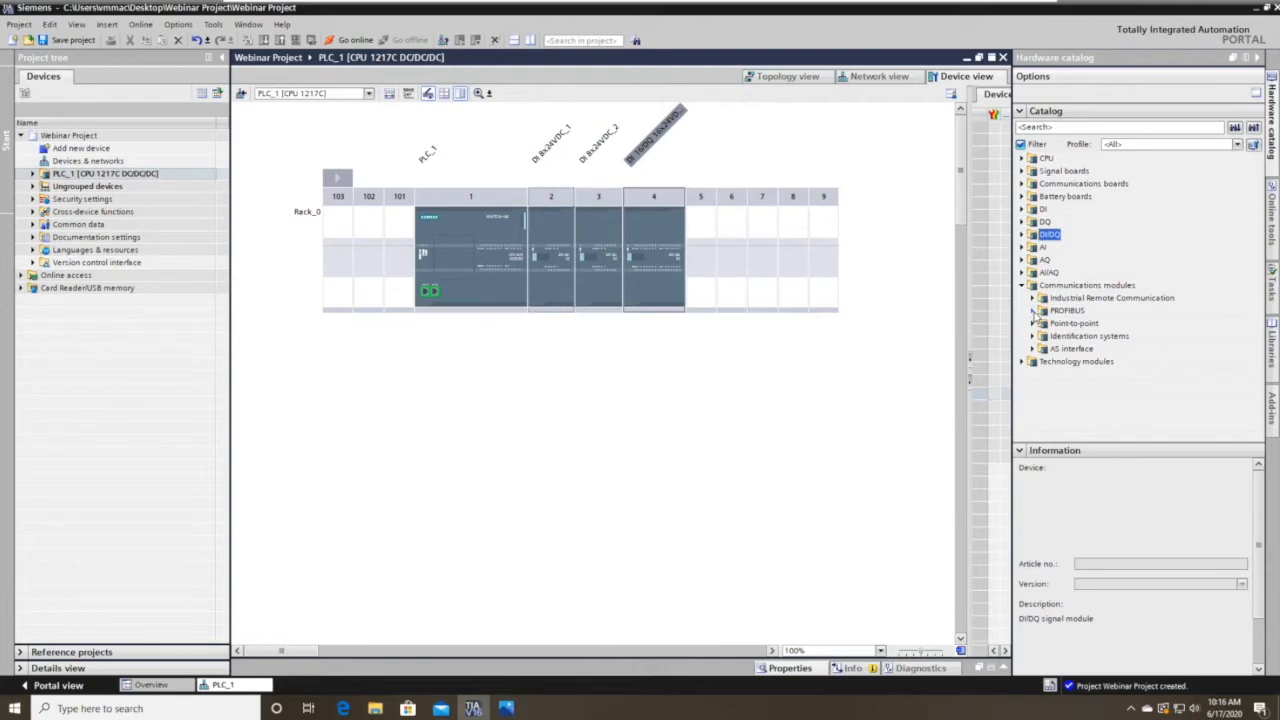
Place a CM 1241 (RS422/485) point-to-point module into rack slot 101.
left_click(1032, 323)
left_click(1042, 361)
left_click_drag(1089, 388, 400, 268)
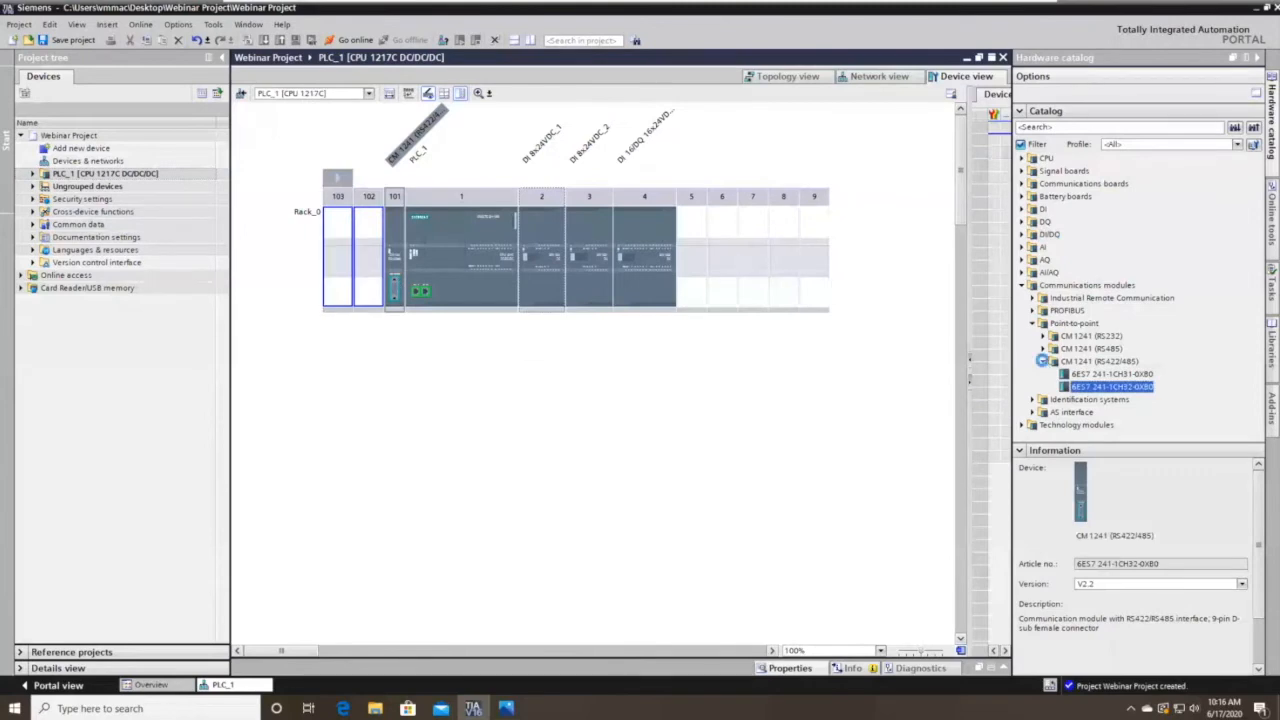
left_click(1042, 361)
Browse the Identification systems (RF120C) and AS interface (CM 1243-2) catalog families.
left_click(1032, 373)
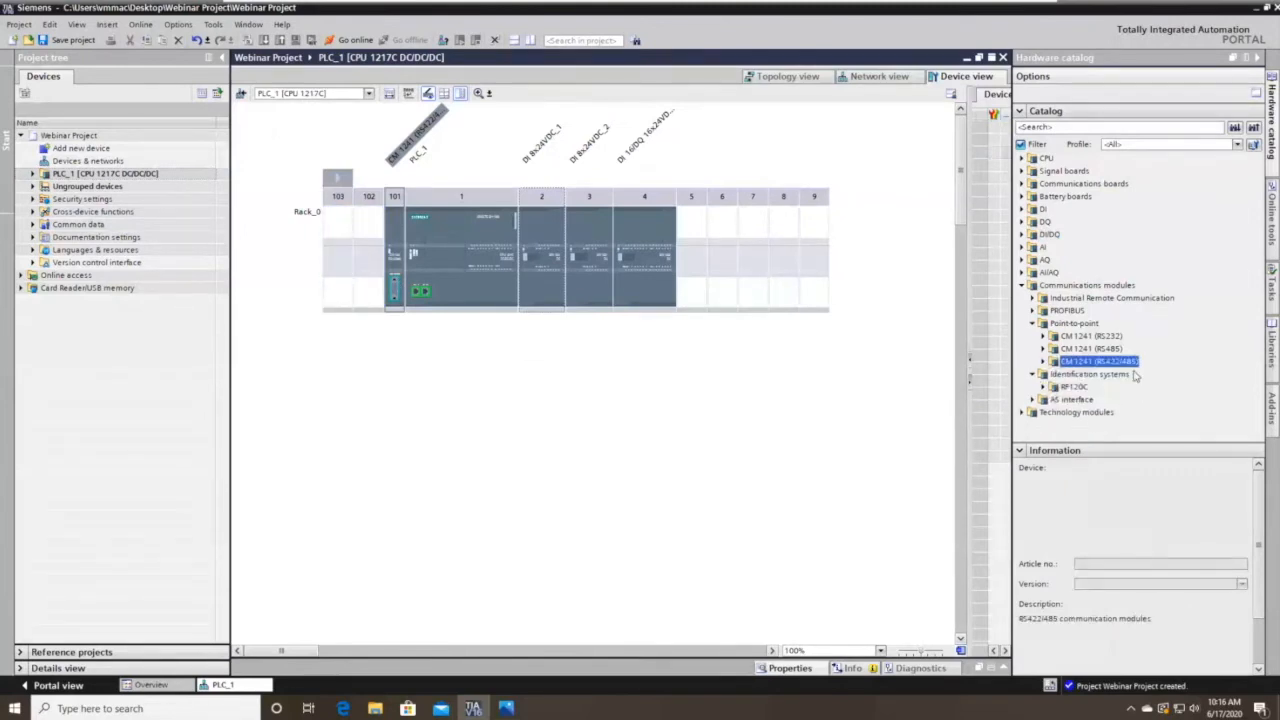
left_click(1050, 389)
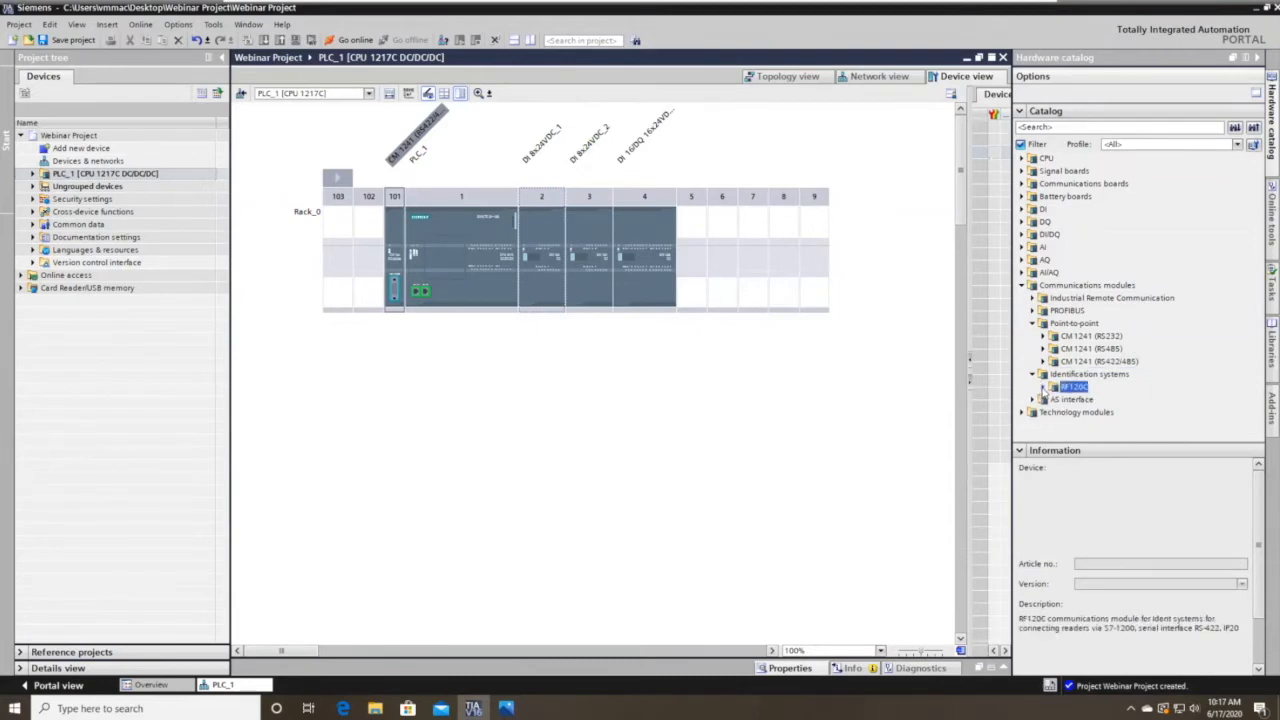
left_click(1032, 375)
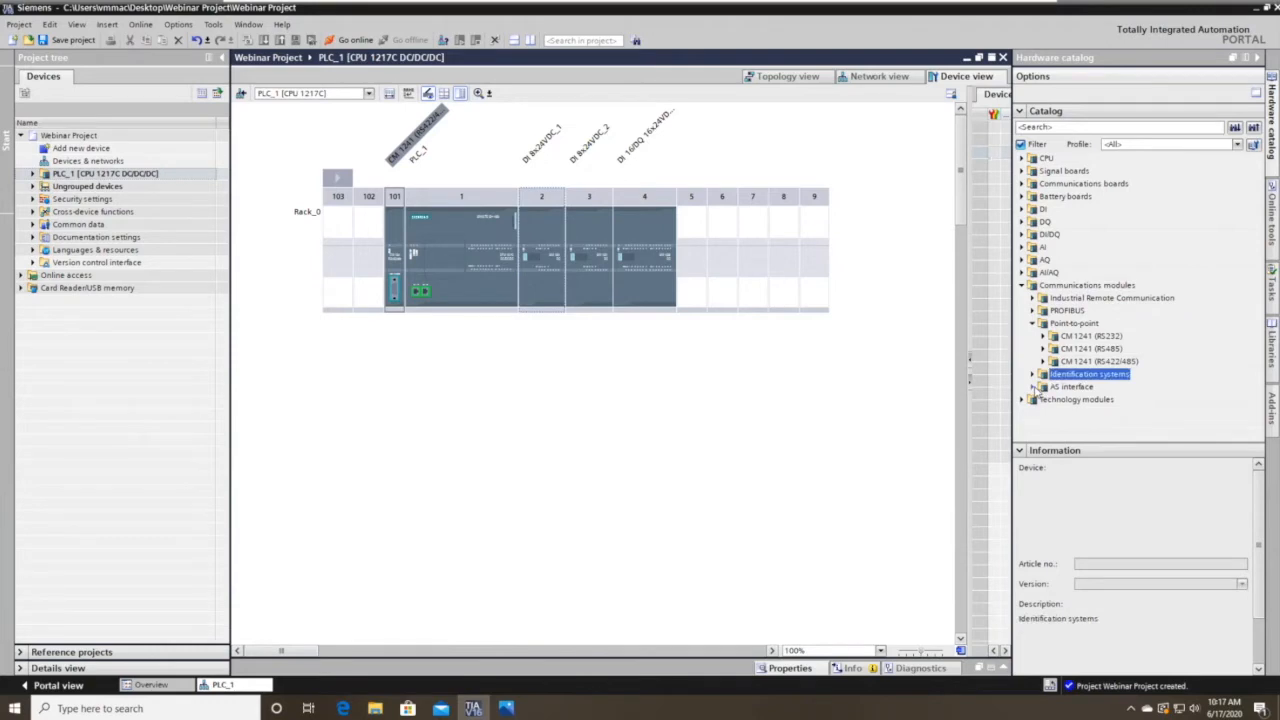
left_click(1033, 387)
left_click(1044, 400)
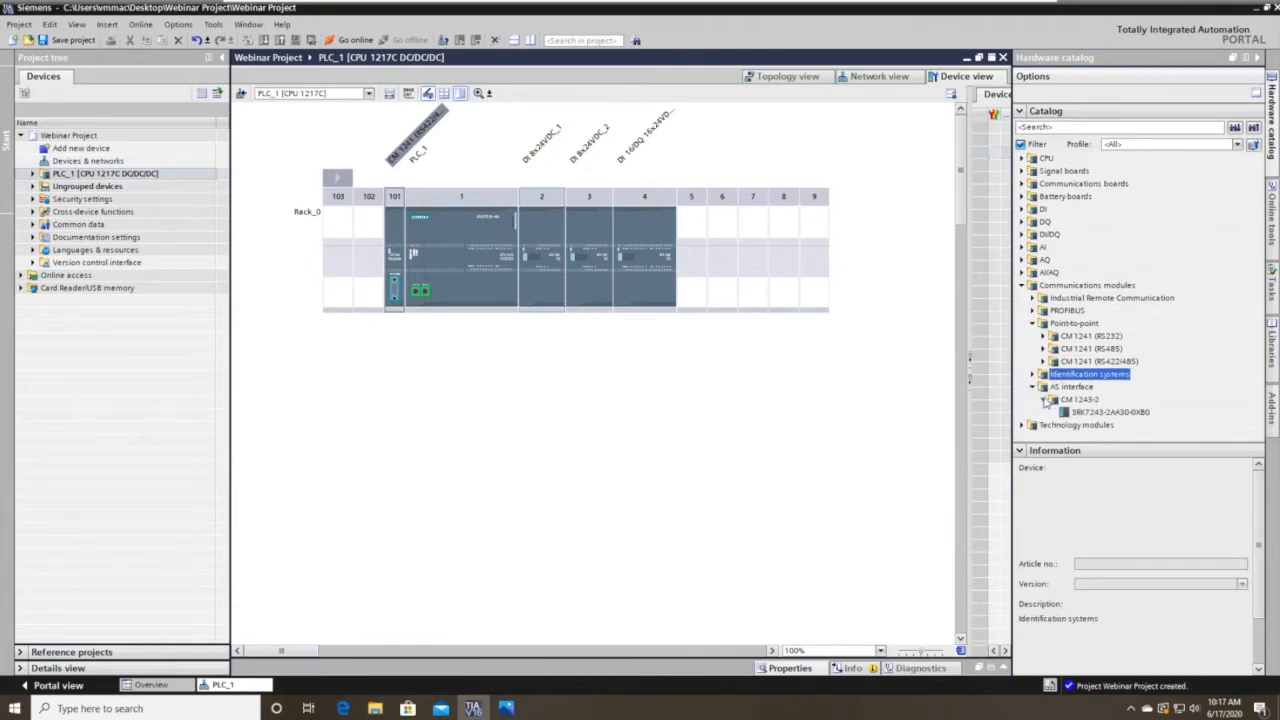
left_click(1044, 400)
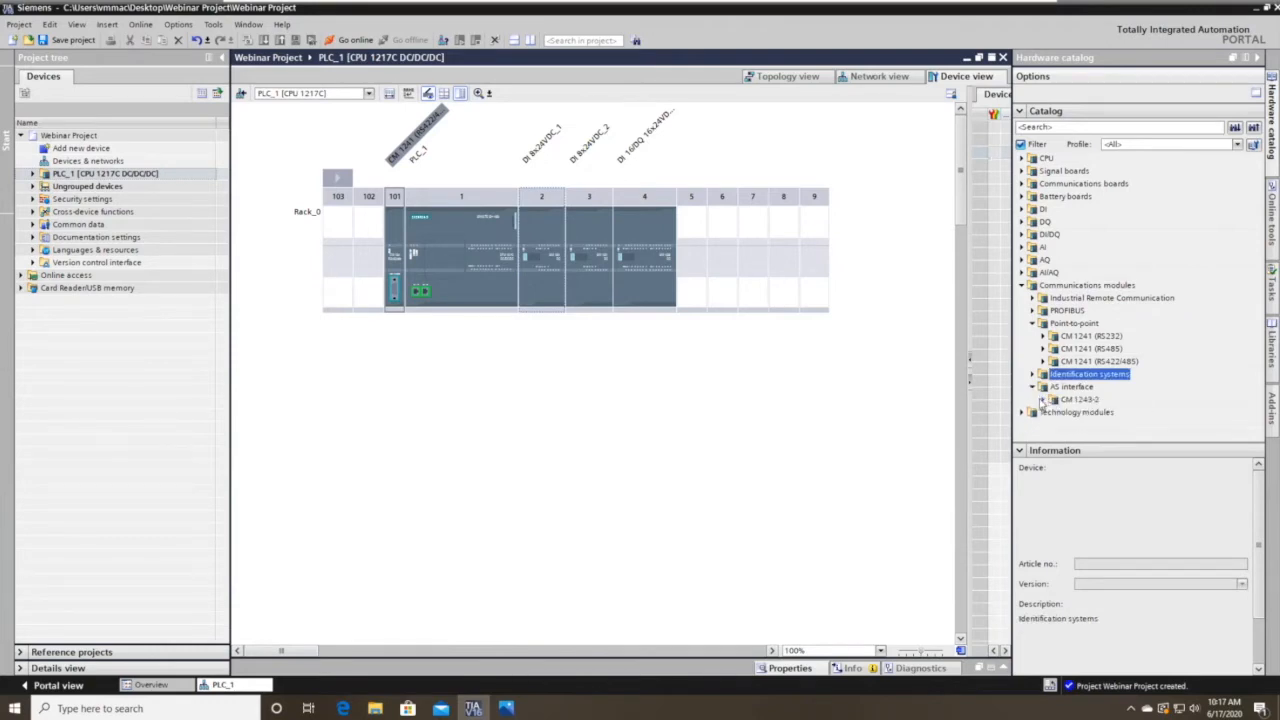
left_click(1033, 387)
Browse the SIWAREX WP251 weighing module, then expand PROFIBUS to show the CM 1243-5 article.
left_click(1021, 399)
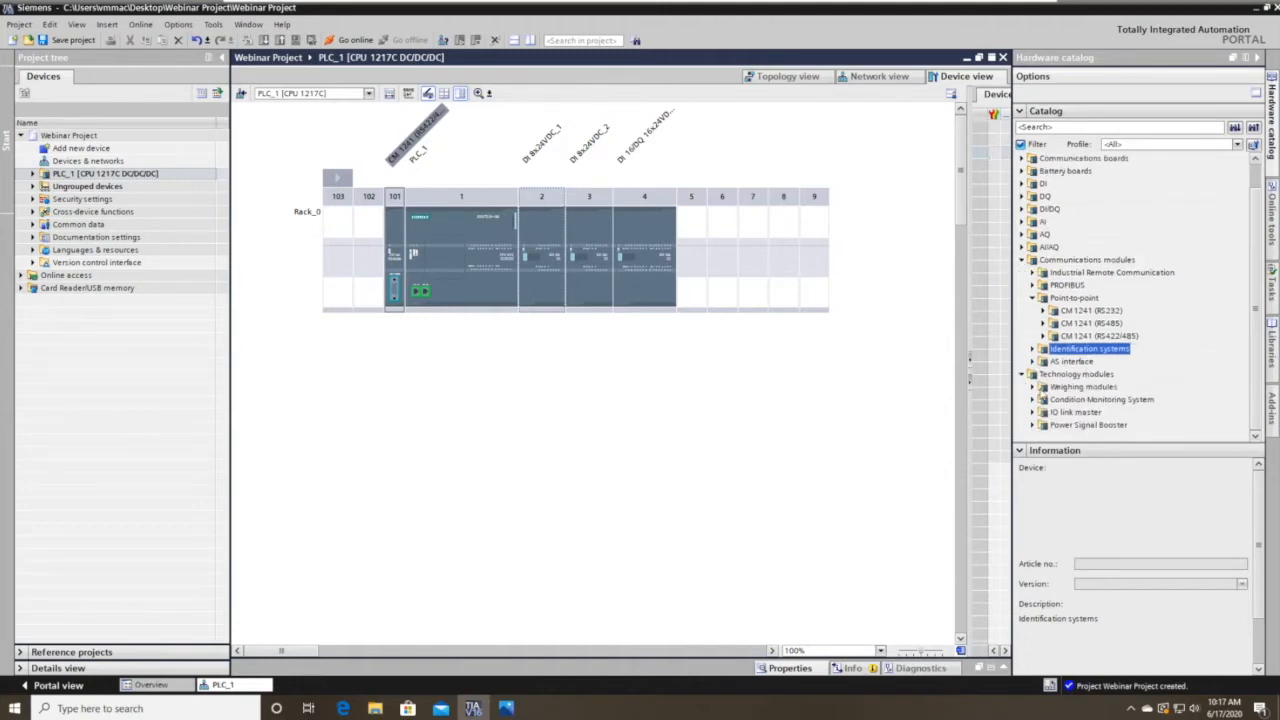
left_click(1034, 387)
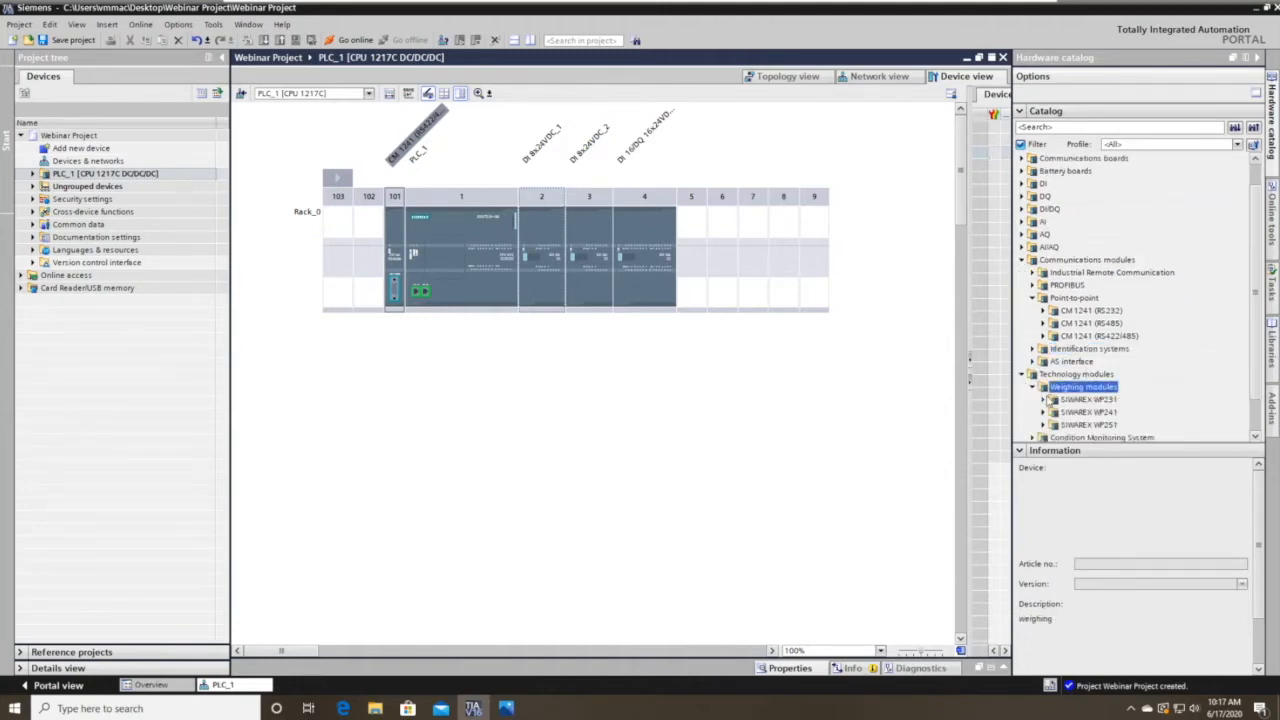
left_click(1043, 424)
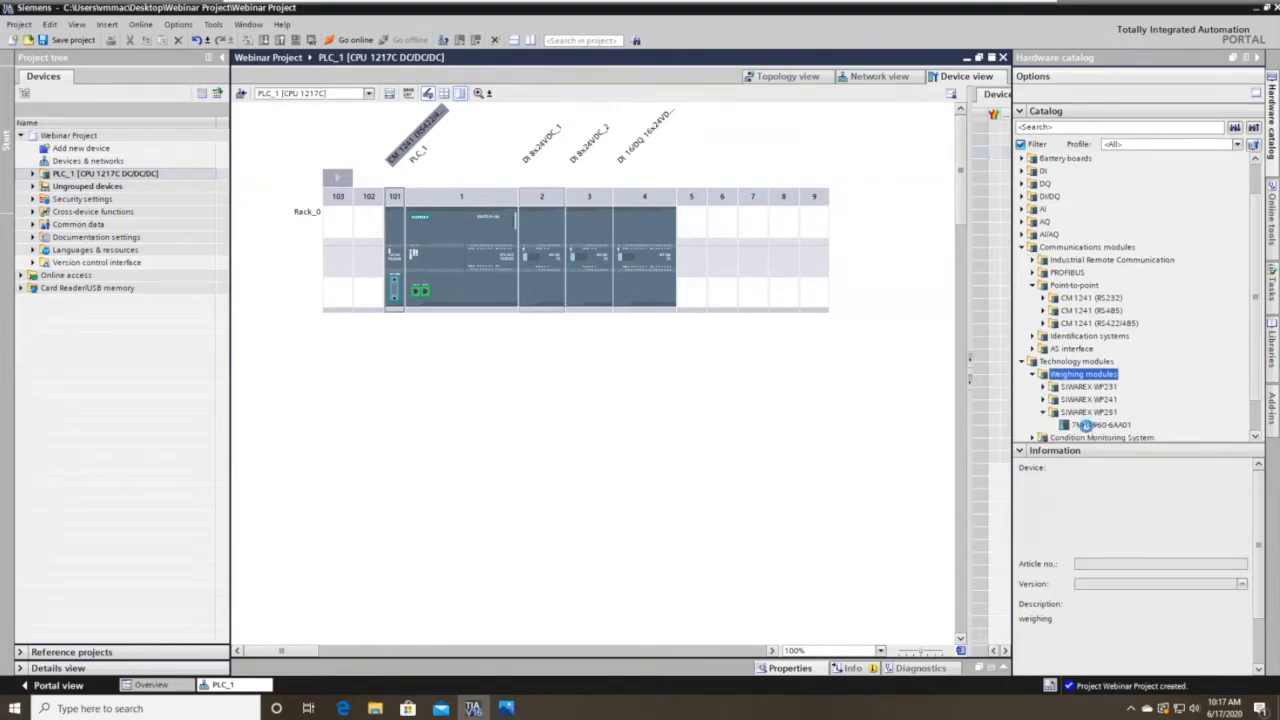
left_click(1092, 424)
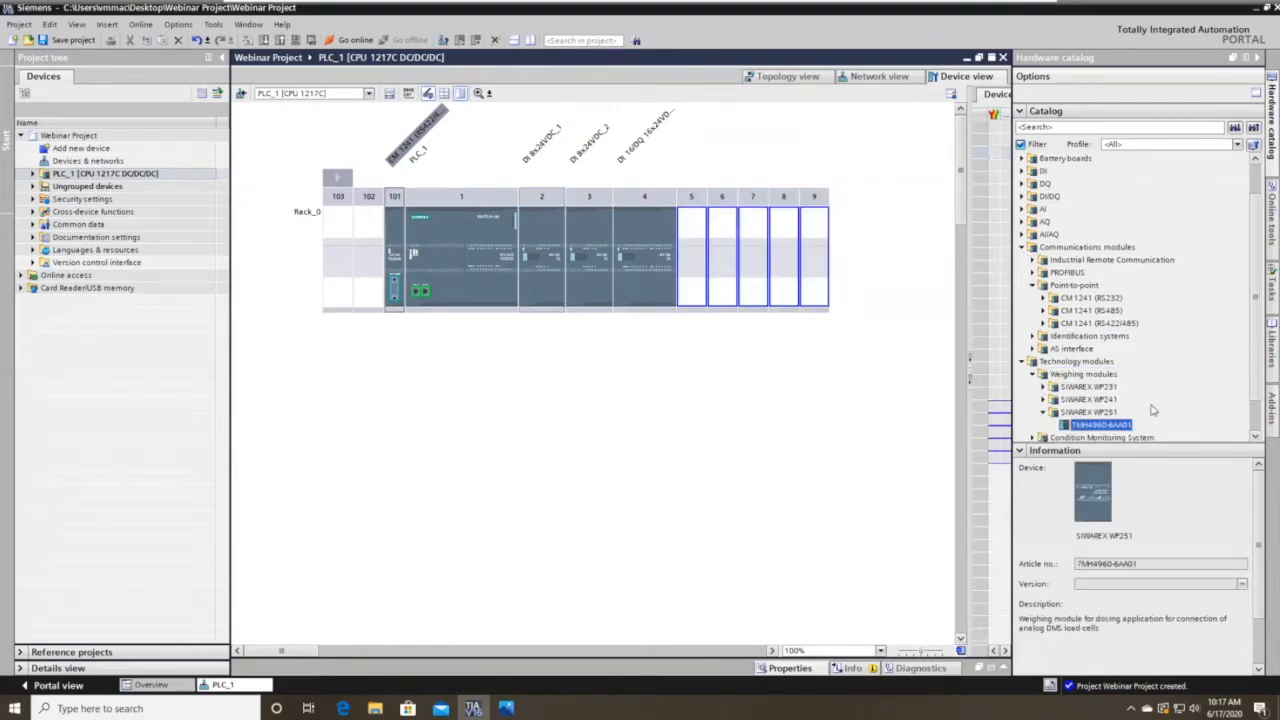
left_click(1043, 412)
left_click(1033, 374)
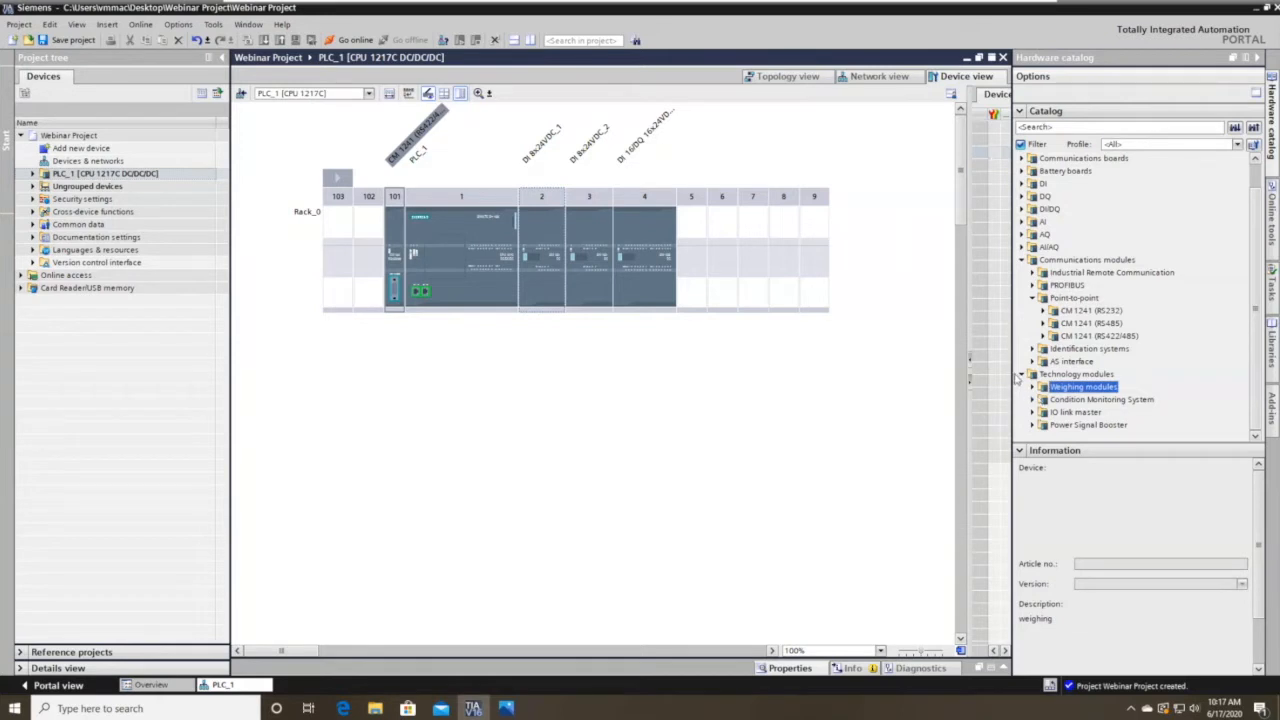
left_click(1021, 374)
left_click(1033, 324)
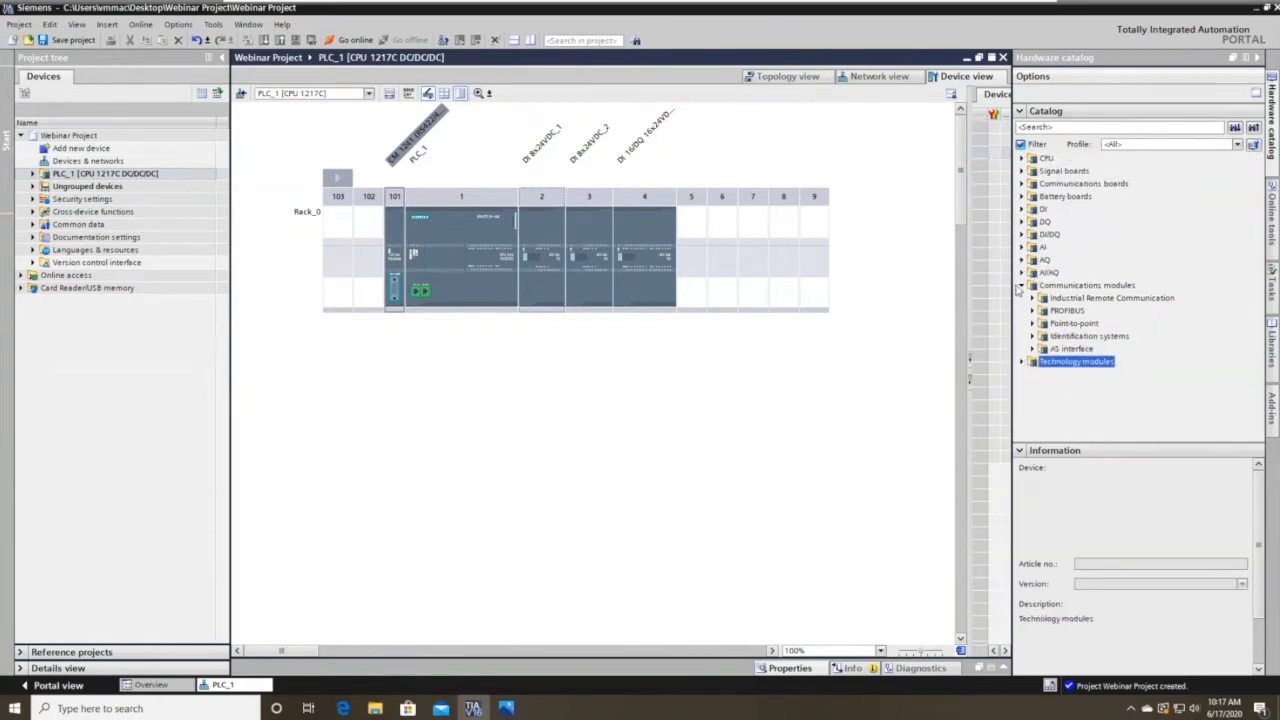
left_click(1032, 310)
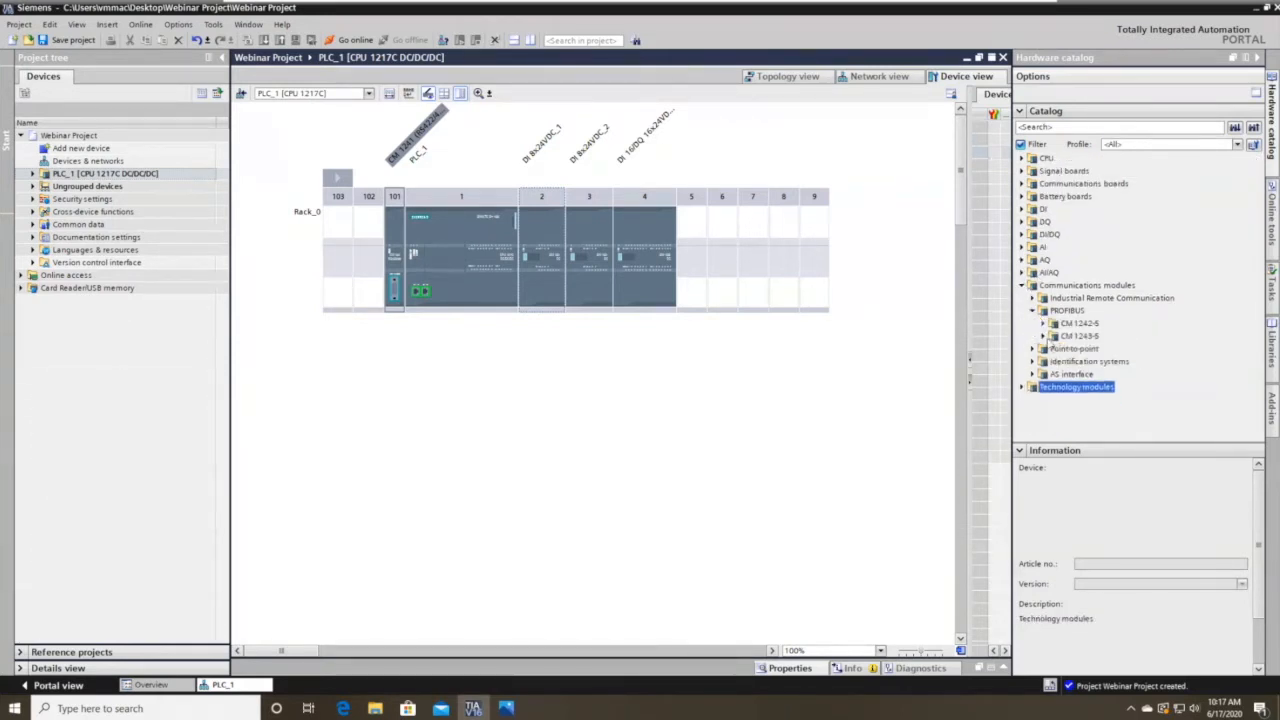
left_click(1043, 336)
Place the CM 1243-5 (6GK7 243-5DX30-0XE0) in rack slot 102, then return to the network view.
left_click_drag(1068, 344, 445, 369)
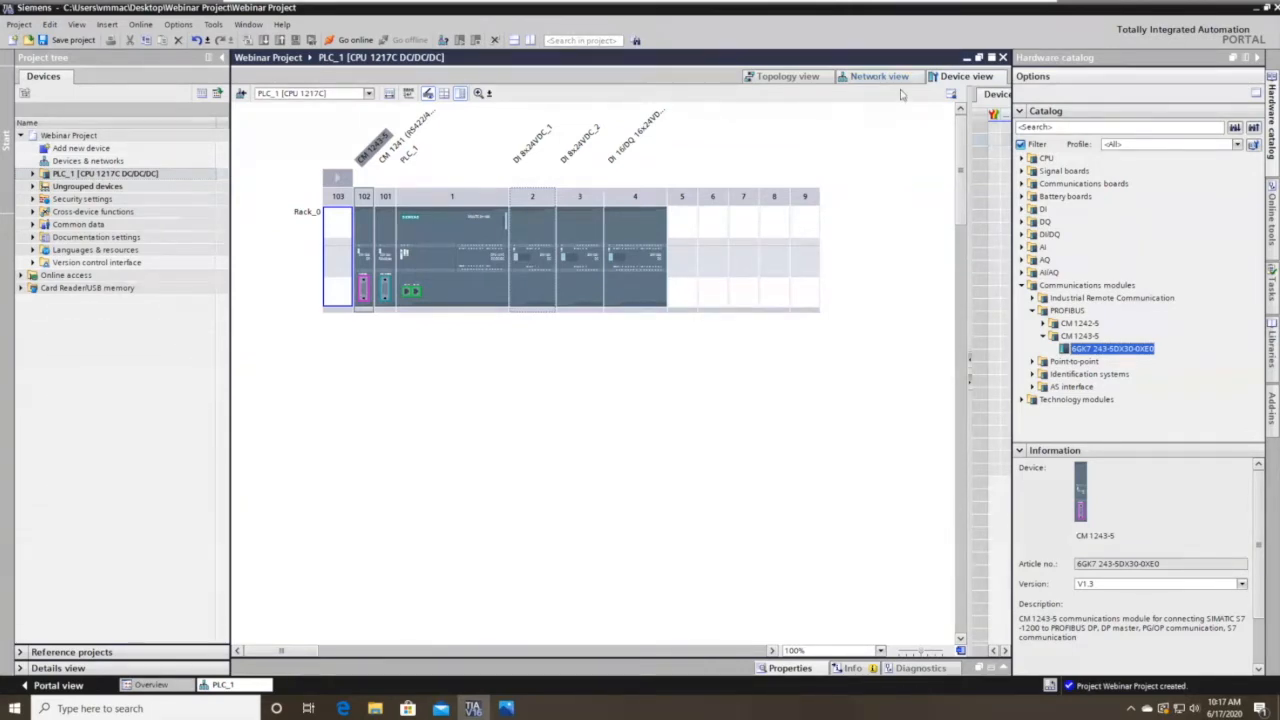
left_click(882, 78)
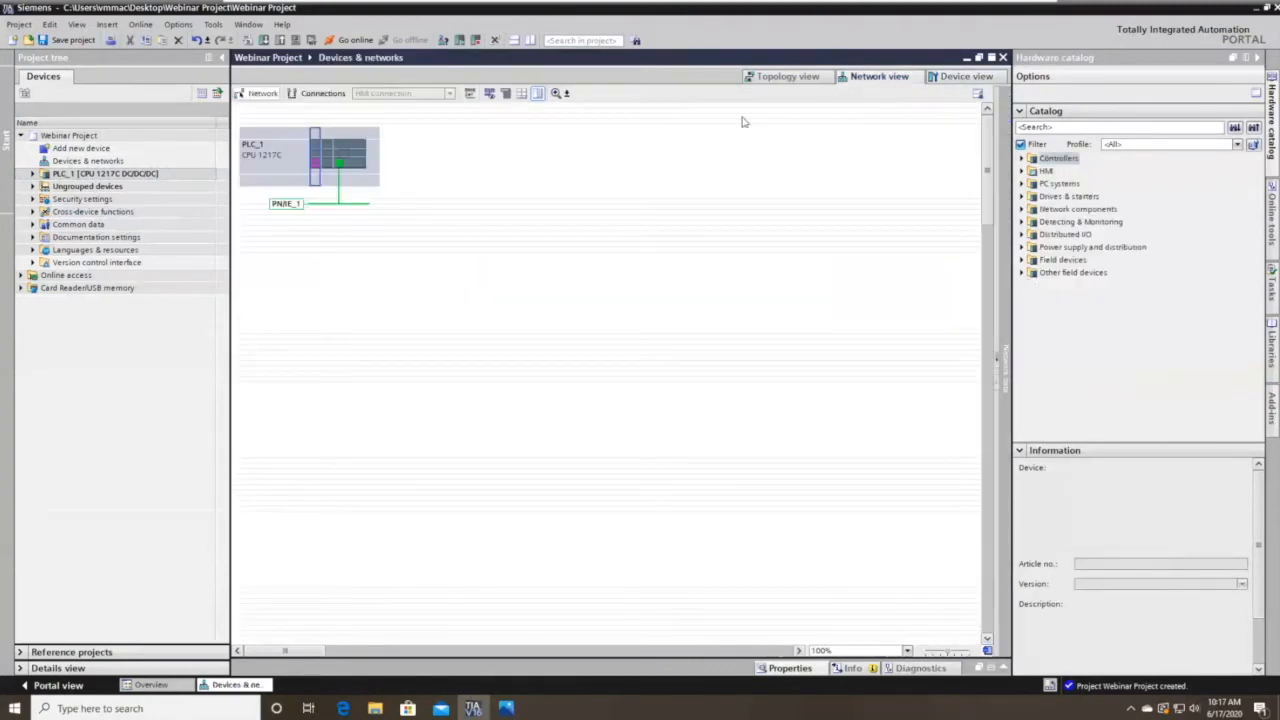
left_click(344, 205)
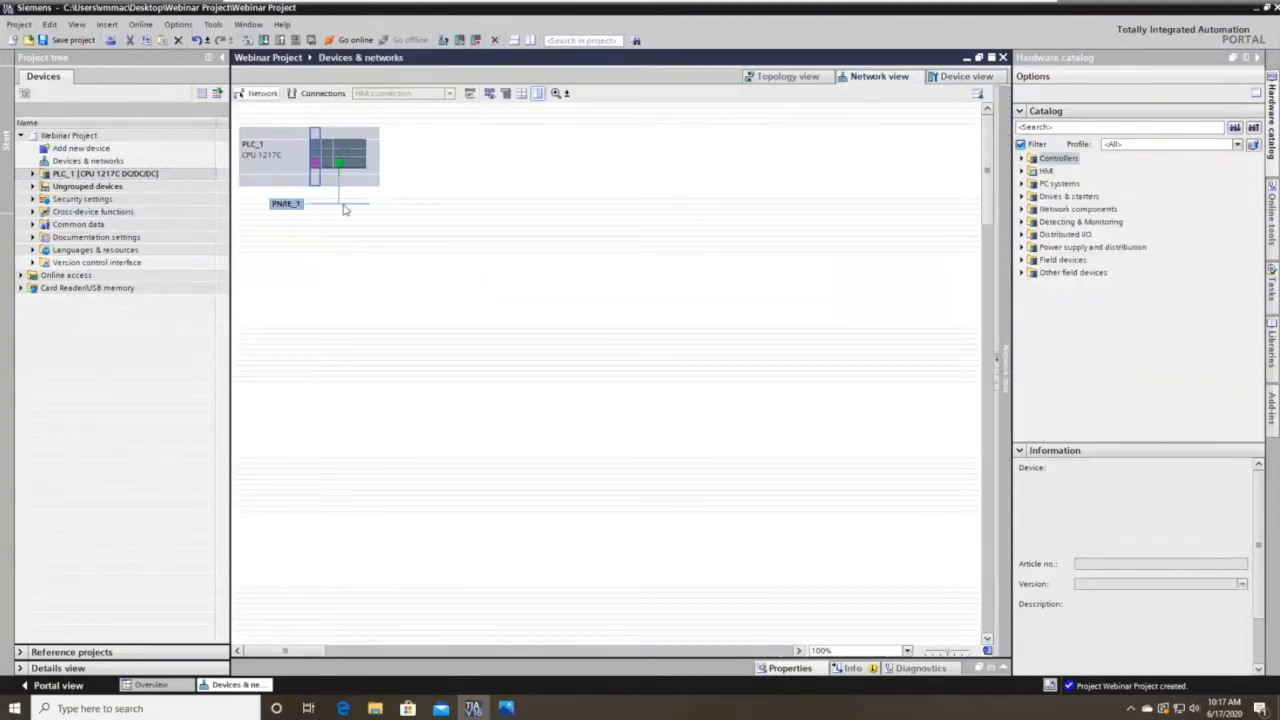
left_click(345, 218)
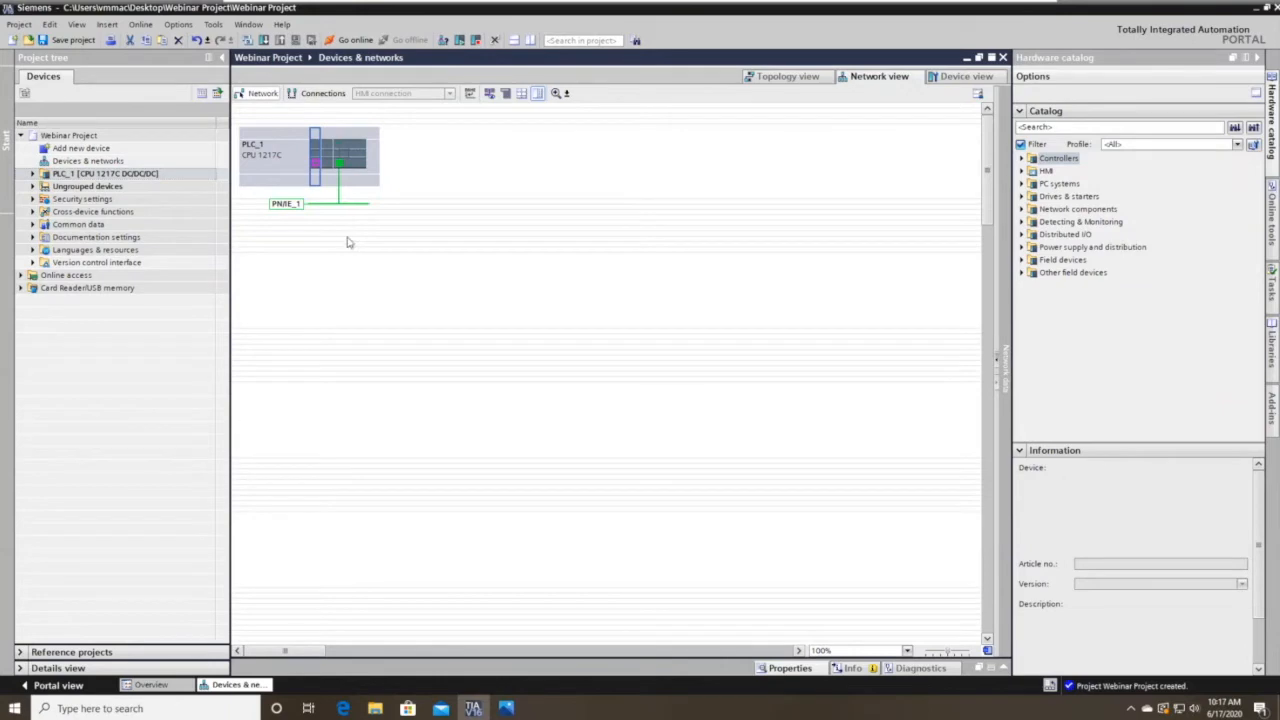
right_click(315, 164)
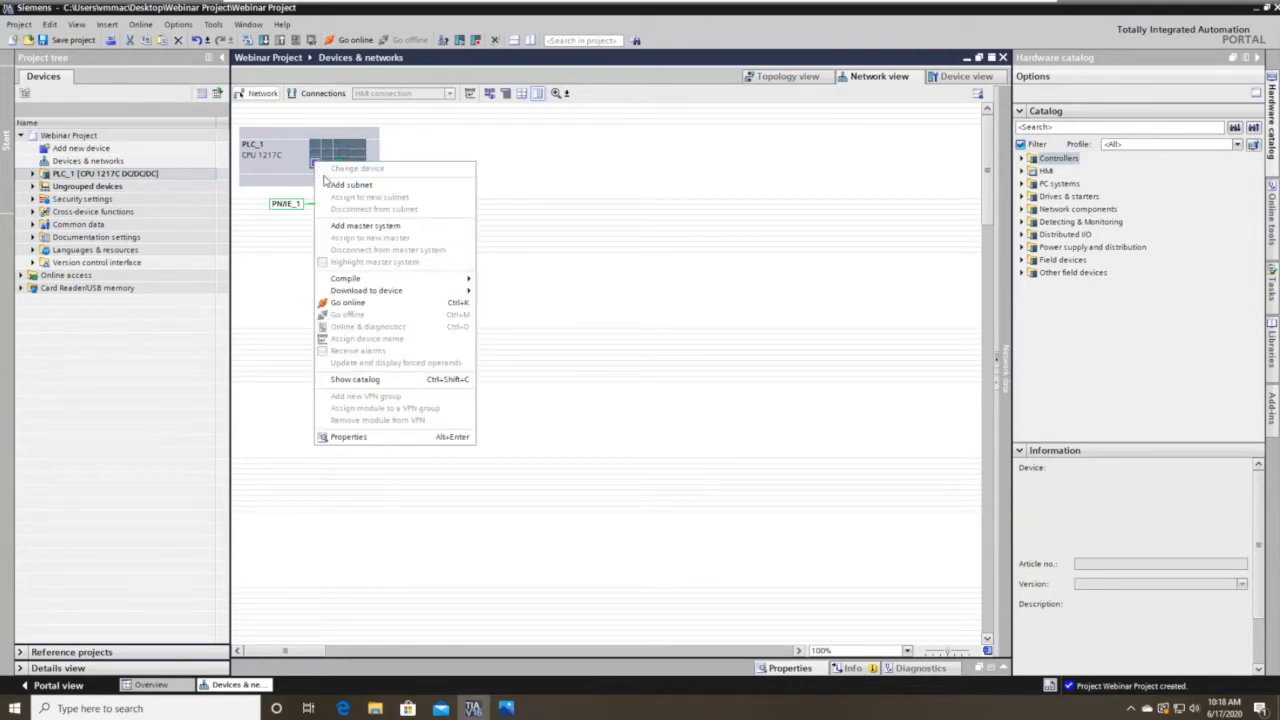
left_click(335, 169)
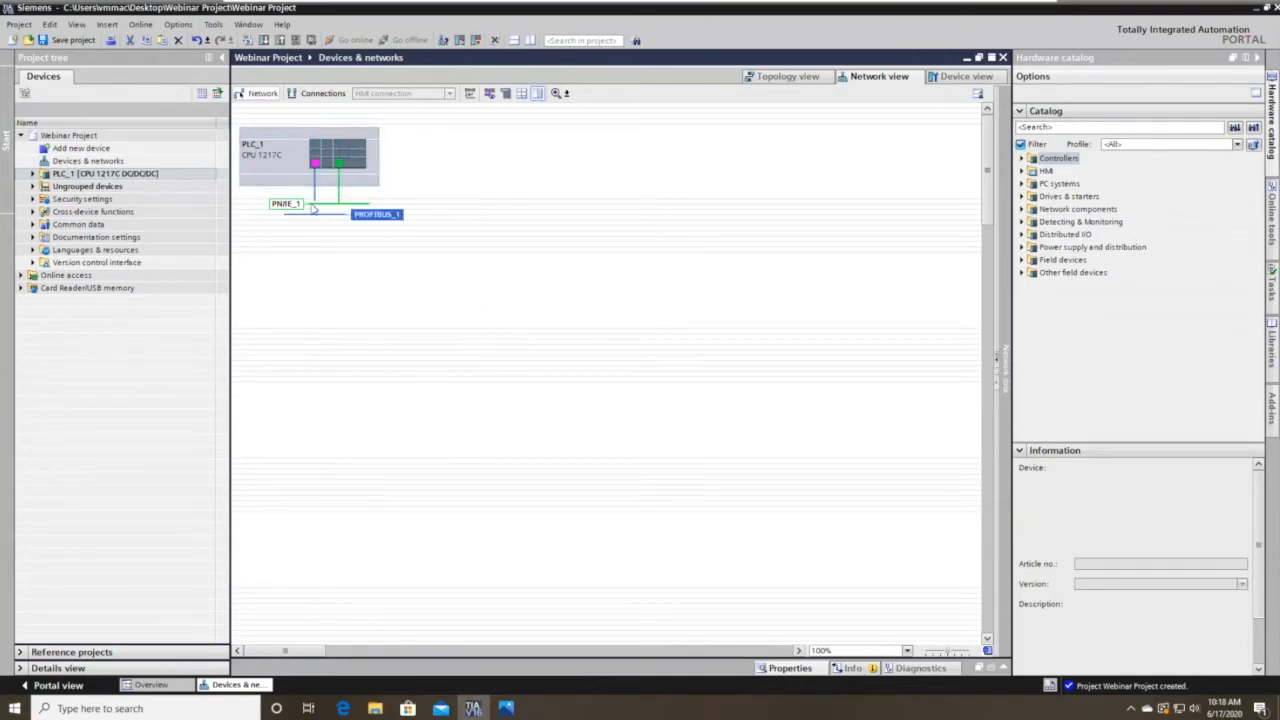
key("ctrl+z")
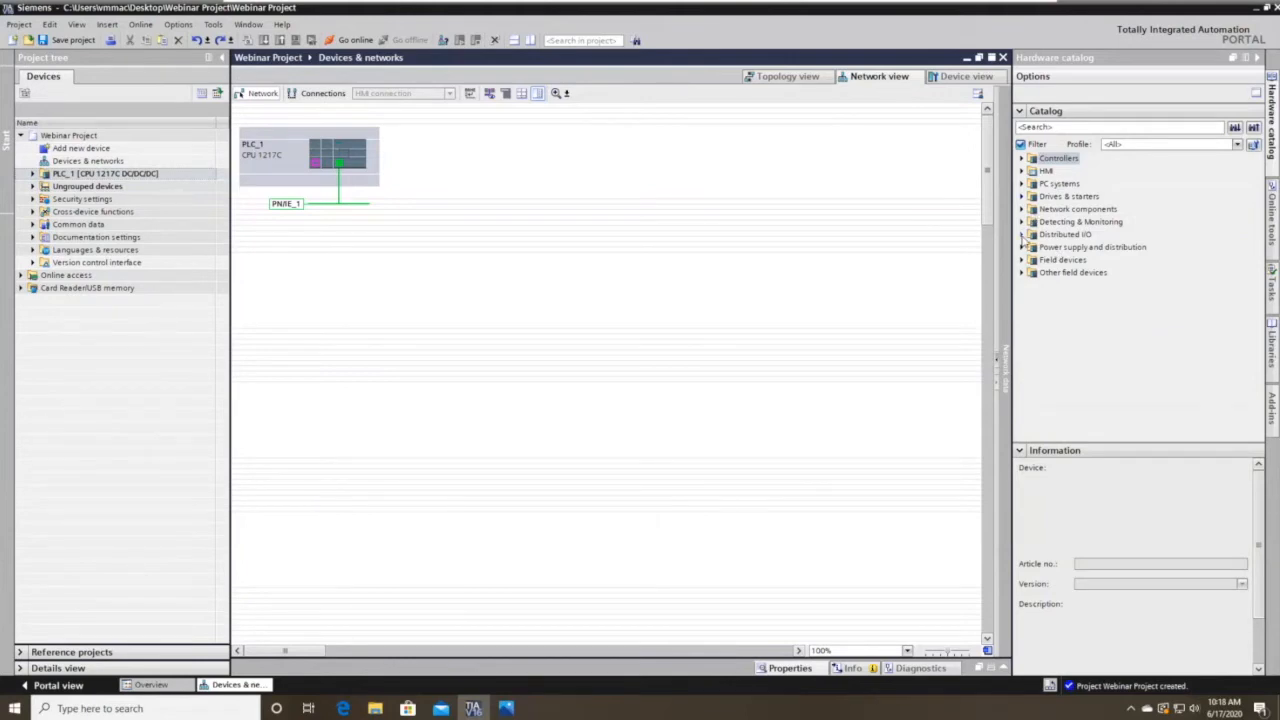
Add an ET 200SP IM 155-6 PN ST interface module (6ES7 155-6AU01-0BN0) to the network.
left_click(1022, 235)
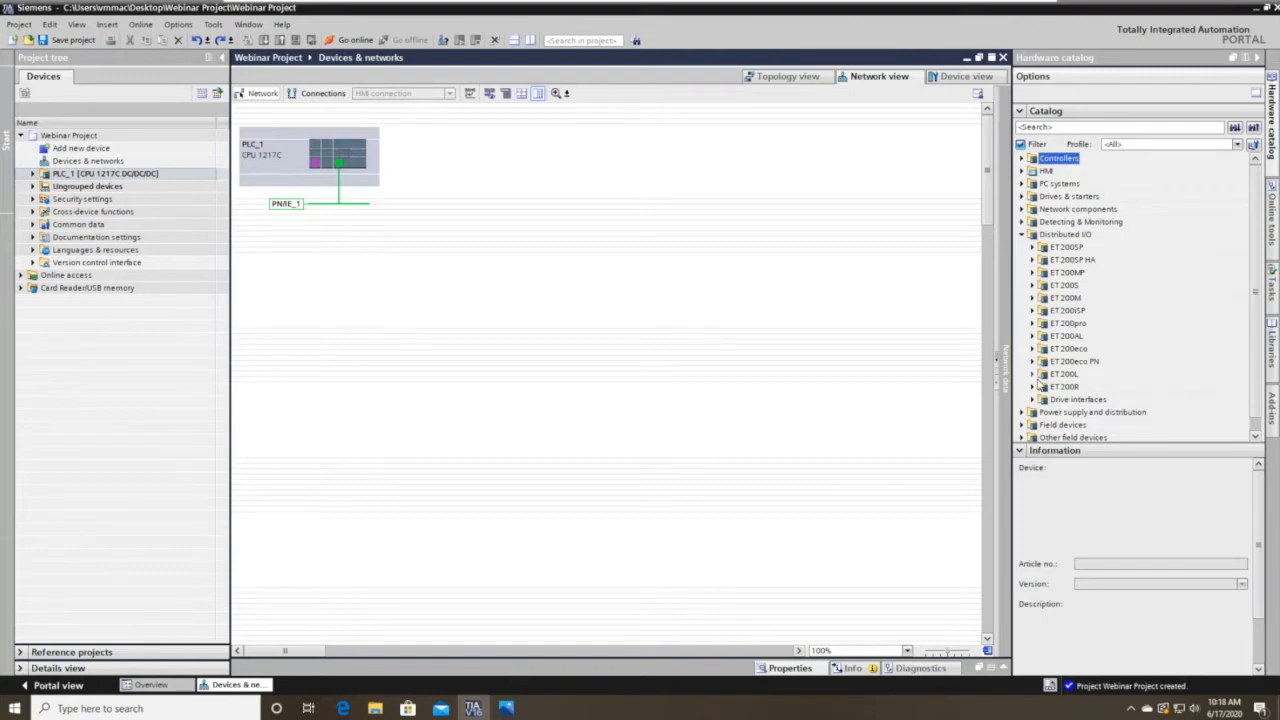
left_click(1033, 247)
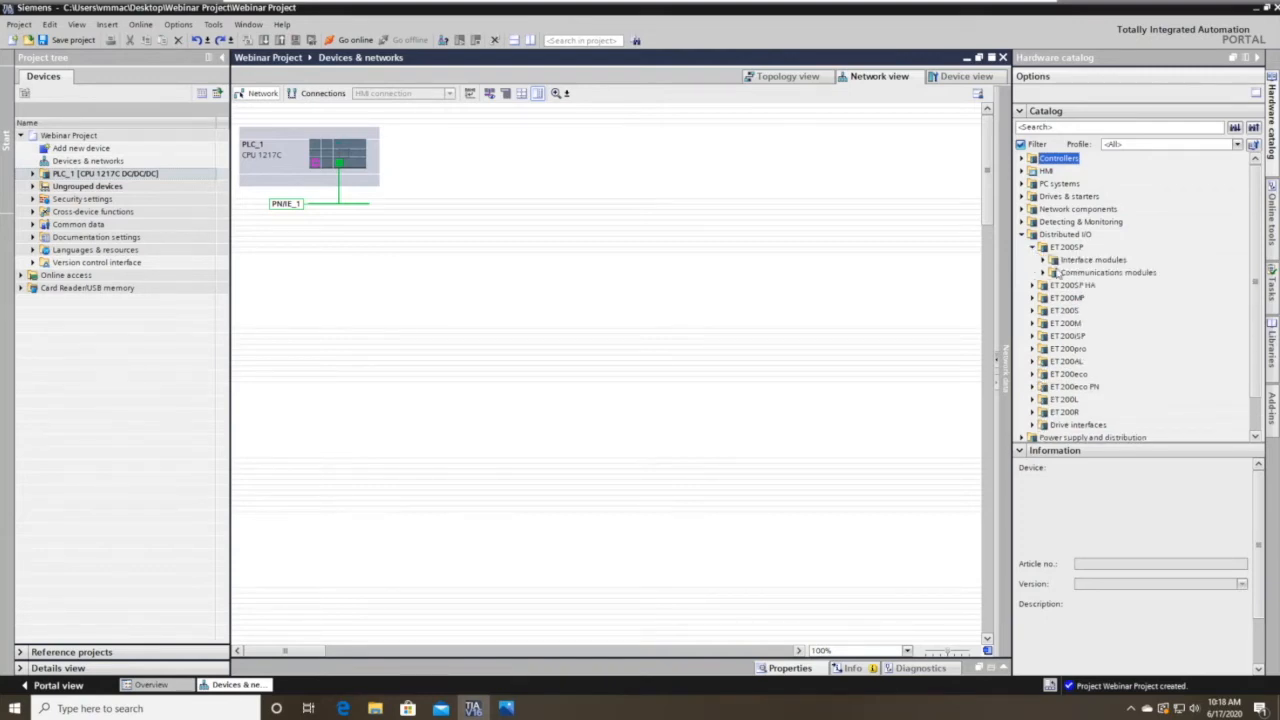
left_click(1032, 247)
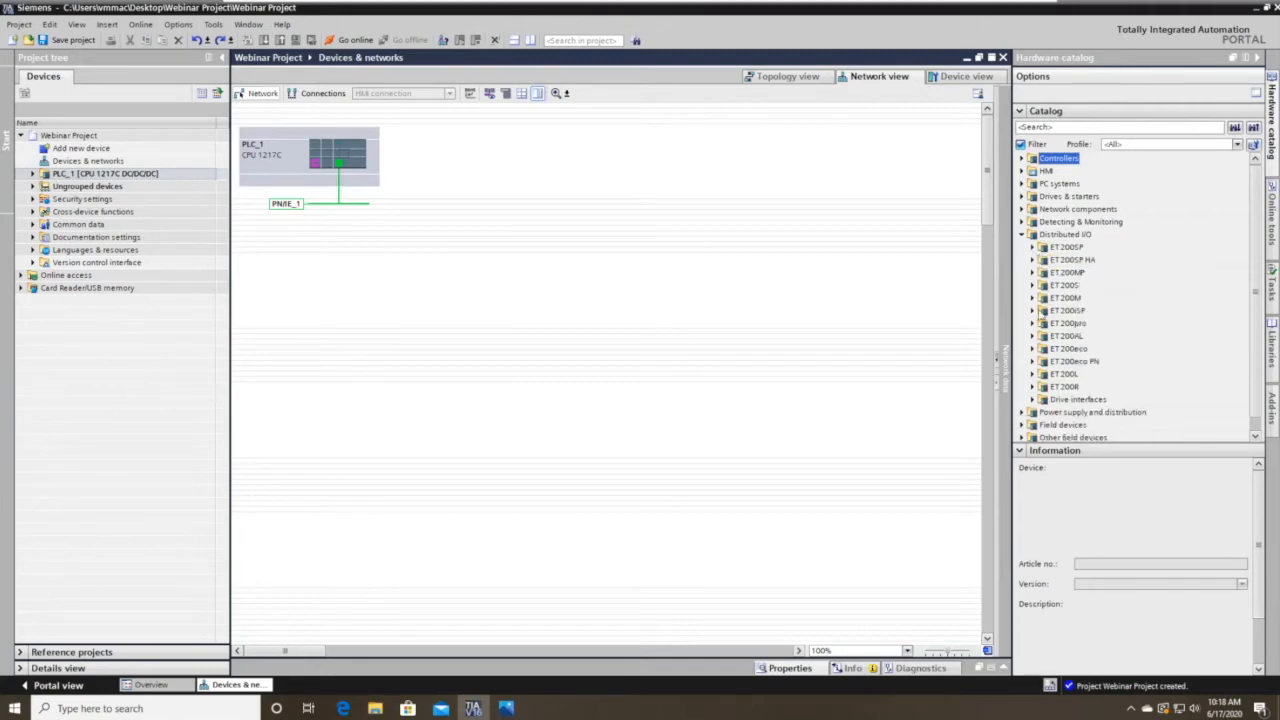
left_click(1034, 272)
left_click(1034, 272)
left_click(1032, 247)
left_click(1043, 260)
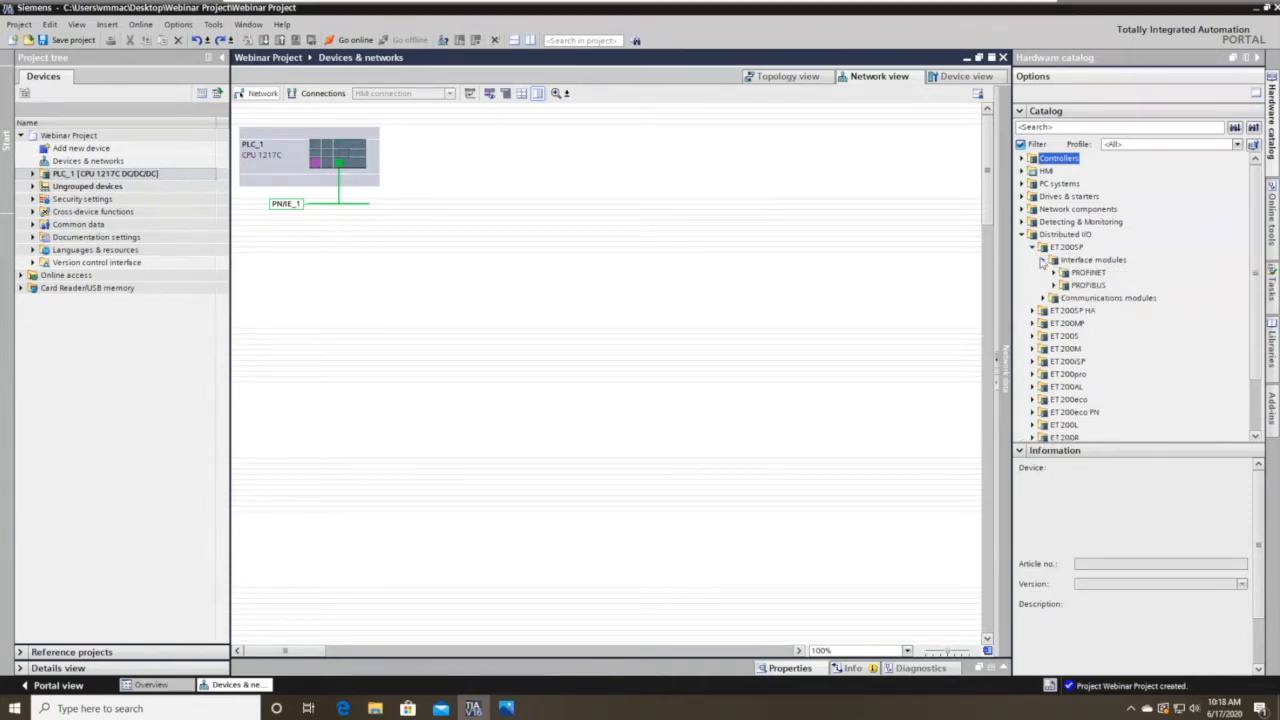
left_click(1054, 274)
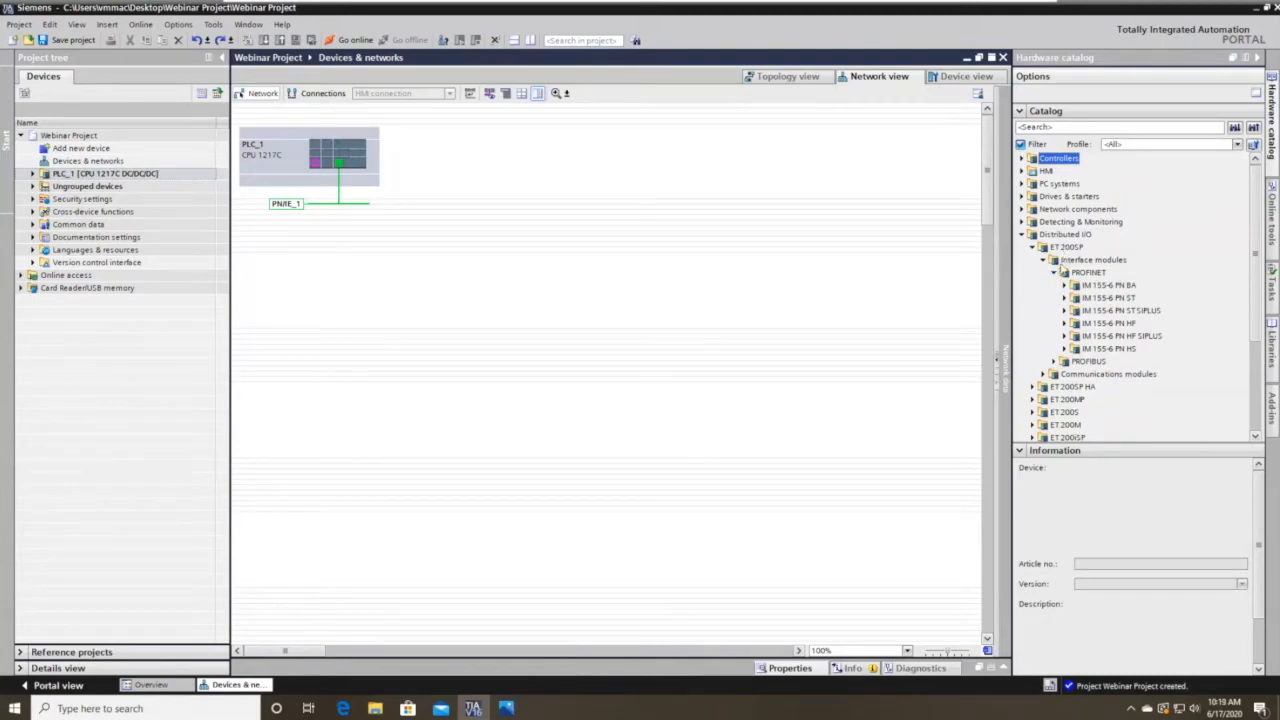
left_click(1064, 298)
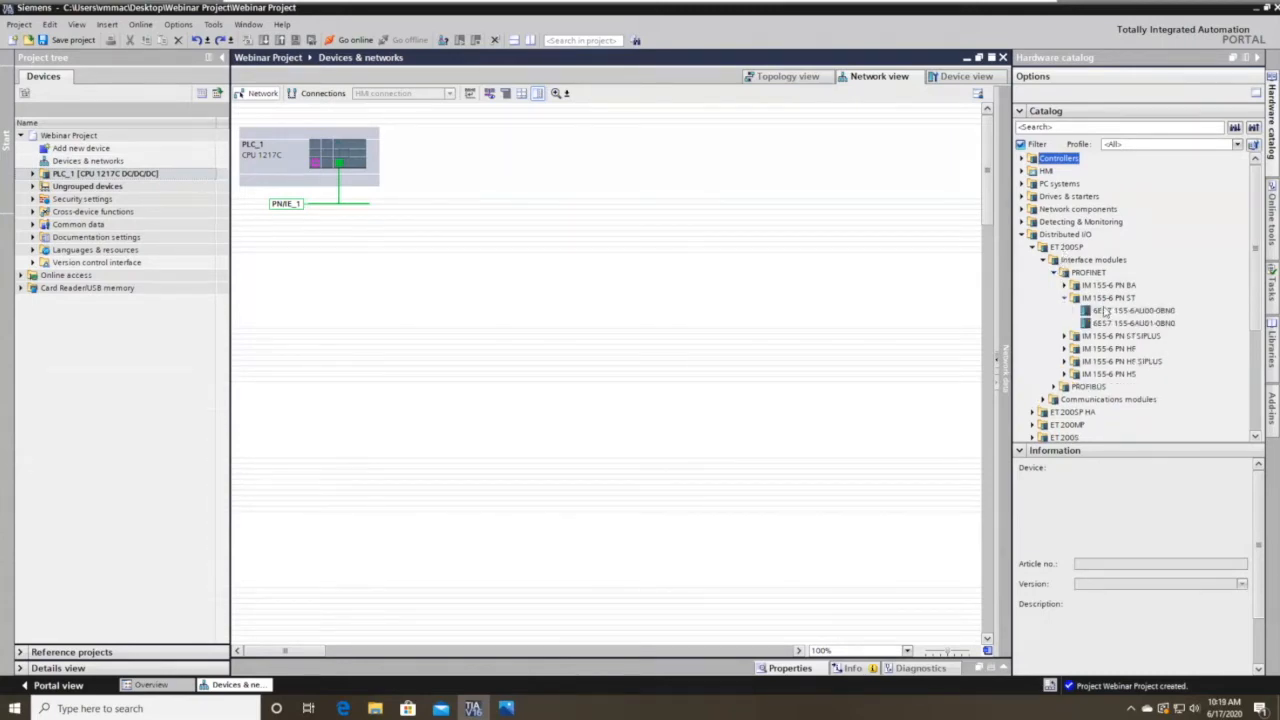
left_click(1113, 322)
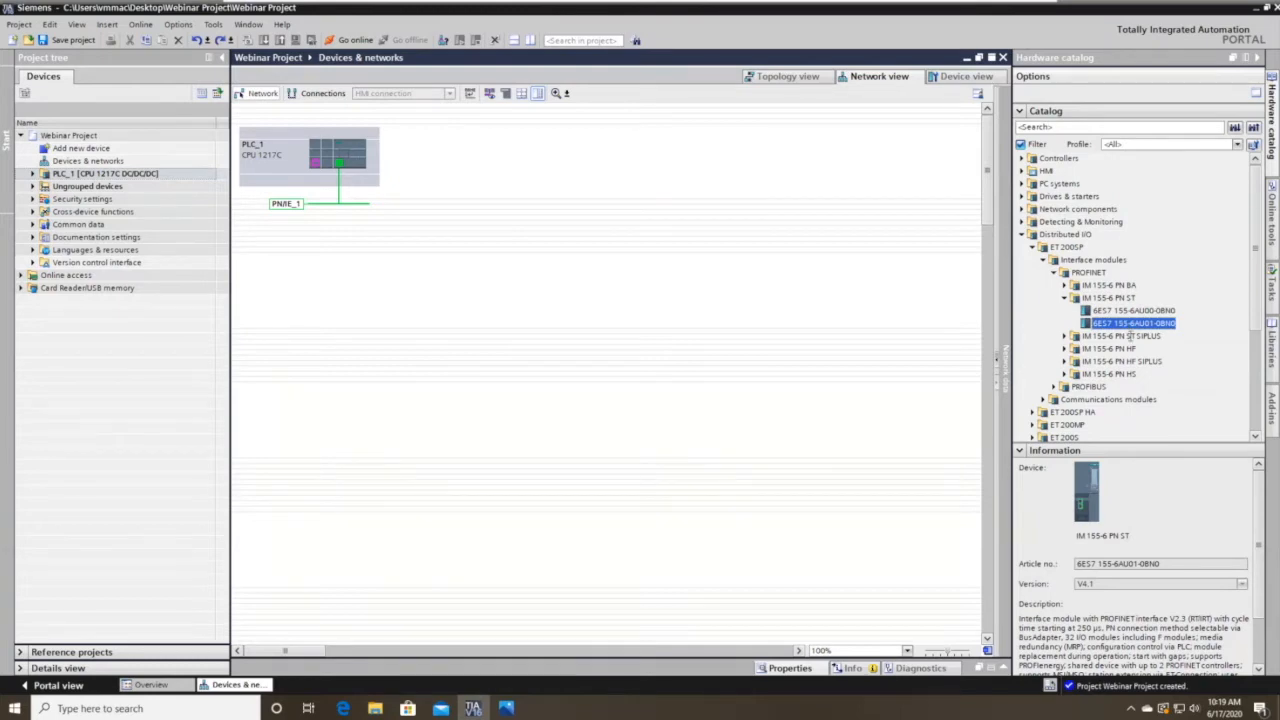
left_click_drag(1130, 327, 551, 186)
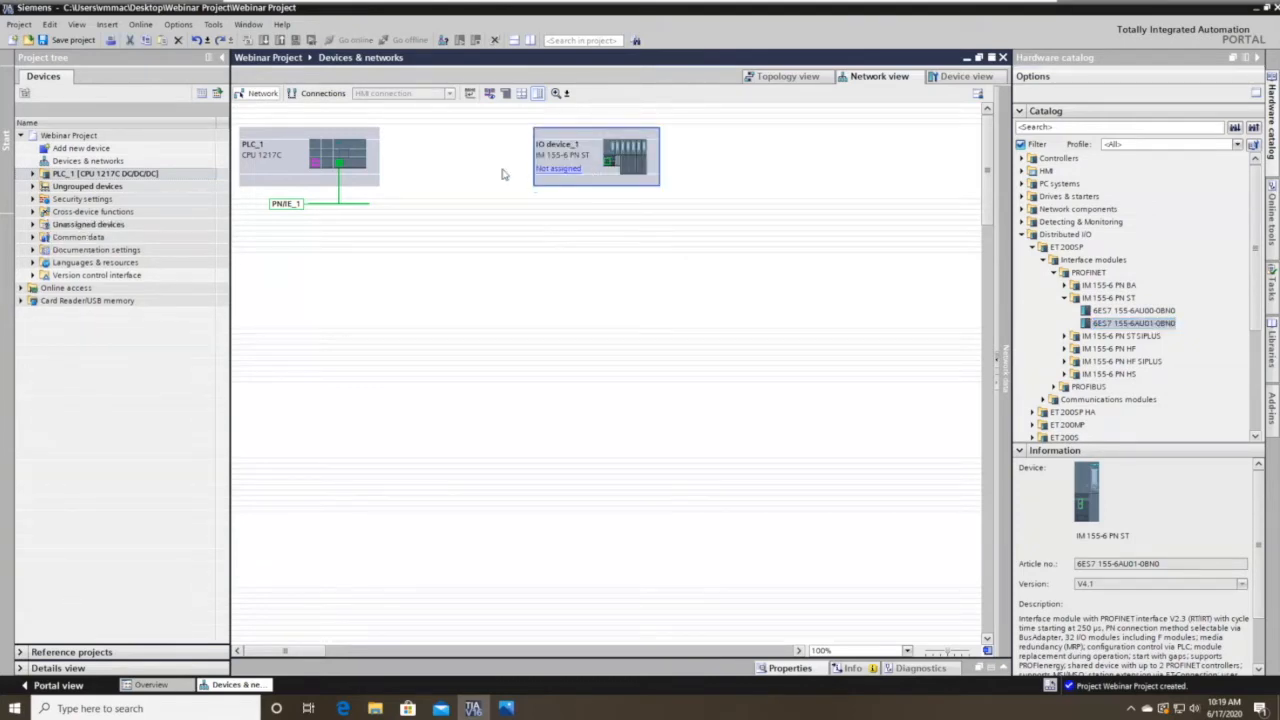
Connect IO device_1's PROFINET port to PLC_1, then bring up IO device_1's rack.
left_click(567, 169)
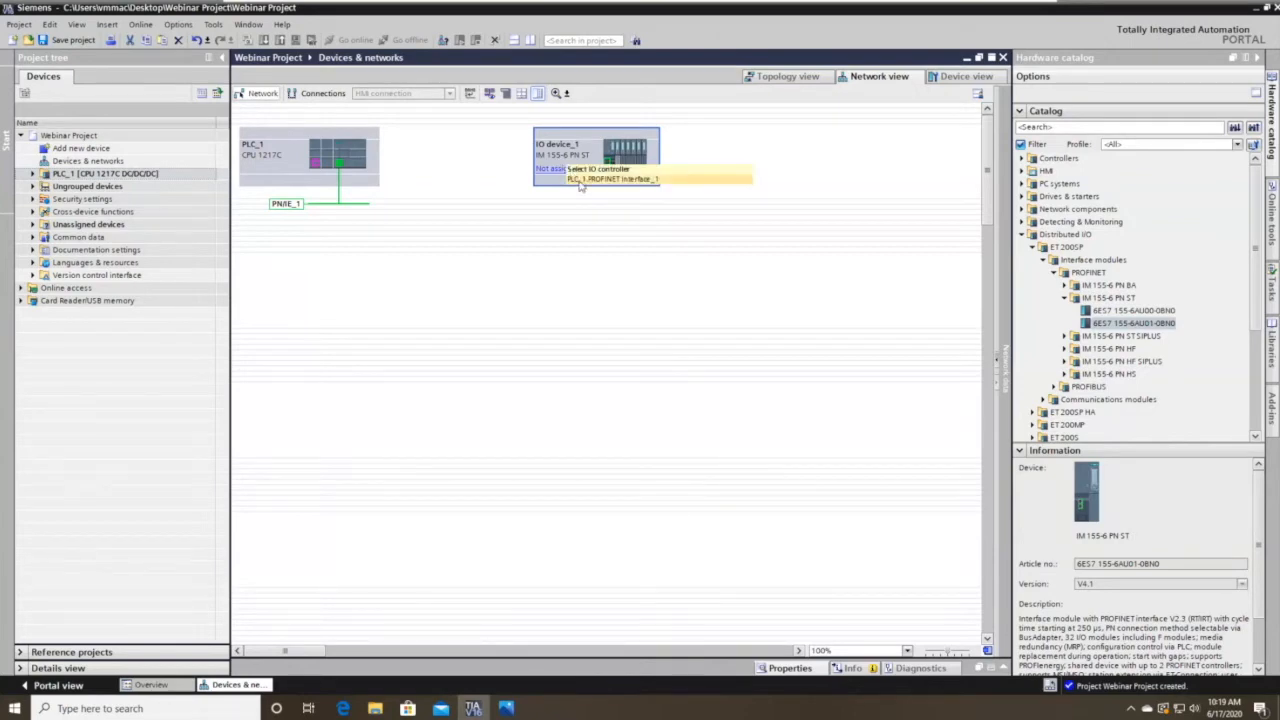
left_click(583, 193)
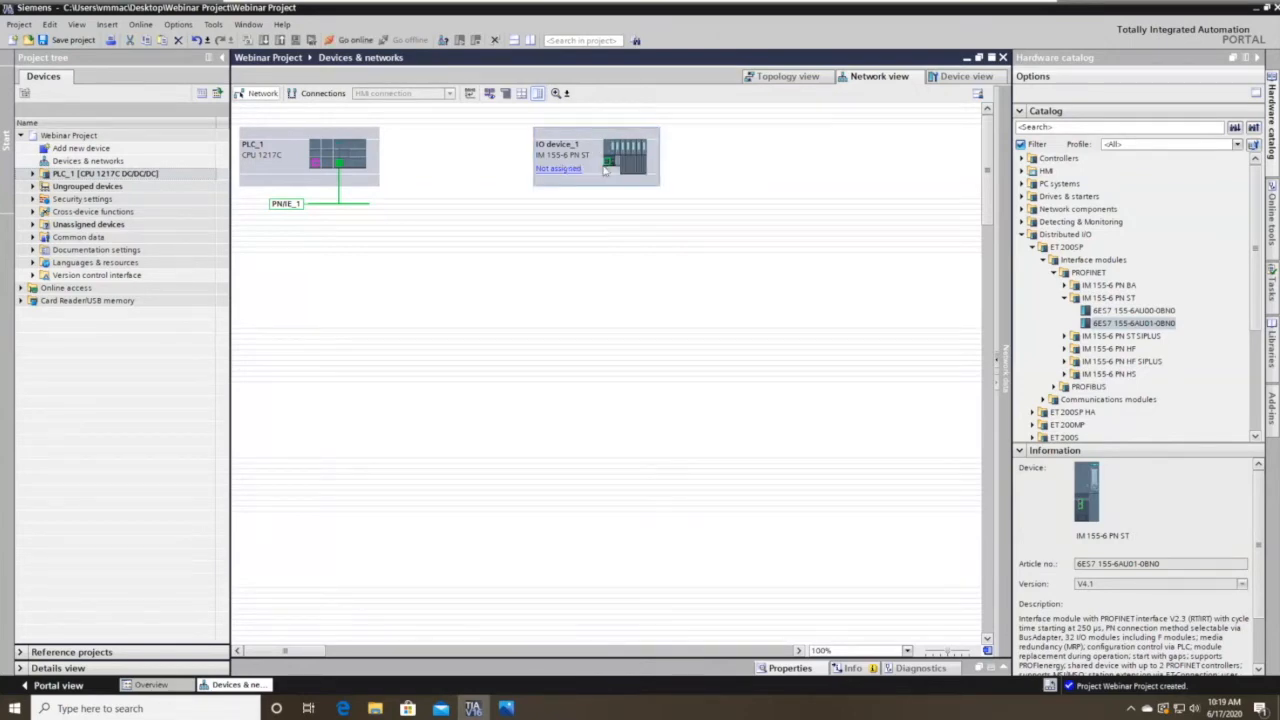
left_click_drag(612, 168, 356, 206)
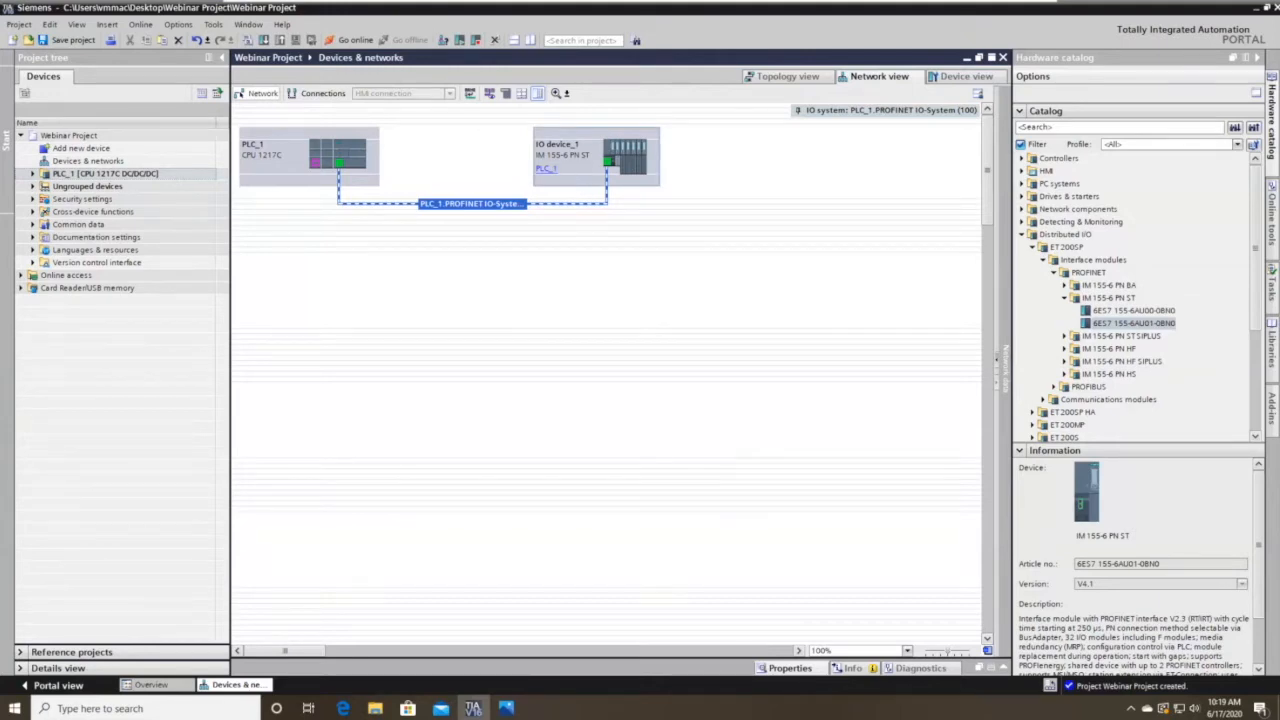
double_click(565, 172)
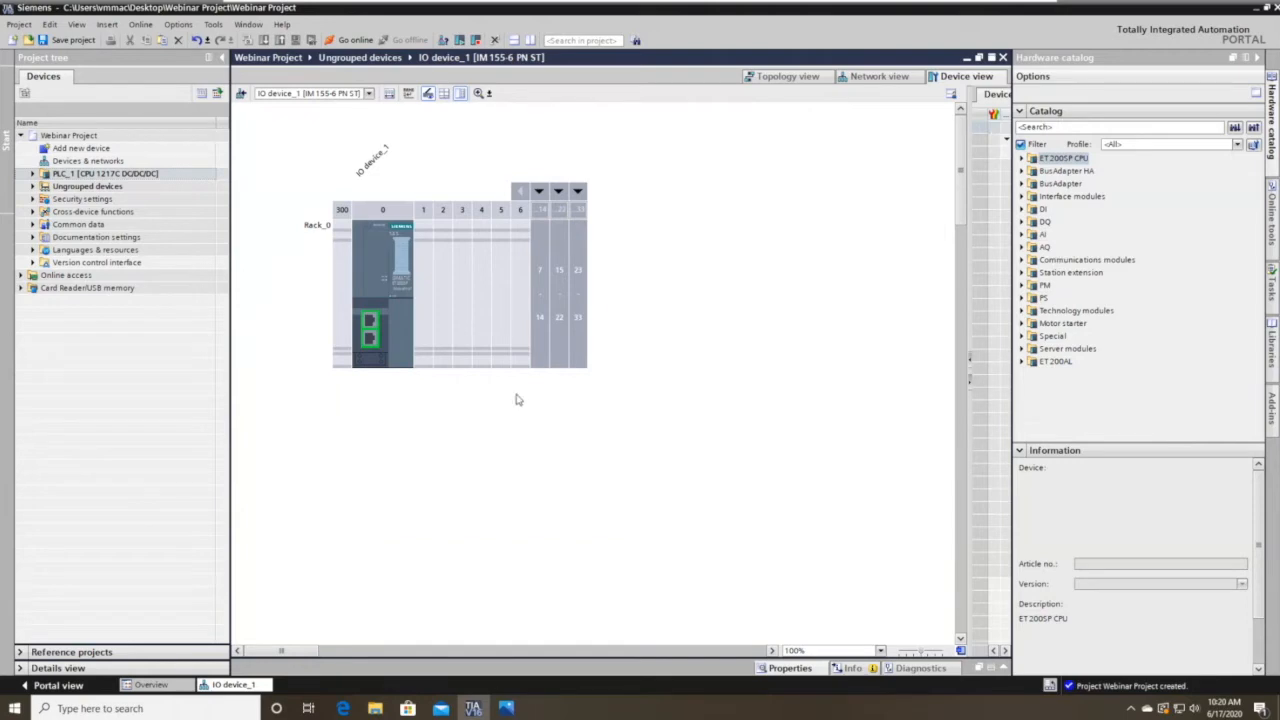
Pick the DI 8x24VDC ST module 6ES7 131-6BF01-0BA0 for slot 1 of IO device_1.
left_click(876, 78)
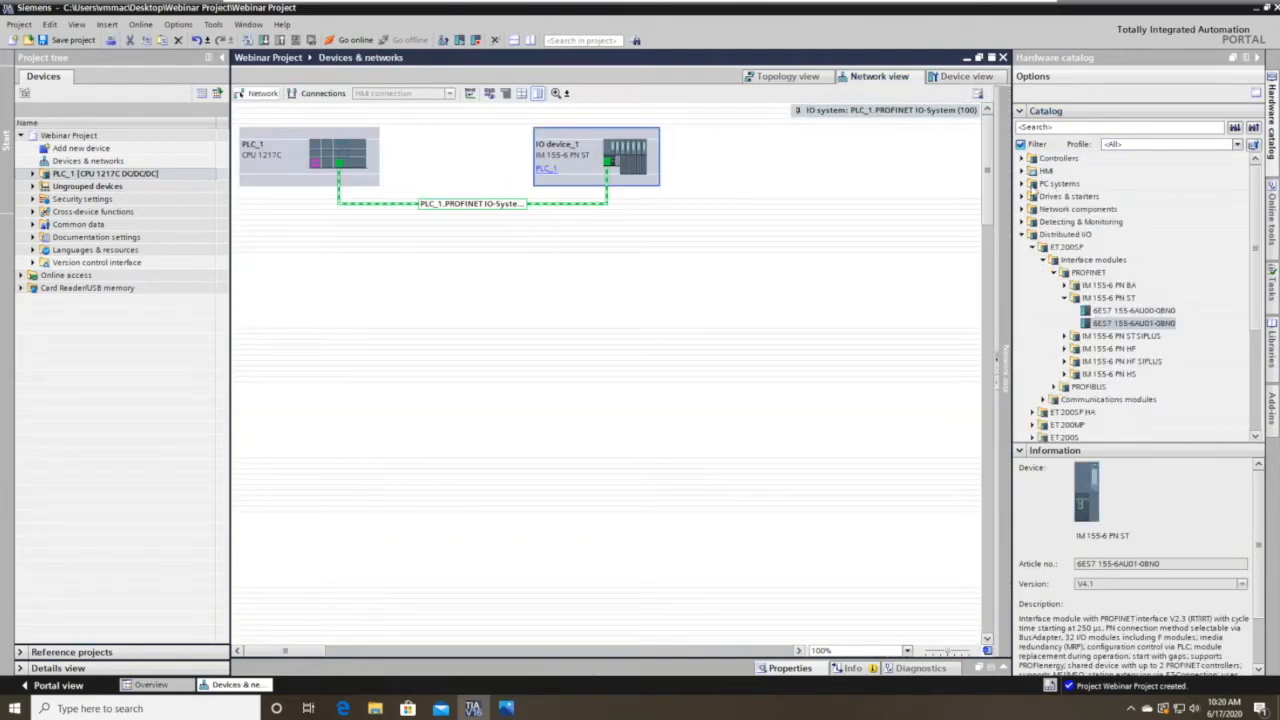
left_click(960, 77)
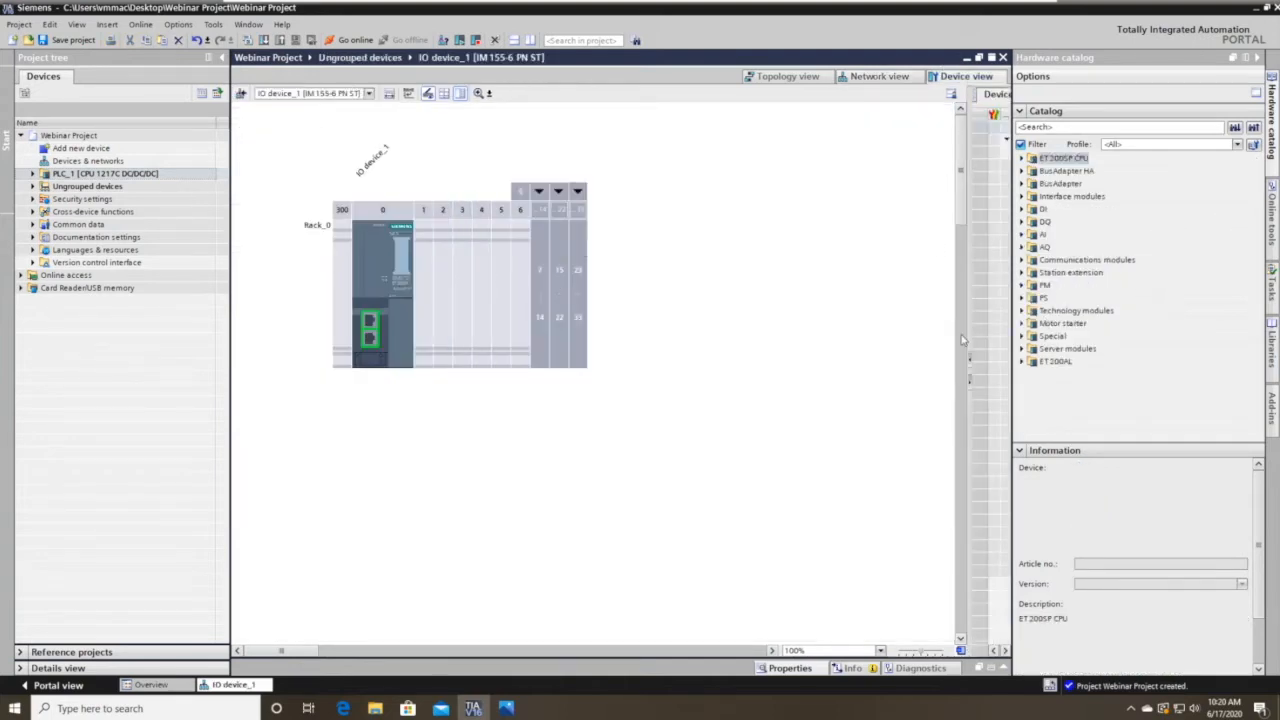
left_click(1022, 209)
left_click(1033, 235)
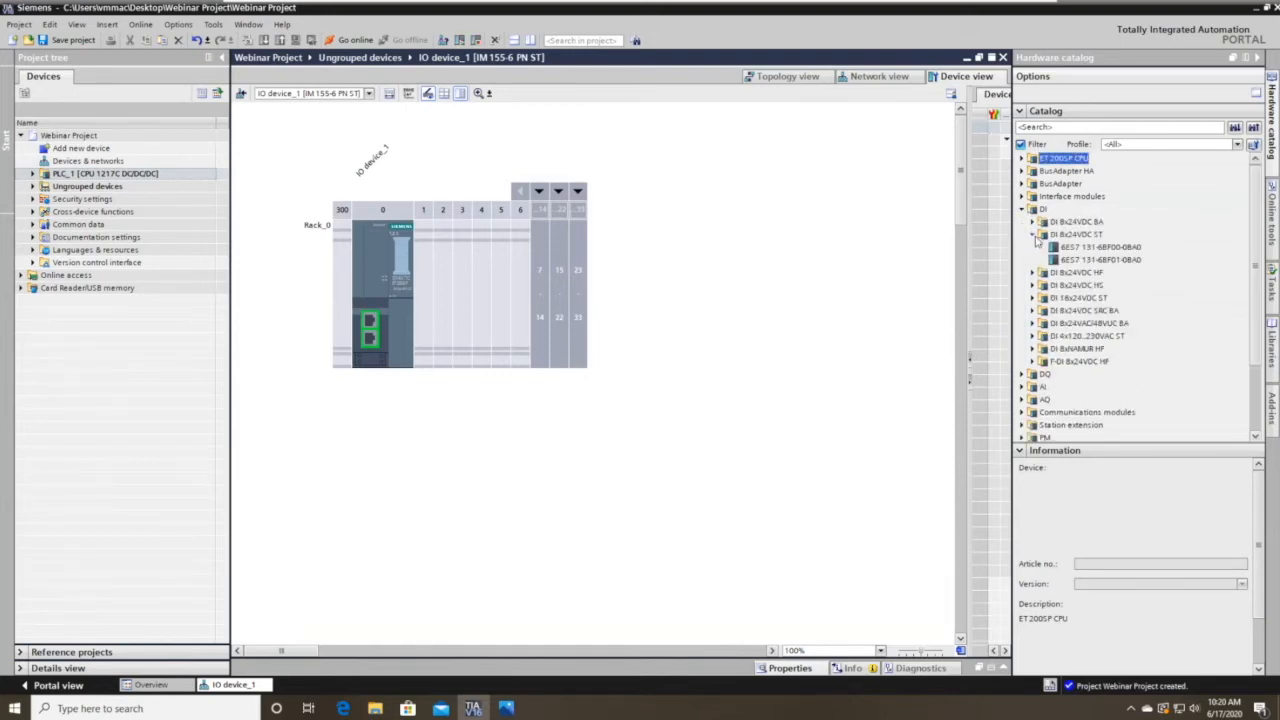
left_click(1095, 259)
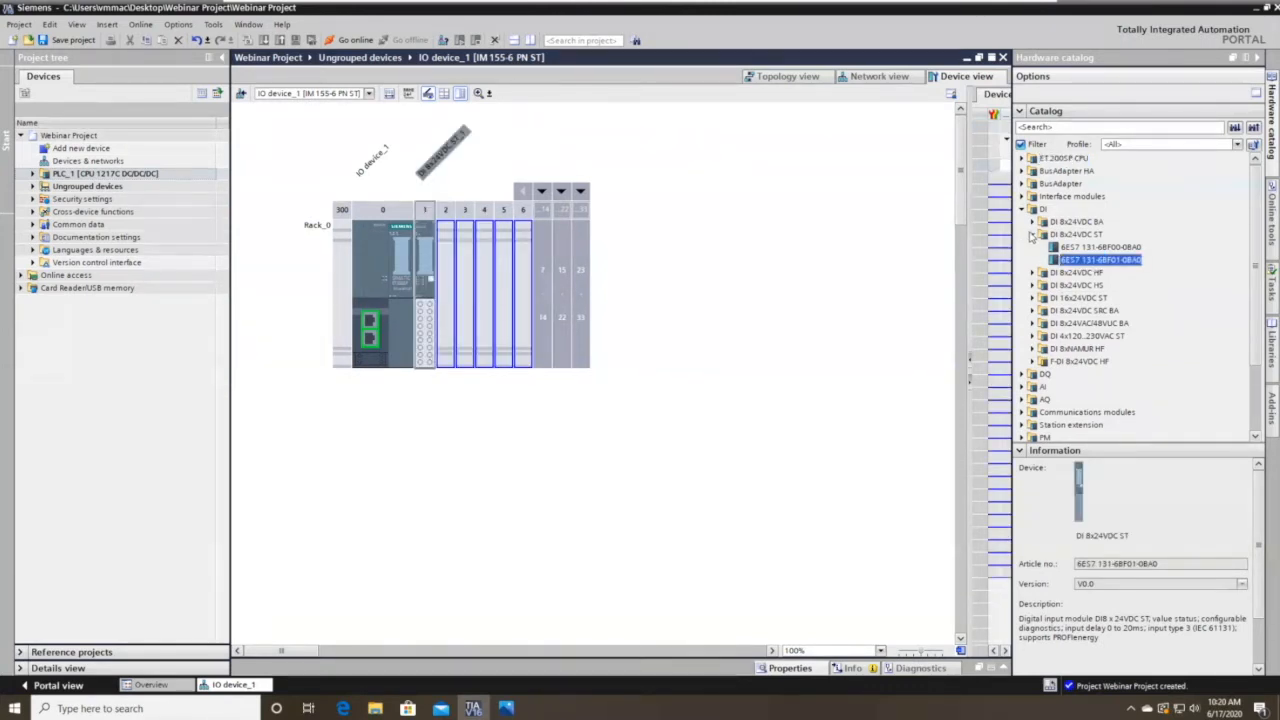
left_click(1032, 236)
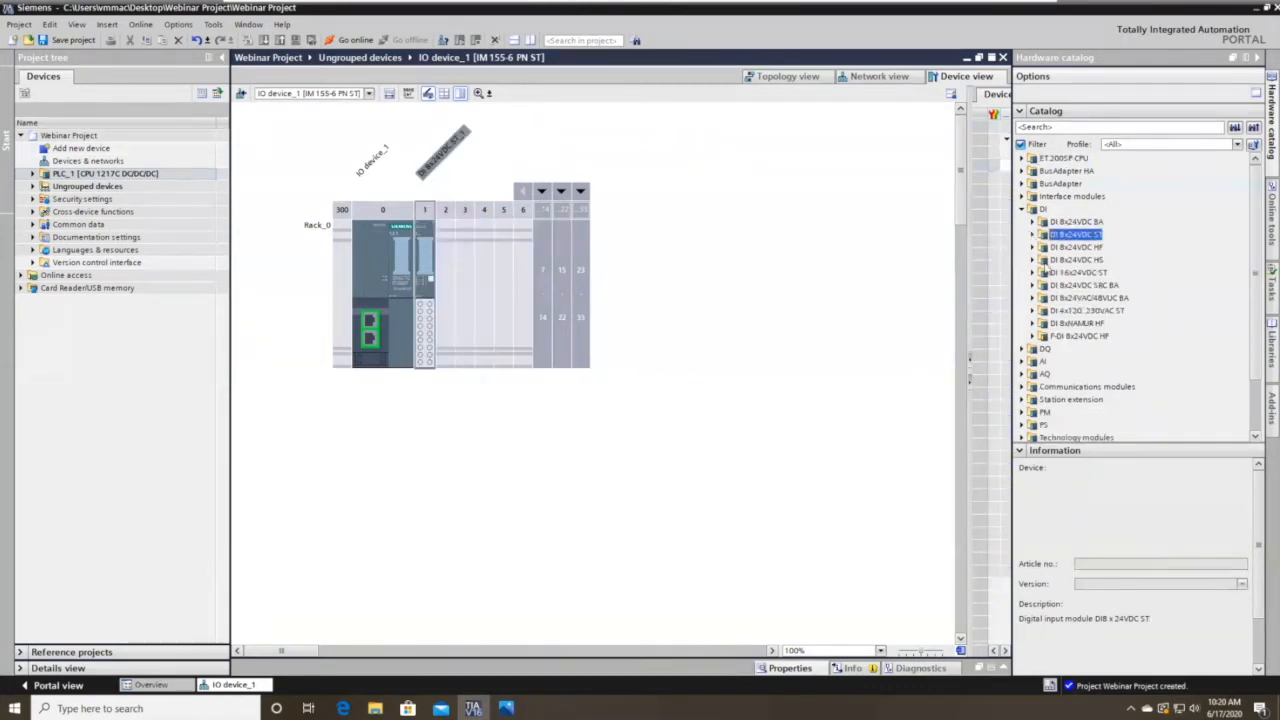
left_click(1021, 209)
Look through the DQ digital output modules without adding any.
left_click(1021, 222)
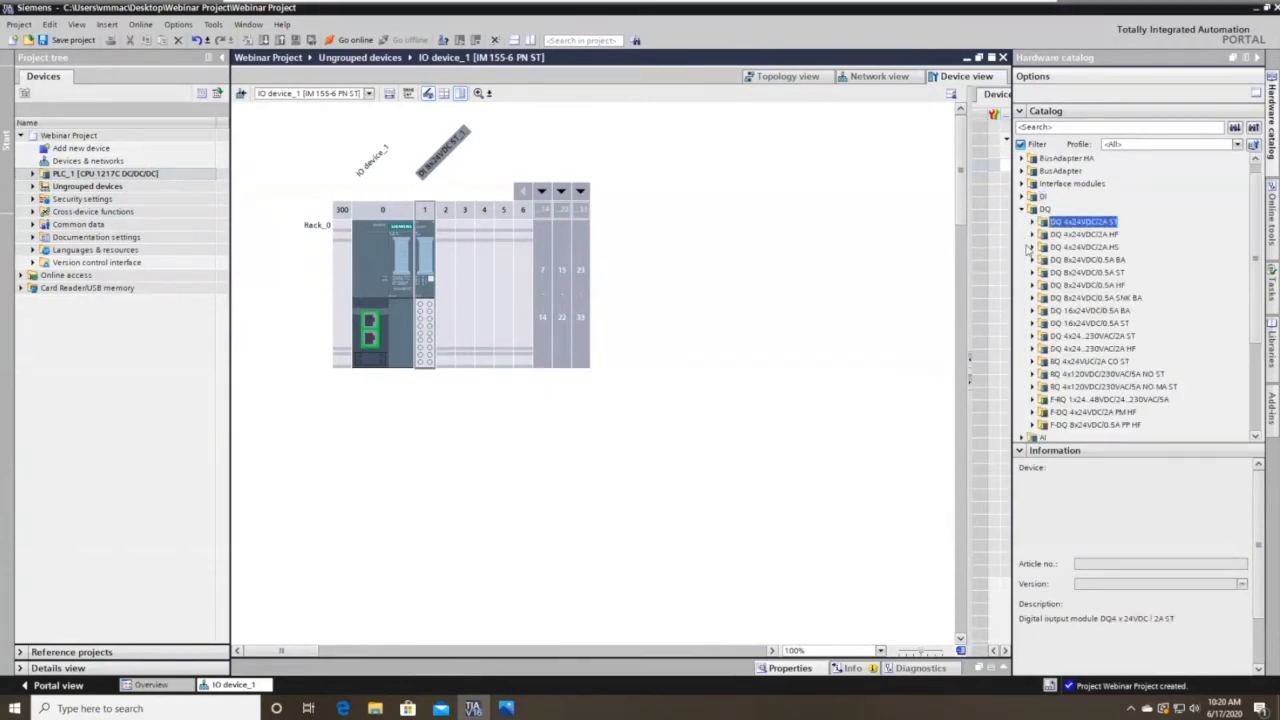
left_click(1023, 209)
left_click(1022, 209)
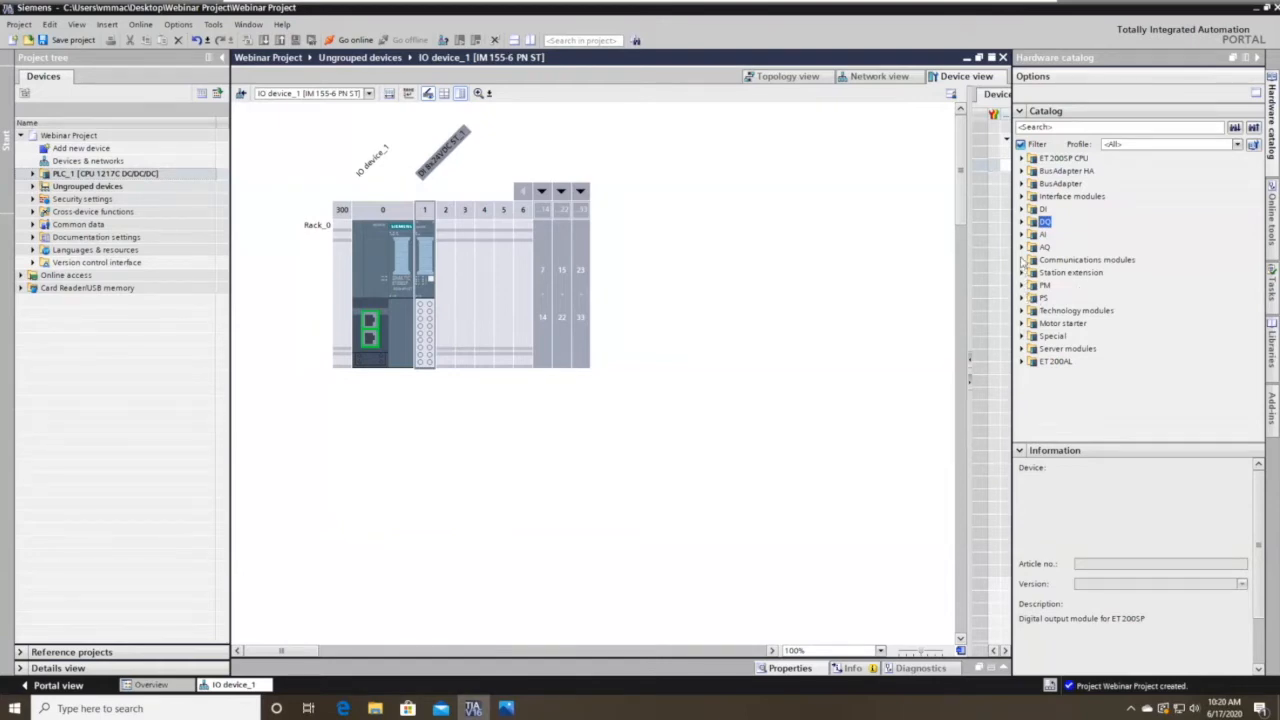
Place AI 8xU BA (6ES7 134-6FF00-0AA1) in slot 2 and AI 2xU ST (6ES7 134-6FB00-0BA1) in slot 3.
left_click(1022, 234)
left_click(1033, 260)
left_click_drag(1060, 272, 468, 362)
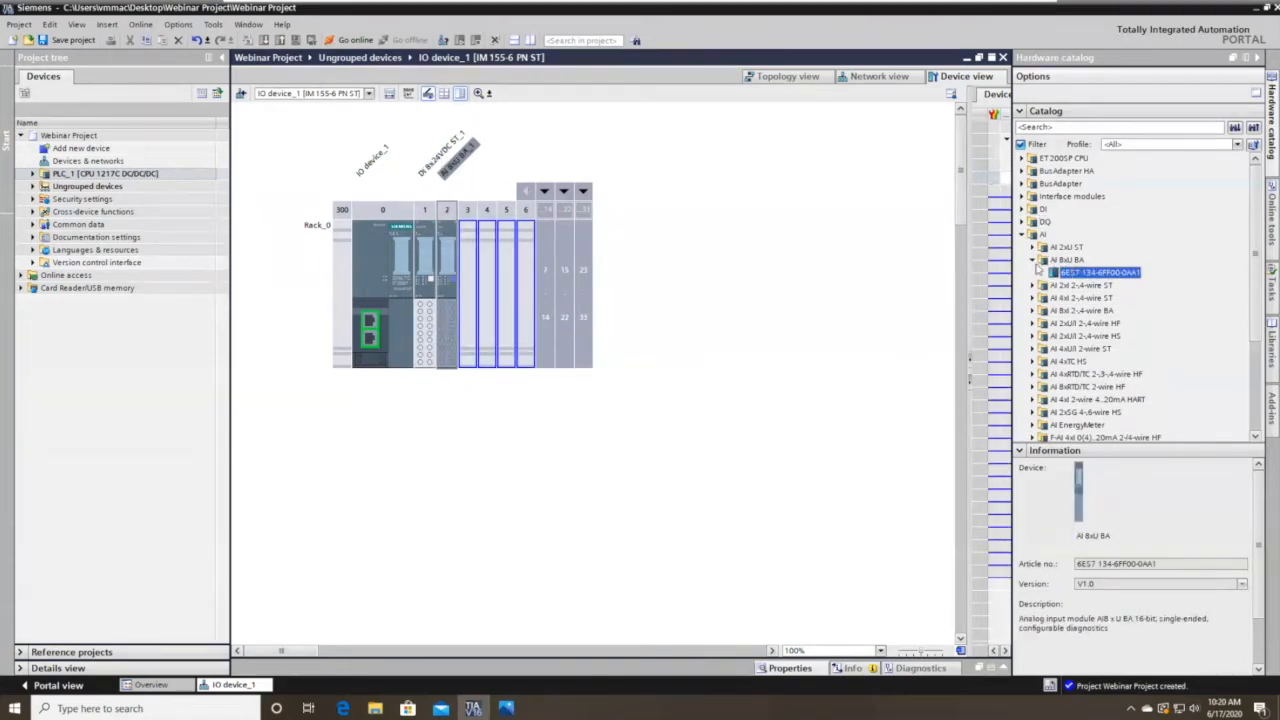
left_click(1033, 260)
left_click(1033, 247)
left_click(1064, 260)
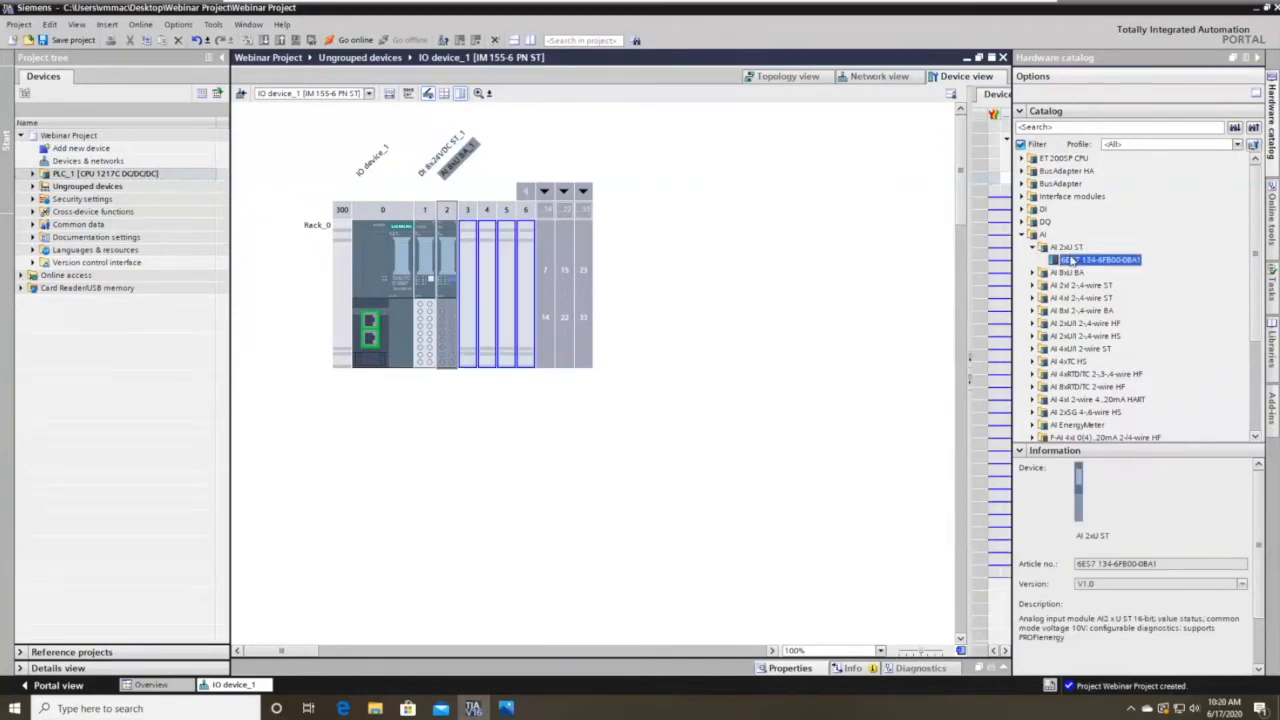
left_click_drag(1070, 260, 460, 316)
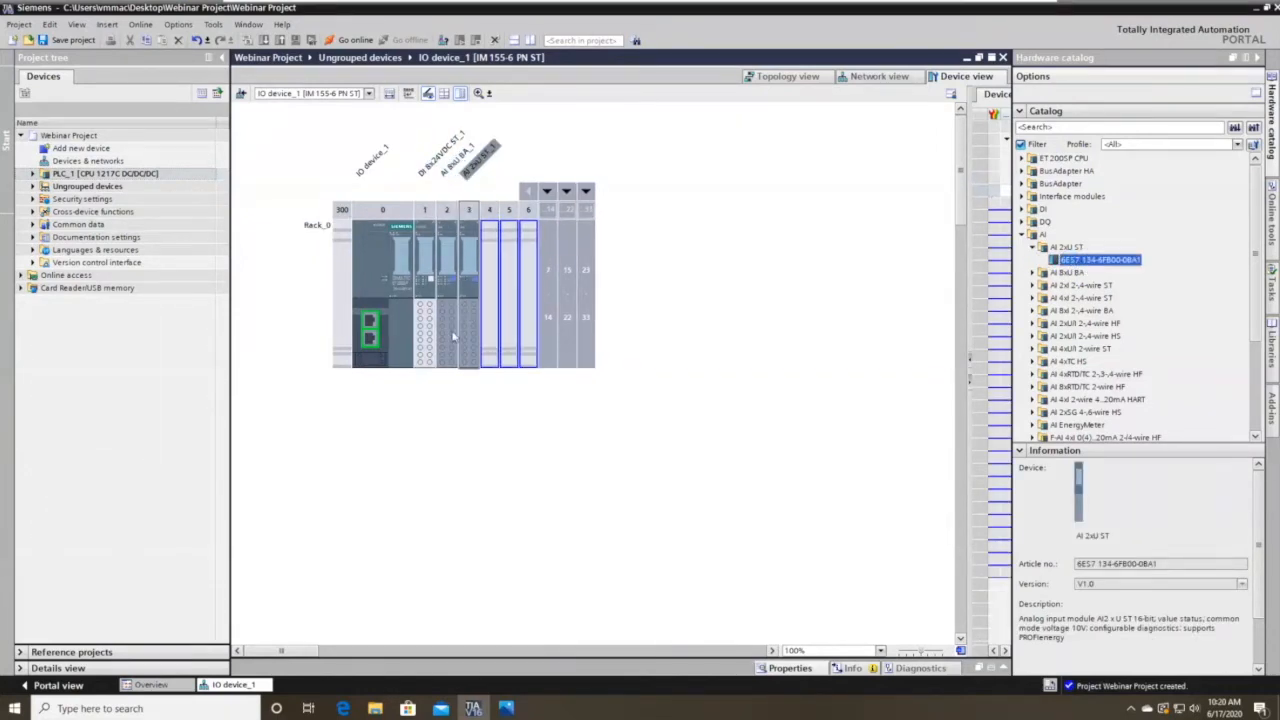
left_click(443, 337)
left_click(466, 264)
left_click(446, 338)
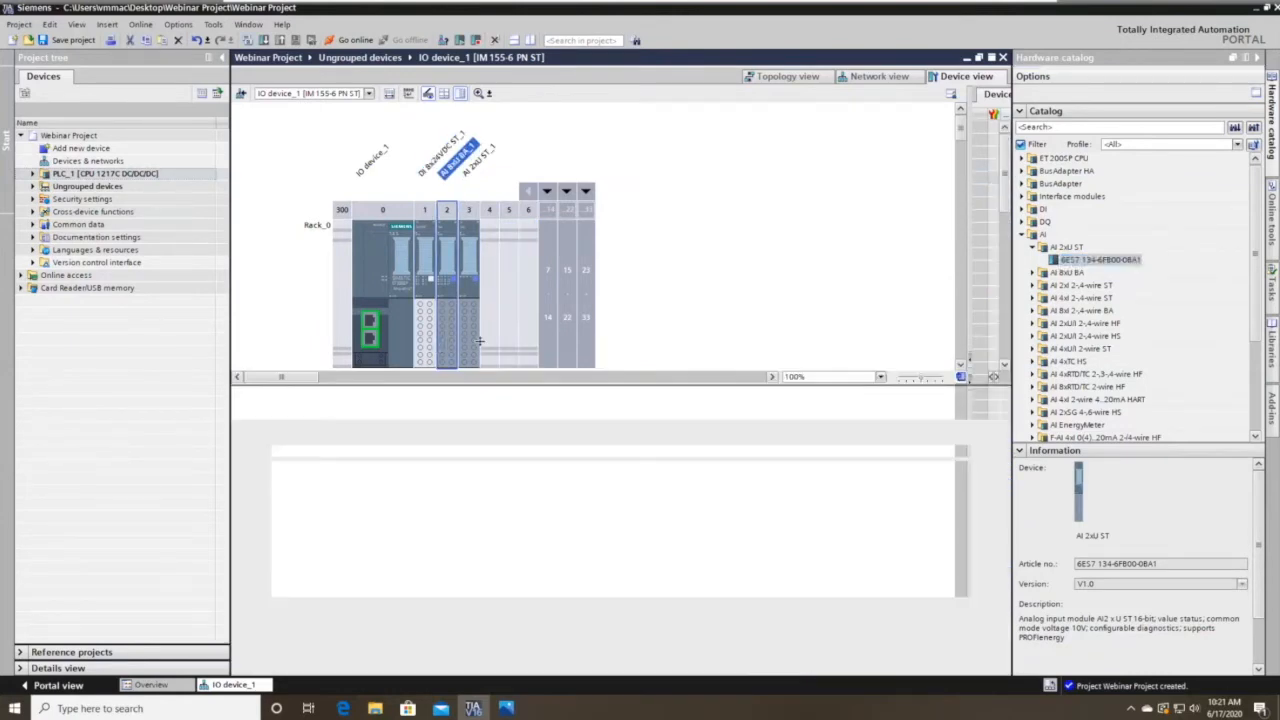
Set AI 2xU ST_1's potential group to 'Enable new potential group (light BaseUnit)'.
left_click(432, 338)
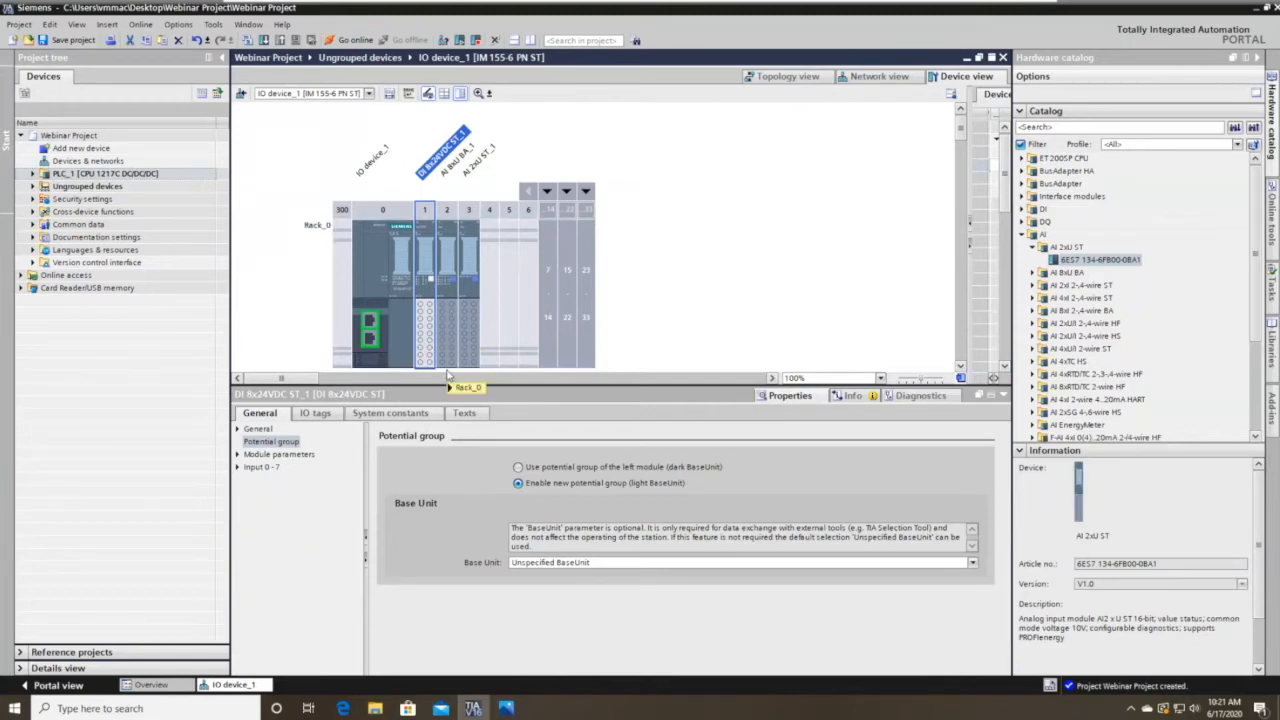
left_click(446, 312)
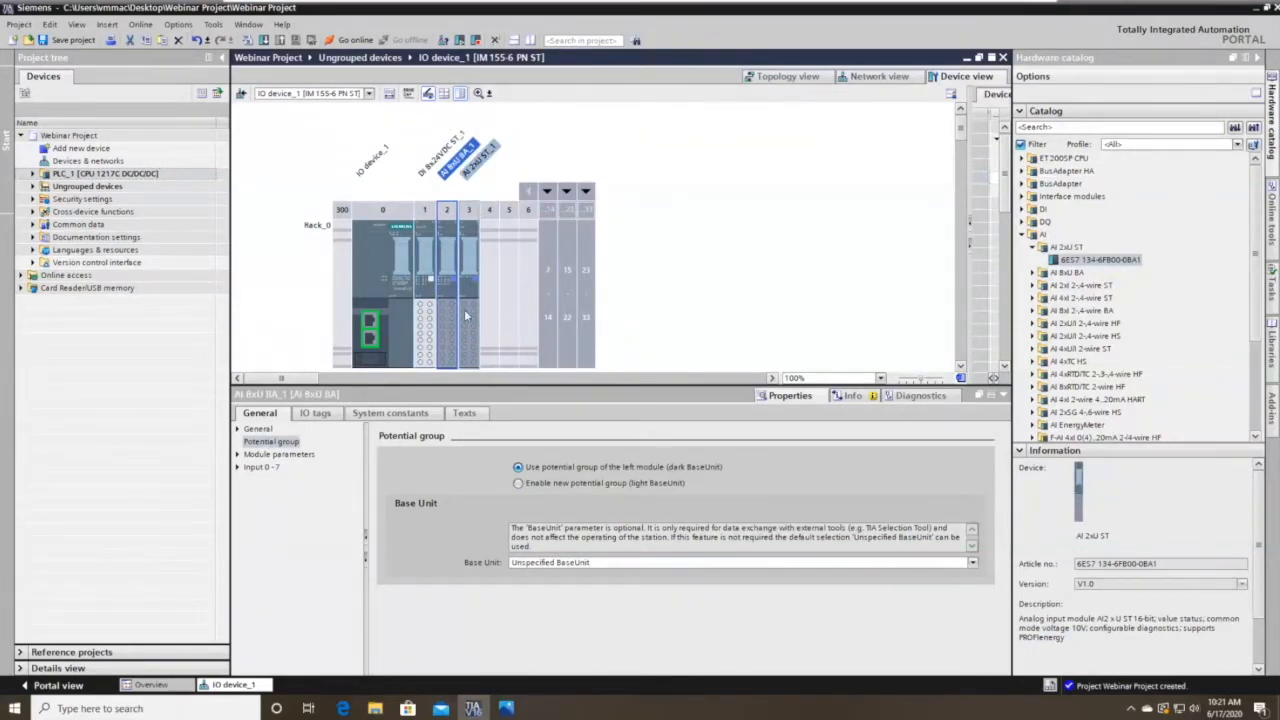
left_click(464, 309)
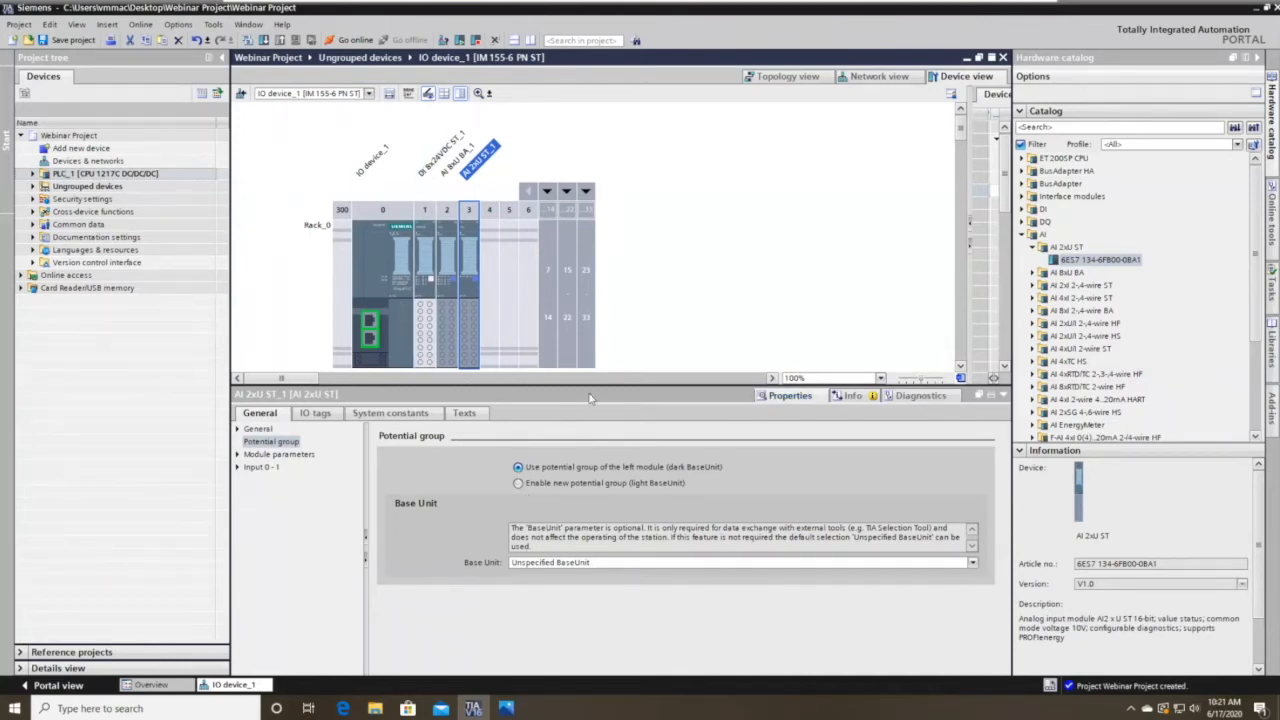
left_click(519, 484)
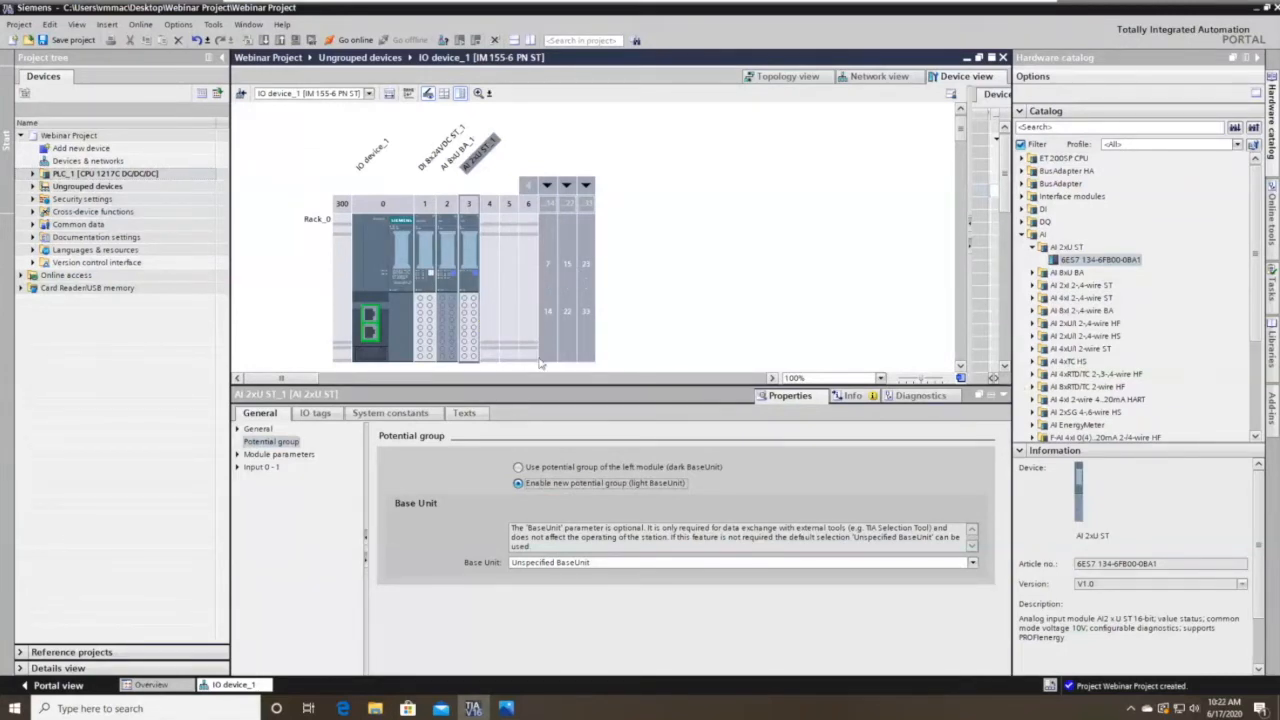
left_click(1004, 396)
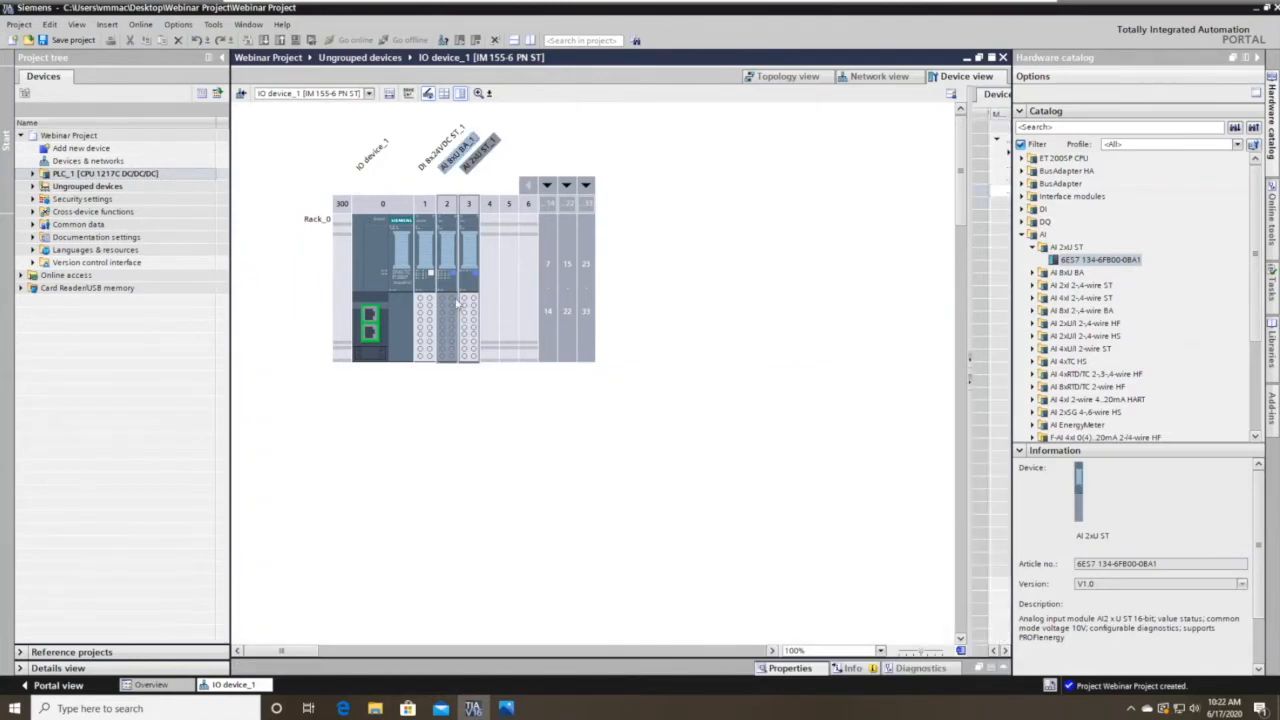
Show the network view with address labels 192.168.0.1 and 192.168.0.2 on PLC_1 and IO device_1.
left_click(878, 77)
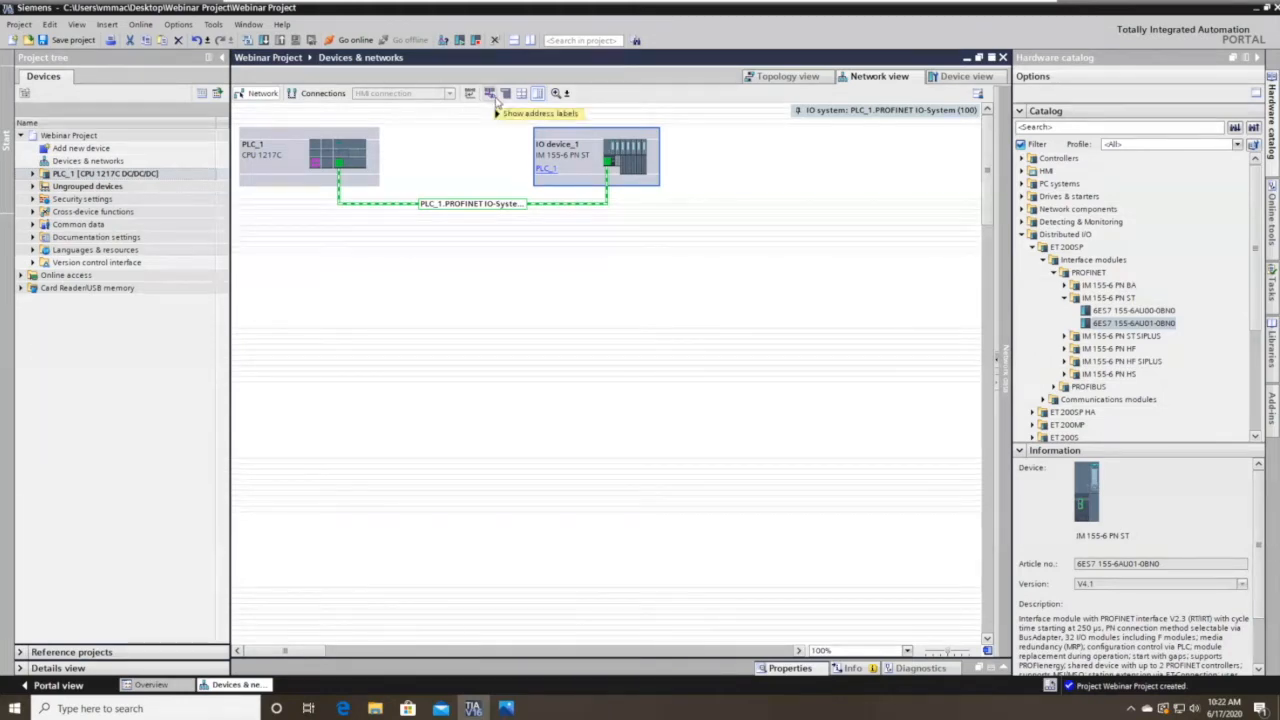
left_click(490, 94)
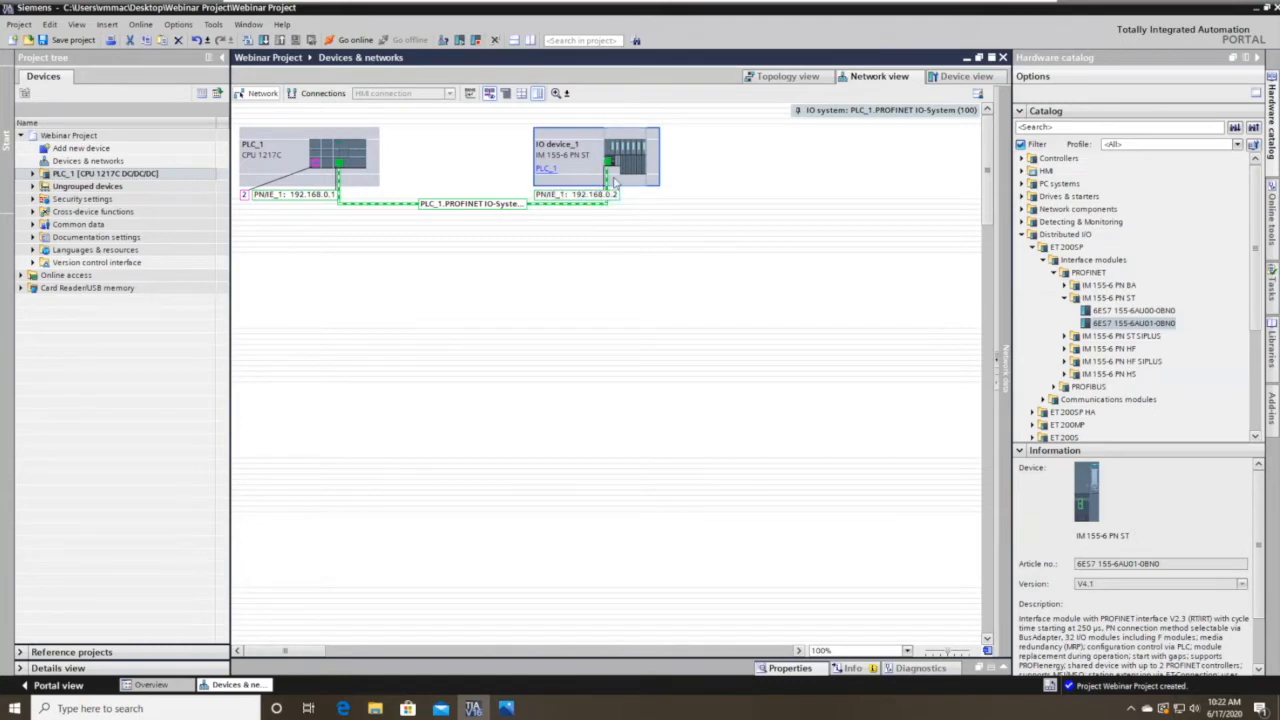
Copy IO device_1 and paste it twice, creating IO device_2 and IO device_3.
right_click(595, 177)
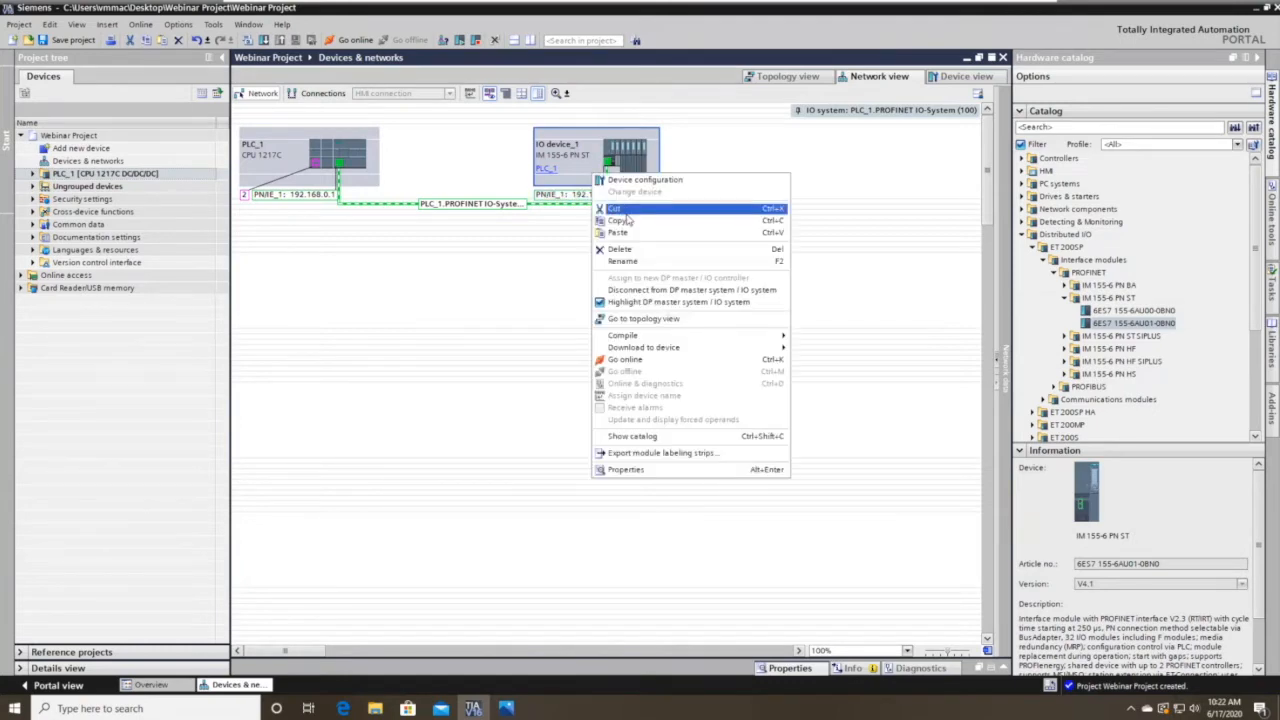
left_click(711, 163)
right_click(711, 163)
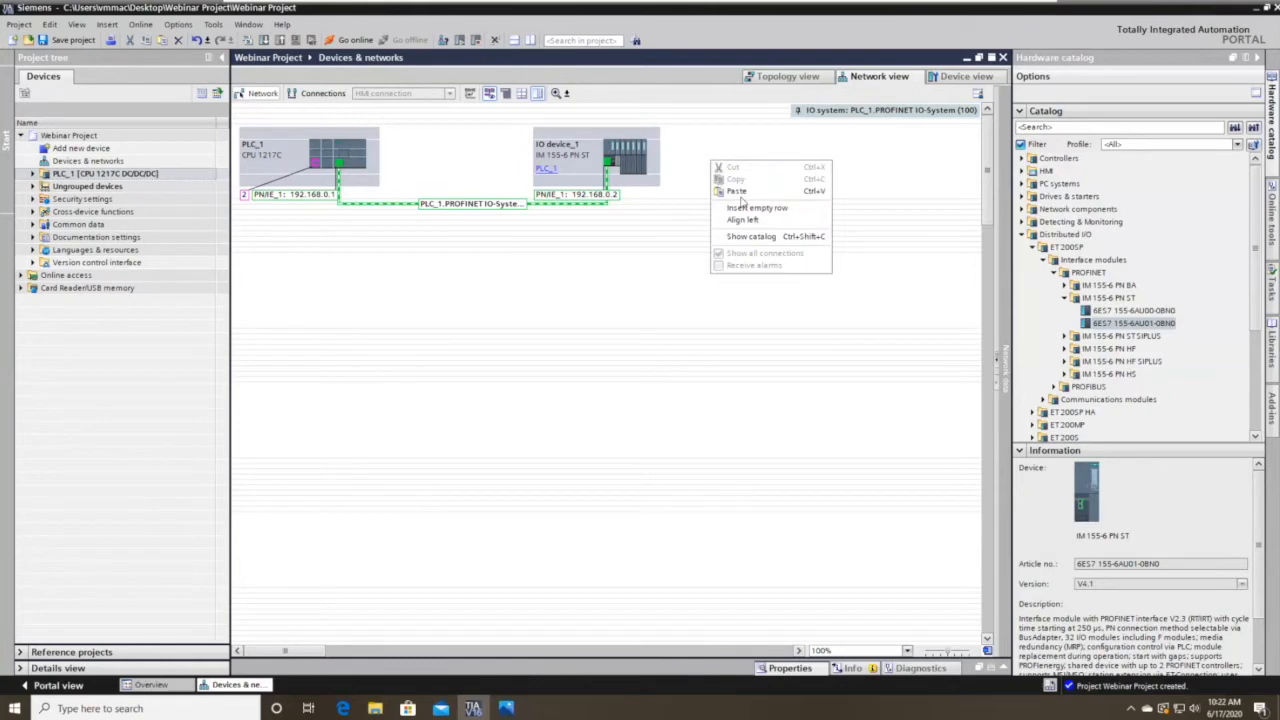
left_click(752, 191)
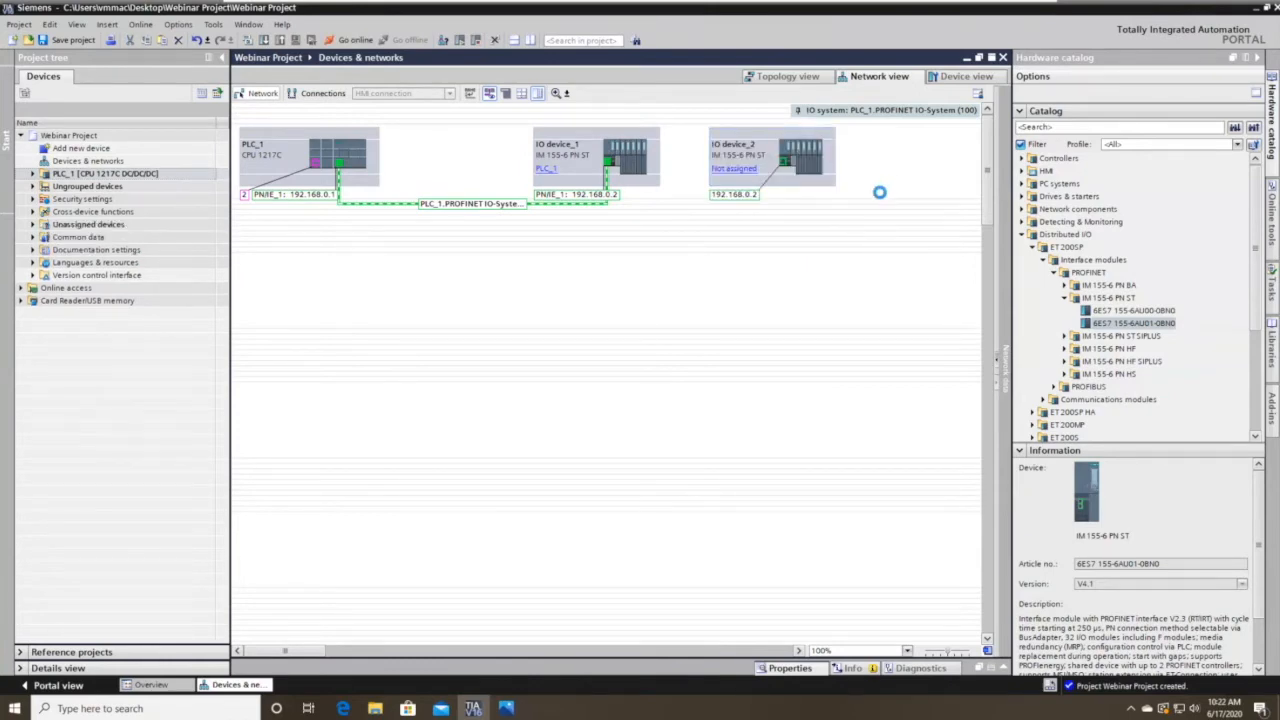
key("ctrl+v")
left_click(695, 270)
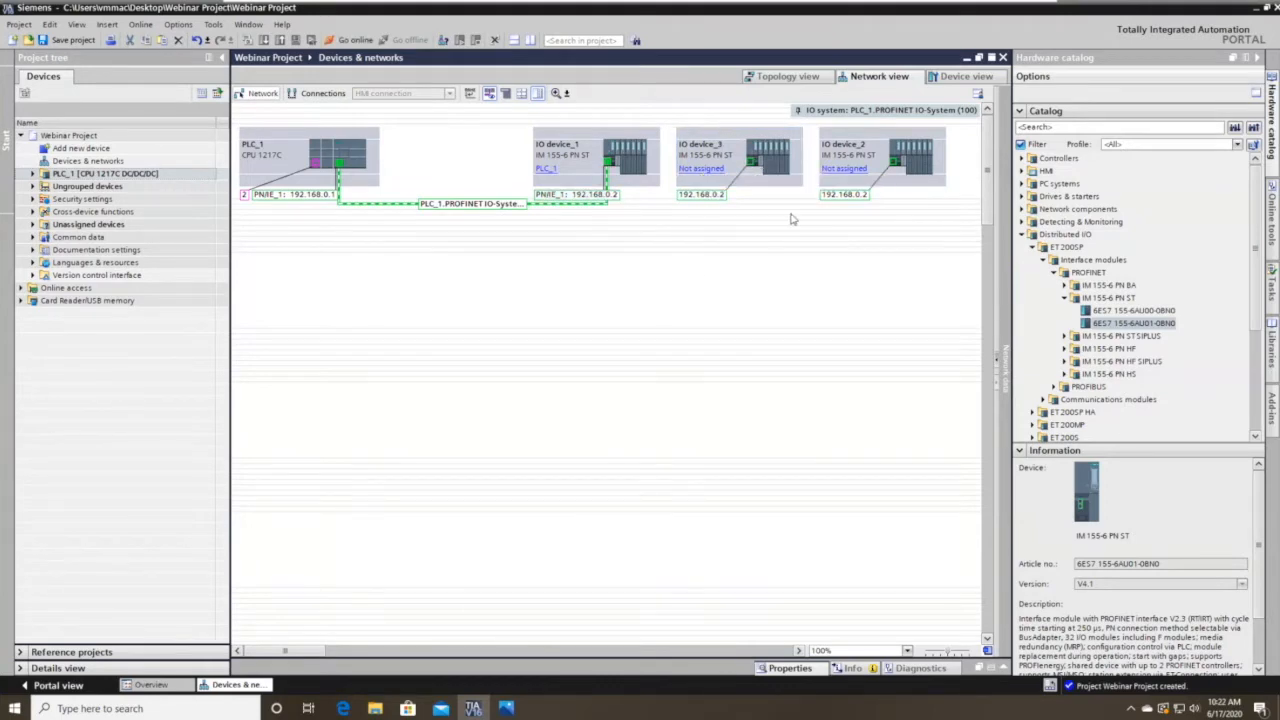
Assign IO device_3 (192.168.0.3) and IO device_2 (192.168.0.4) to PLC_1.PROFINET interface_1.
left_click(700, 168)
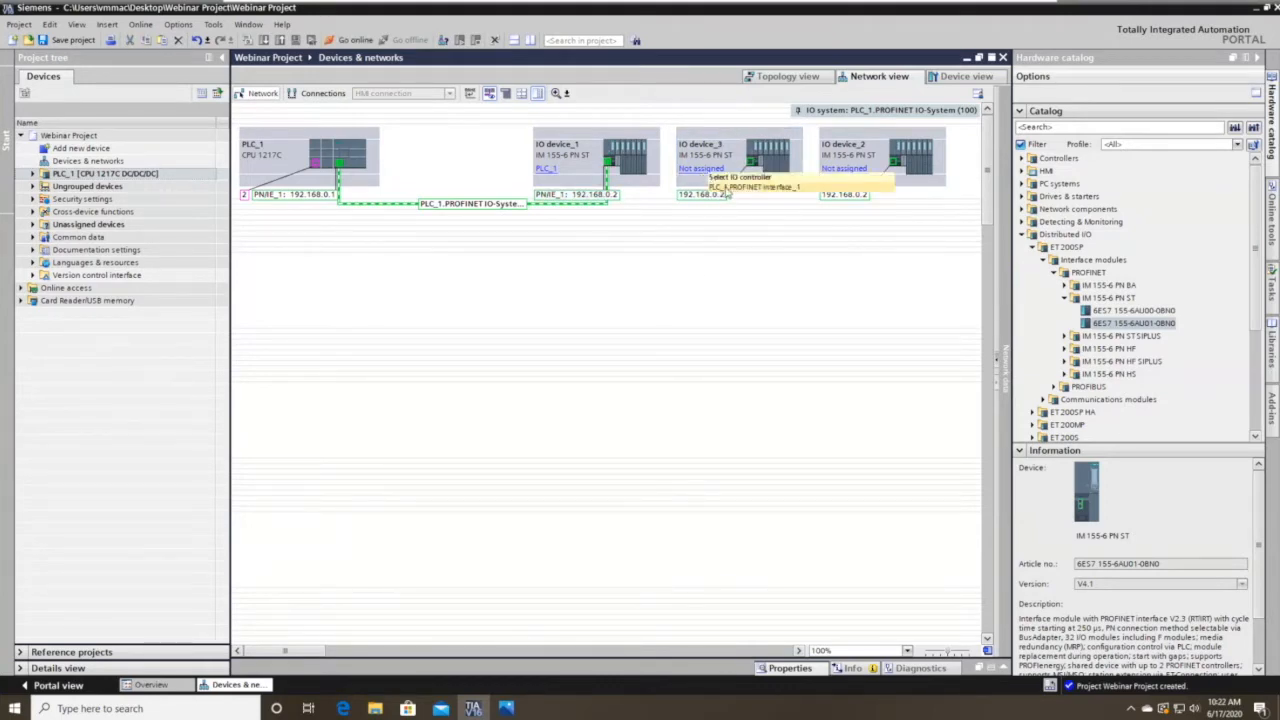
left_click(728, 189)
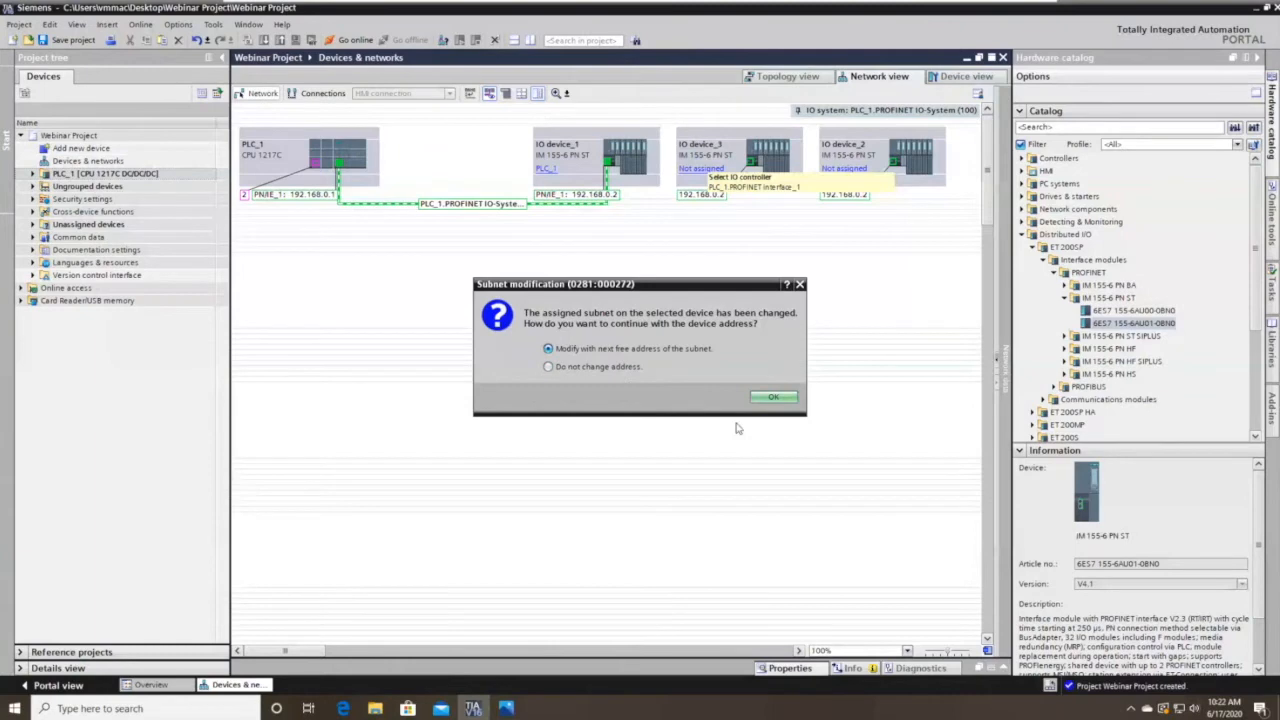
left_click(773, 399)
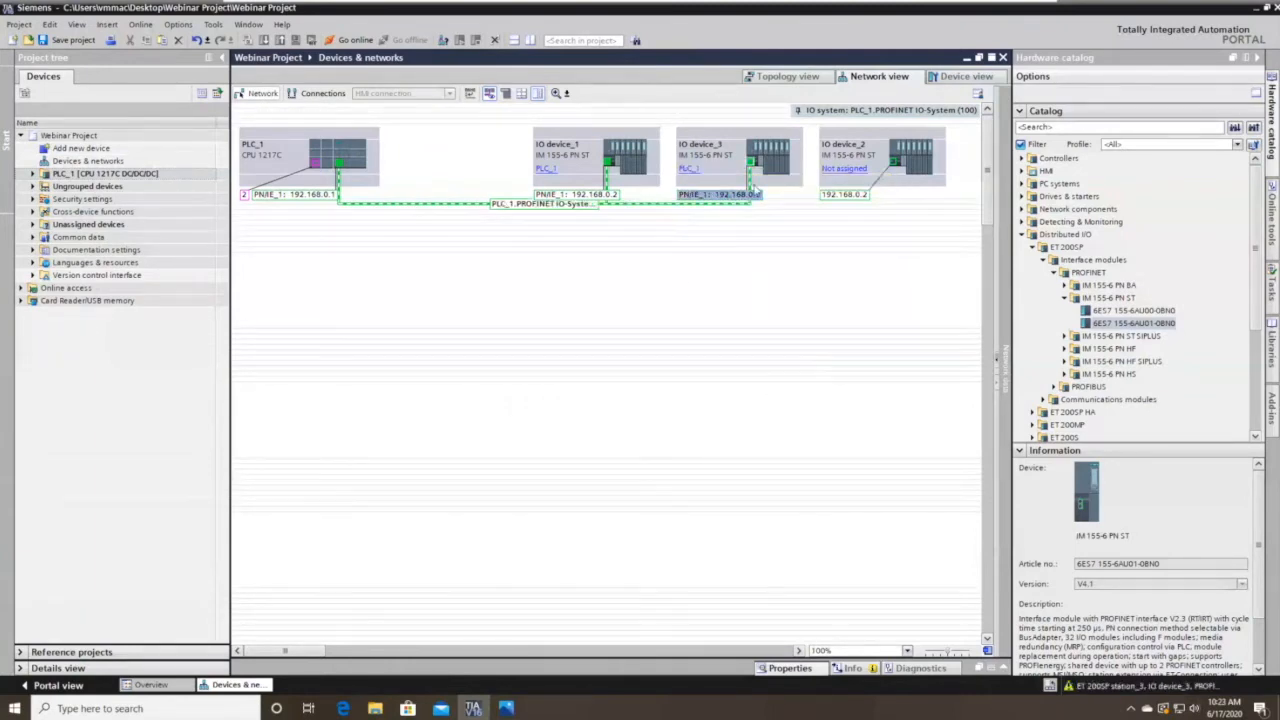
left_click(848, 168)
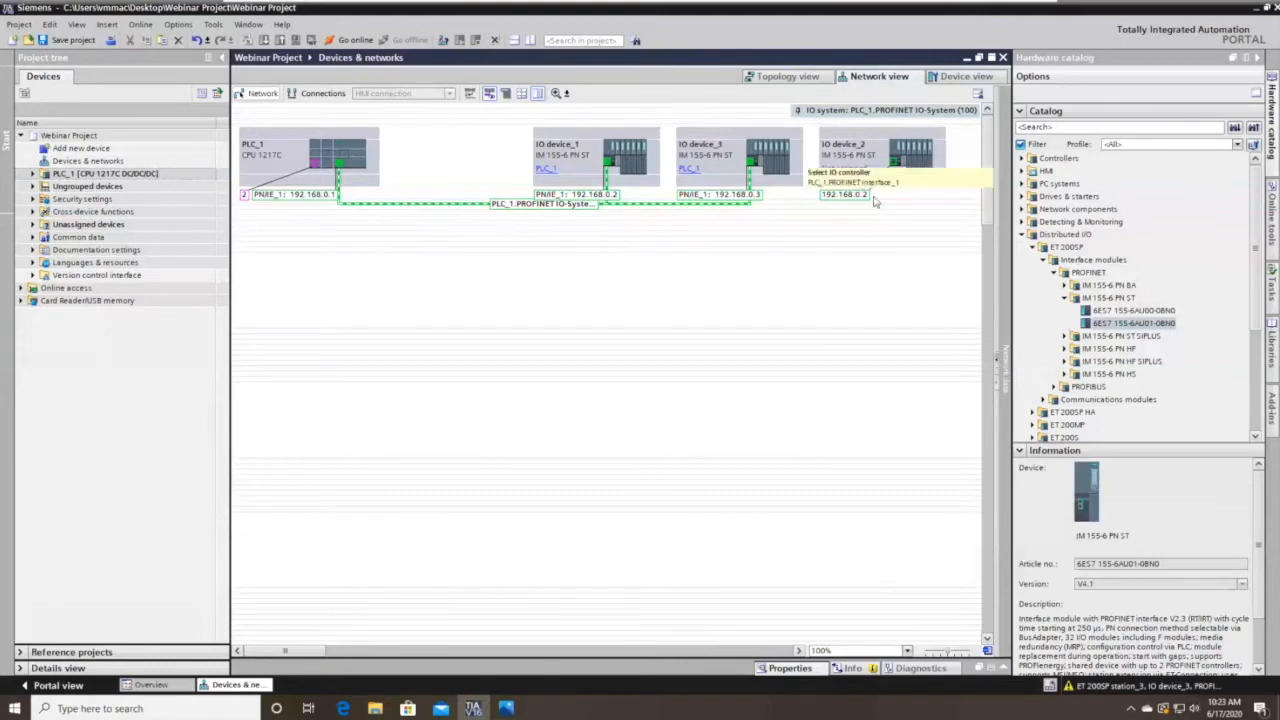
left_click(876, 184)
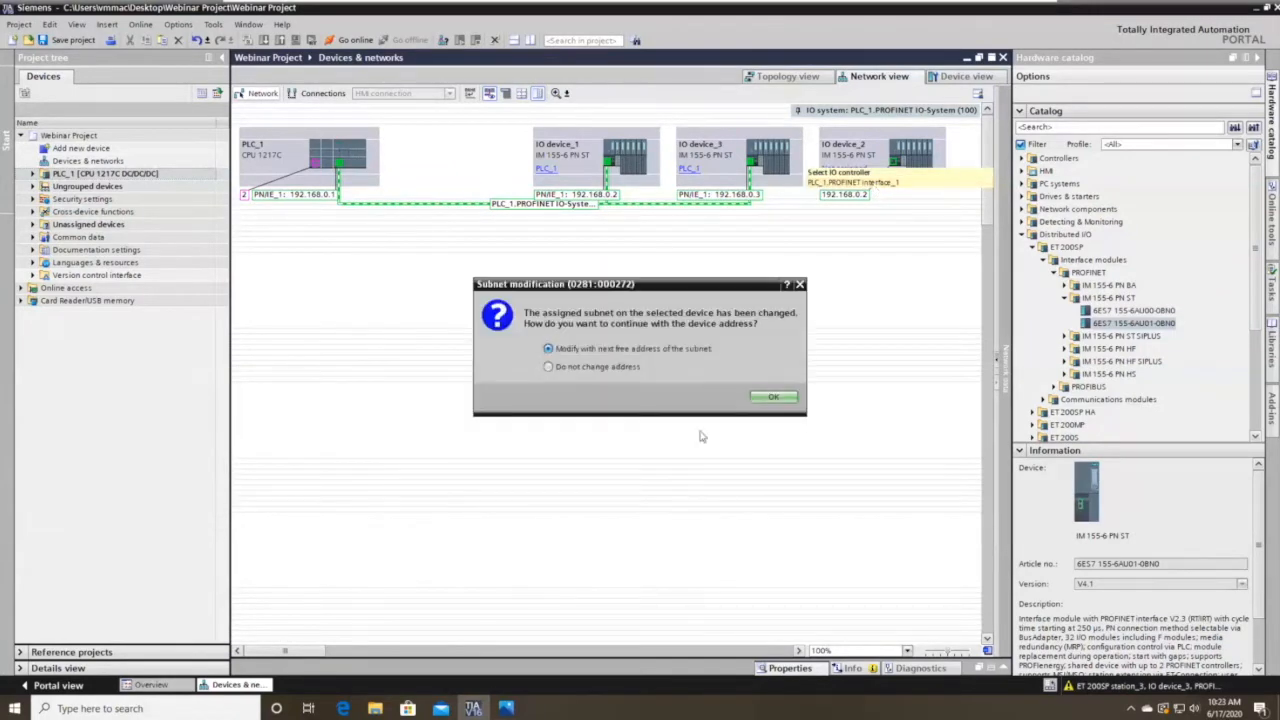
left_click(769, 399)
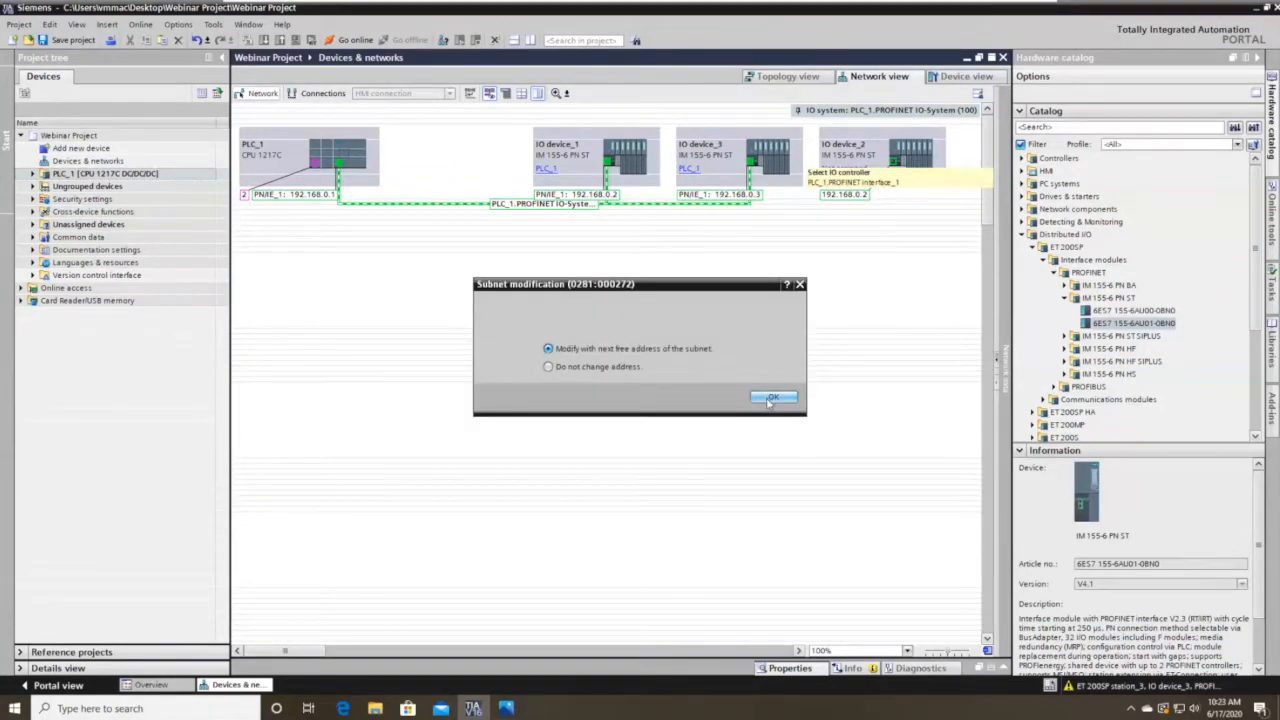
Arrange IO device_1, IO device_3 and IO device_2 in a row below PLC_1.
left_click_drag(590, 183, 297, 320)
left_click_drag(690, 196, 435, 305)
left_click_drag(855, 172, 632, 305)
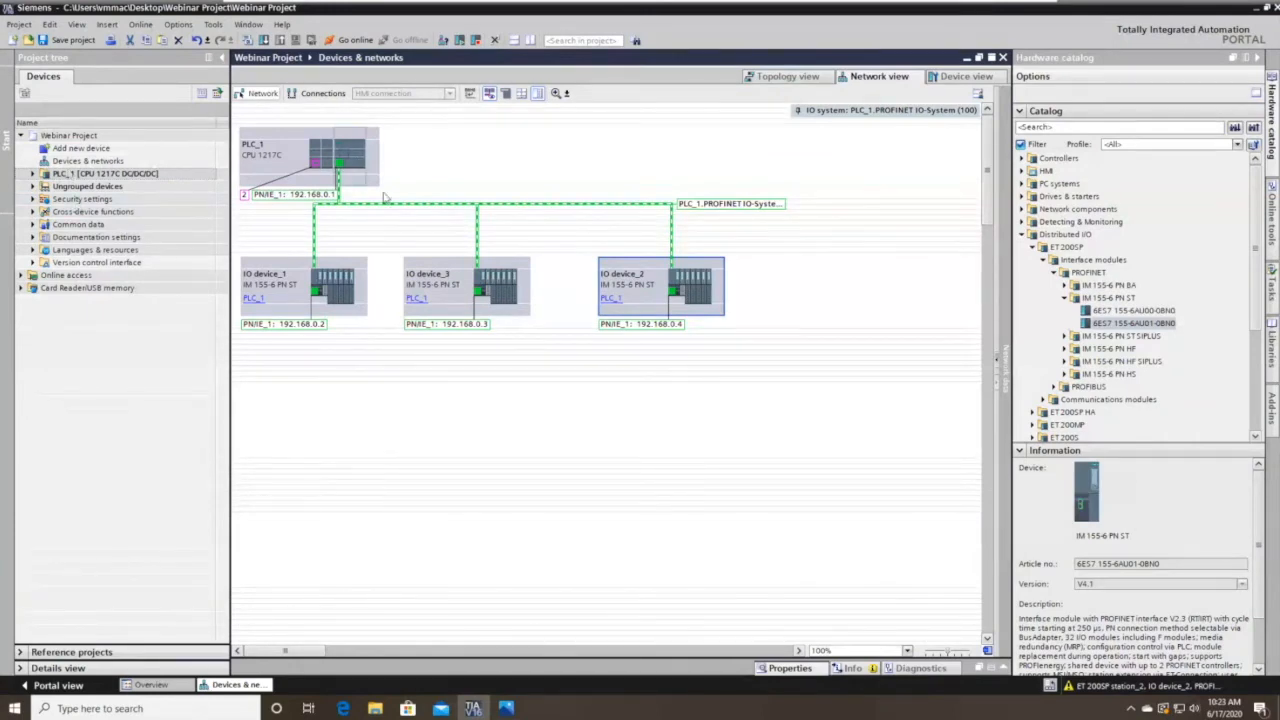
Collapse Distributed I/O in the catalog and briefly view the HMI panel families.
left_click(1022, 234)
left_click(1021, 172)
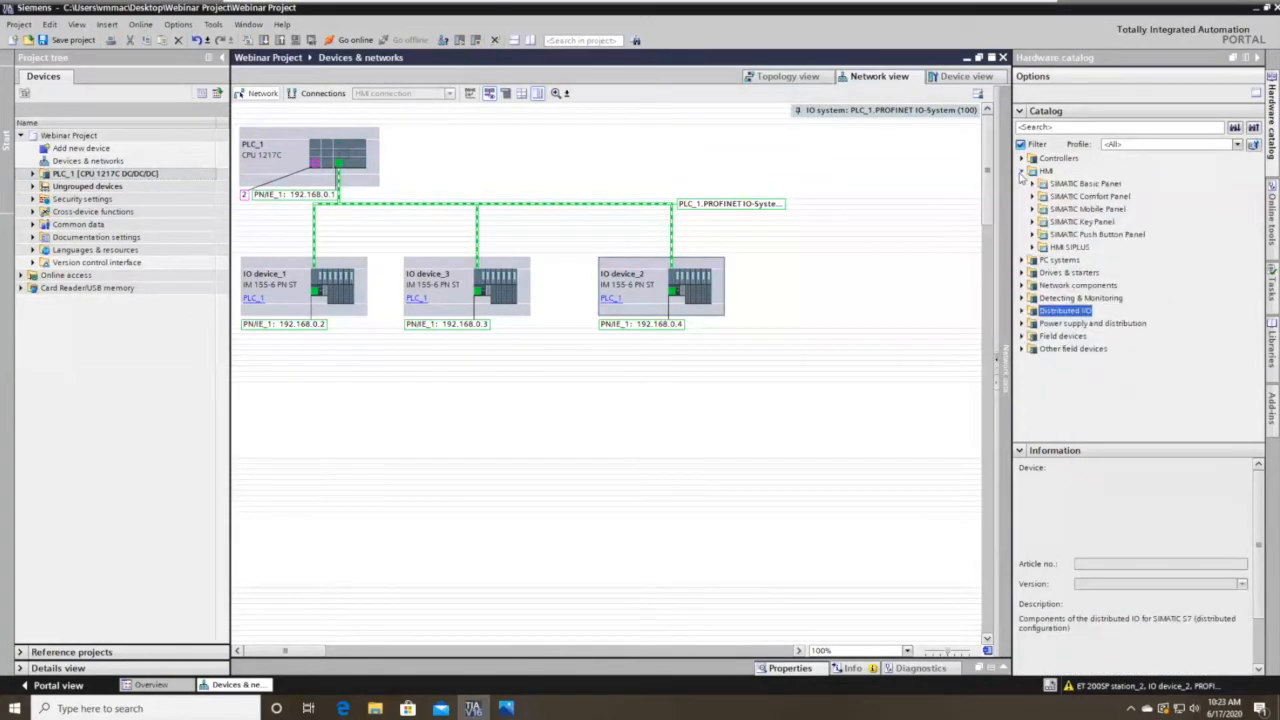
left_click(1021, 172)
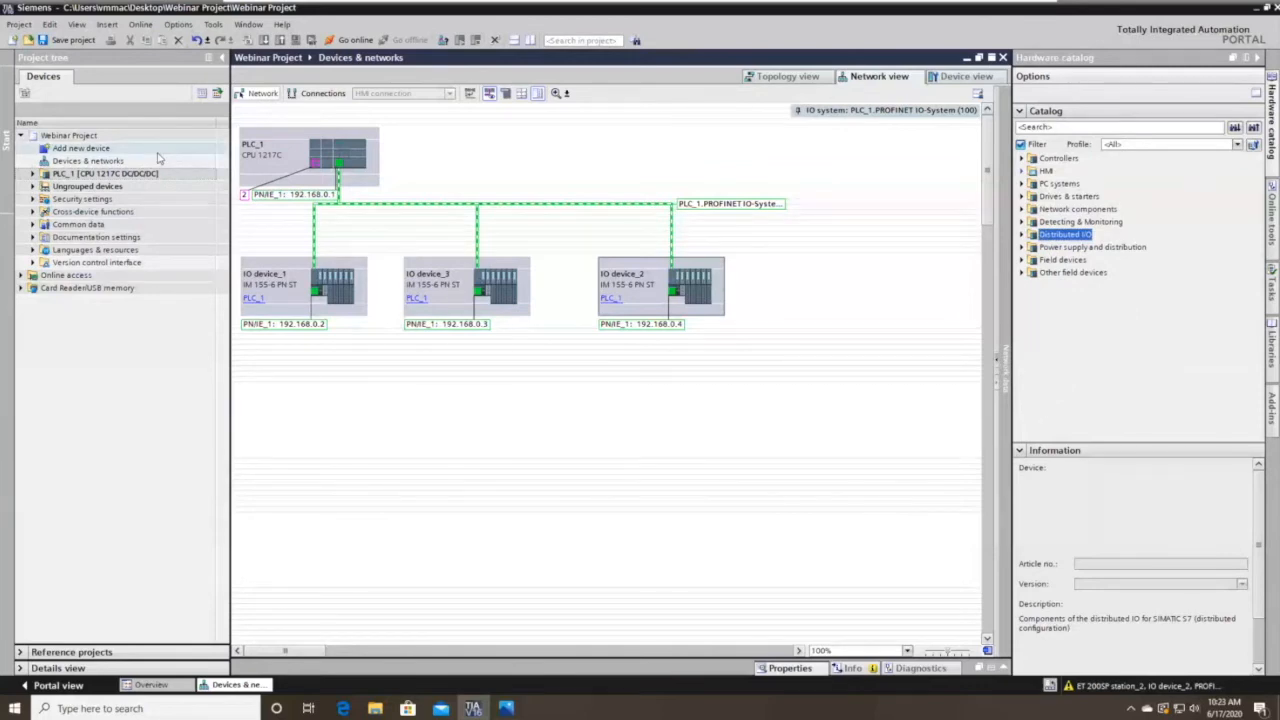
Open the Add new device dialog on the HMI device list.
left_click(105, 153)
double_click(105, 150)
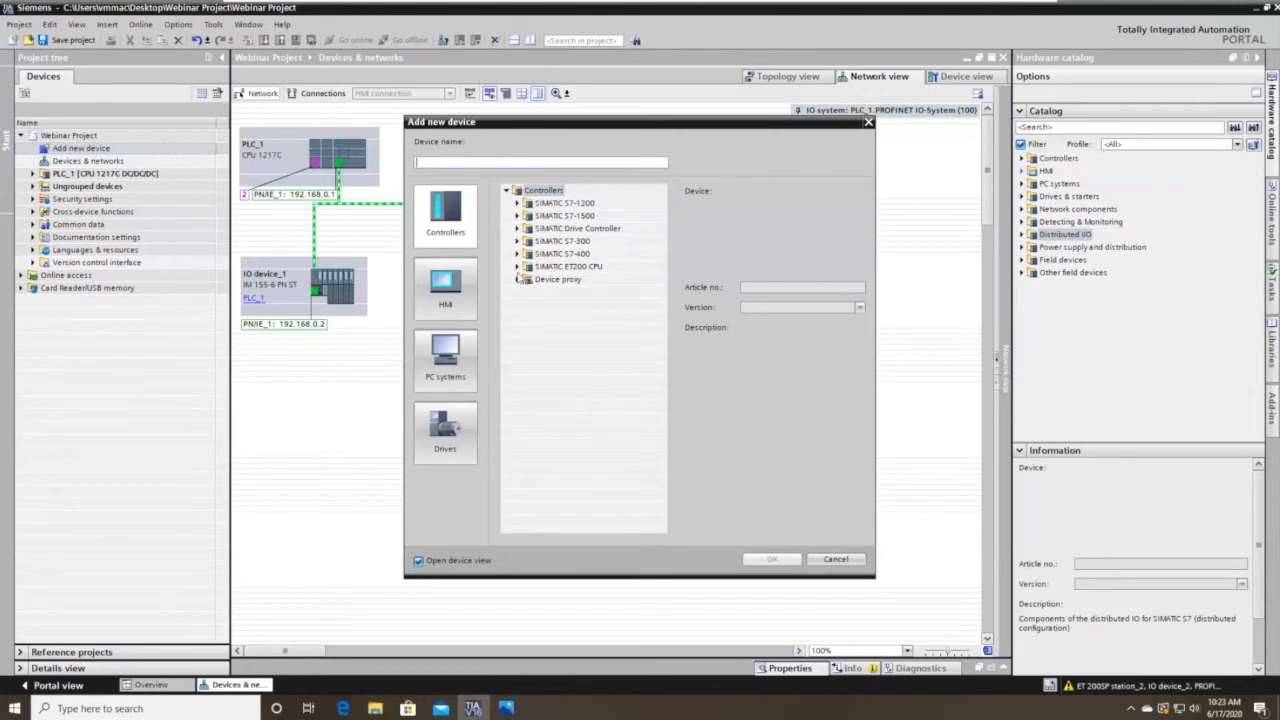
left_click(445, 298)
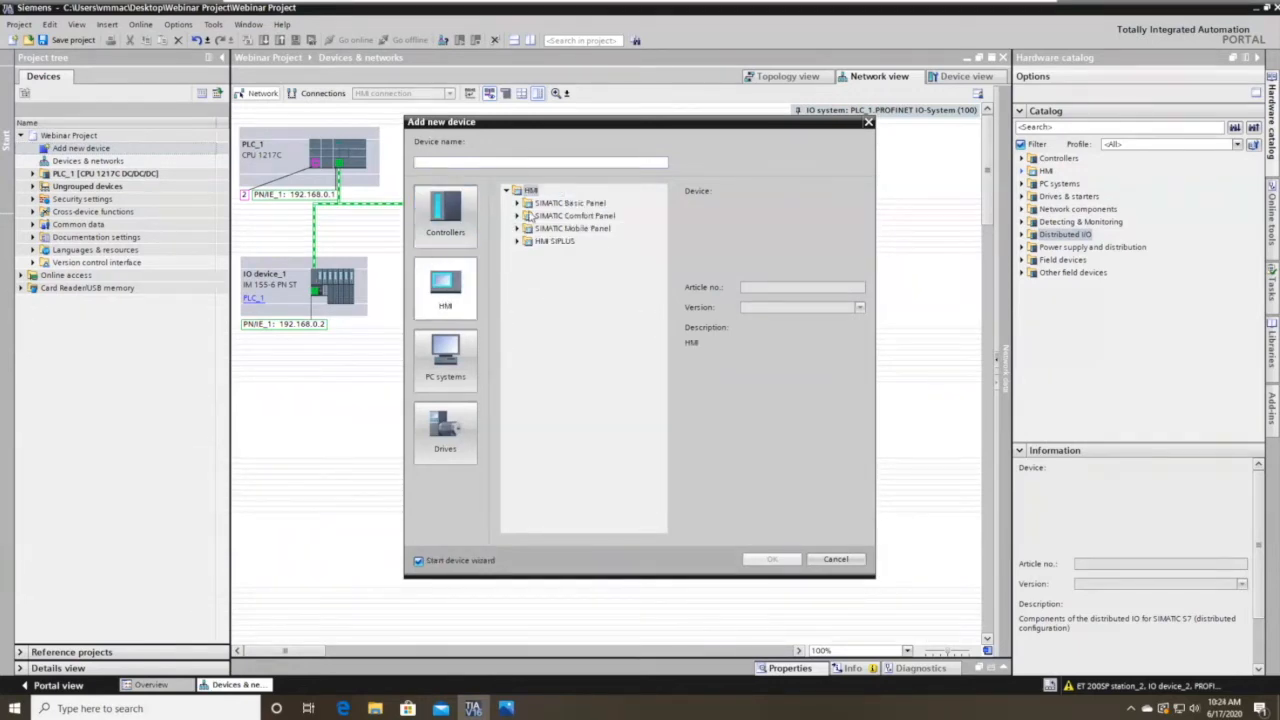
Browse the HMI panel families and expand SIMATIC Comfort Panel to its 7" Display models.
left_click(519, 203)
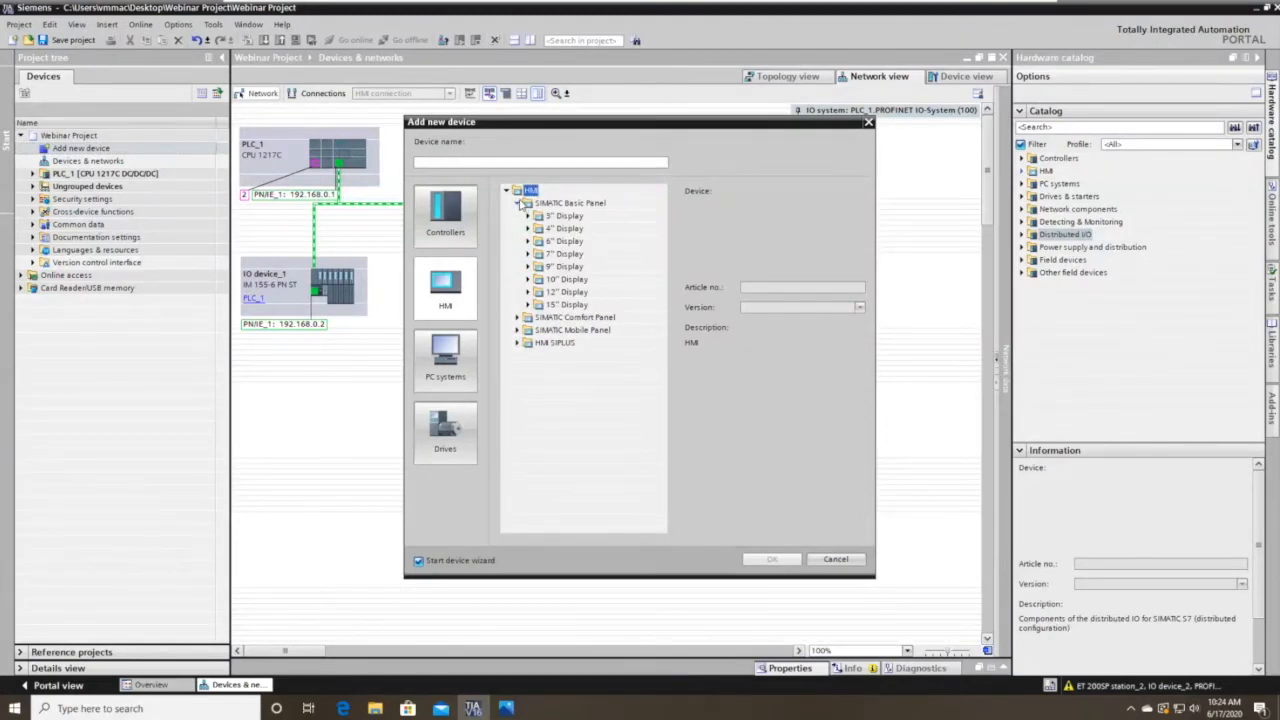
left_click(520, 203)
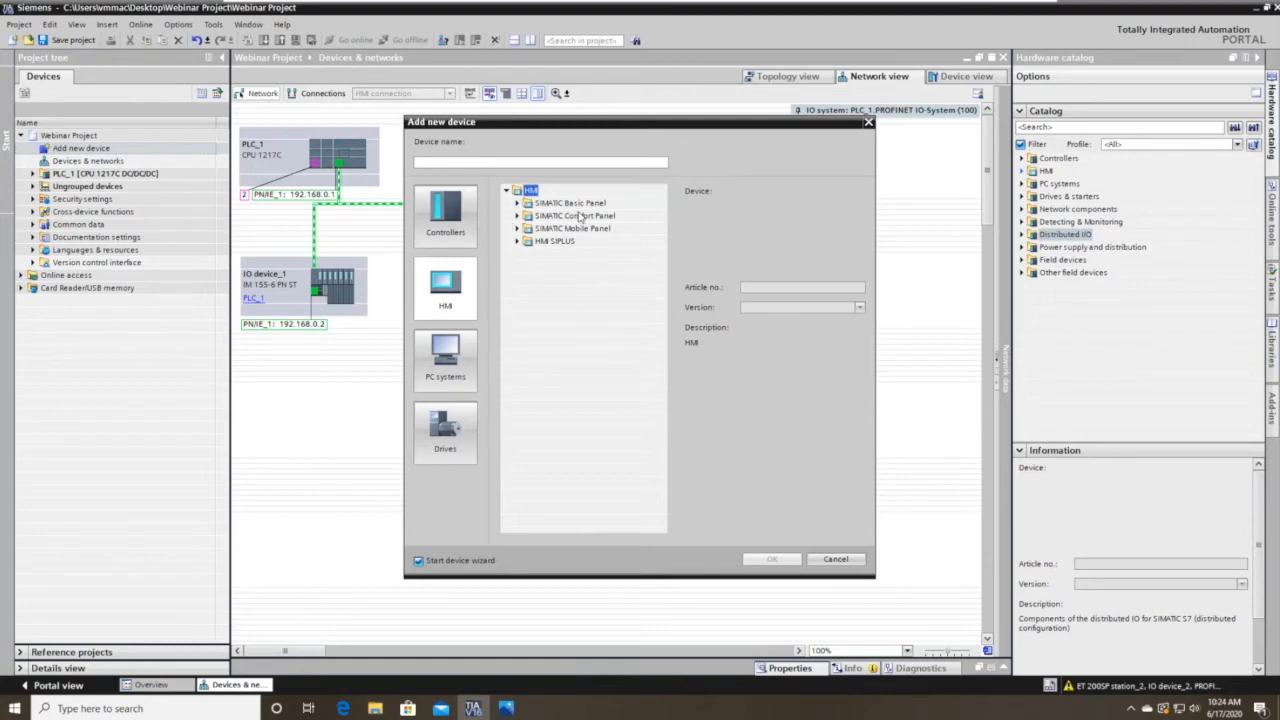
left_click(519, 229)
left_click(519, 229)
left_click(518, 242)
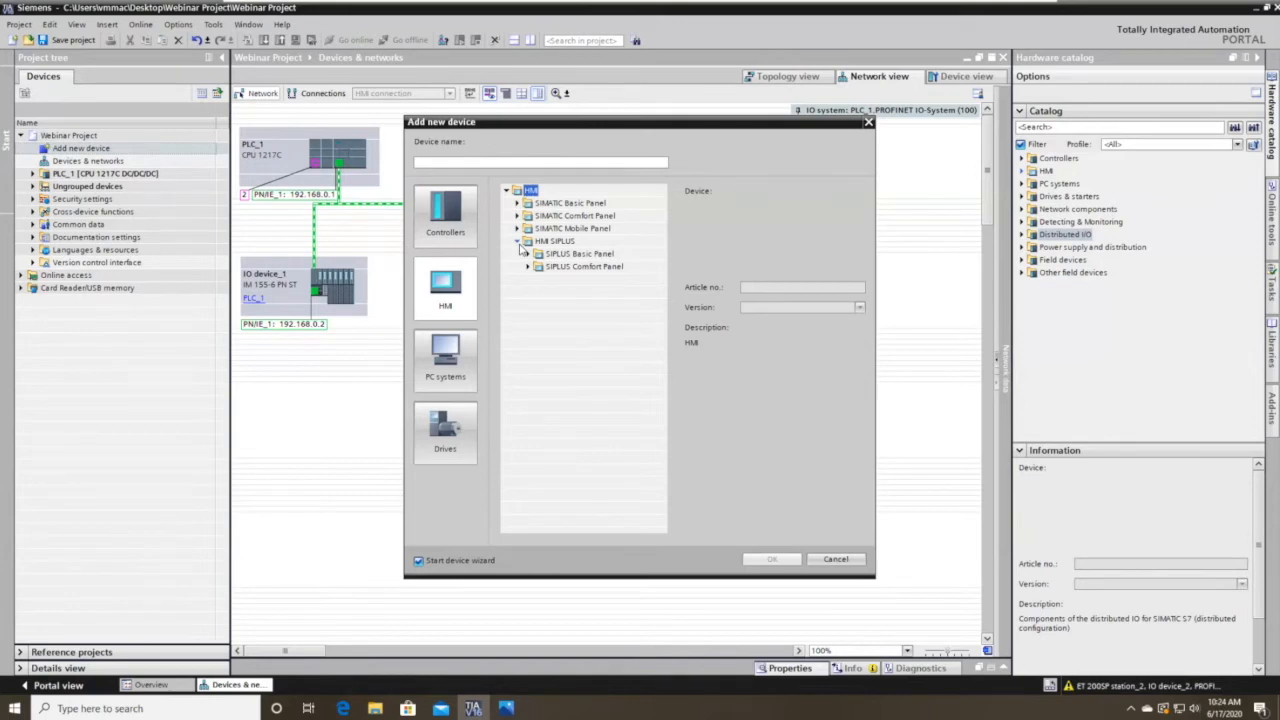
left_click(518, 242)
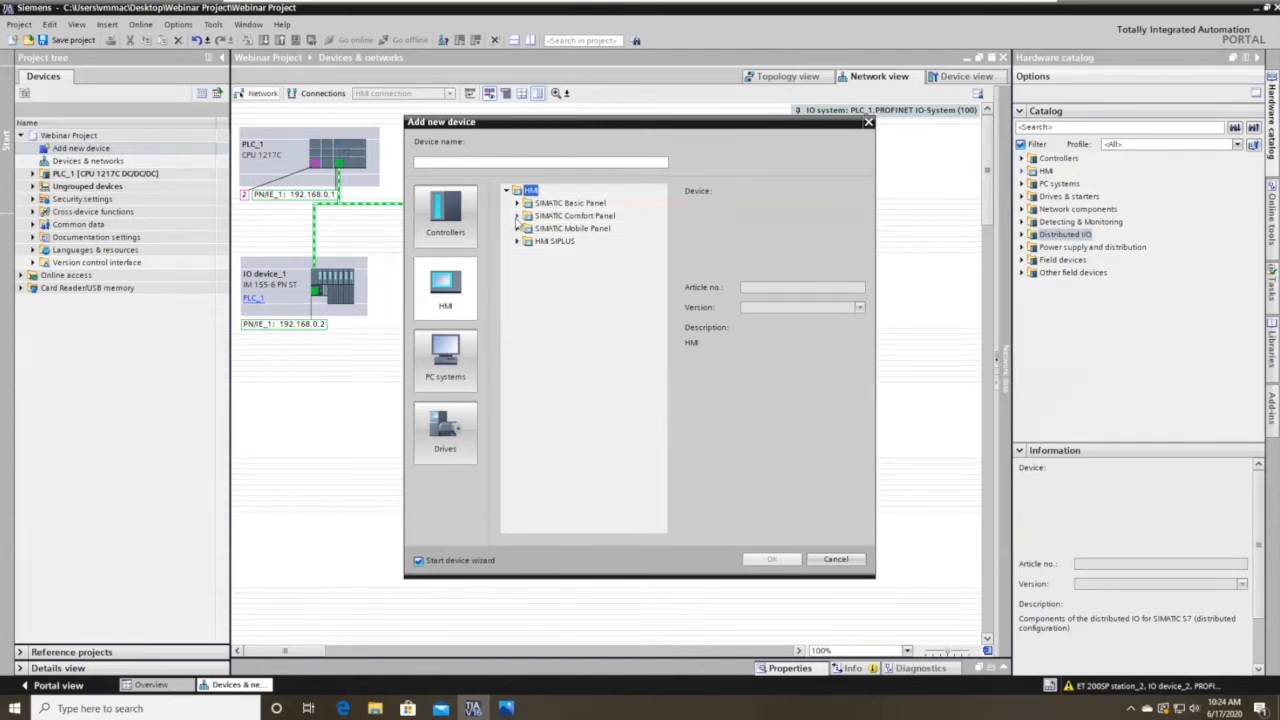
left_click(517, 216)
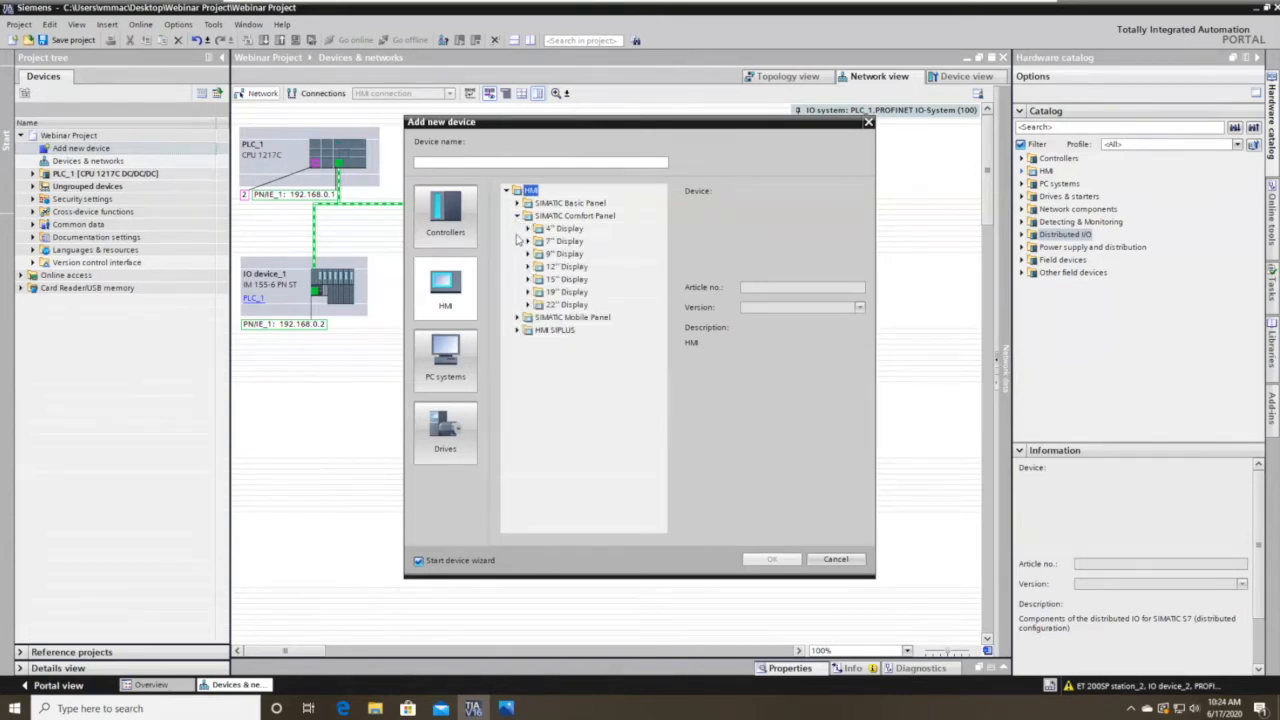
left_click(528, 242)
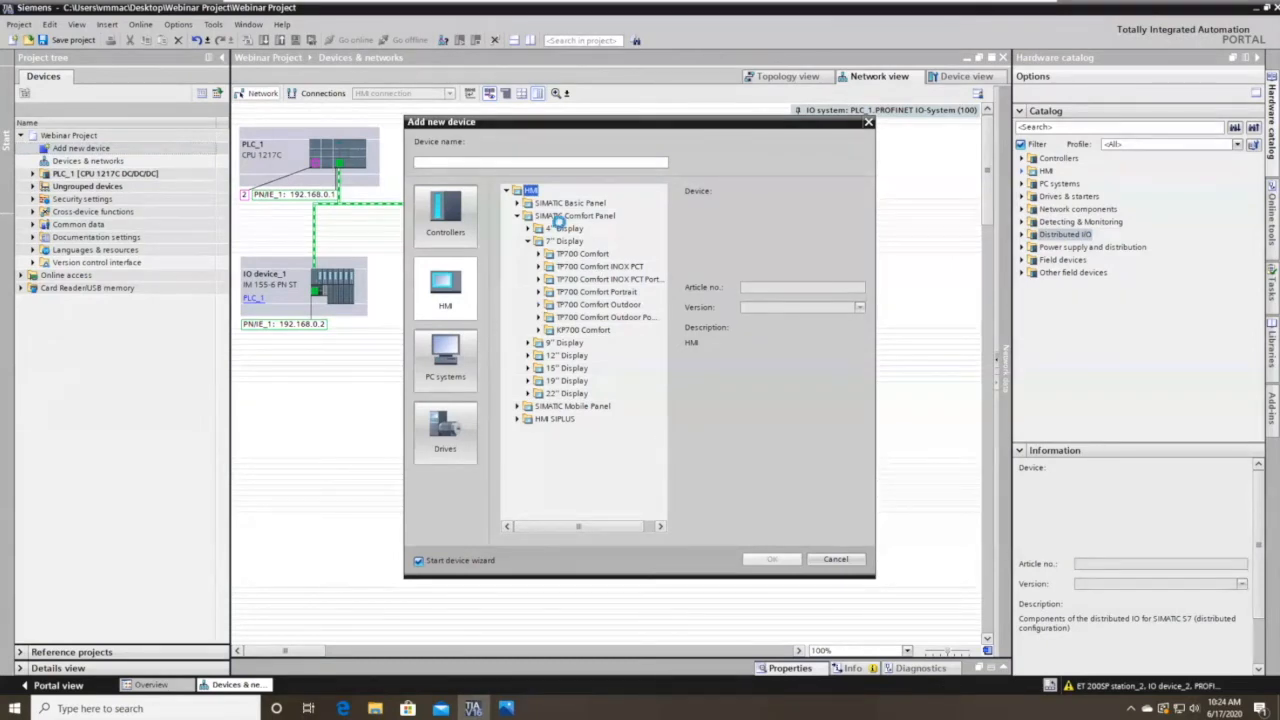
Add TP700 Comfort 6AV2 124-0GC01-0AX0 at version 16.0.0.0 with the device wizard enabled.
left_click(538, 254)
left_click(607, 266)
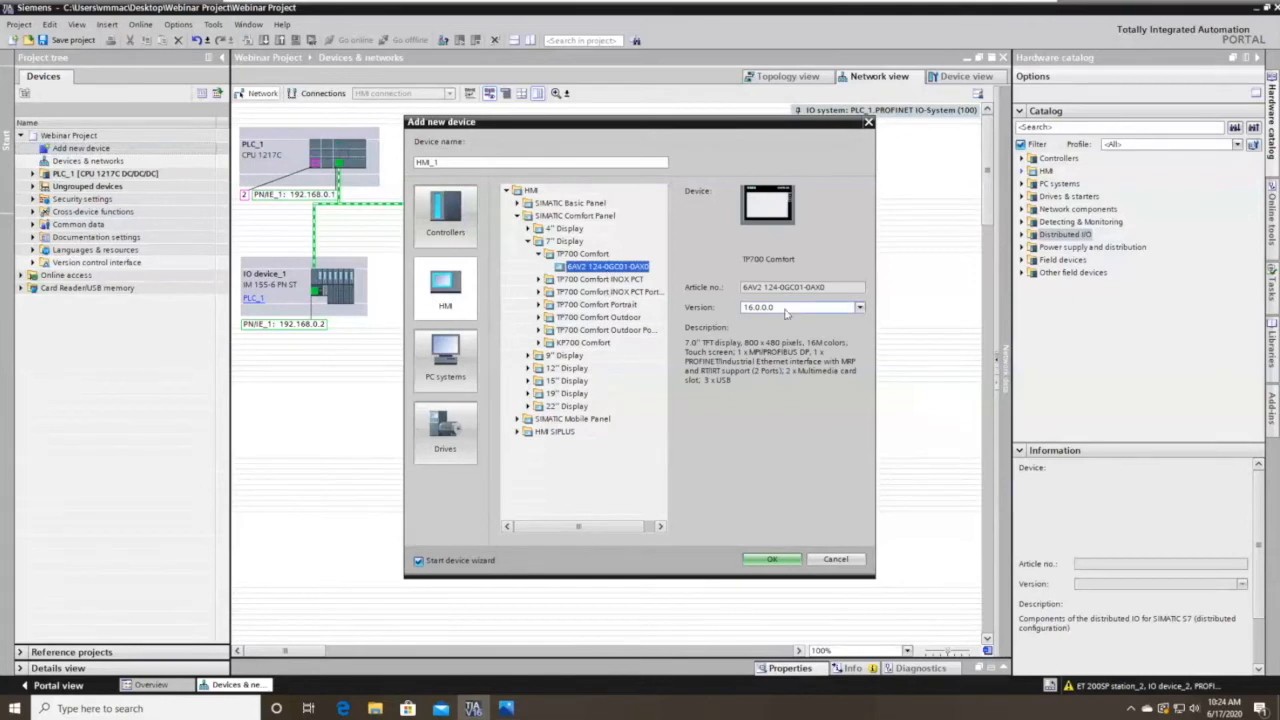
left_click_drag(770, 287, 806, 287)
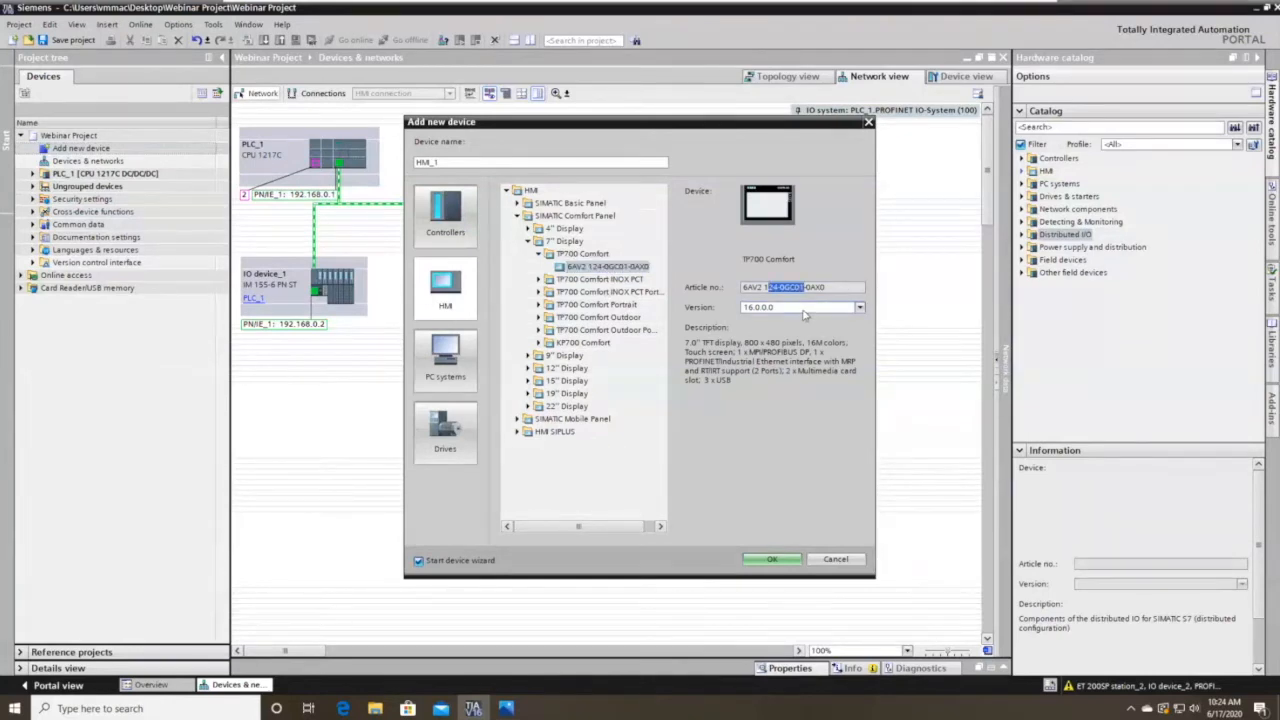
left_click(859, 307)
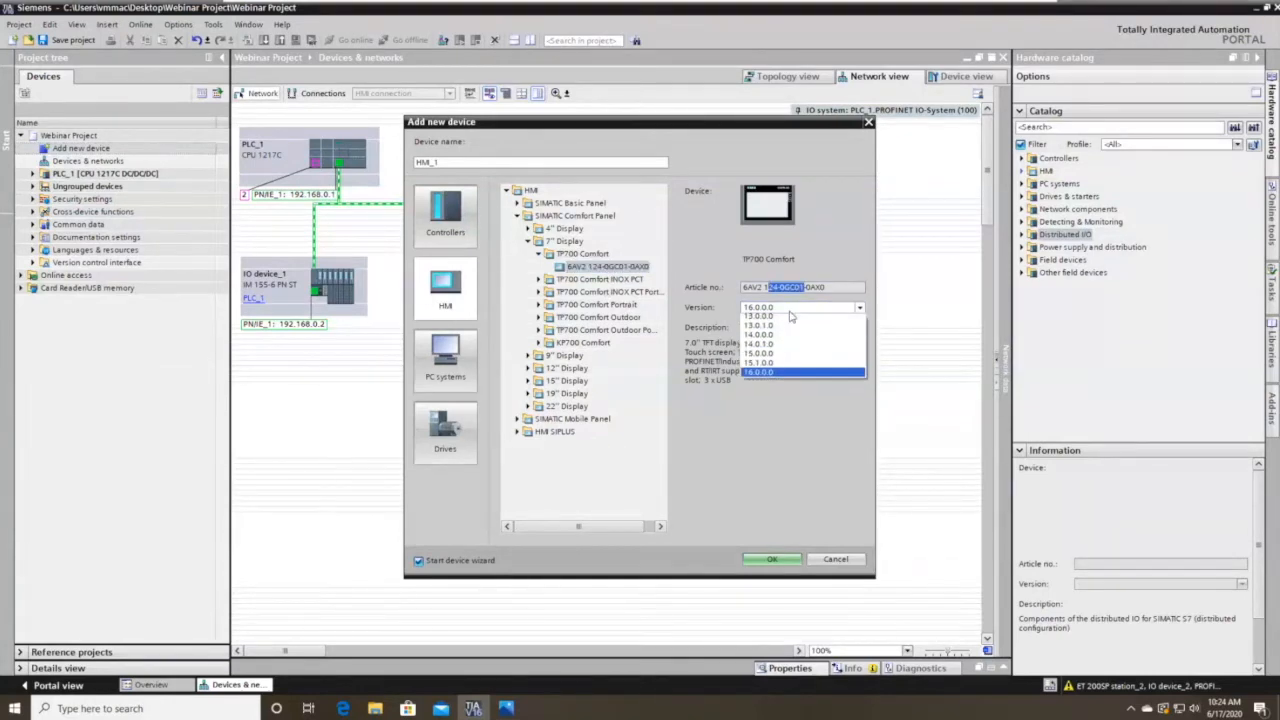
left_click(760, 376)
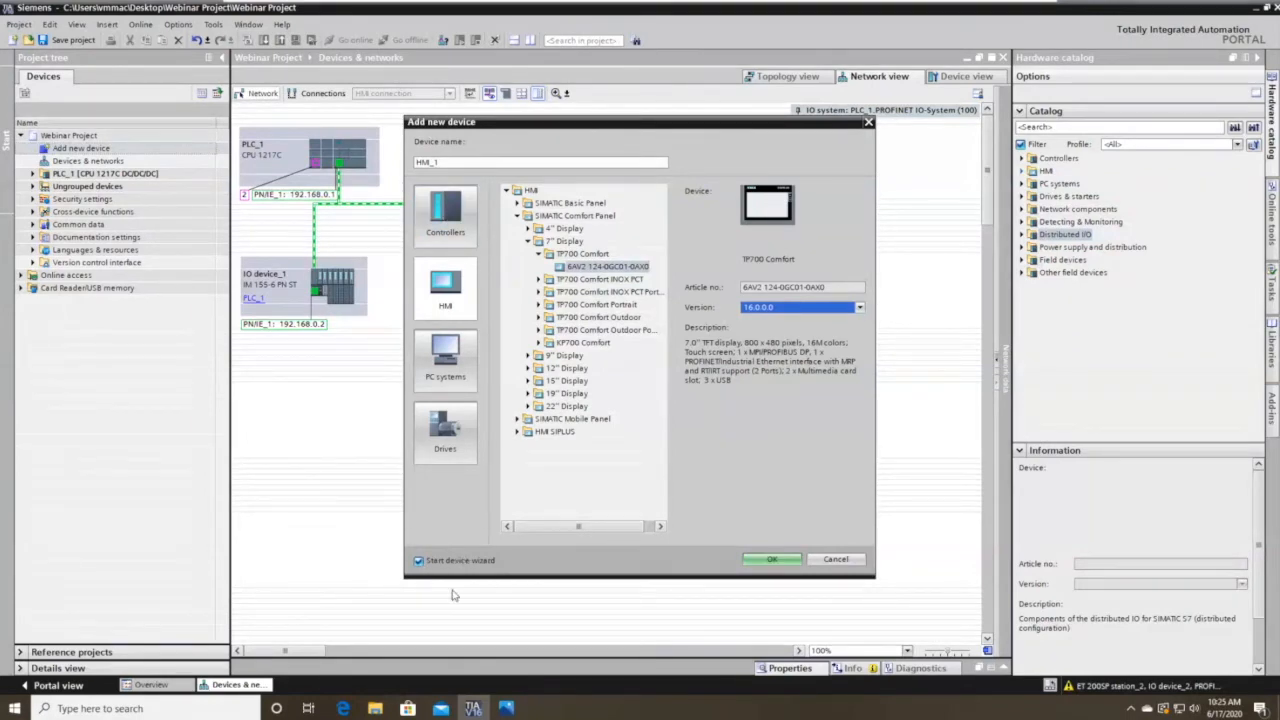
left_click(762, 563)
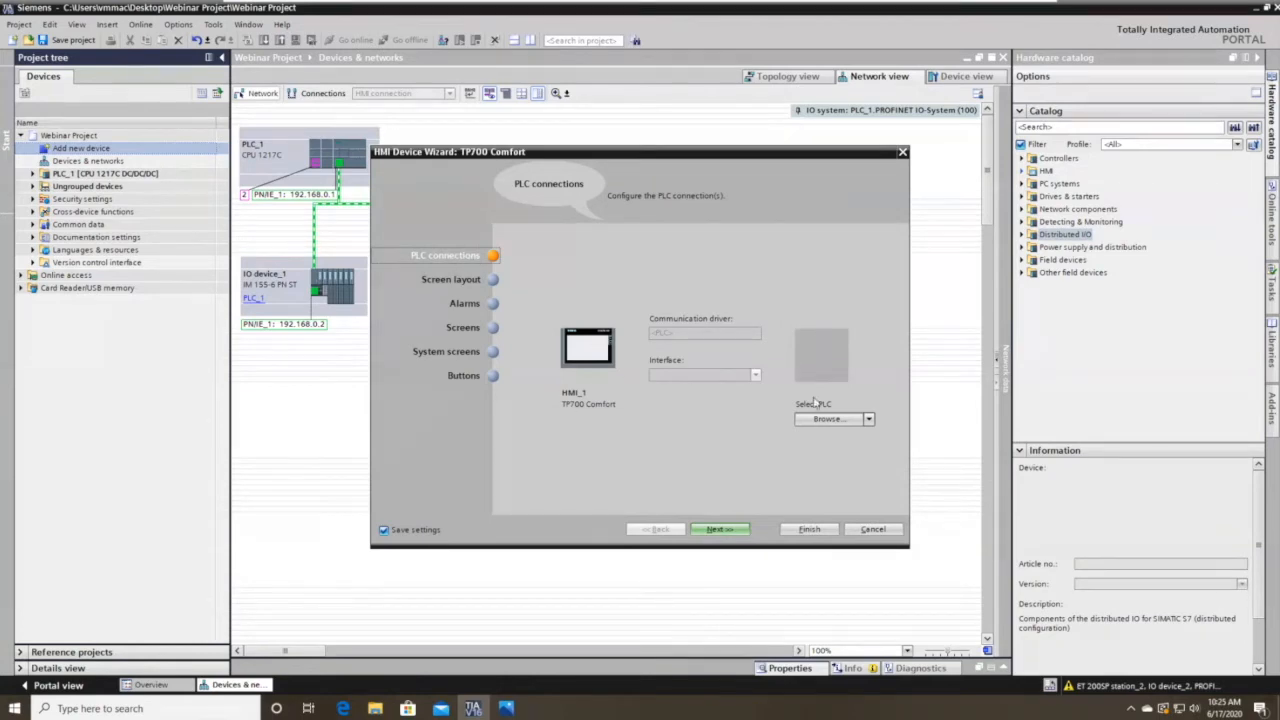
Connect HMI_1 to PLC_1 over ETHERNET and continue to the screen layout.
left_click(835, 419)
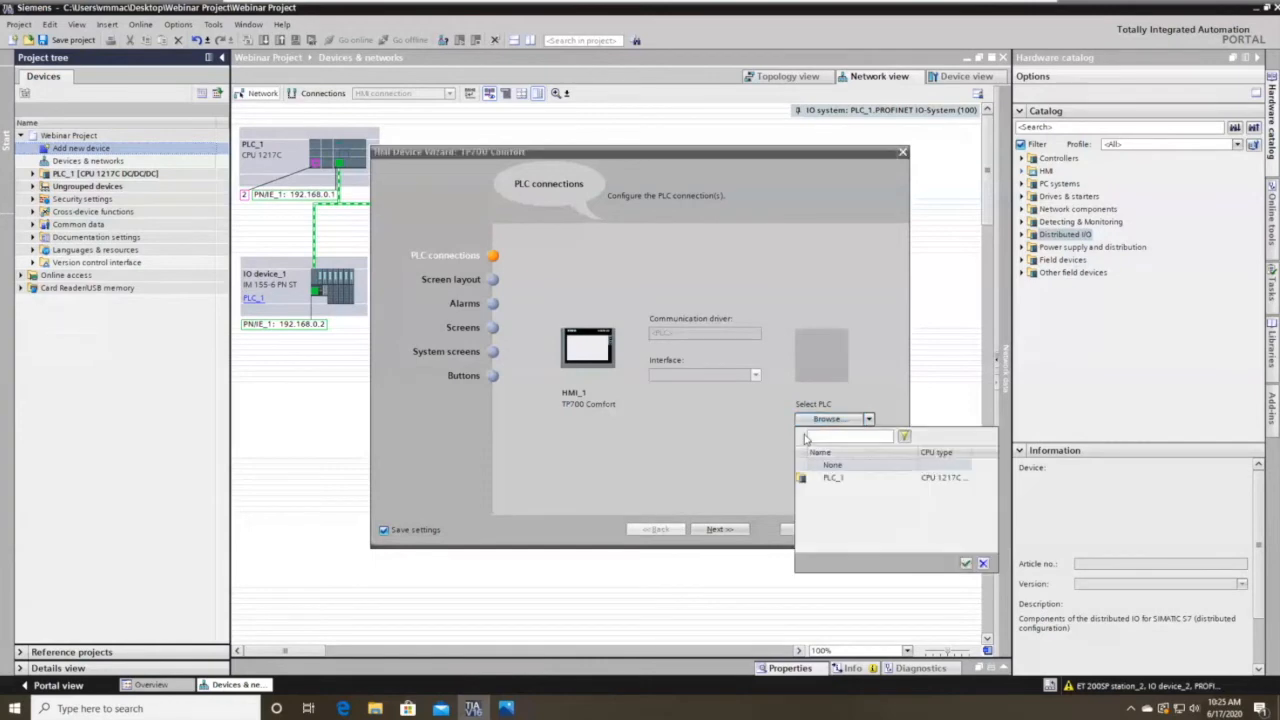
left_click(902, 478)
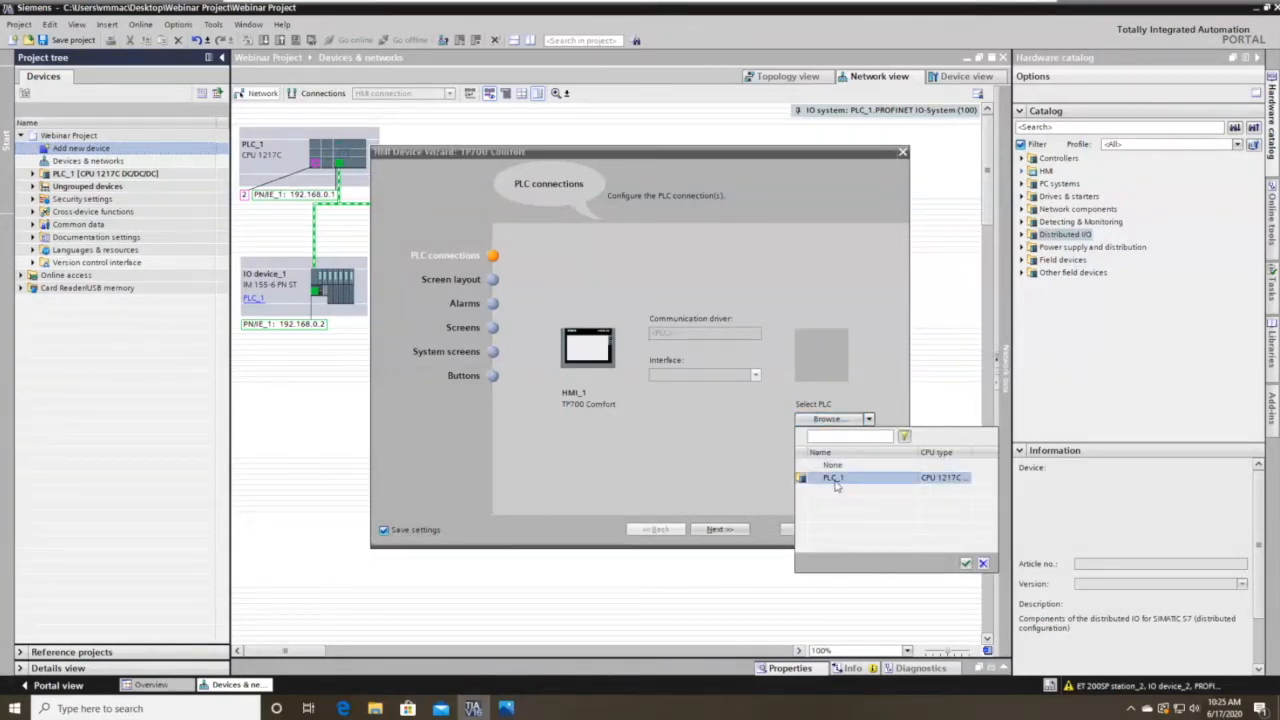
left_click(966, 565)
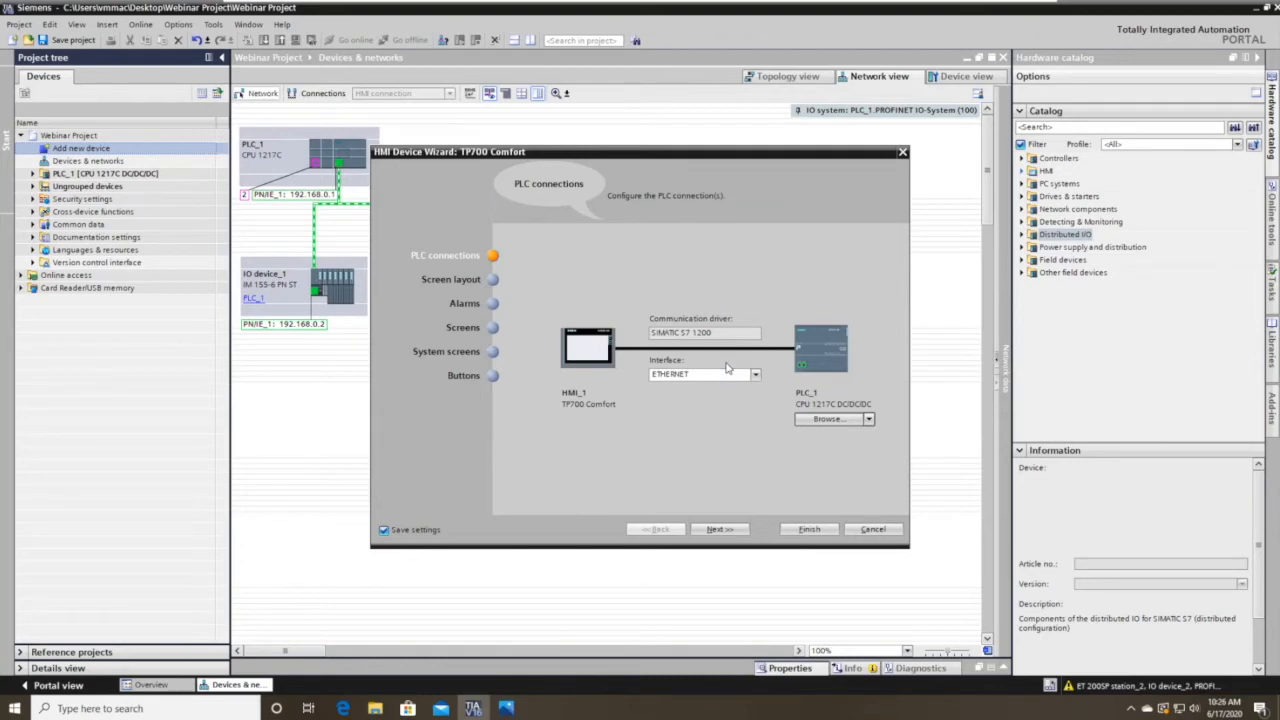
left_click(716, 530)
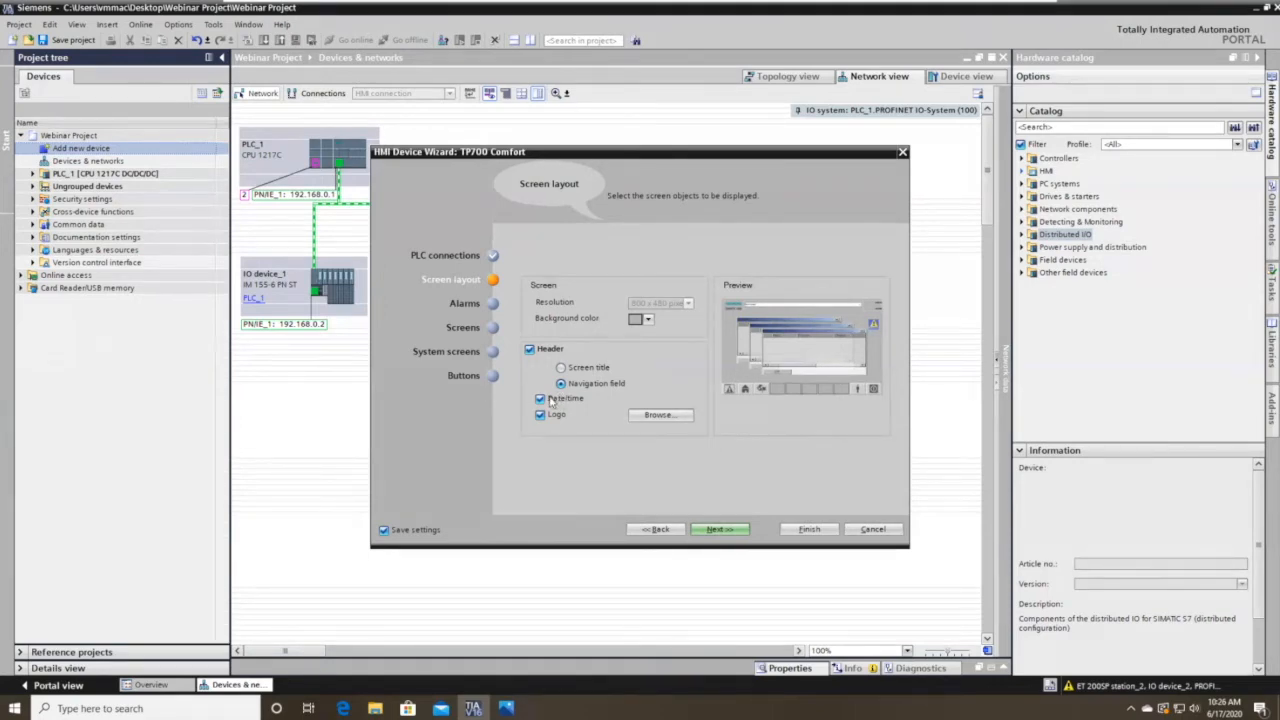
Keep the default screen layout without adding a logo image.
left_click(658, 414)
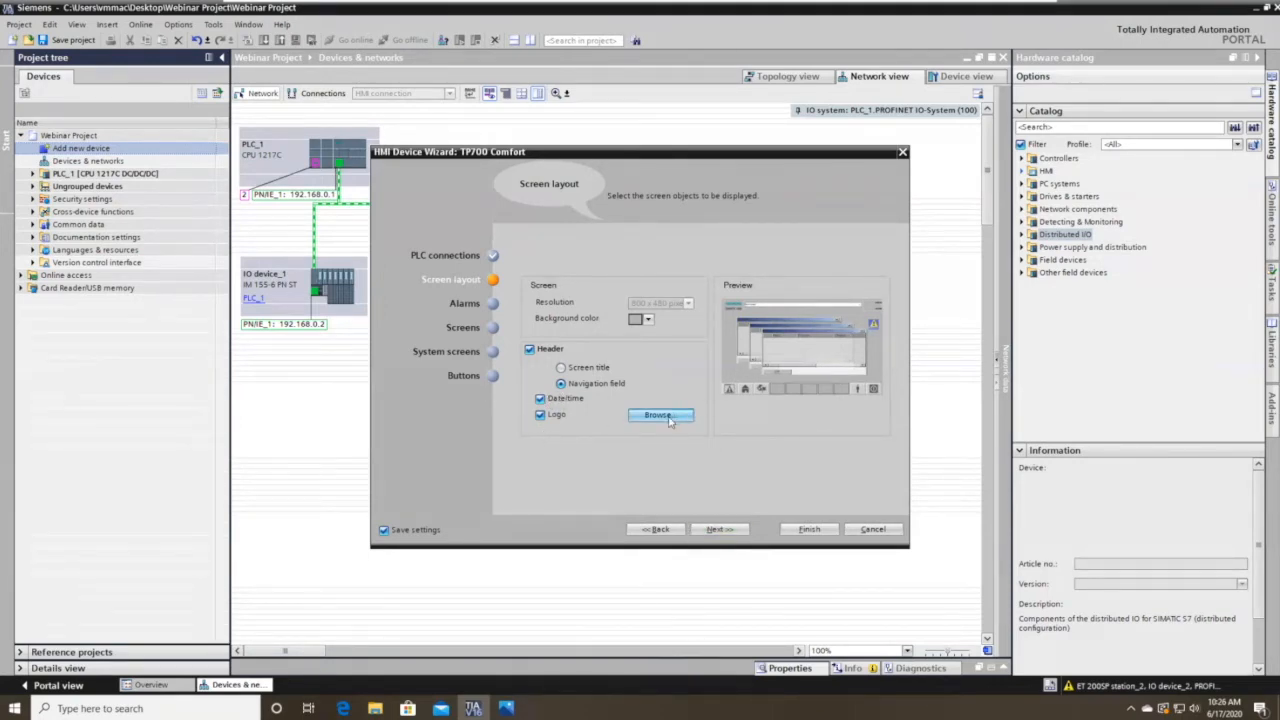
left_click(996, 167)
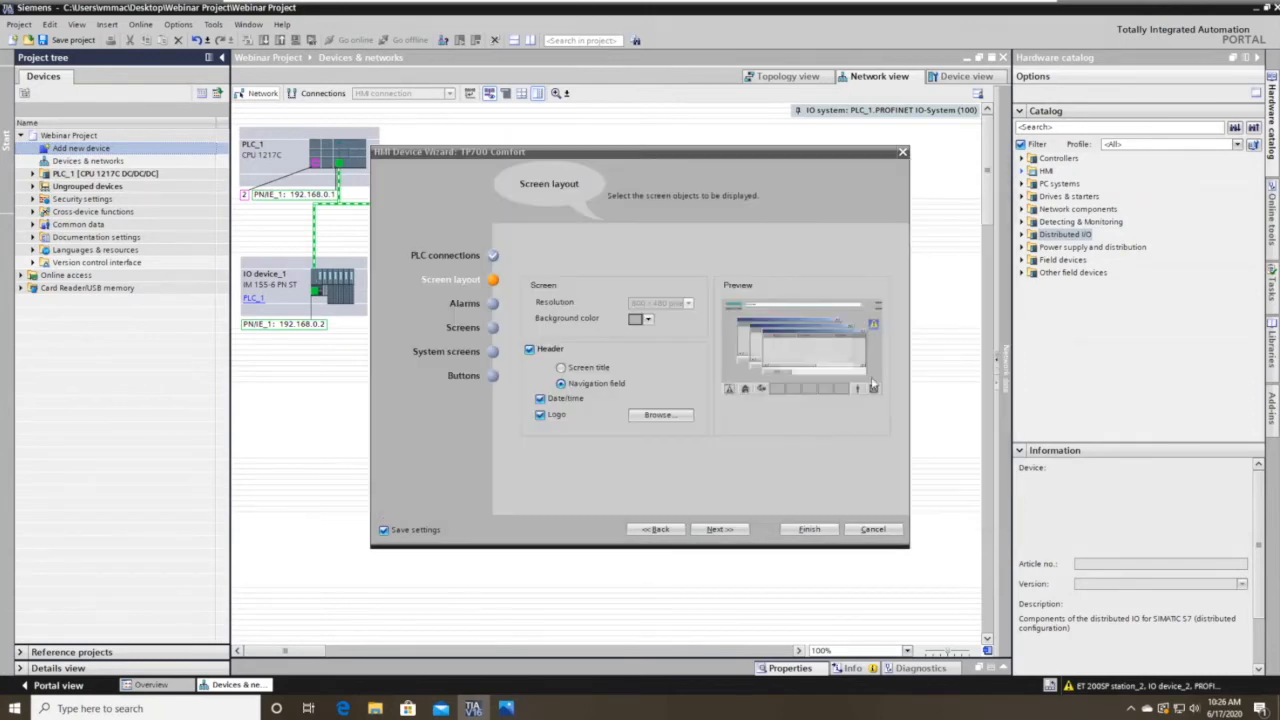
left_click(722, 530)
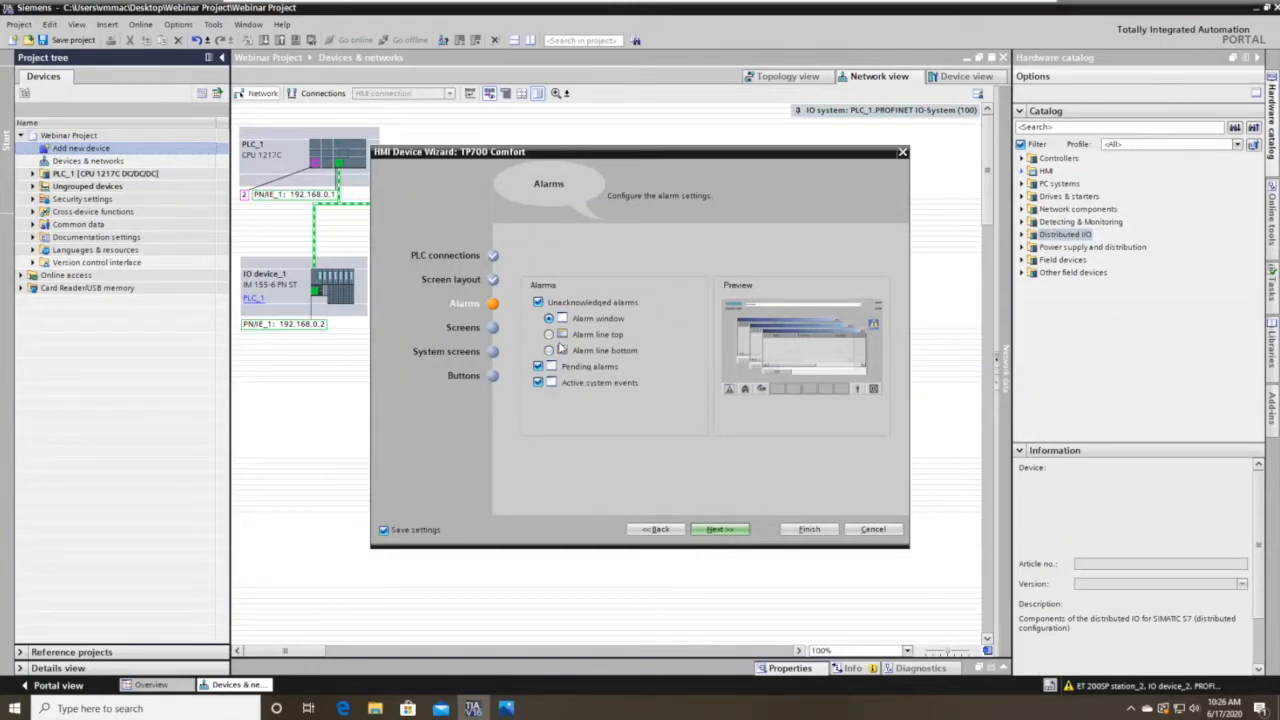
Keep unacknowledged alarms enabled and continue to screen navigation.
left_click(539, 302)
left_click(540, 303)
left_click(720, 530)
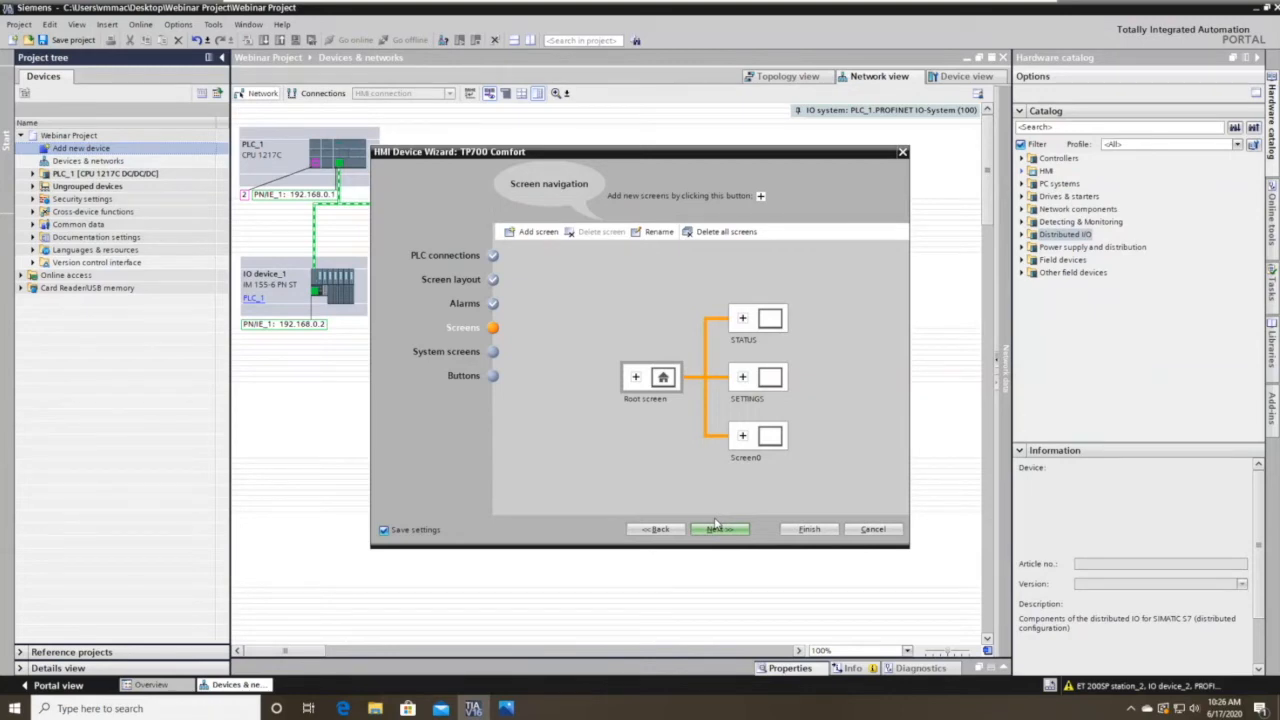
Delete all preset screens and add a STATUS screen under Root.
left_click(722, 231)
left_click(688, 382)
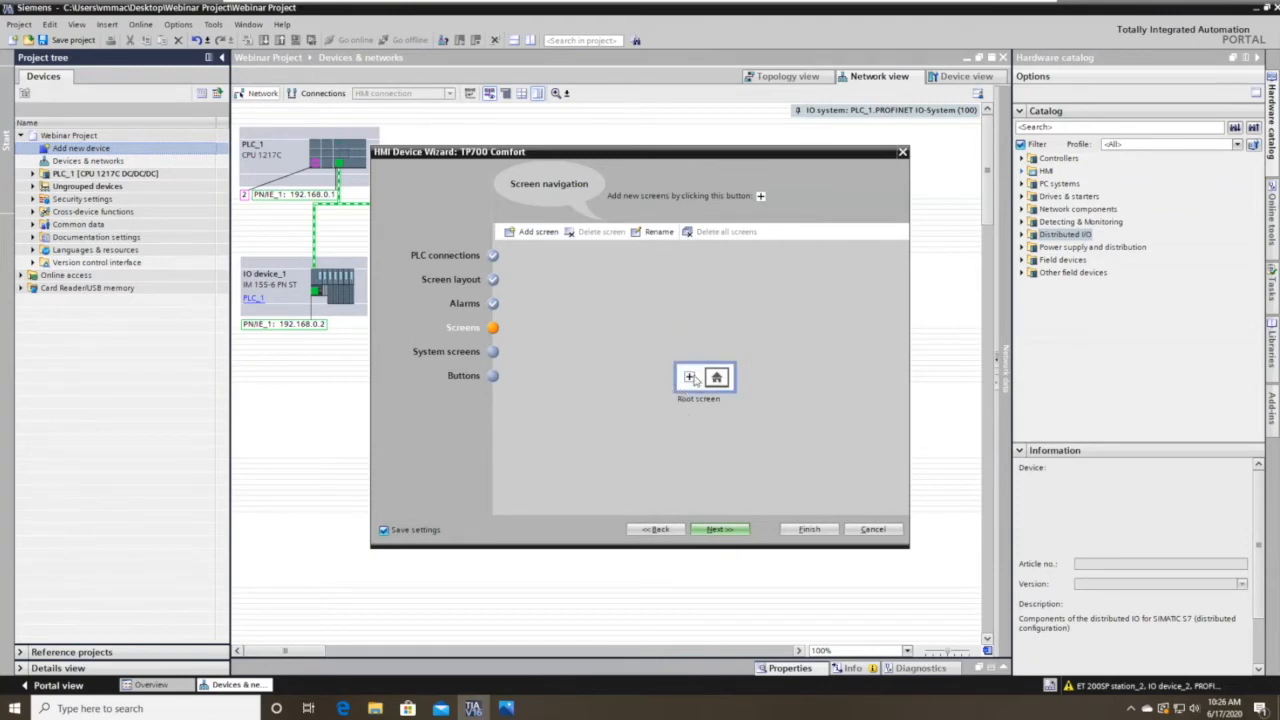
left_click(689, 377)
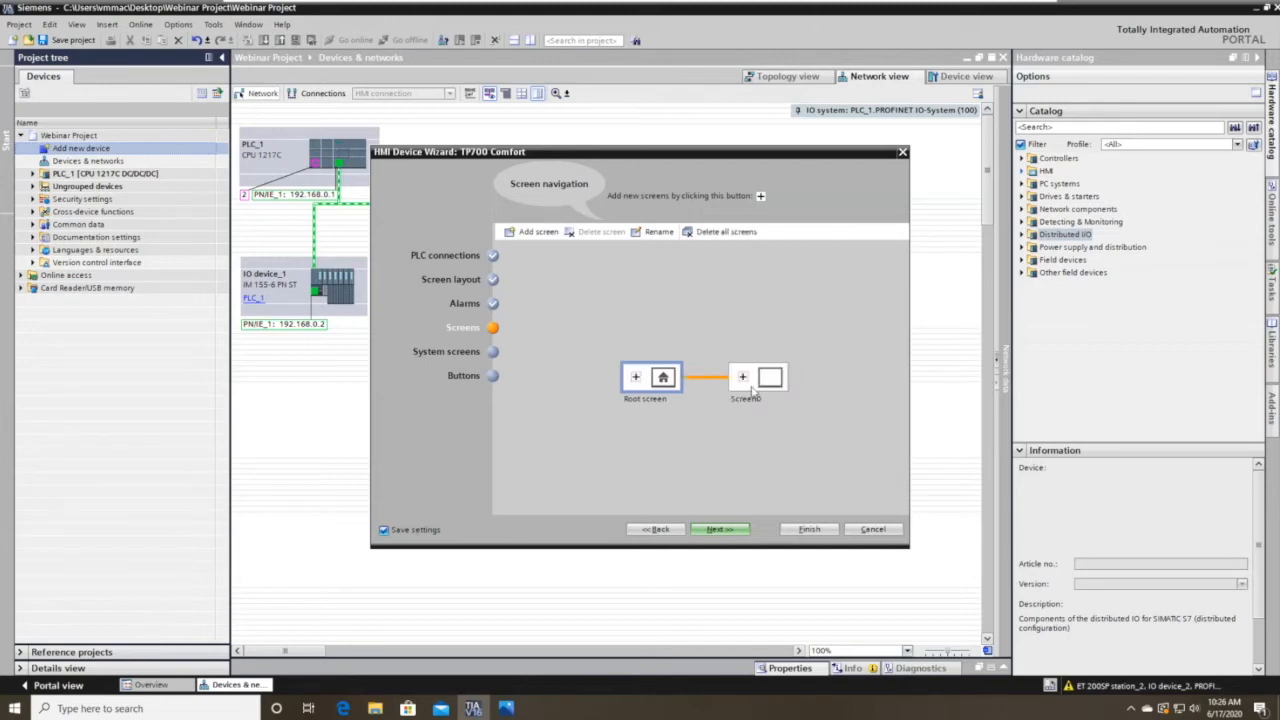
left_click(757, 403)
left_click(756, 403)
type("S1")
key("Return")
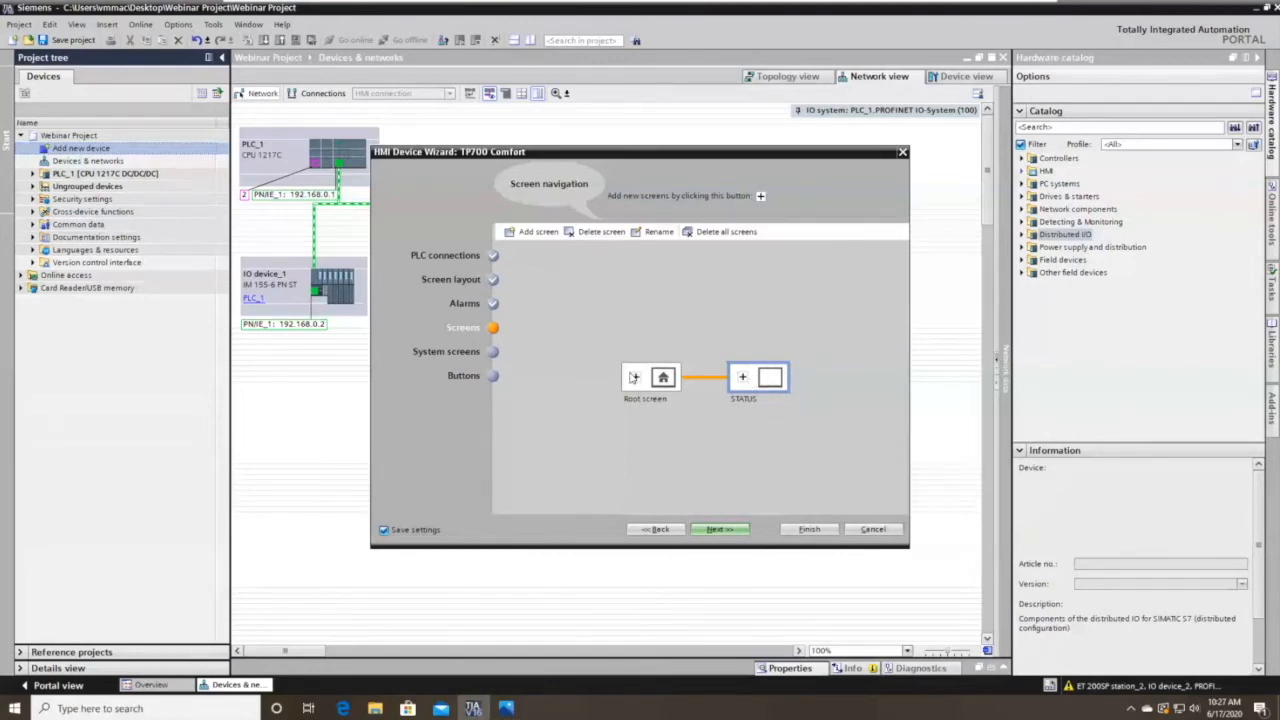
Add a second child screen under Root named properties.
left_click(635, 377)
left_click(745, 428)
left_click(744, 428)
type("B")
type("ro")
type("j")
type("per")
type("ties")
key("Return")
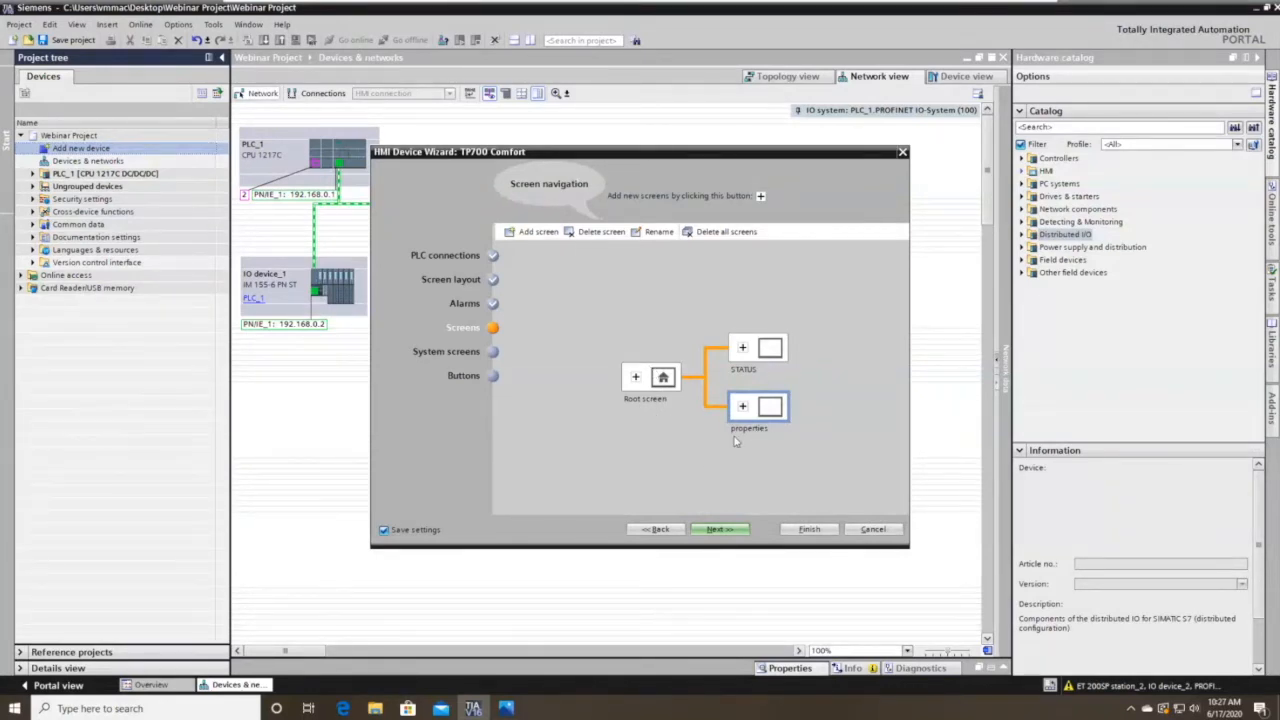
Add and then delete an extra Screen0, and continue to system screens.
left_click(742, 405)
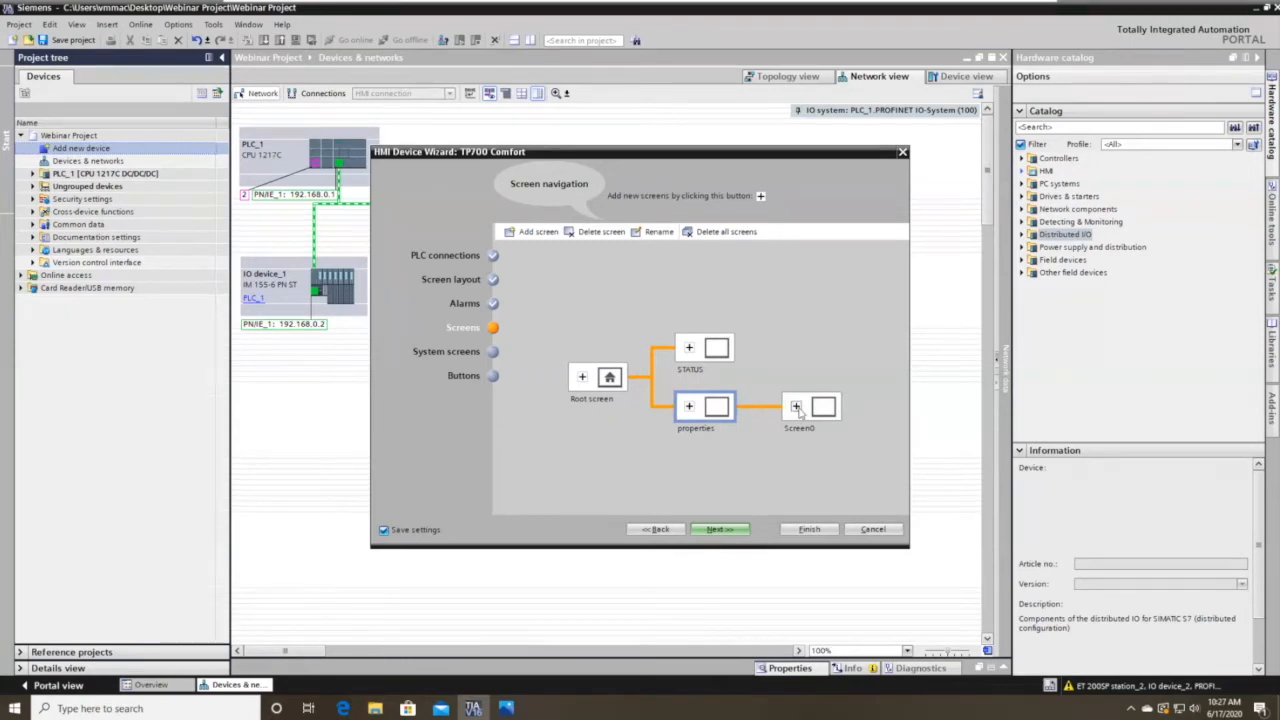
right_click(805, 413)
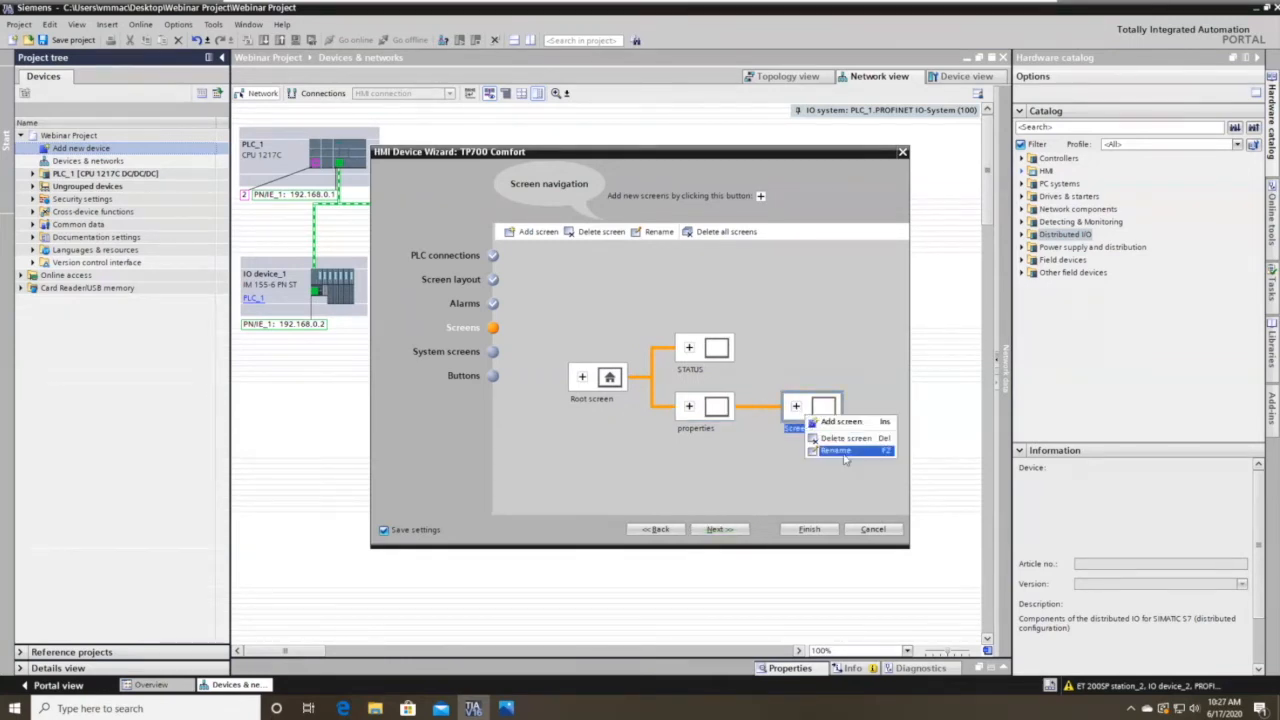
left_click(840, 450)
right_click(815, 418)
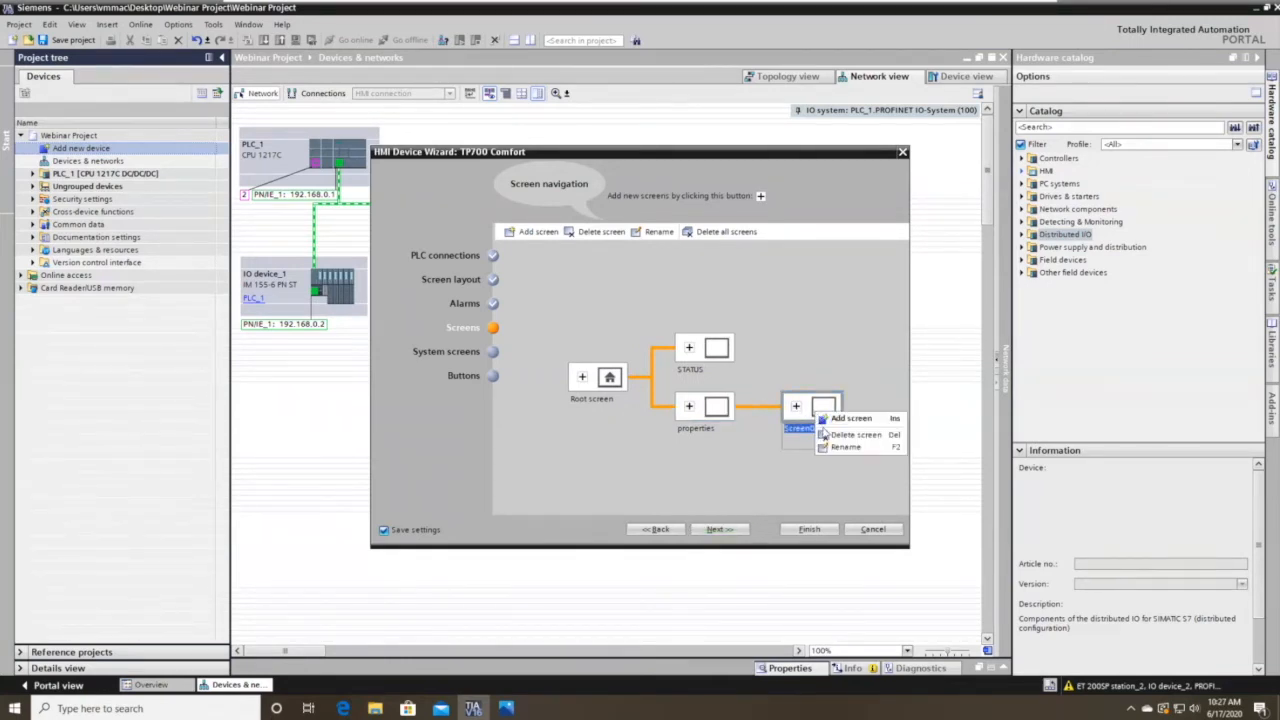
left_click(834, 432)
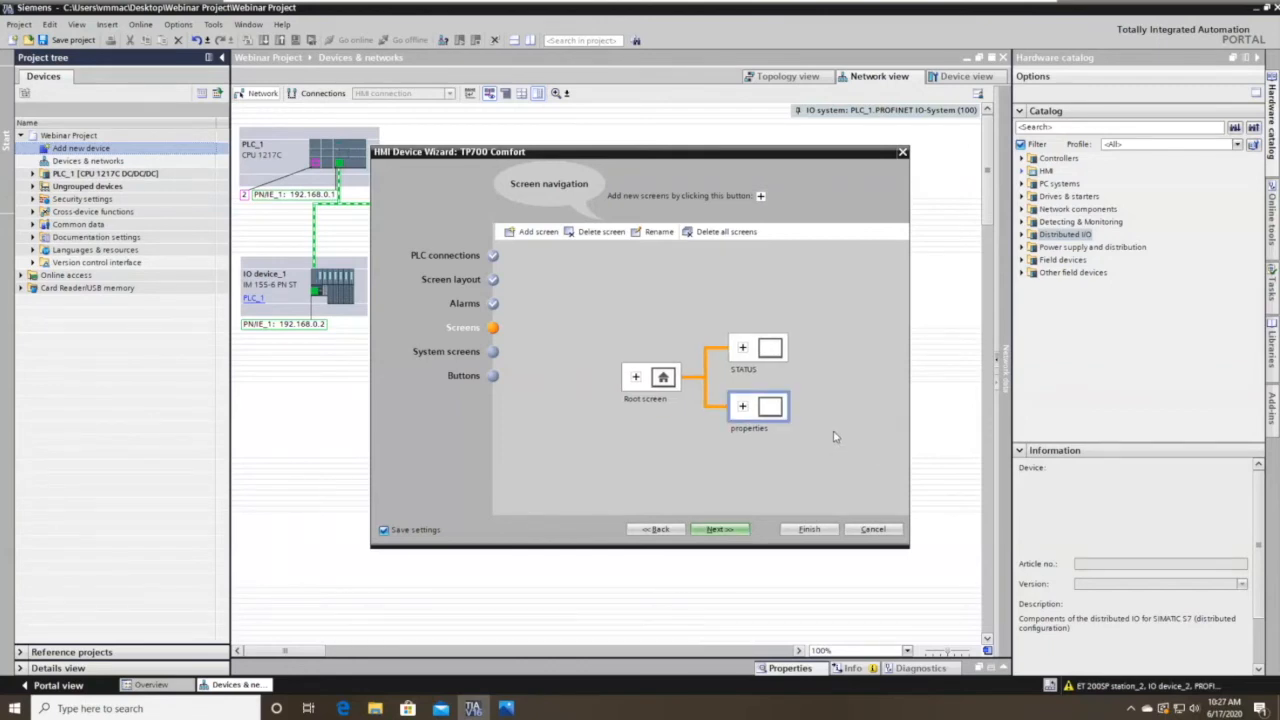
left_click(730, 530)
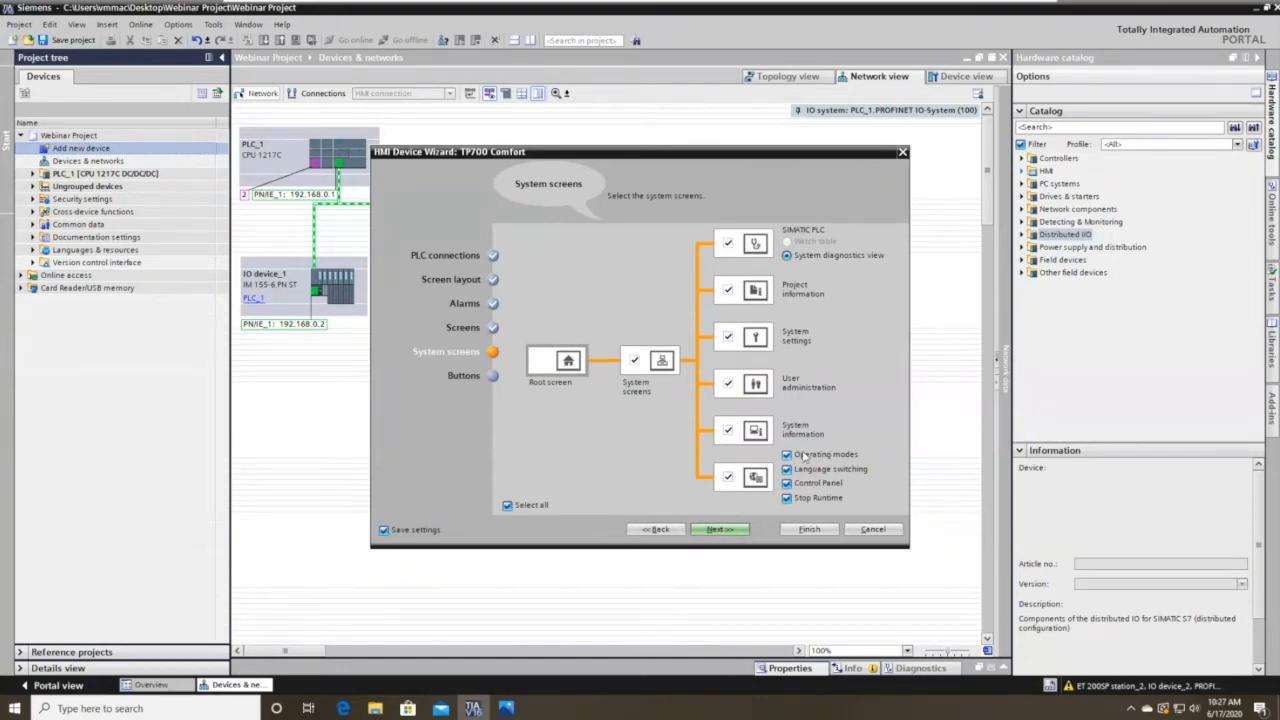
Keep all system screens selected and continue to the button settings.
left_click(507, 506)
left_click(507, 506)
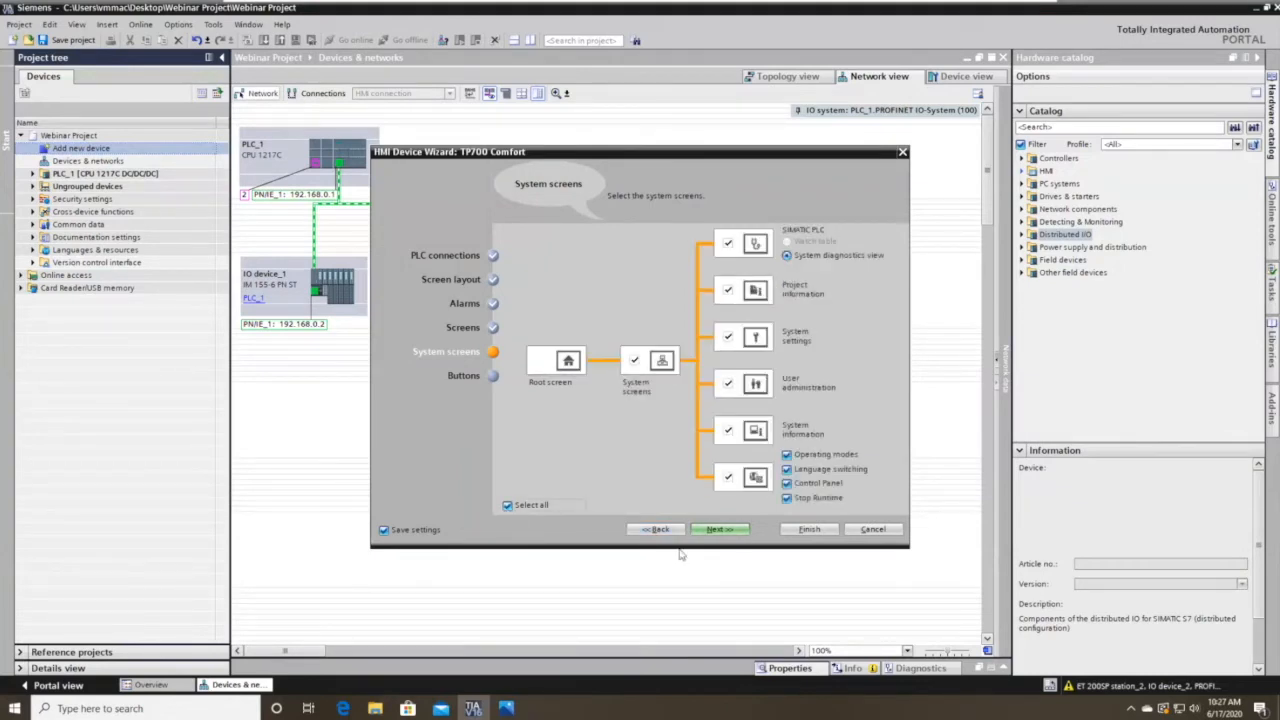
left_click(720, 529)
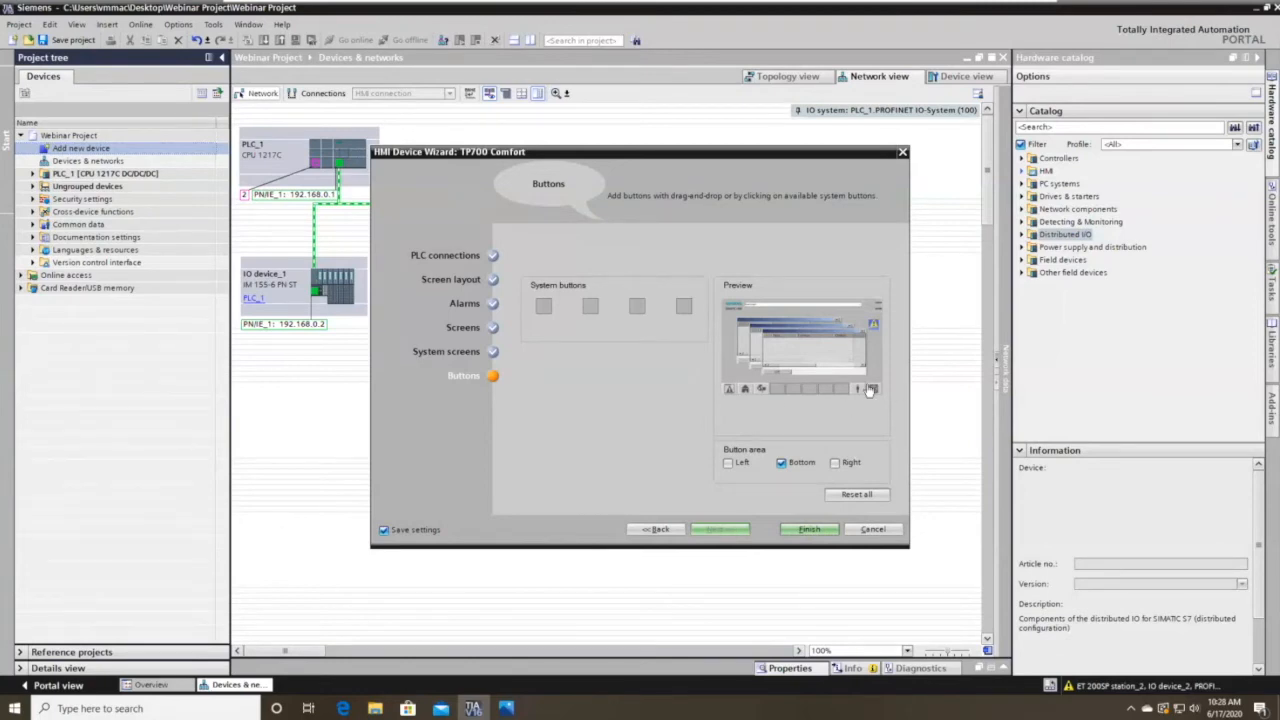
Leave the Start screen button unassigned with the Bottom button area, and finish the wizard.
left_click(744, 389)
left_click_drag(546, 306, 745, 390)
left_click(806, 537)
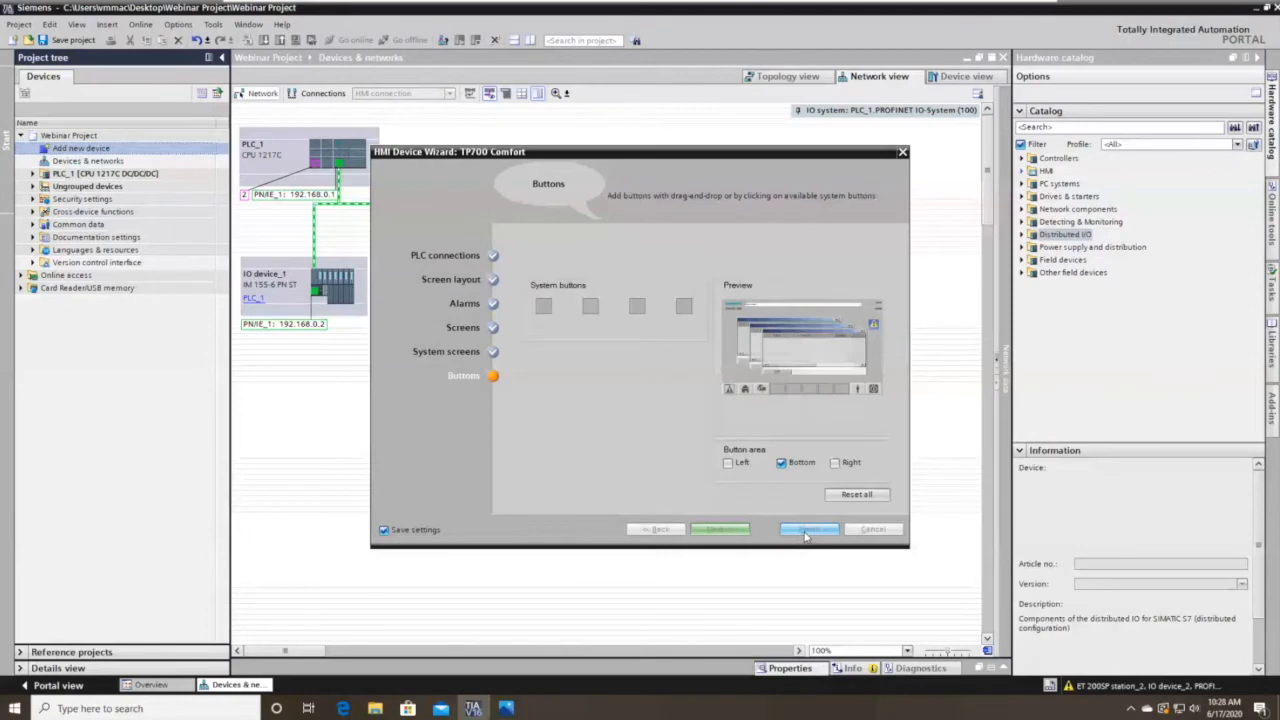
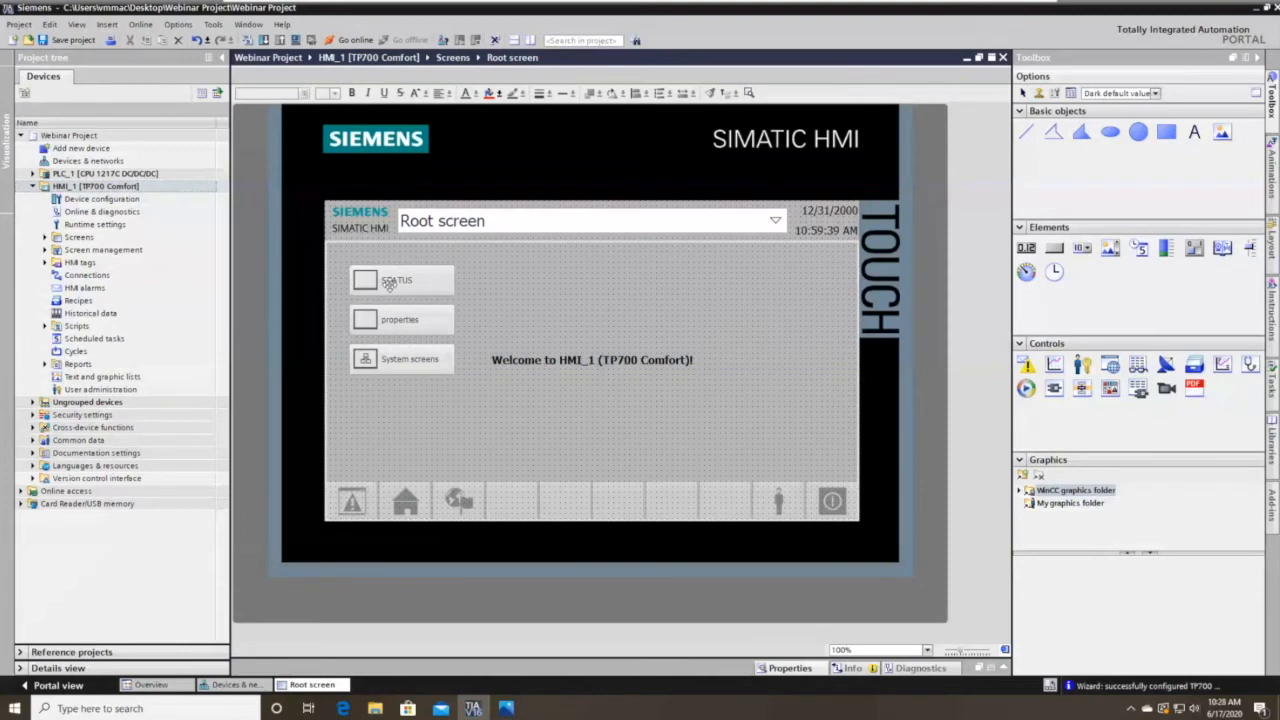
Close the Root screen editor, move HMI_1 beside PLC_1, and collapse HMI_1 in the tree.
left_click(390, 283)
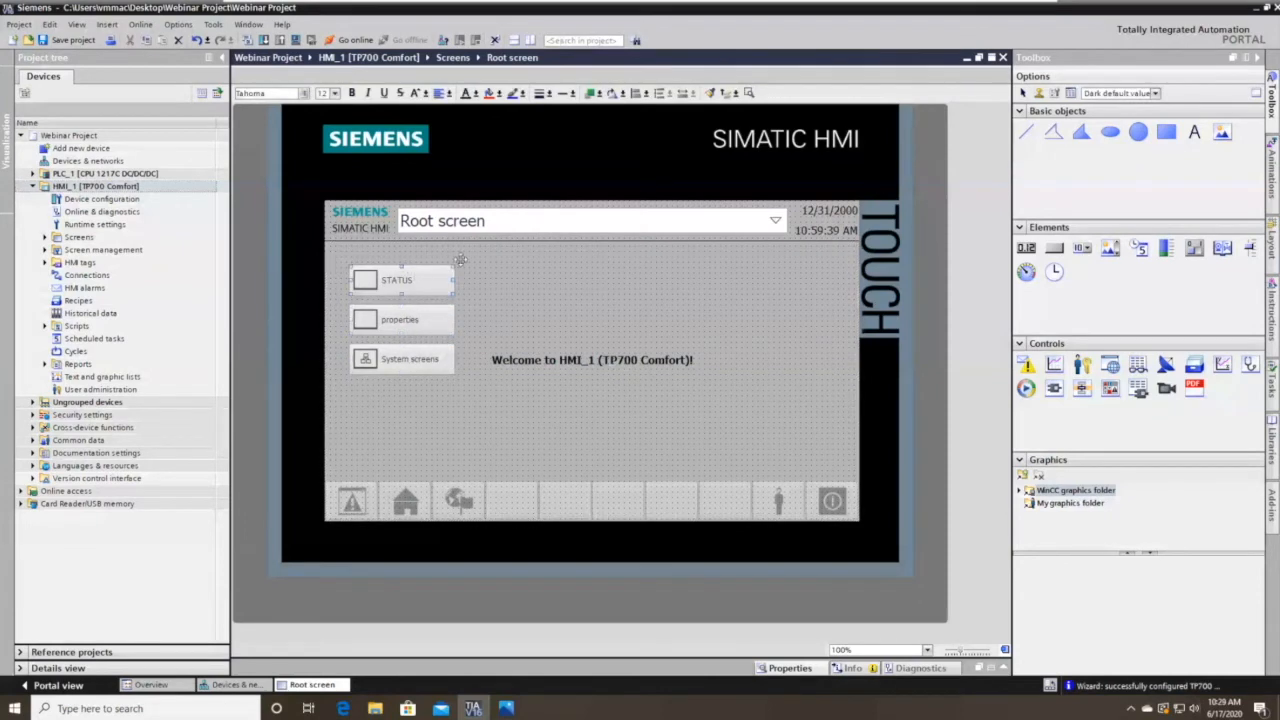
left_click(1004, 58)
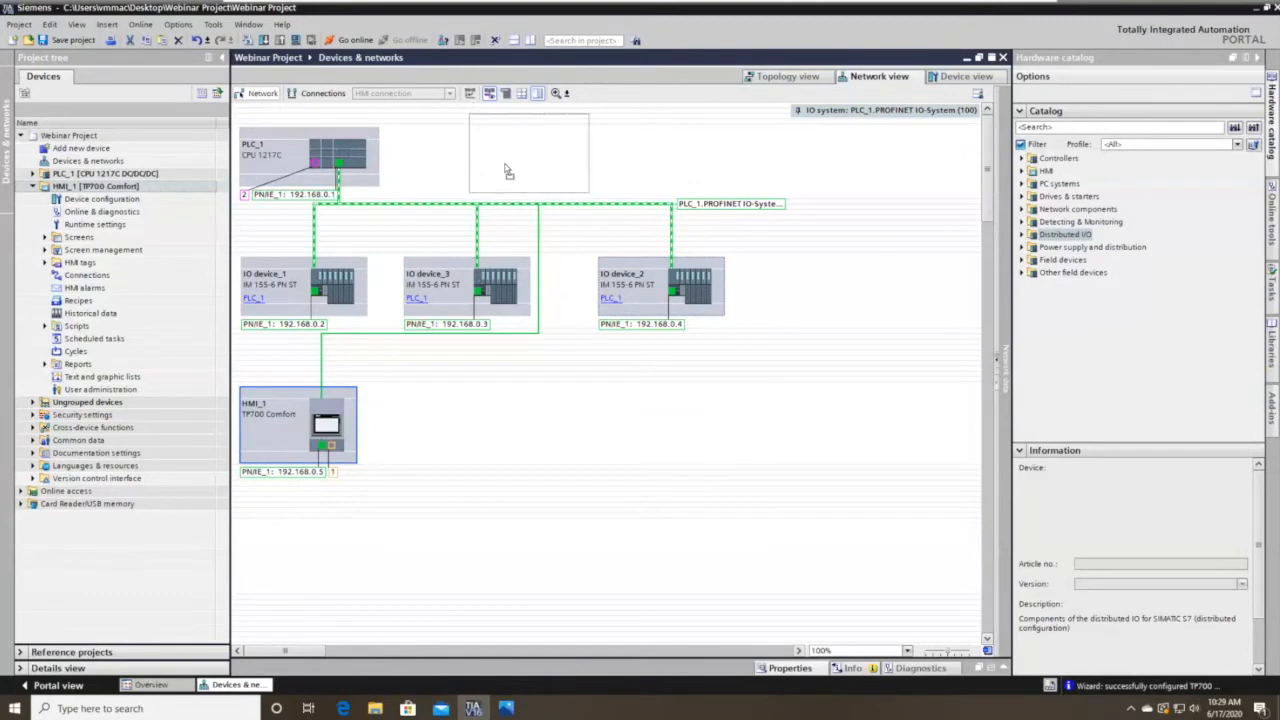
left_click_drag(507, 172, 508, 172)
left_click_drag(785, 170, 452, 195)
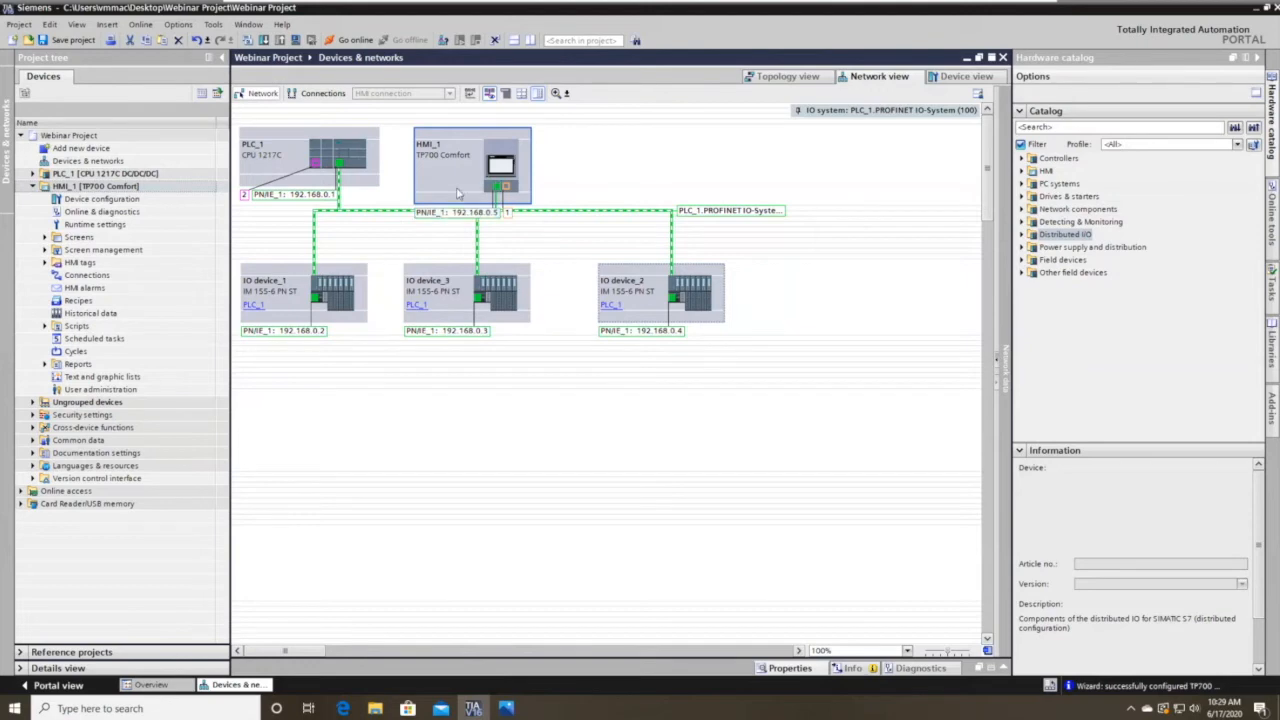
left_click(35, 188)
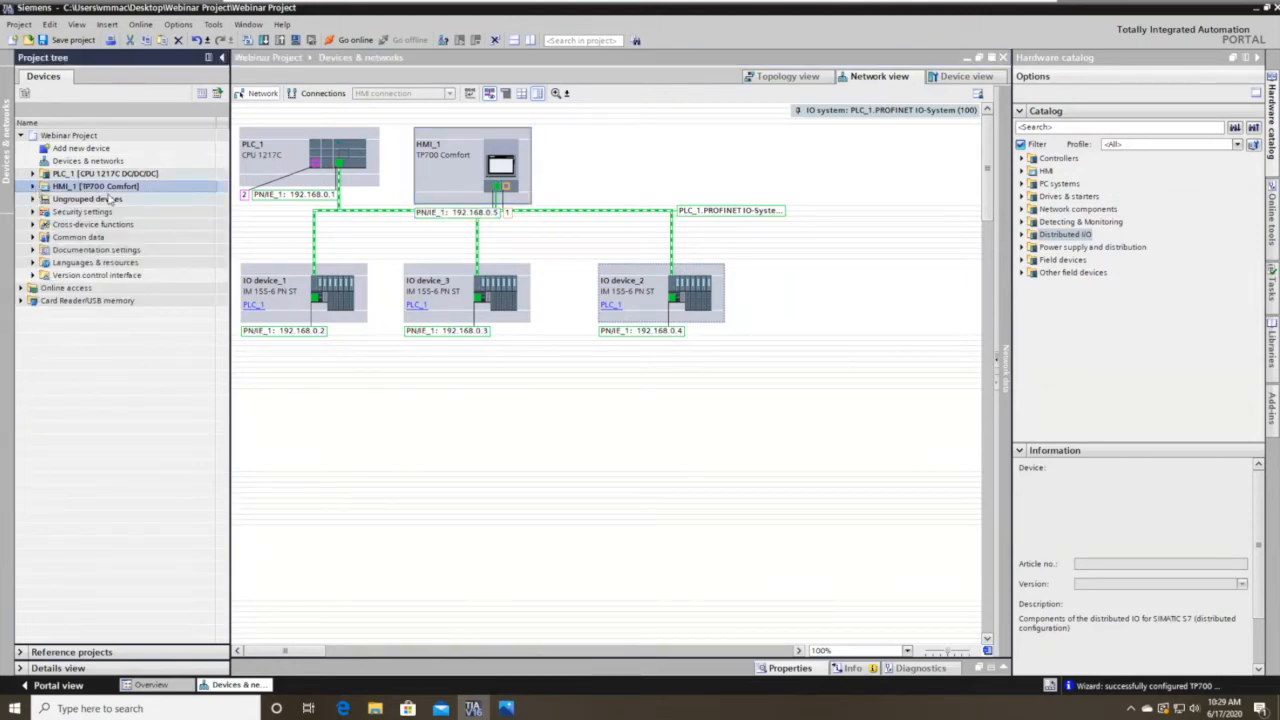
Start adding a new device under Drives and read the SINAMICS G110M and G120 descriptions.
double_click(112, 150)
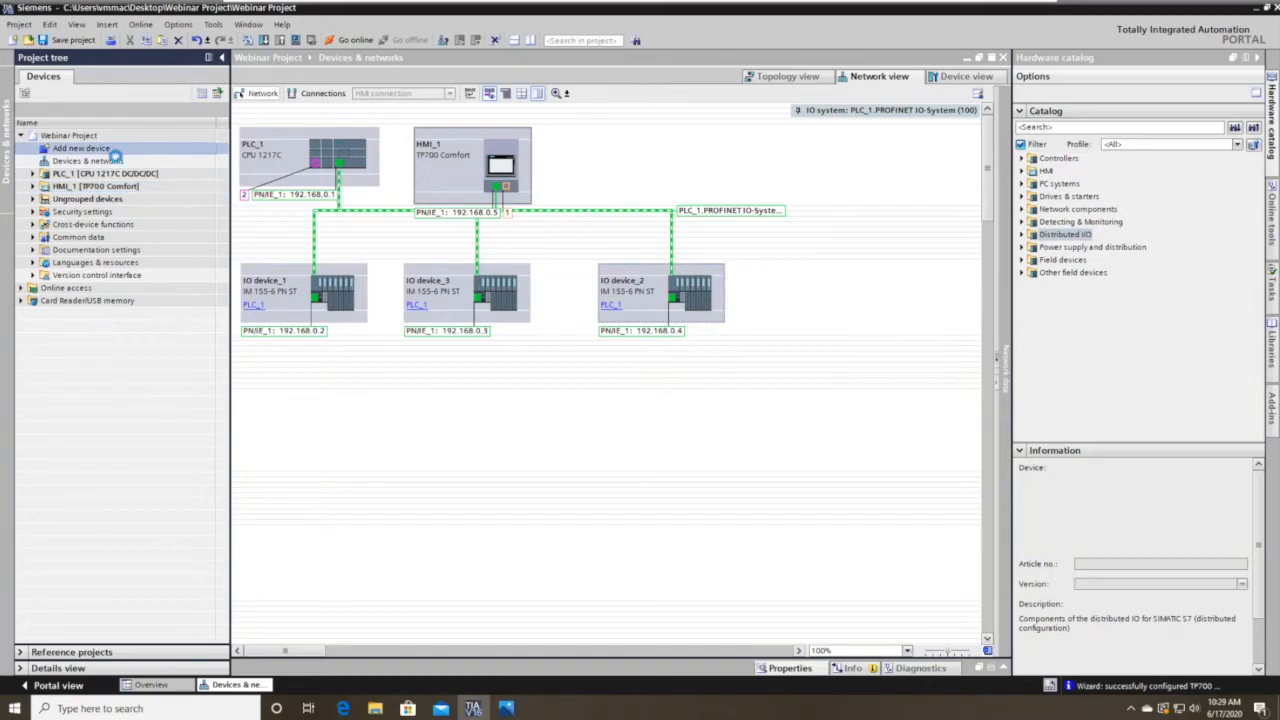
left_click(450, 428)
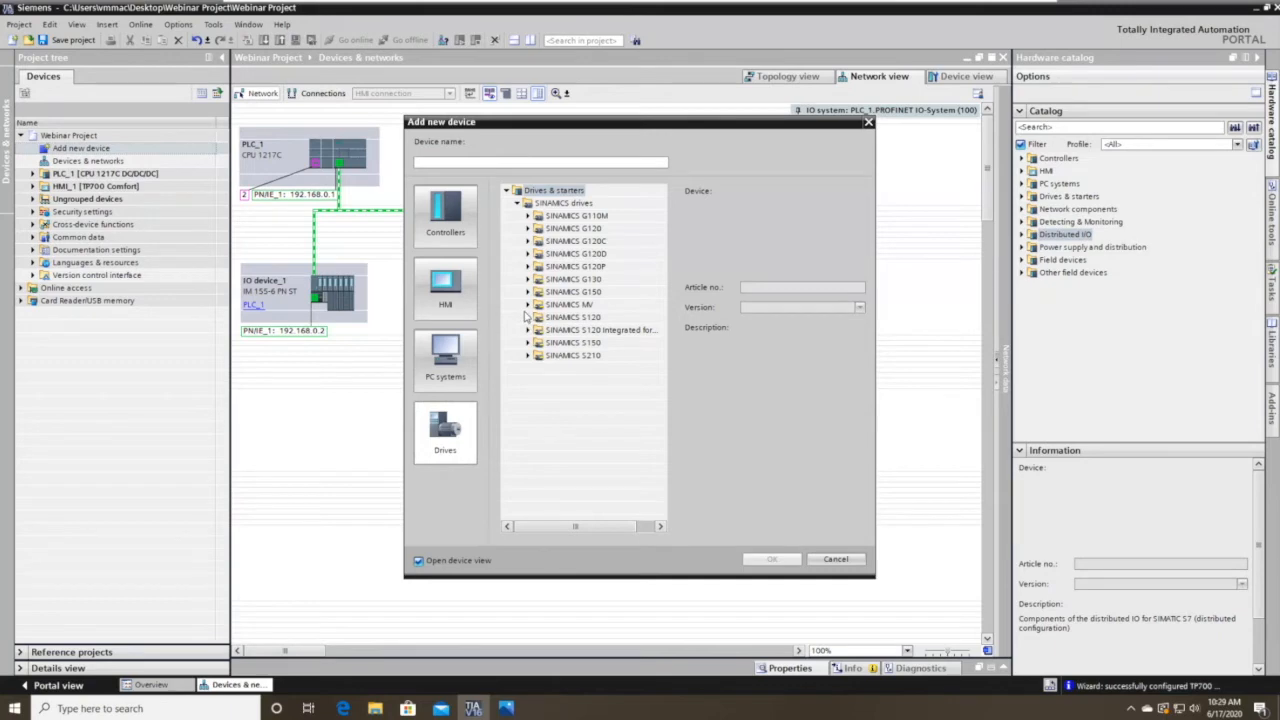
left_click(528, 216)
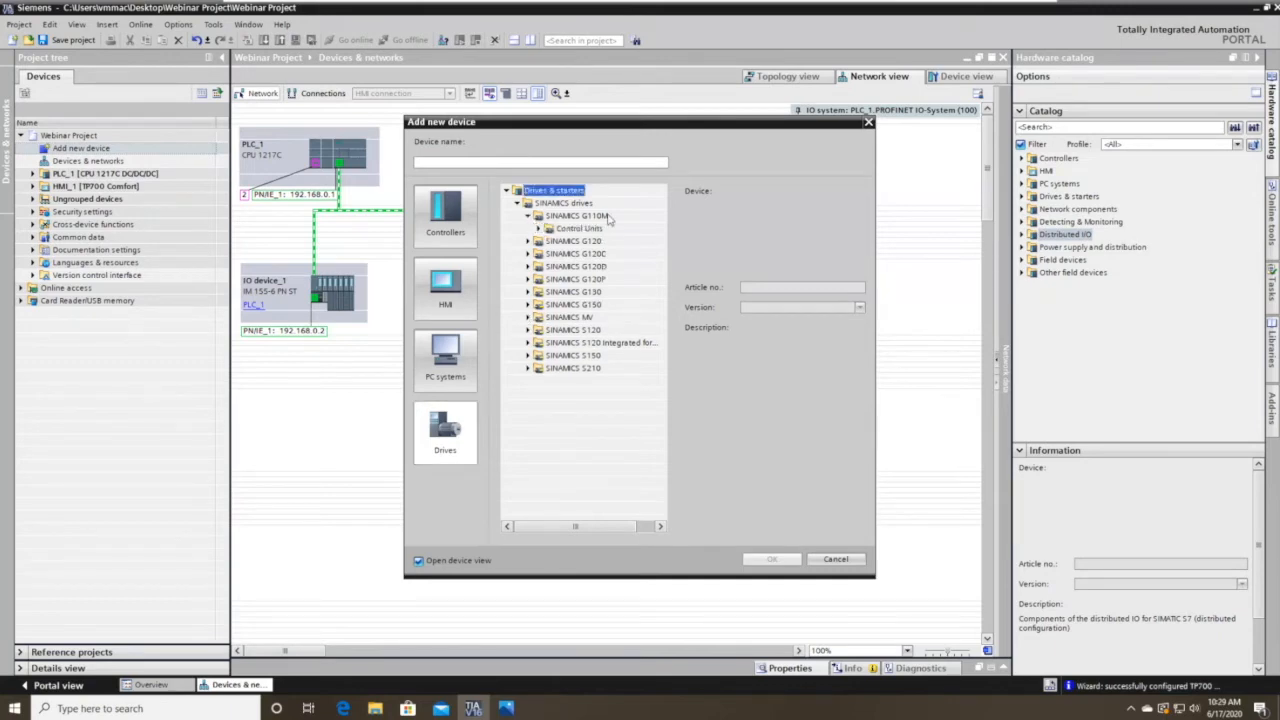
left_click(529, 218)
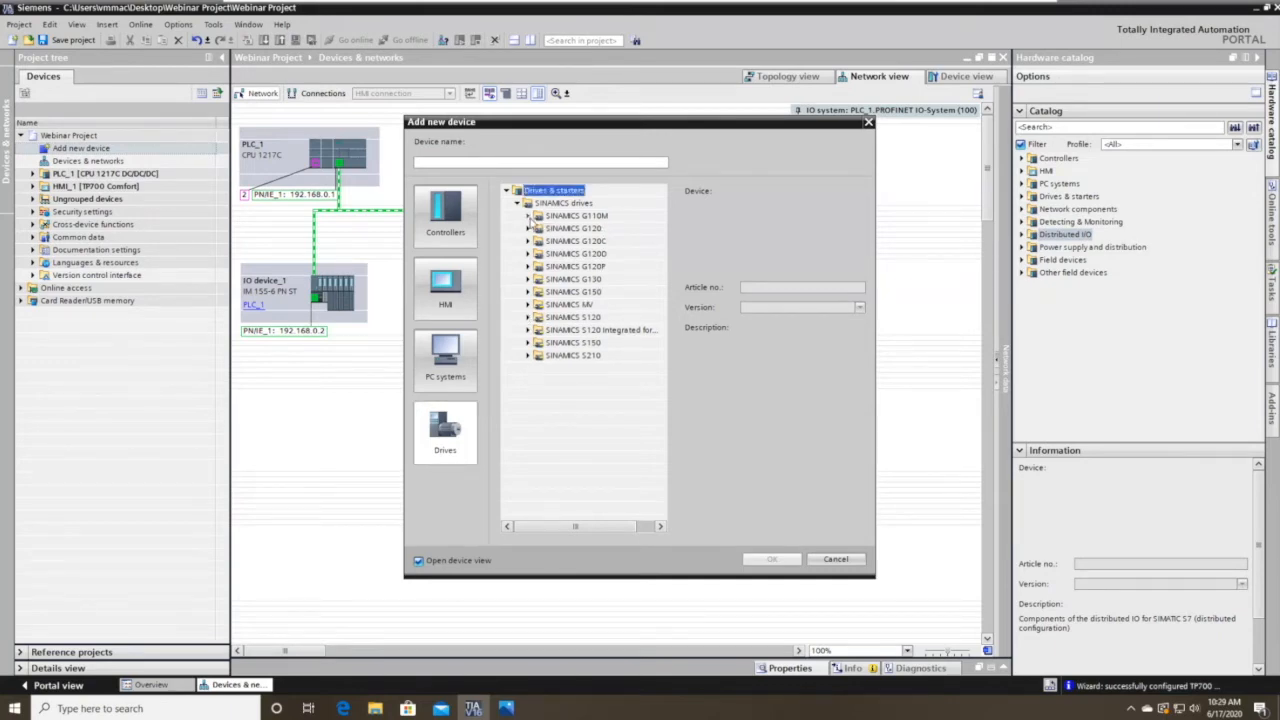
left_click(595, 218)
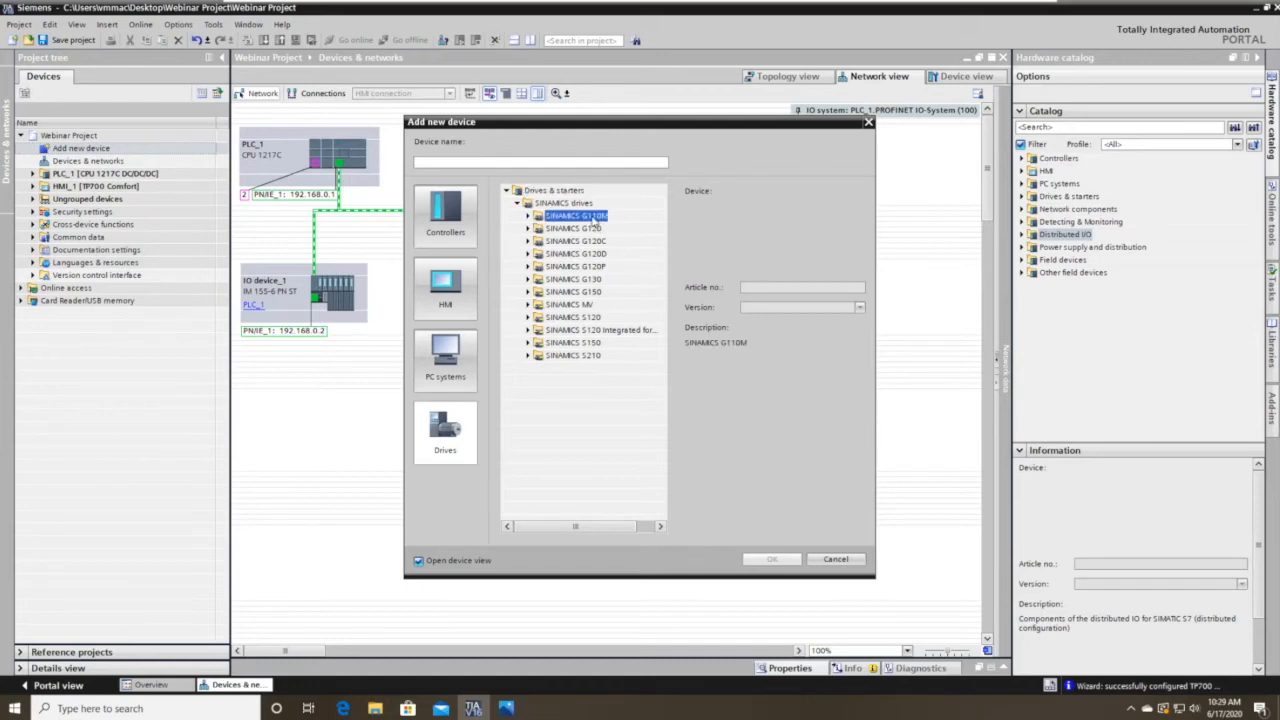
left_click(562, 230)
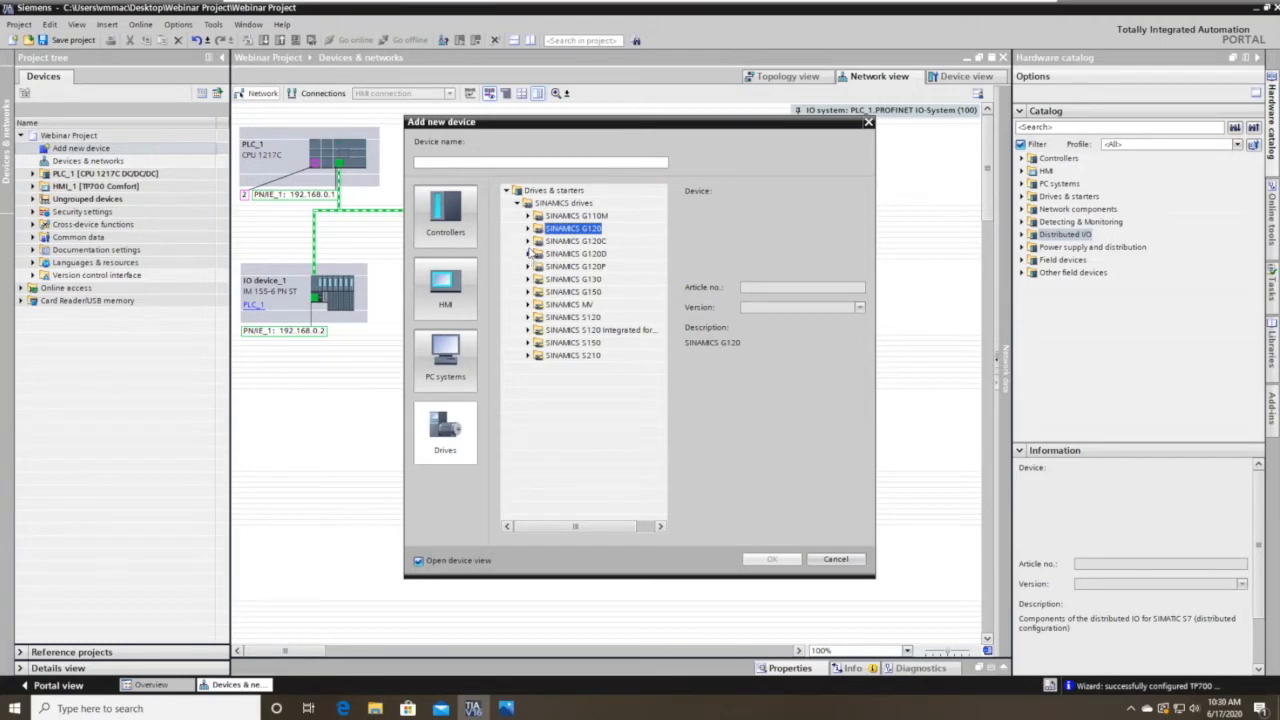
Compare G120C, G120D, G120P, G130 and G150, then expand G120C's 3AC 380-480V branch.
left_click(527, 242)
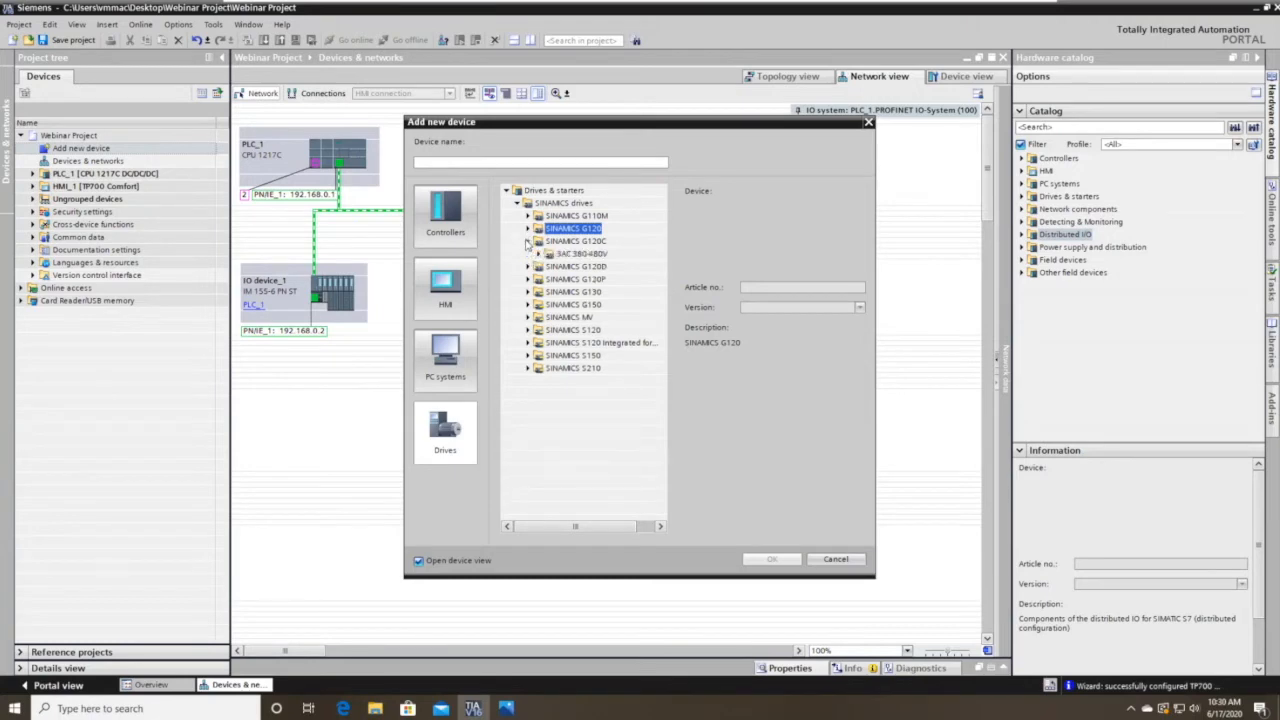
left_click(527, 242)
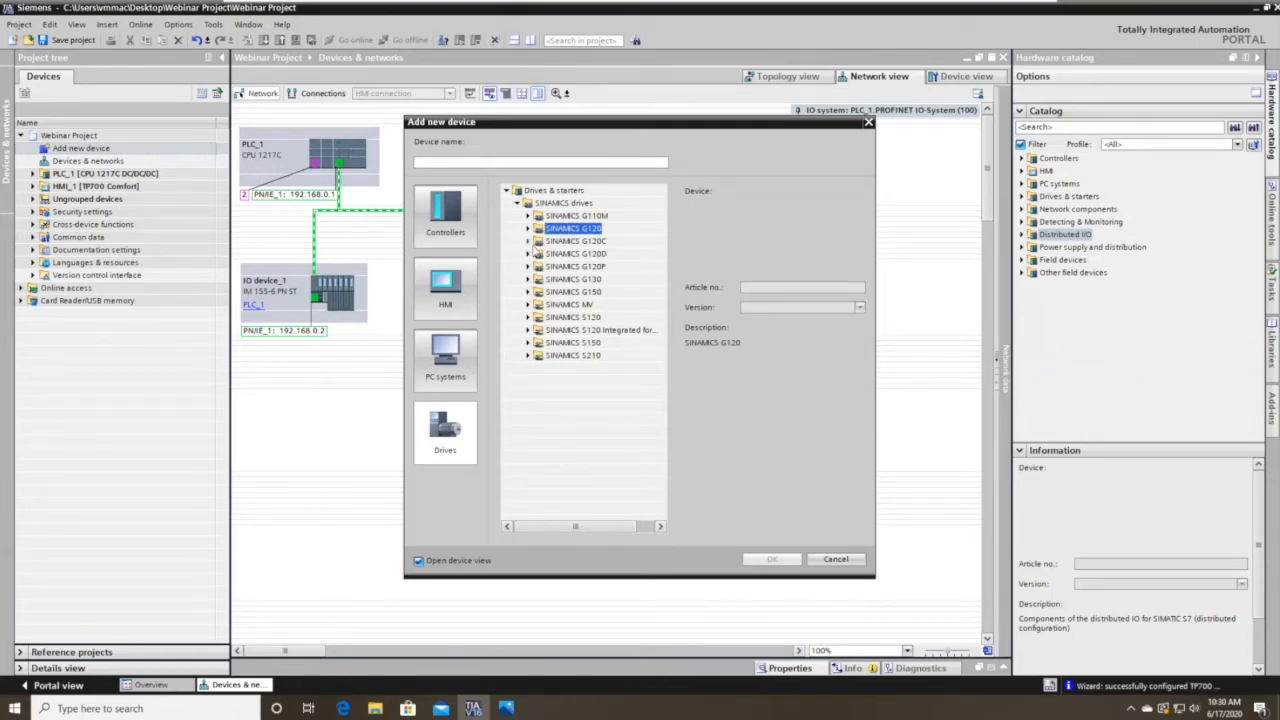
left_click(527, 242)
left_click(527, 242)
left_click(592, 255)
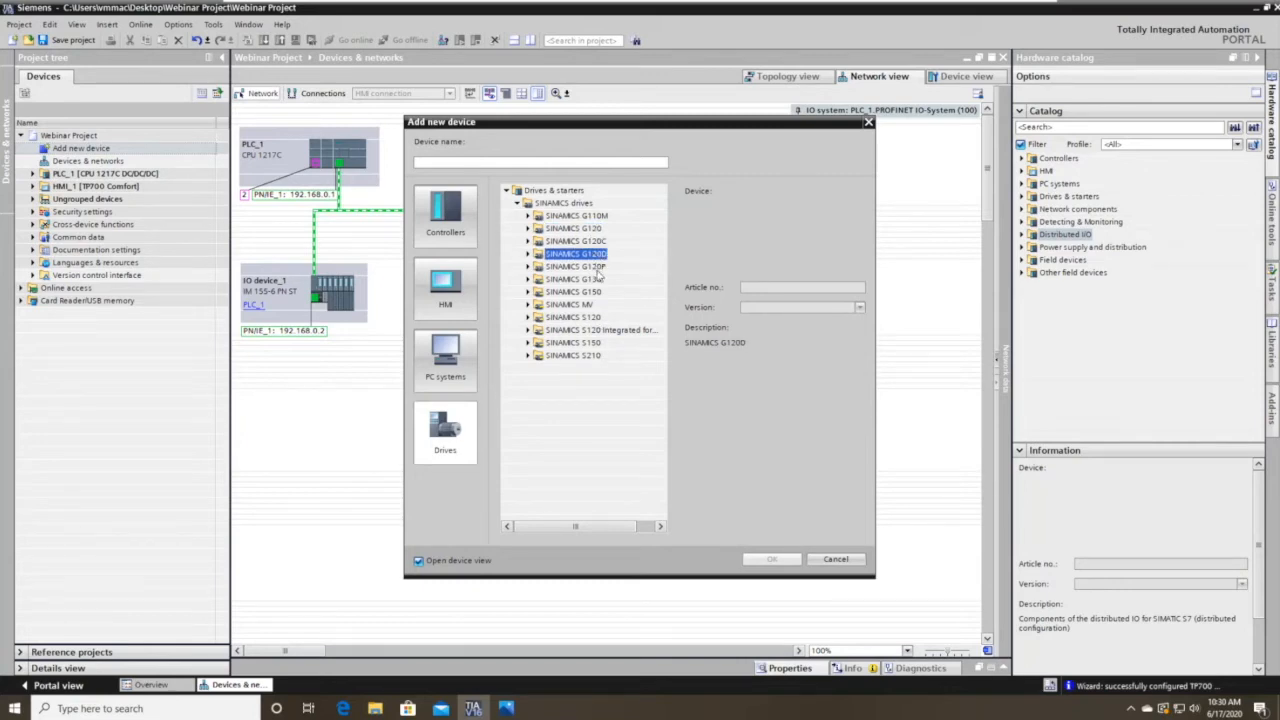
left_click(598, 267)
left_click(575, 280)
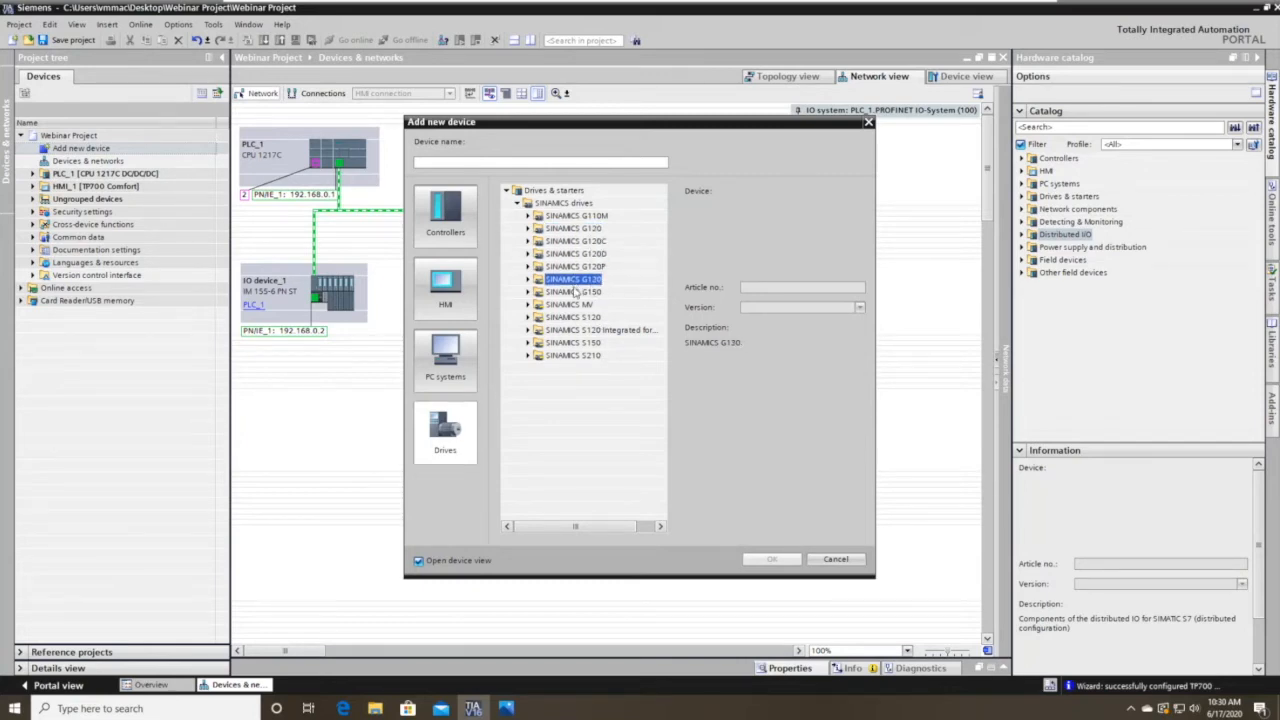
left_click(575, 291)
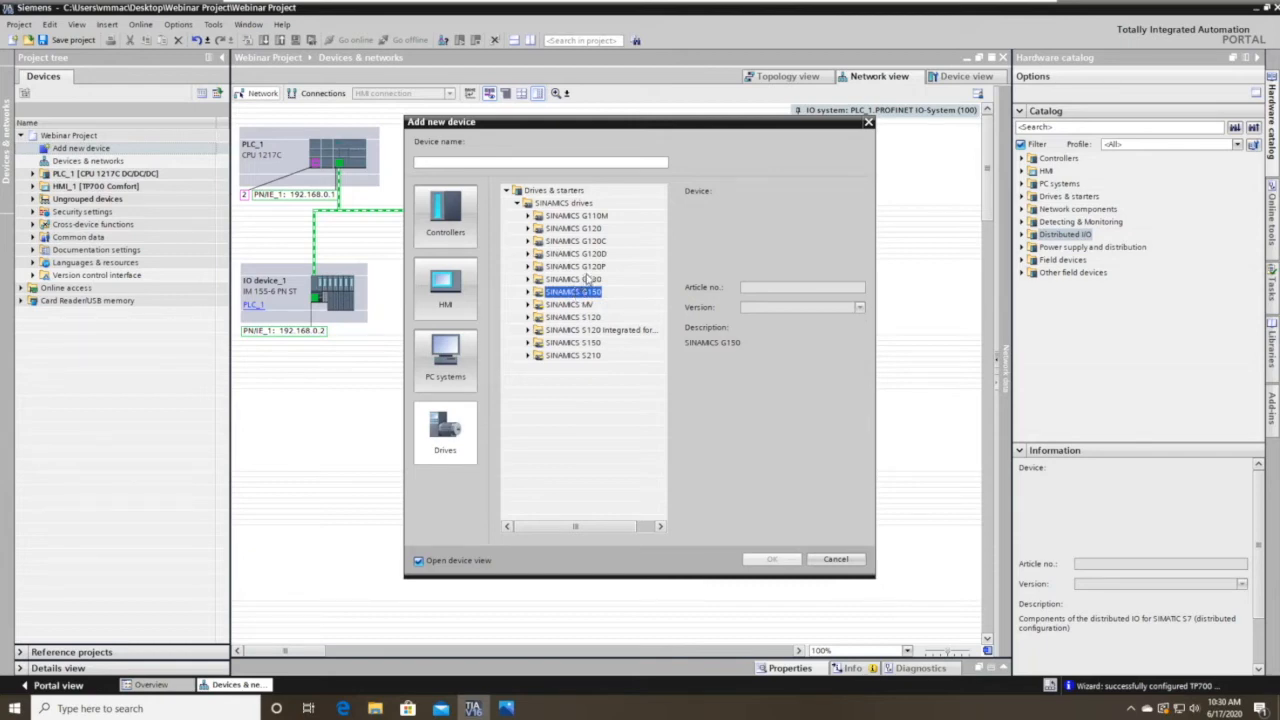
left_click(529, 242)
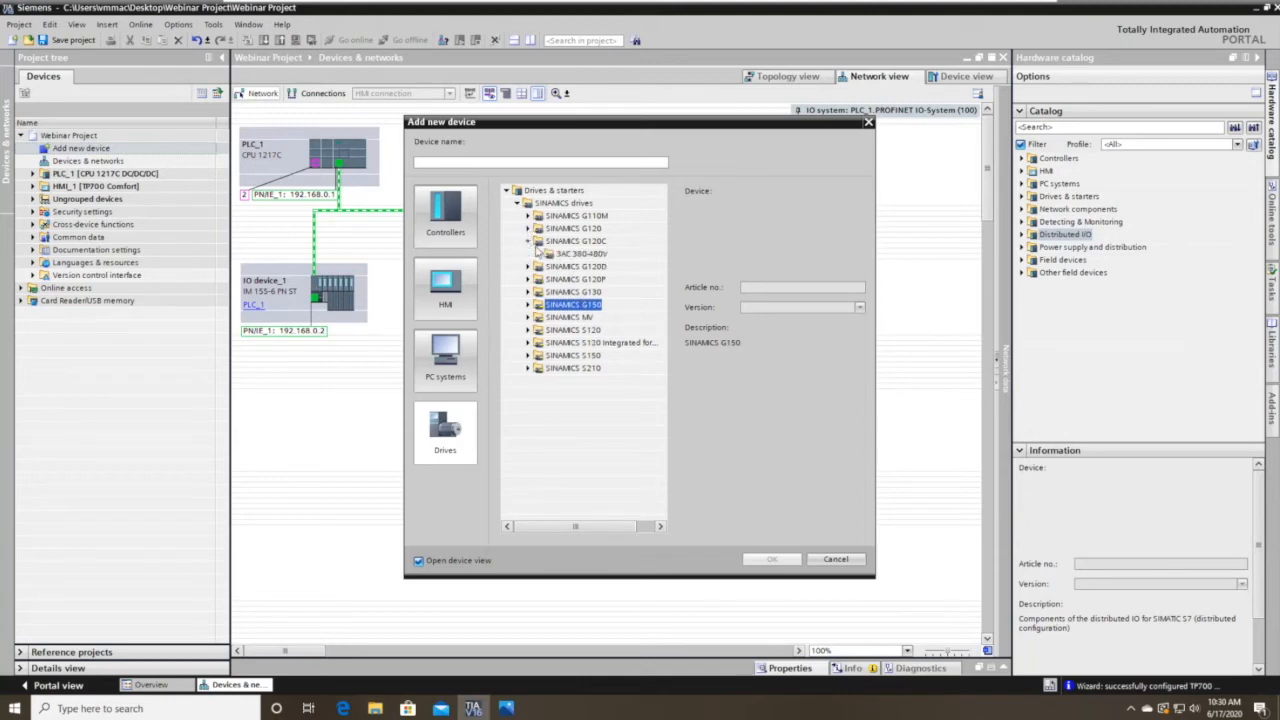
left_click(541, 254)
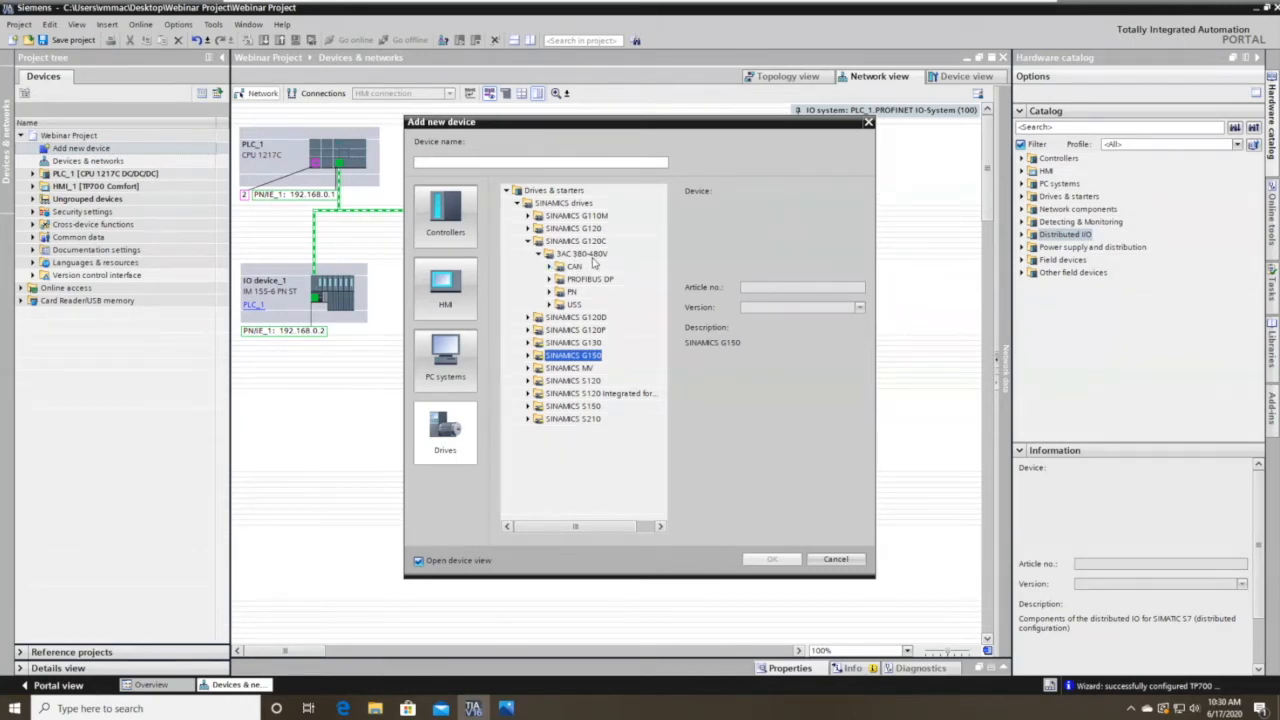
Add a SINAMICS G120C PN drive, FSAA IP20 1.1kW FA, keeping the name Drive_1.
left_click(568, 268)
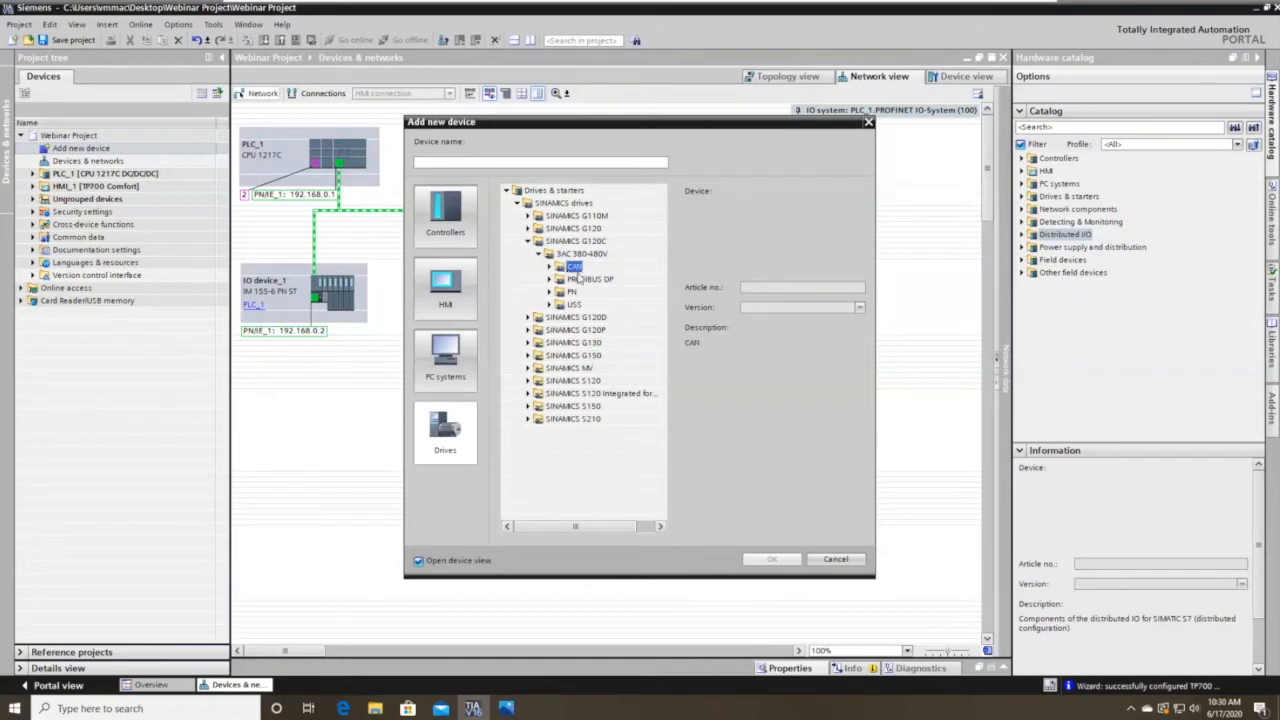
left_click(571, 291)
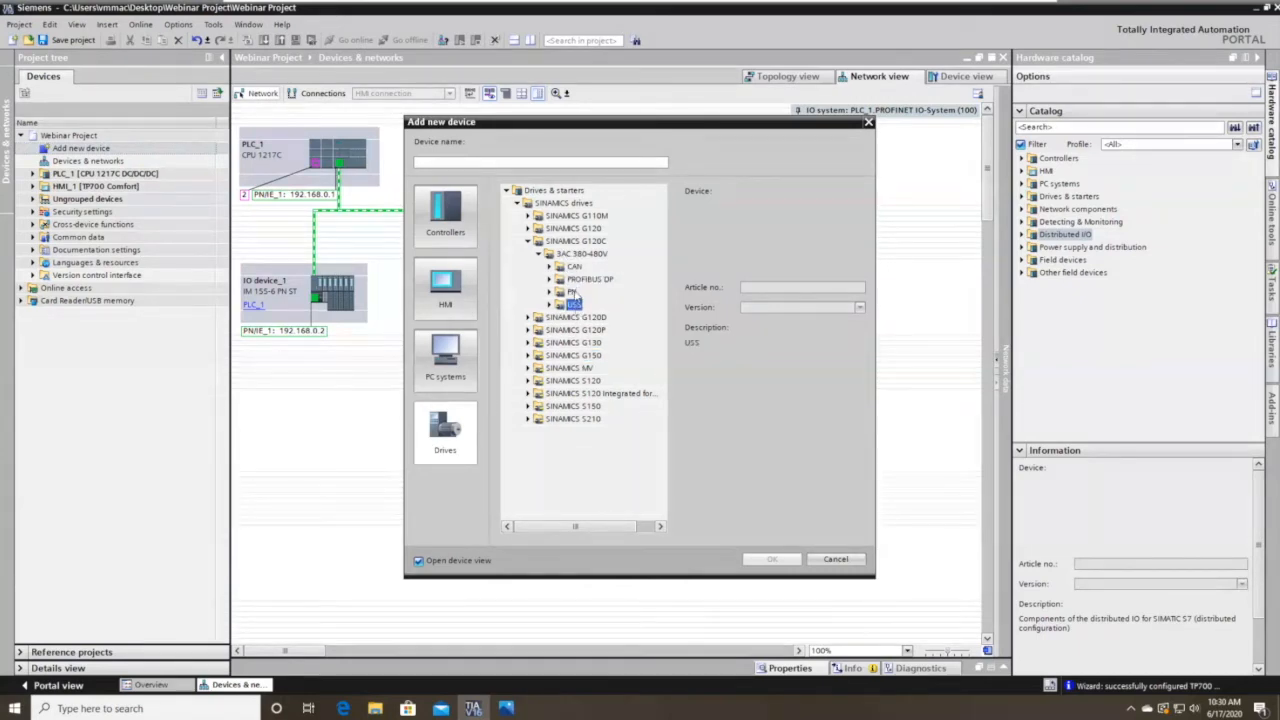
left_click(550, 291)
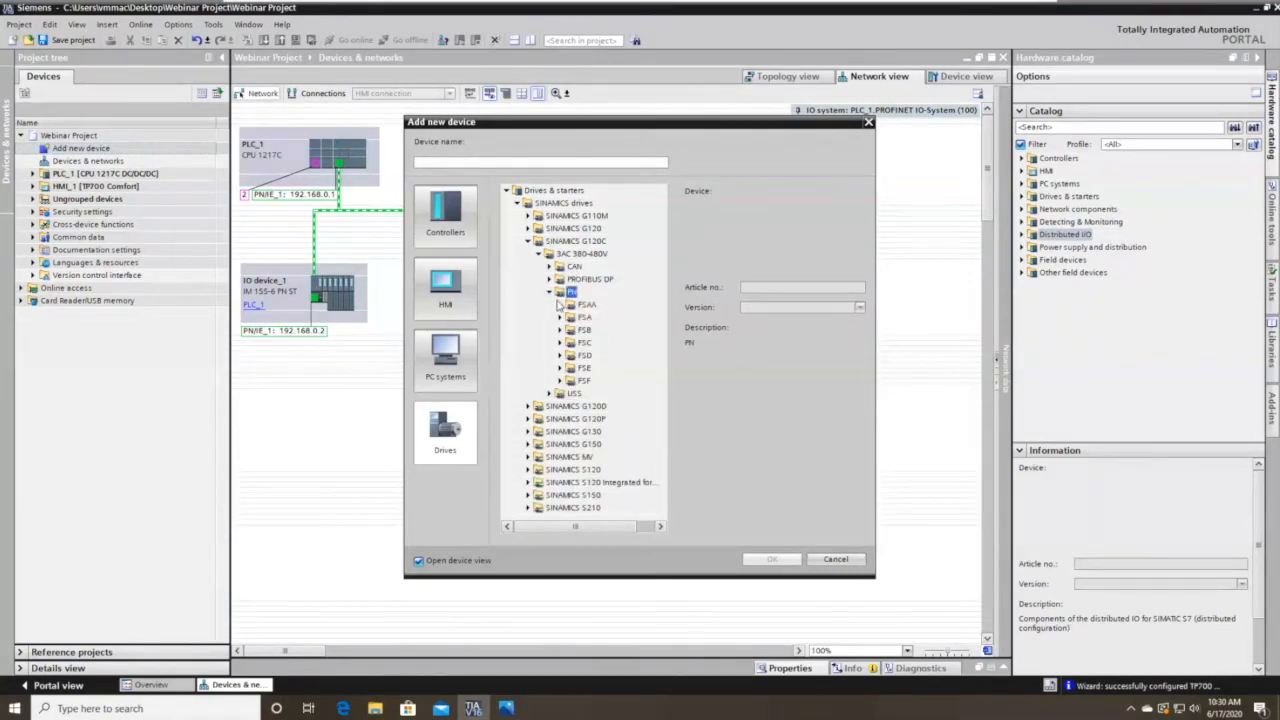
left_click(613, 304)
left_click(614, 317)
left_click(604, 343)
left_click(604, 330)
left_click(561, 304)
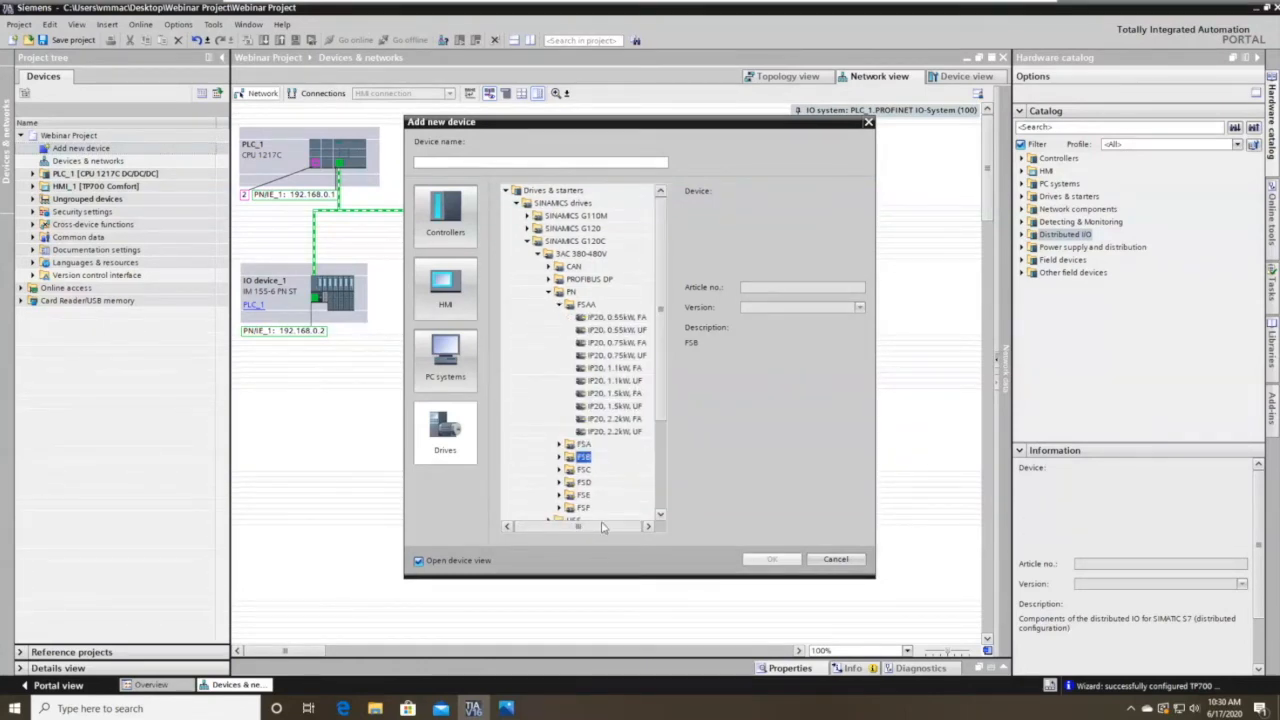
left_click(617, 368)
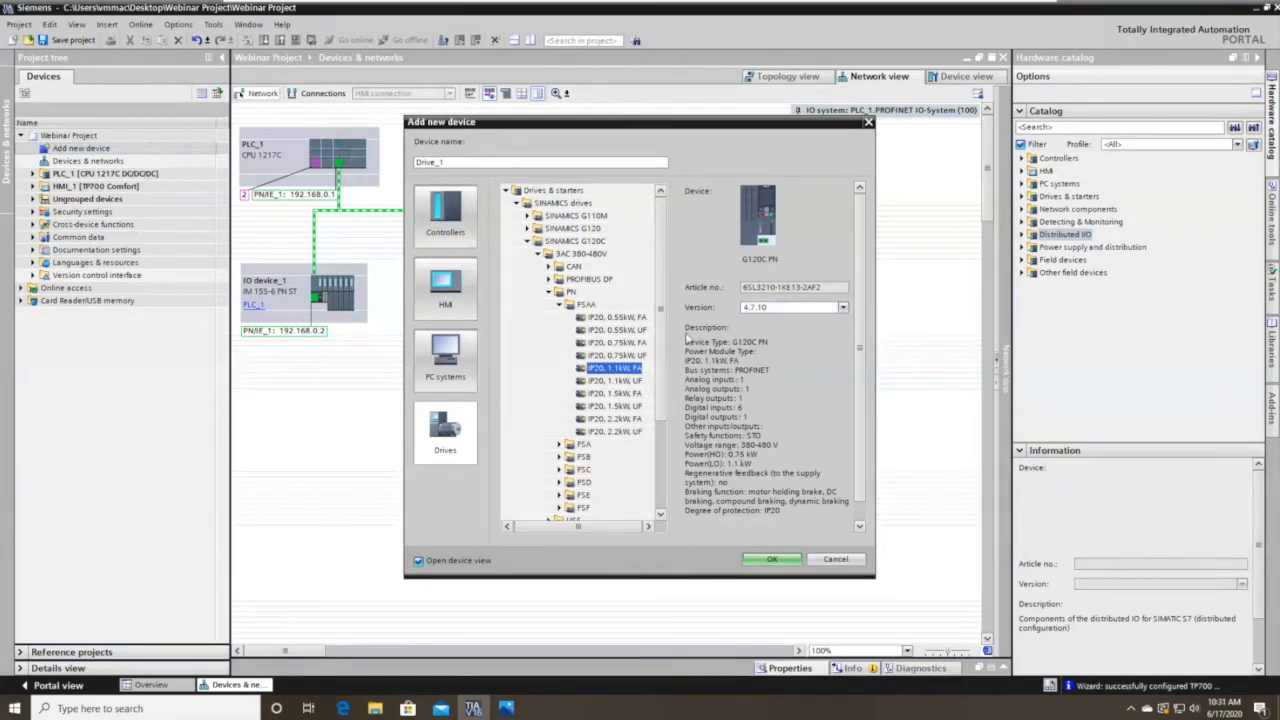
left_click(793, 566)
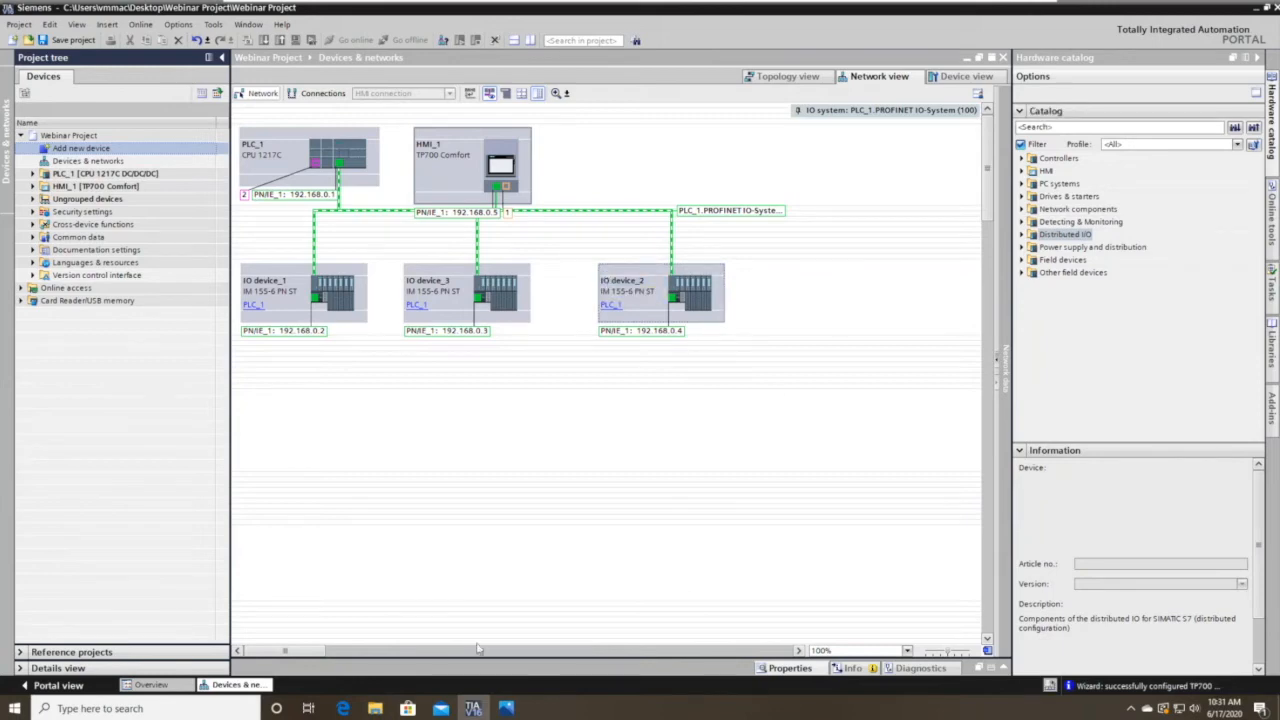
left_click_drag(323, 652, 150, 652)
left_click(33, 199)
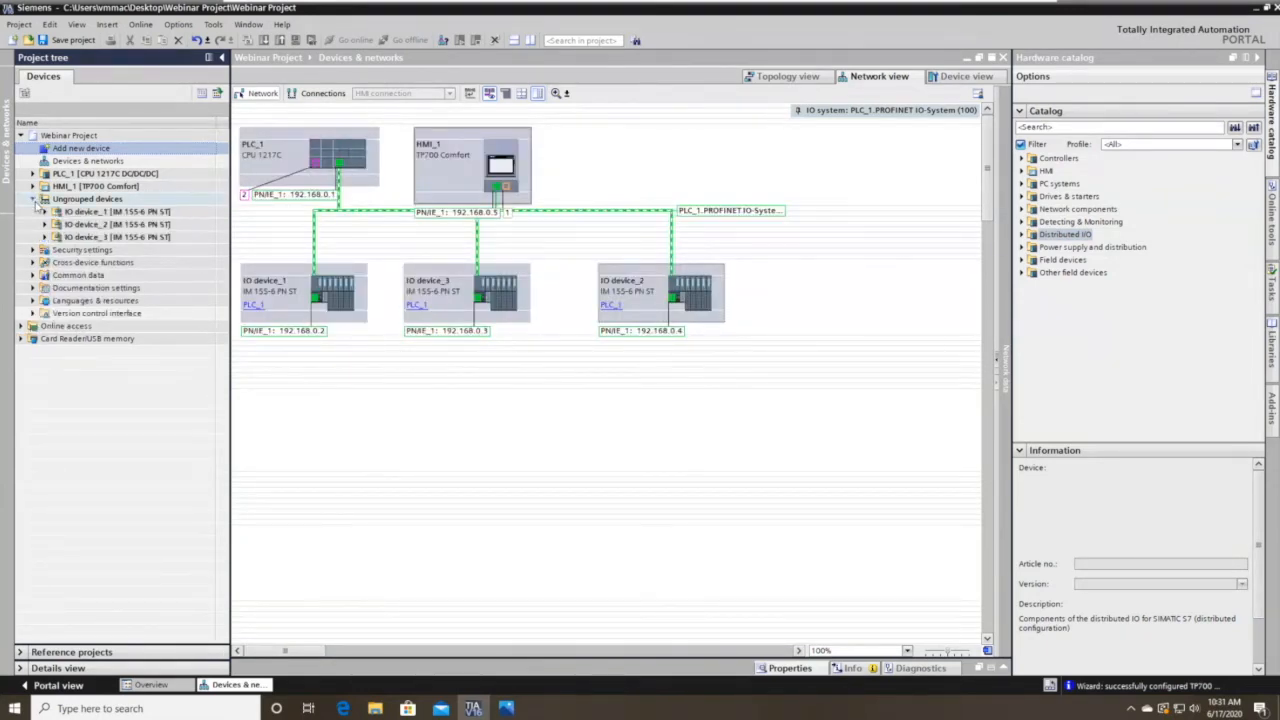
left_click(33, 199)
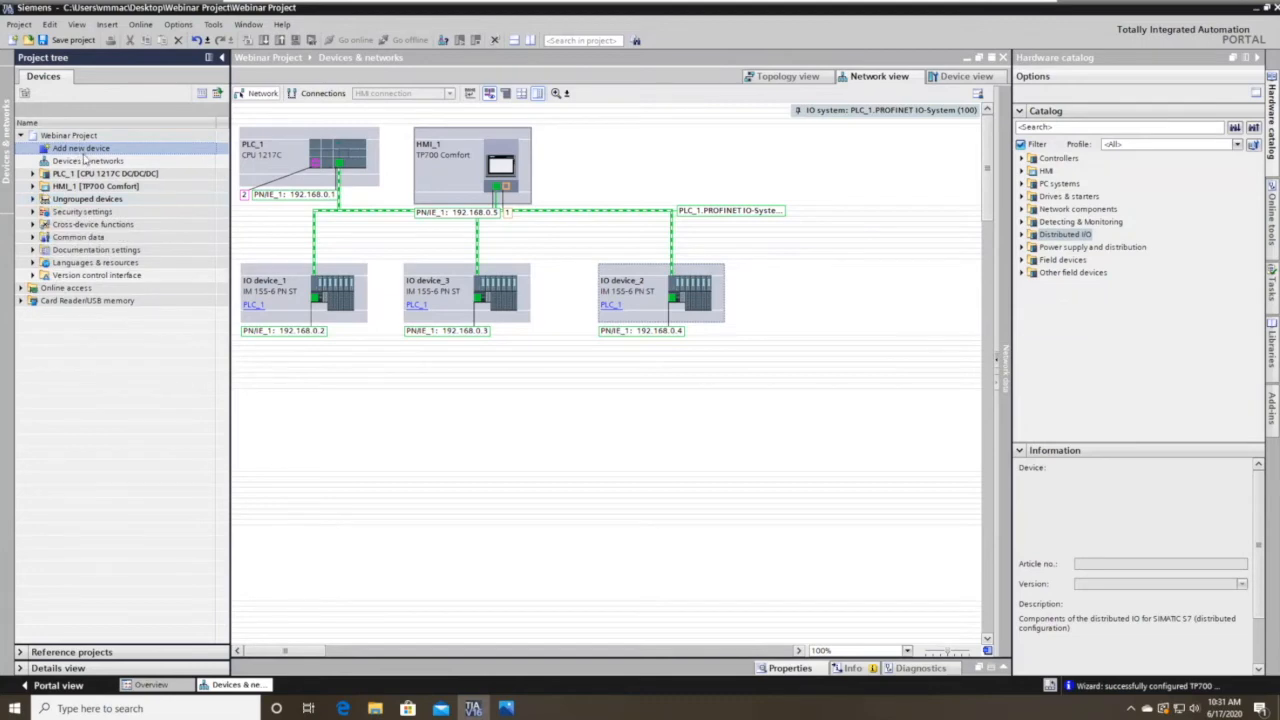
double_click(88, 151)
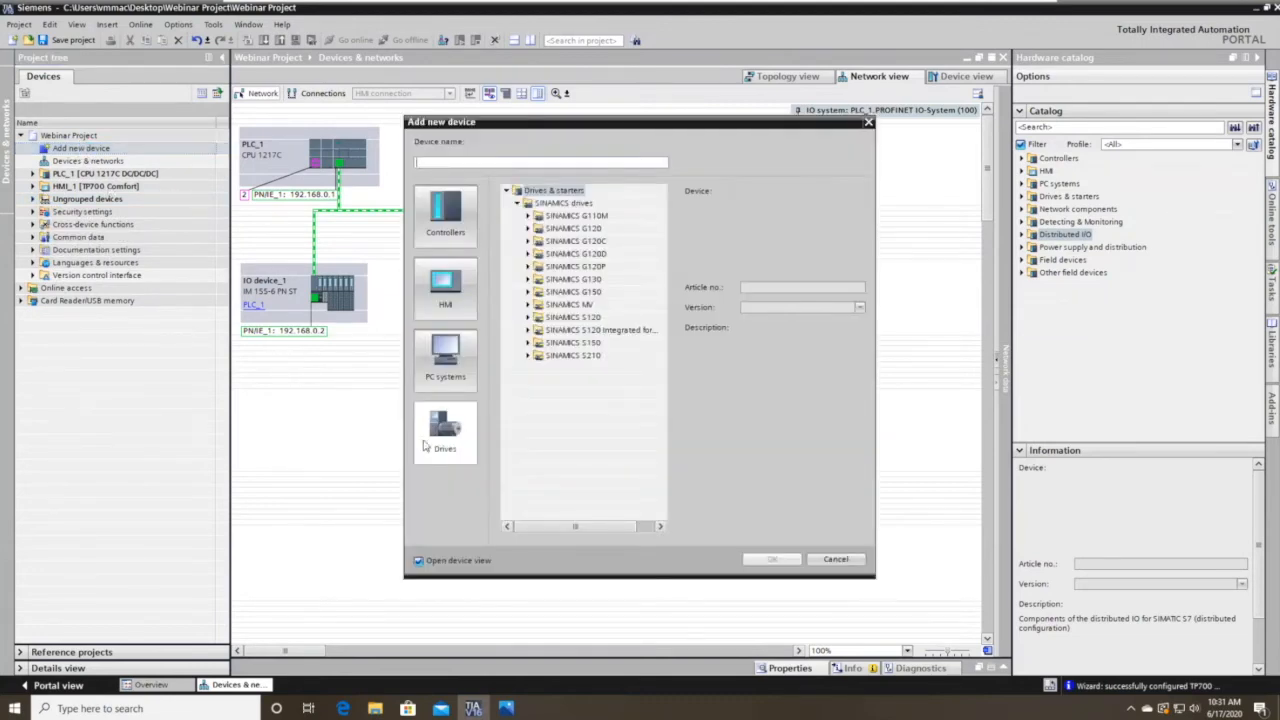
left_click(528, 241)
left_click(538, 253)
left_click(549, 291)
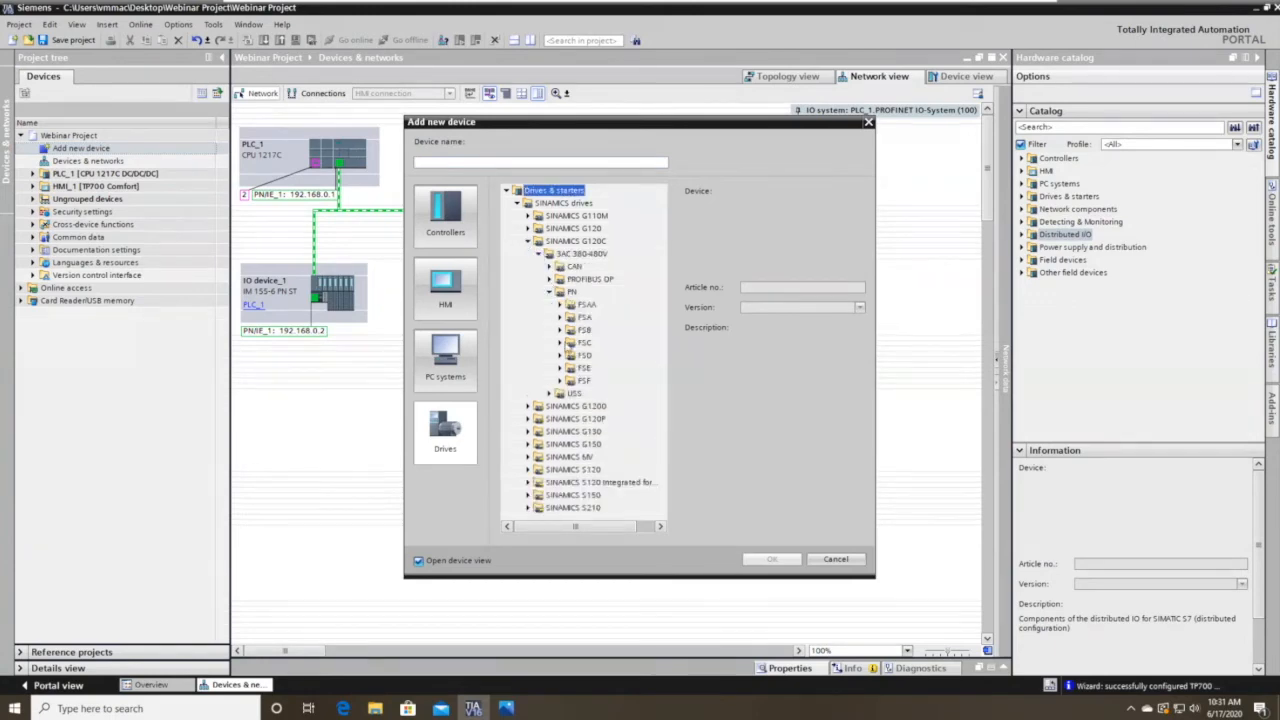
left_click(560, 343)
left_click(626, 419)
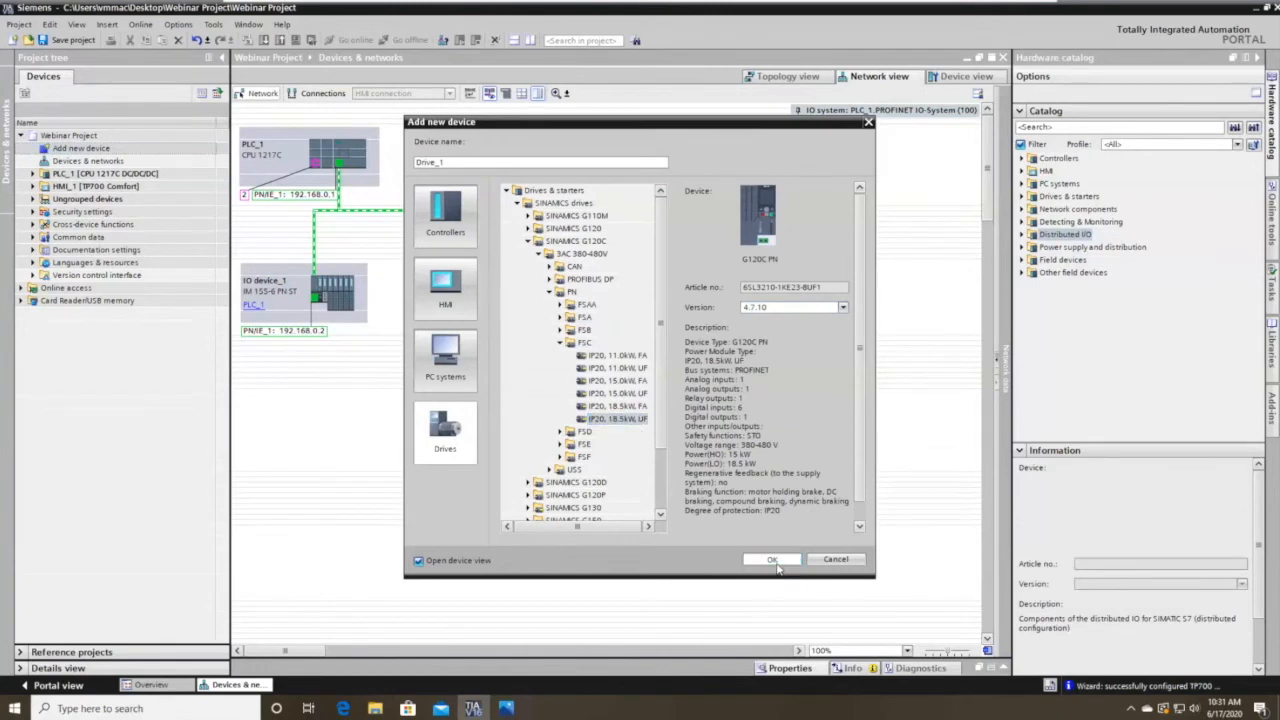
left_click(776, 562)
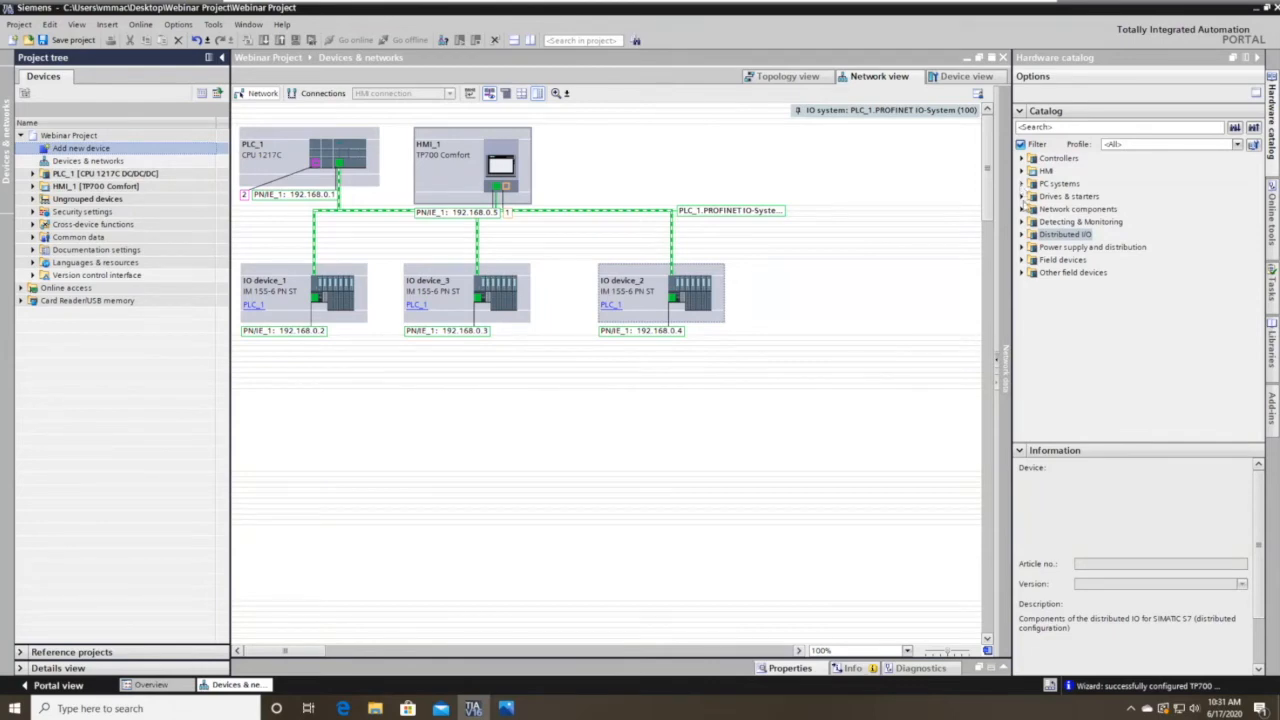
Browse Drives & starters > SINAMICS drives > G120D Control Units, collapse G120D, then open Help.
left_click(1022, 196)
left_click(1043, 222)
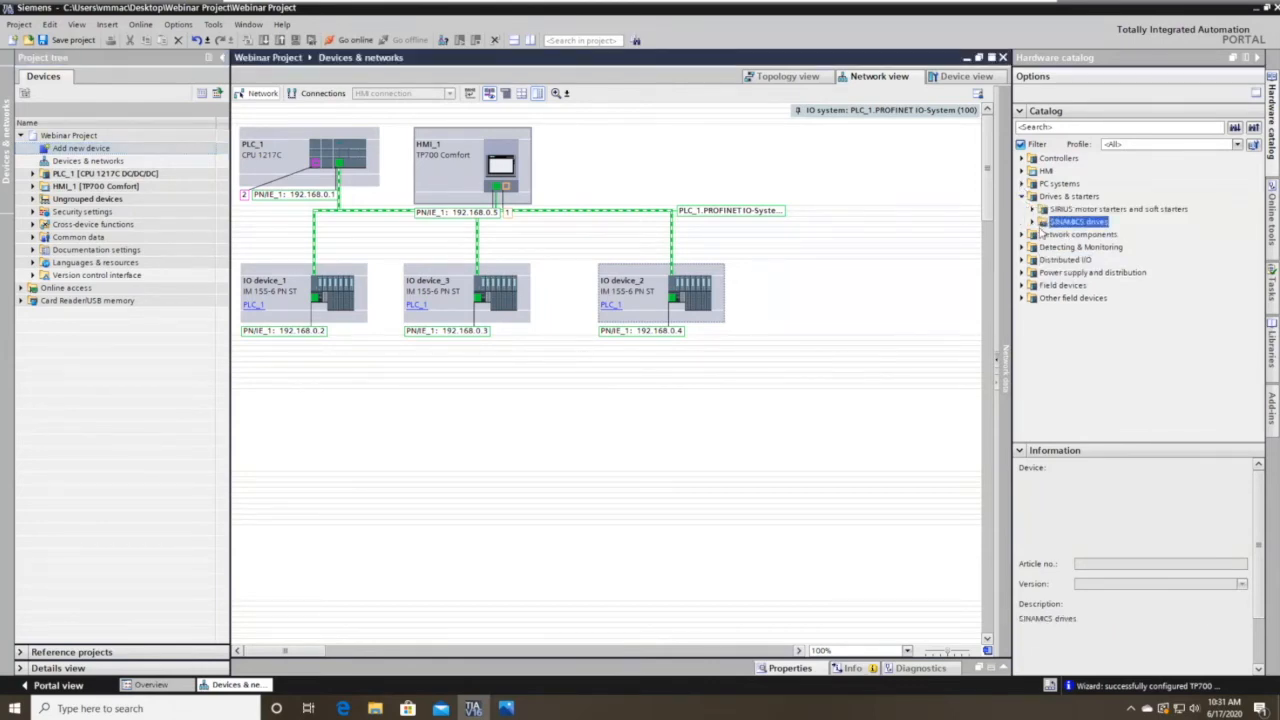
left_click(1033, 222)
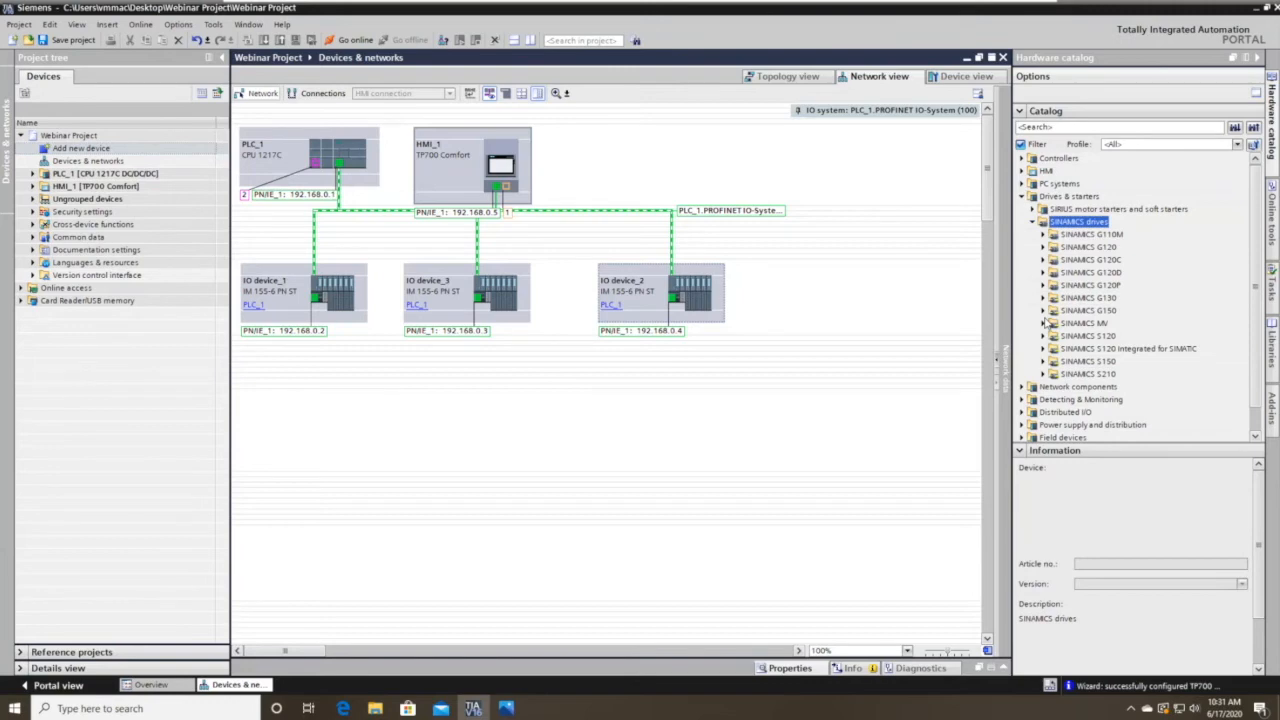
left_click(1042, 272)
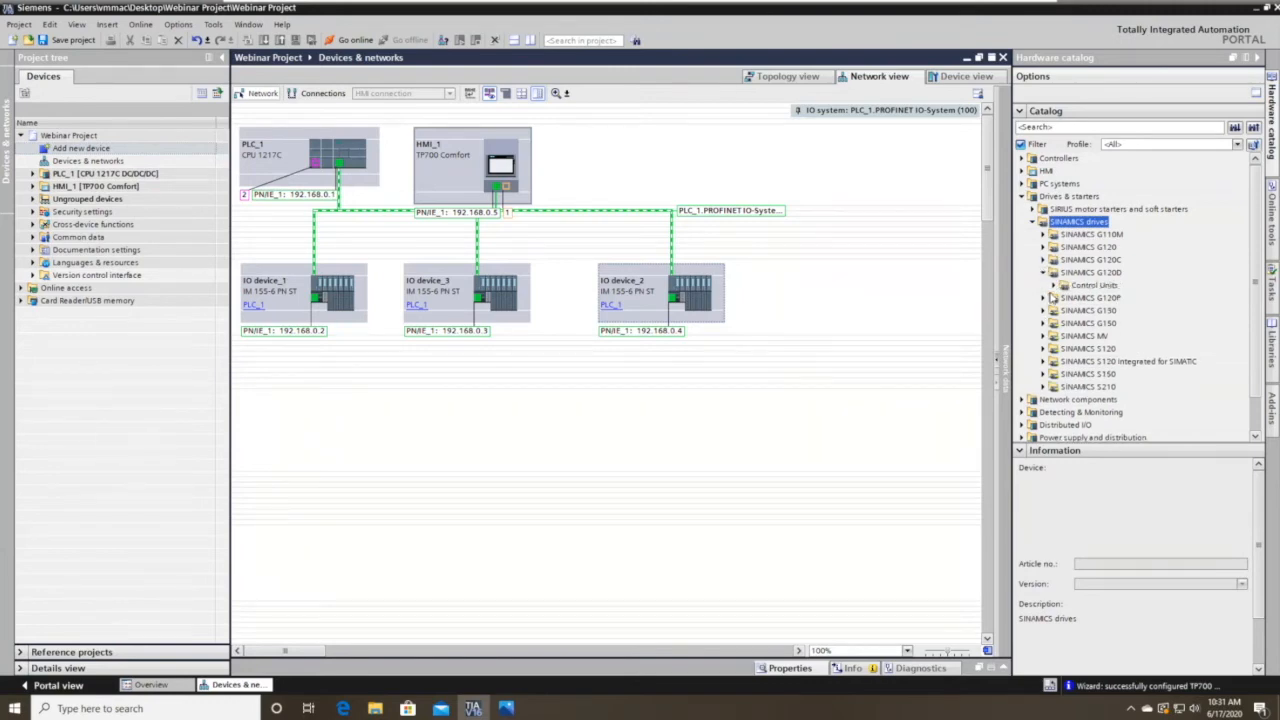
left_click(1064, 285)
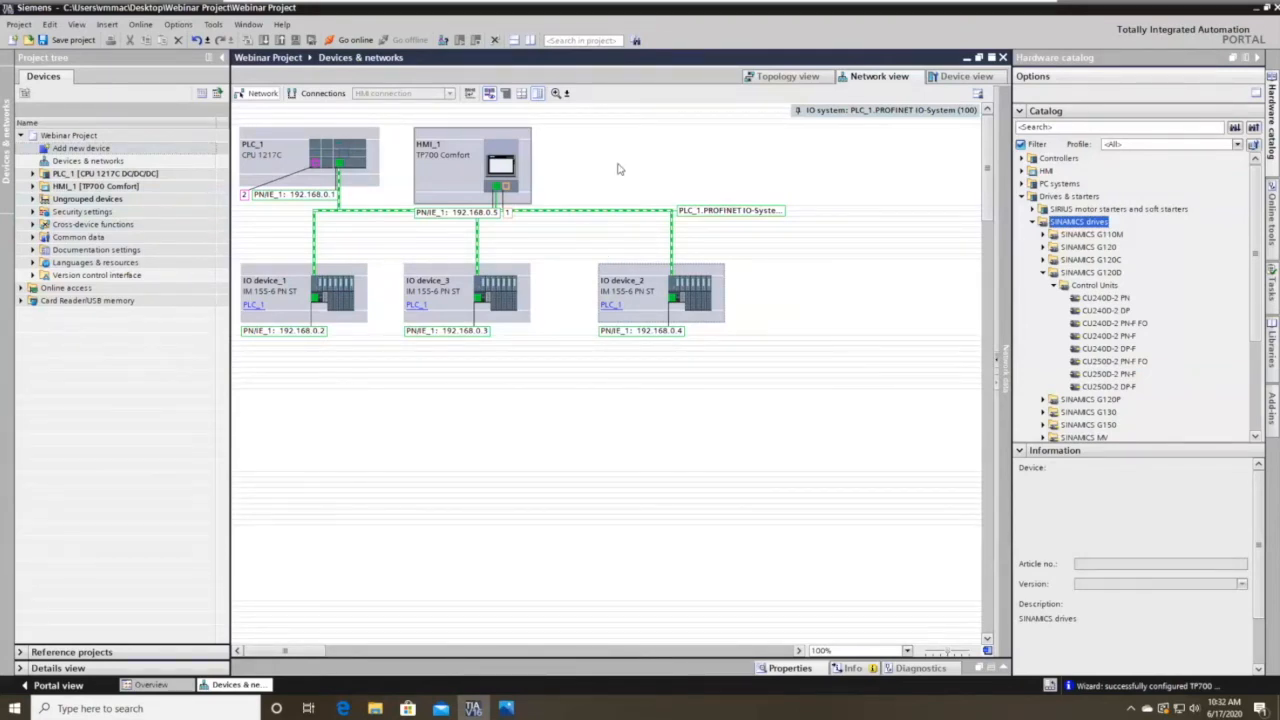
left_click(1043, 272)
left_click(286, 25)
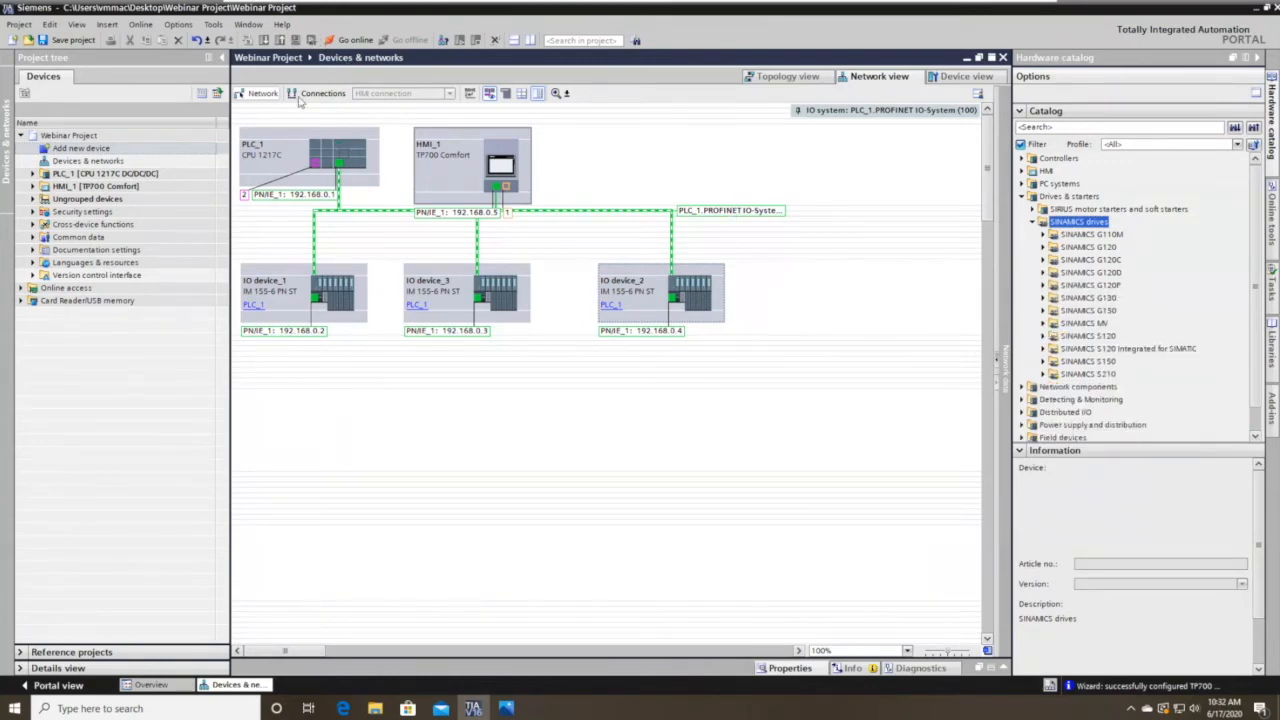
left_click(318, 95)
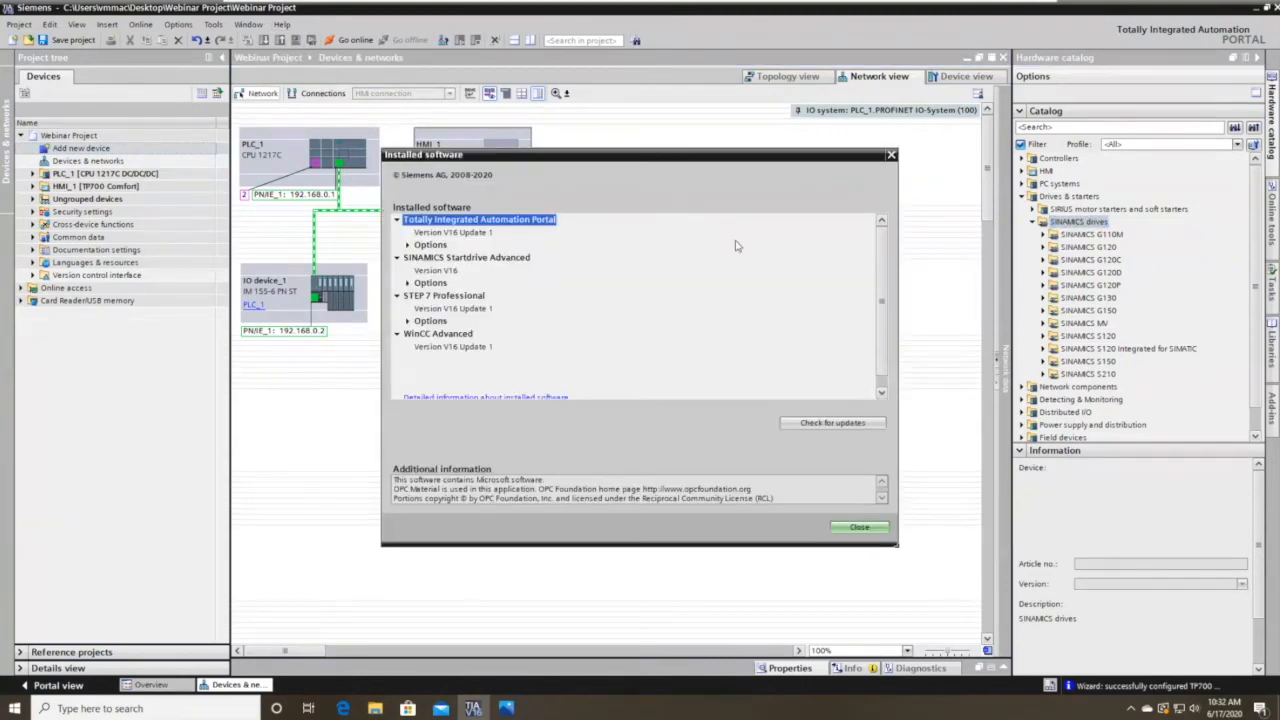
left_click(890, 158)
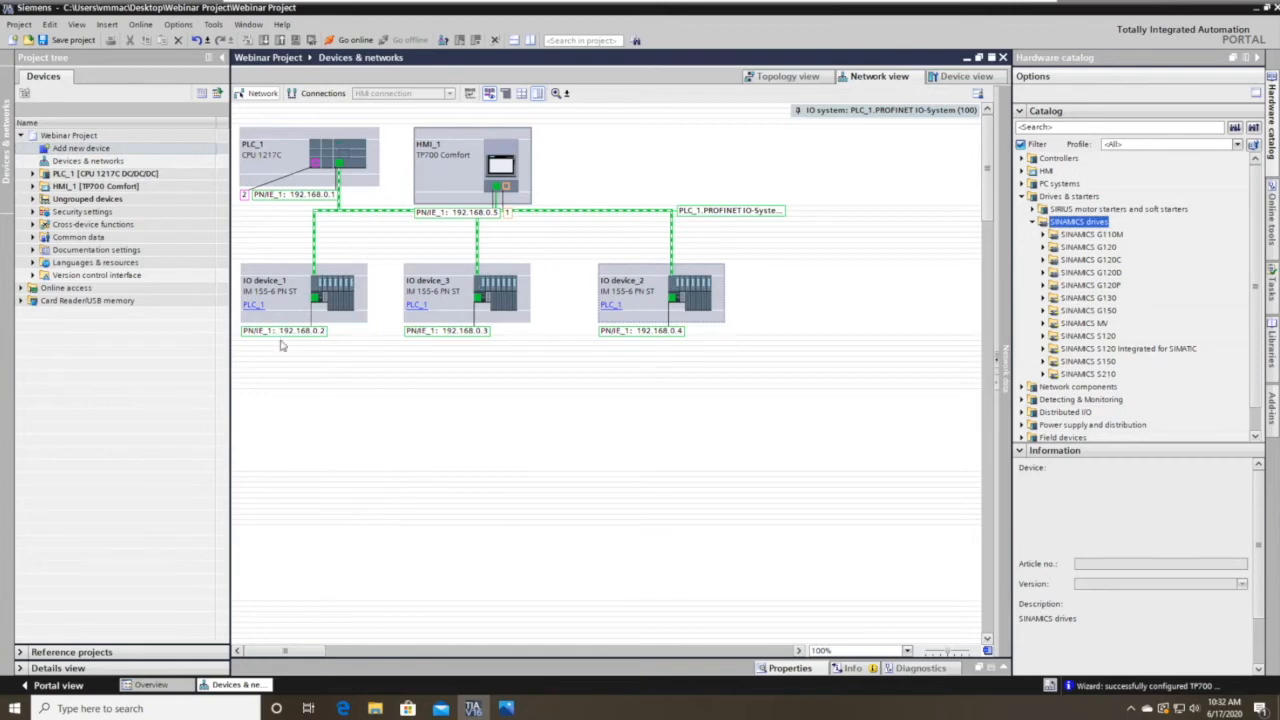
left_click(1034, 222)
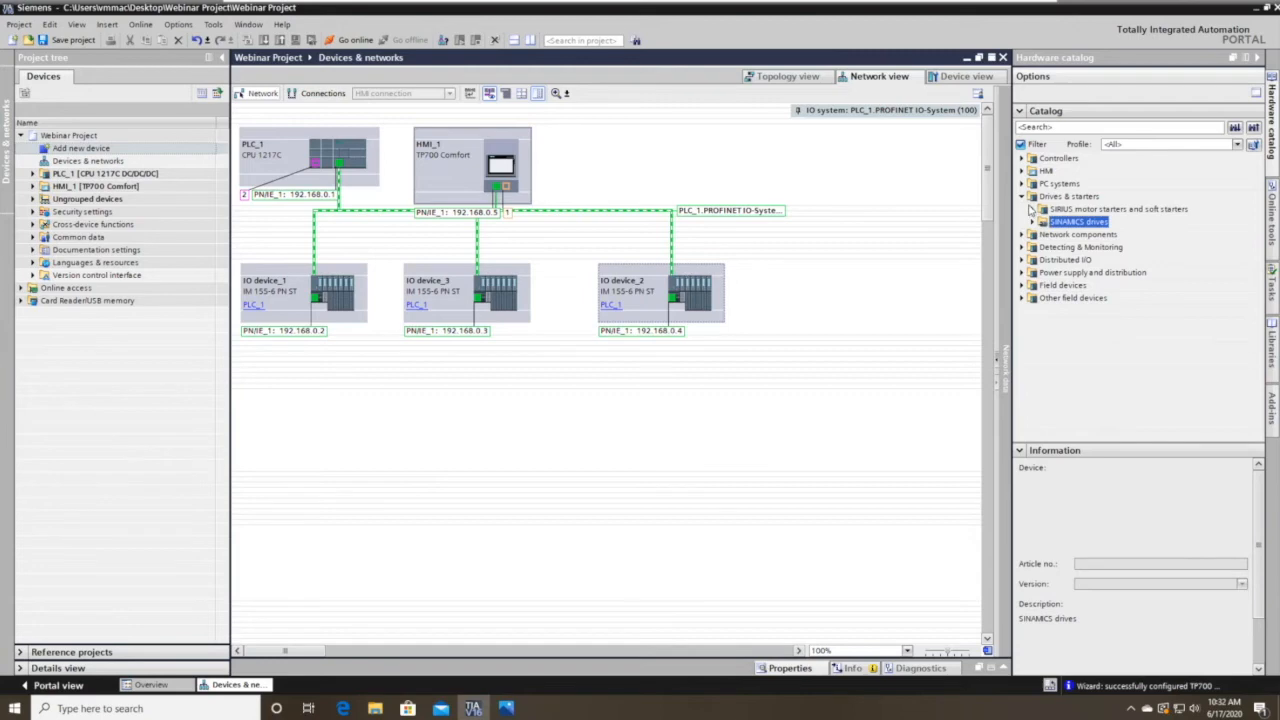
Collapse Drives & starters in the hardware catalog and open the Options menu.
left_click(1024, 197)
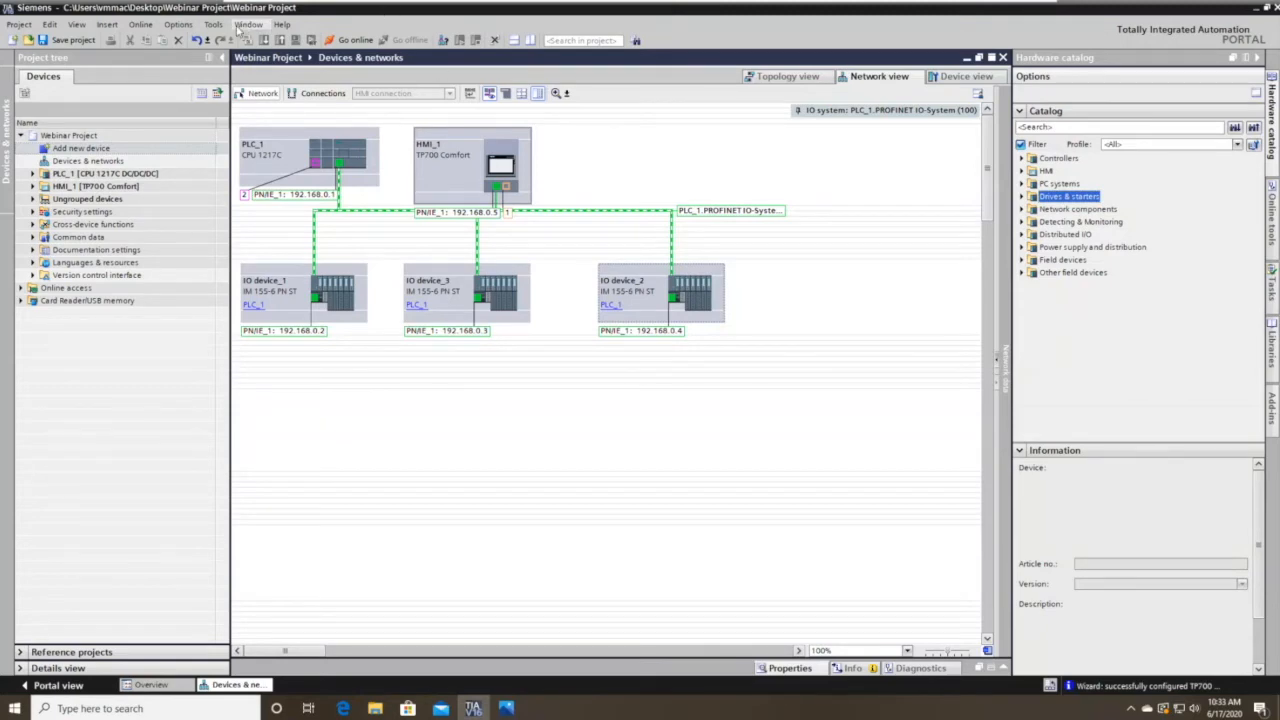
left_click(180, 25)
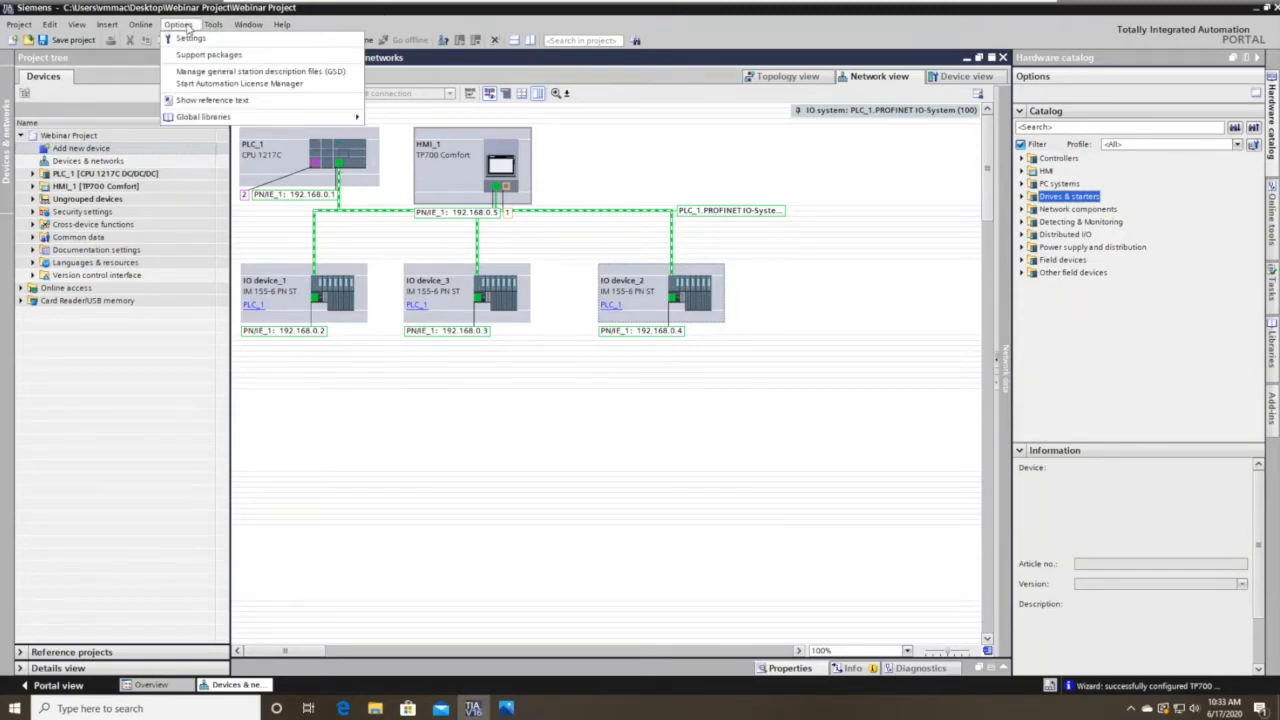
Point the GSD manager at Desktop\Cognex GSD and tick its installed In-Sight GSDML V2.3 file.
left_click(237, 76)
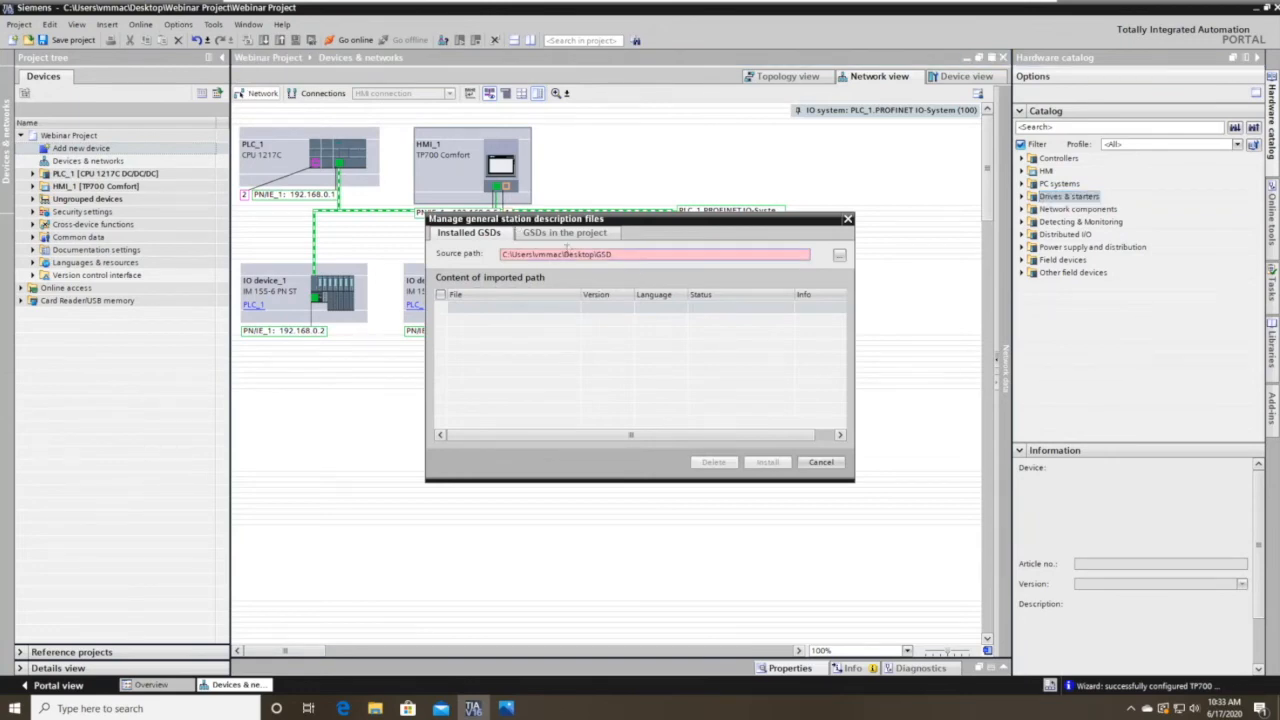
left_click(839, 255)
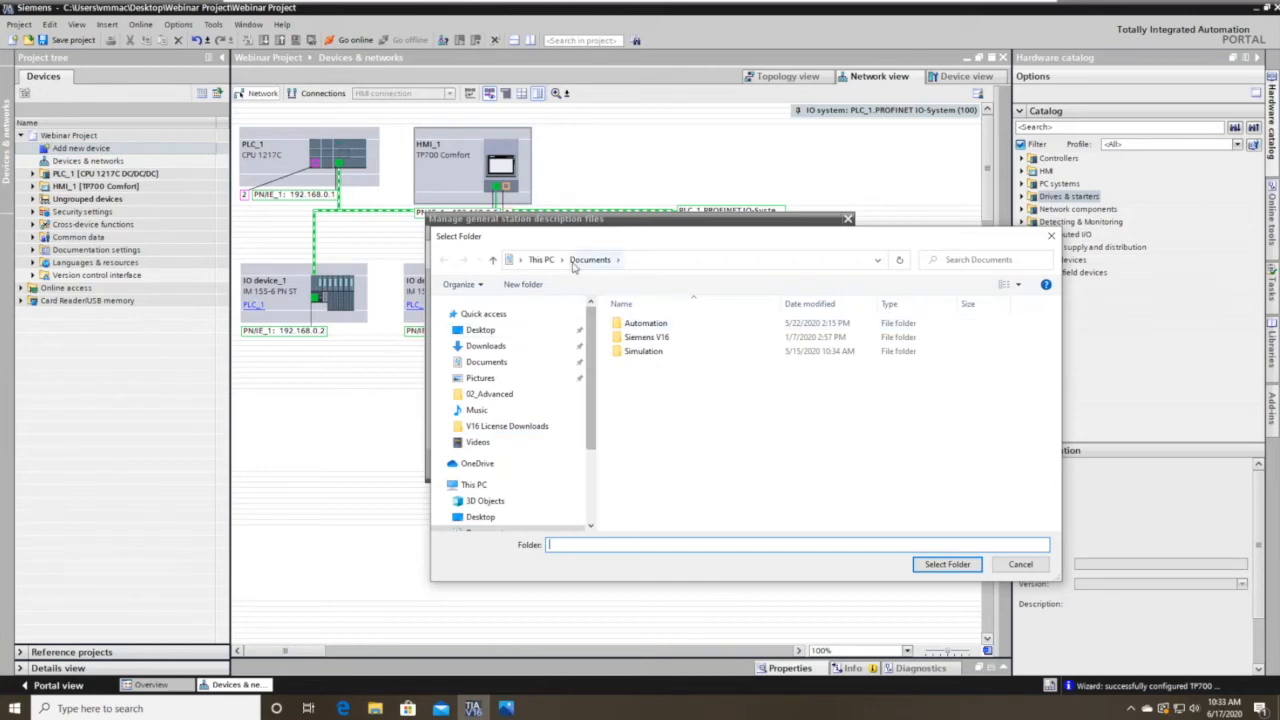
left_click(480, 330)
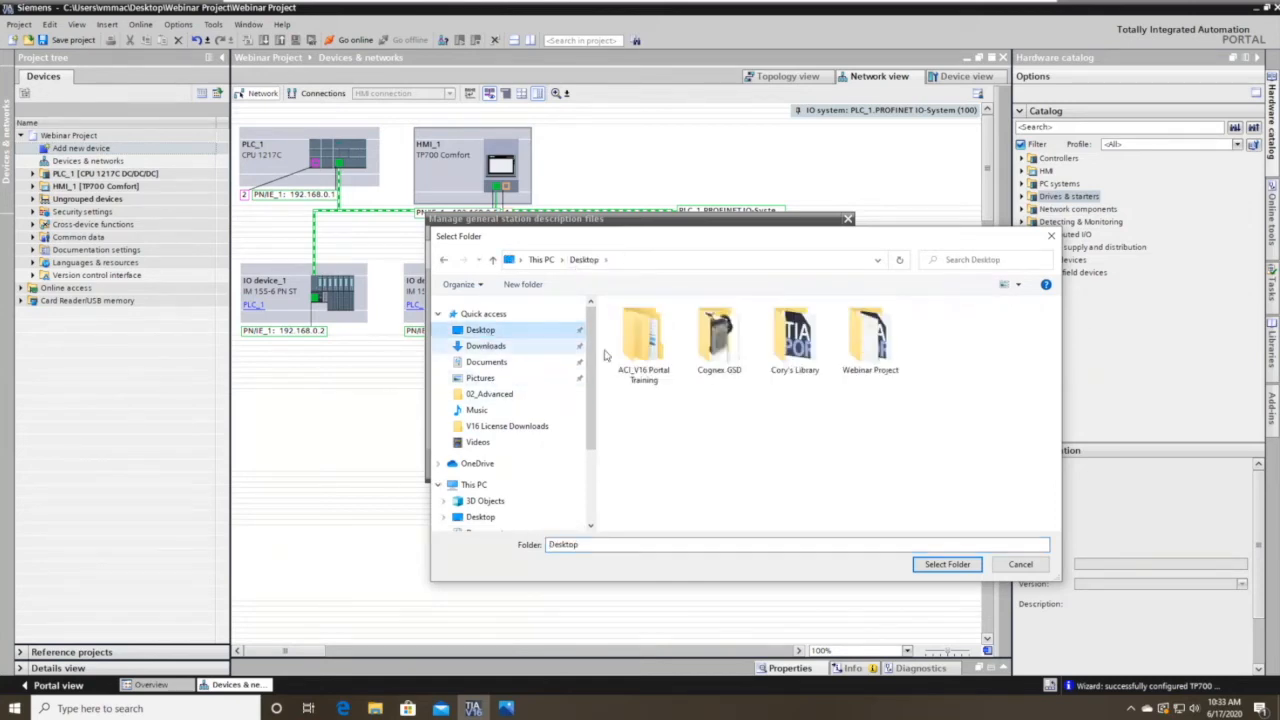
double_click(740, 340)
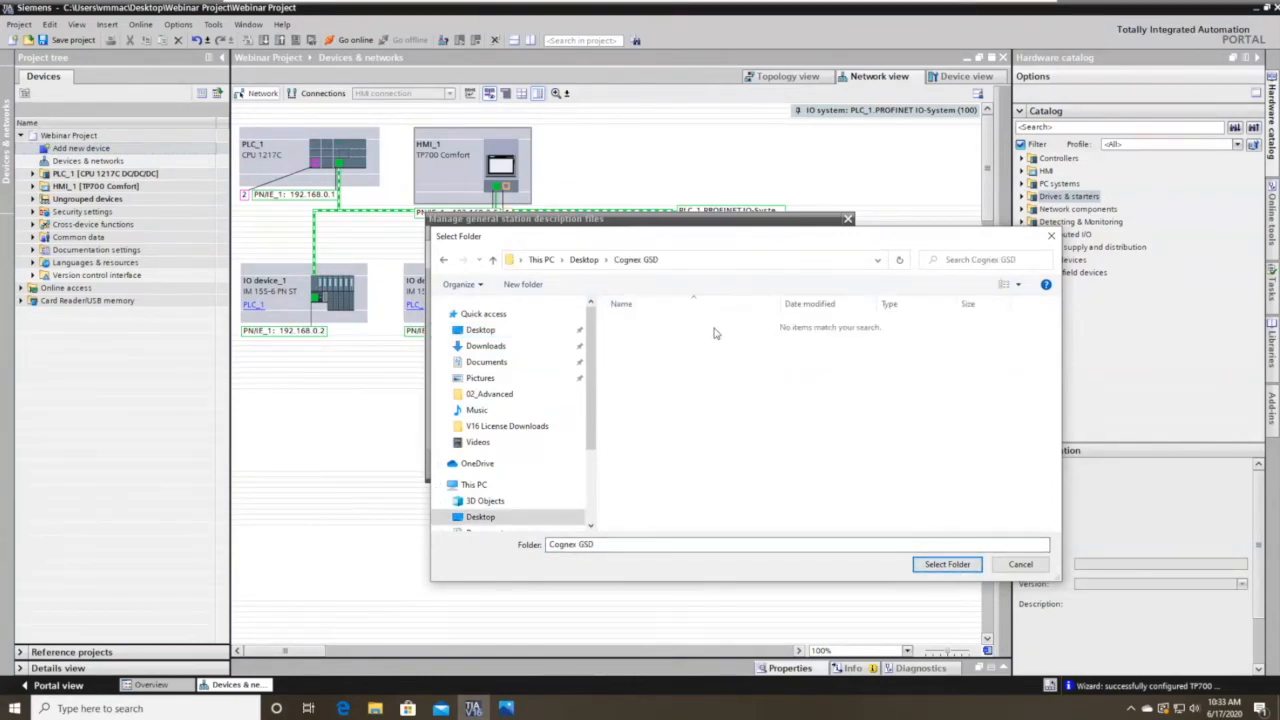
left_click(948, 565)
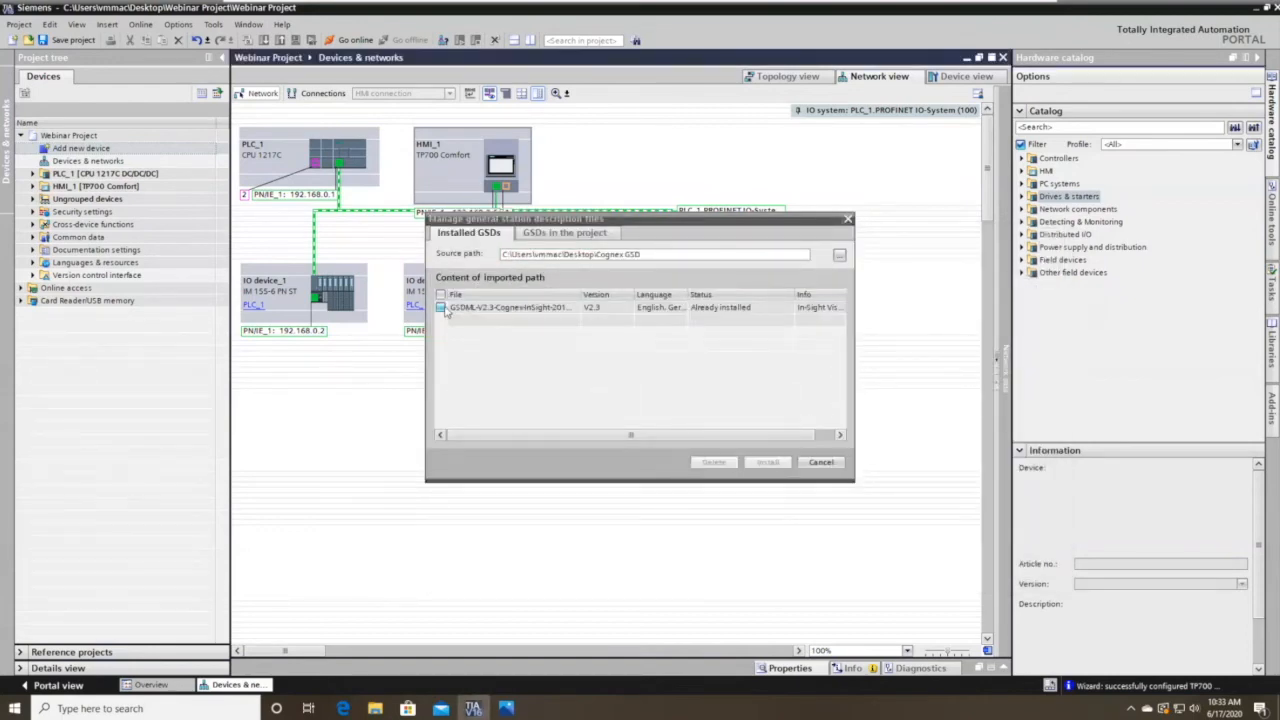
left_click(441, 308)
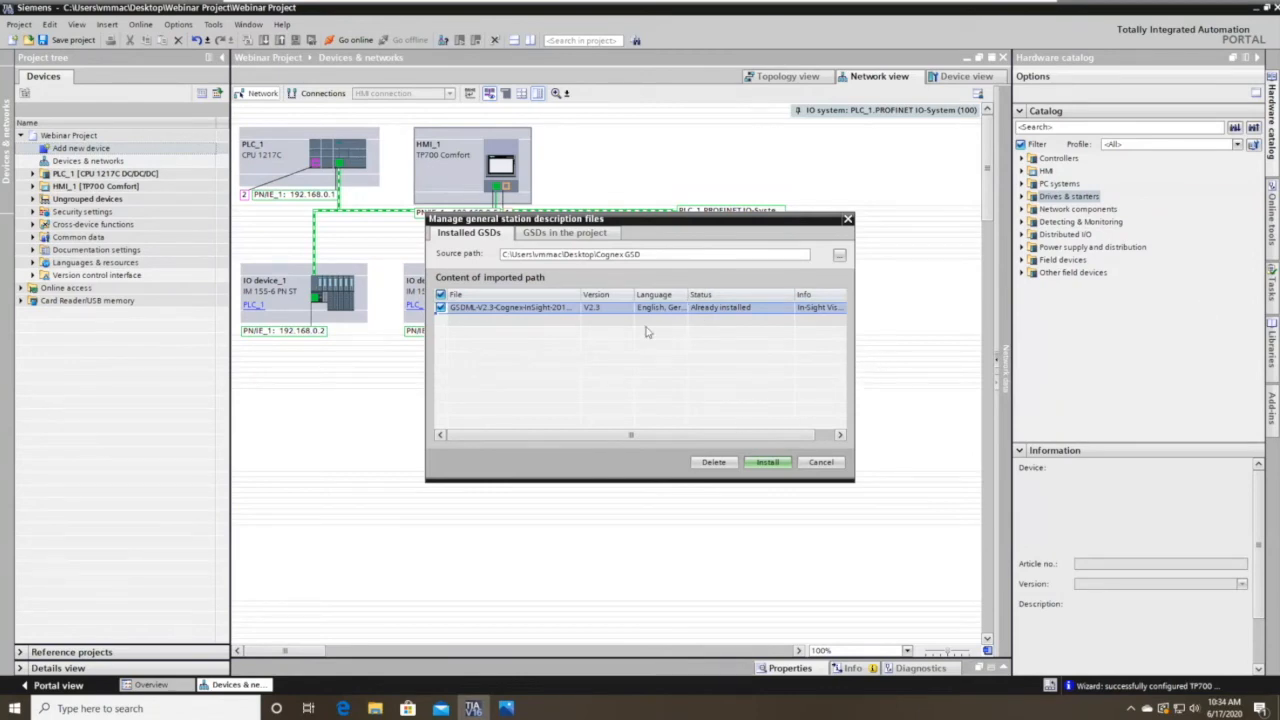
Close the GSD manager and expand Other field devices > Sensors > Cognex Corp. > Cognex Vision Systems.
left_click(819, 463)
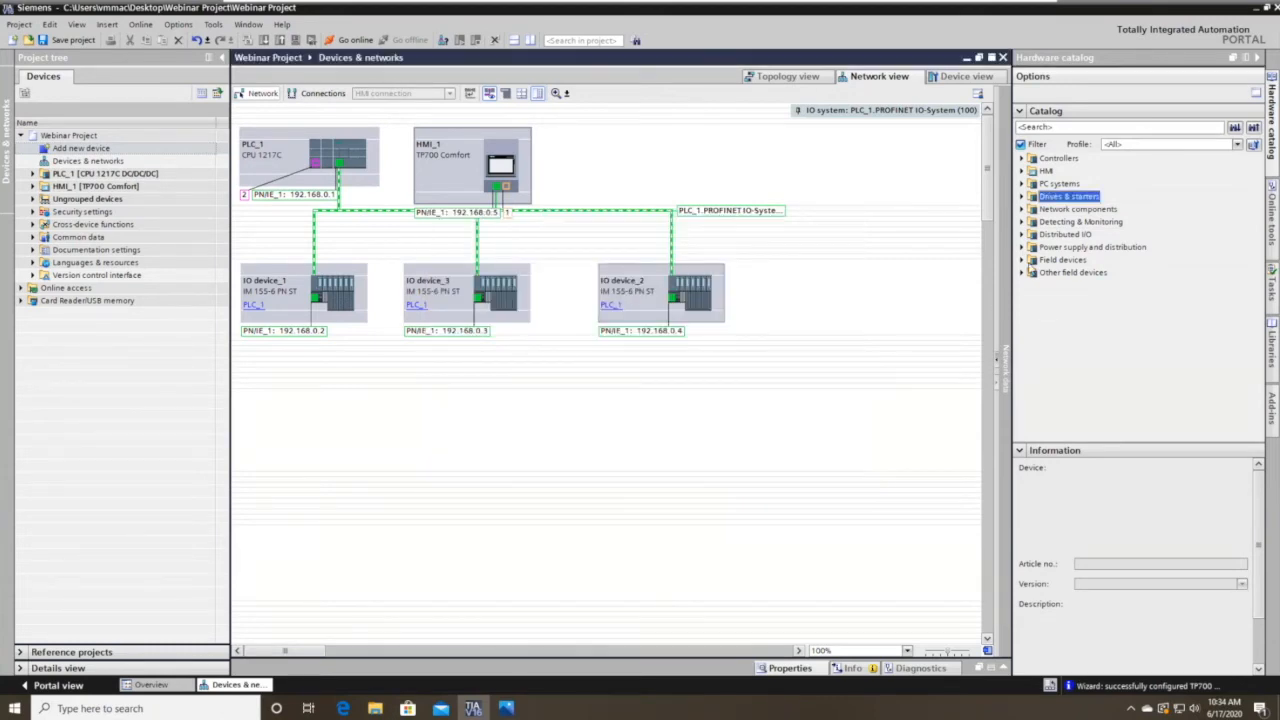
left_click(1021, 272)
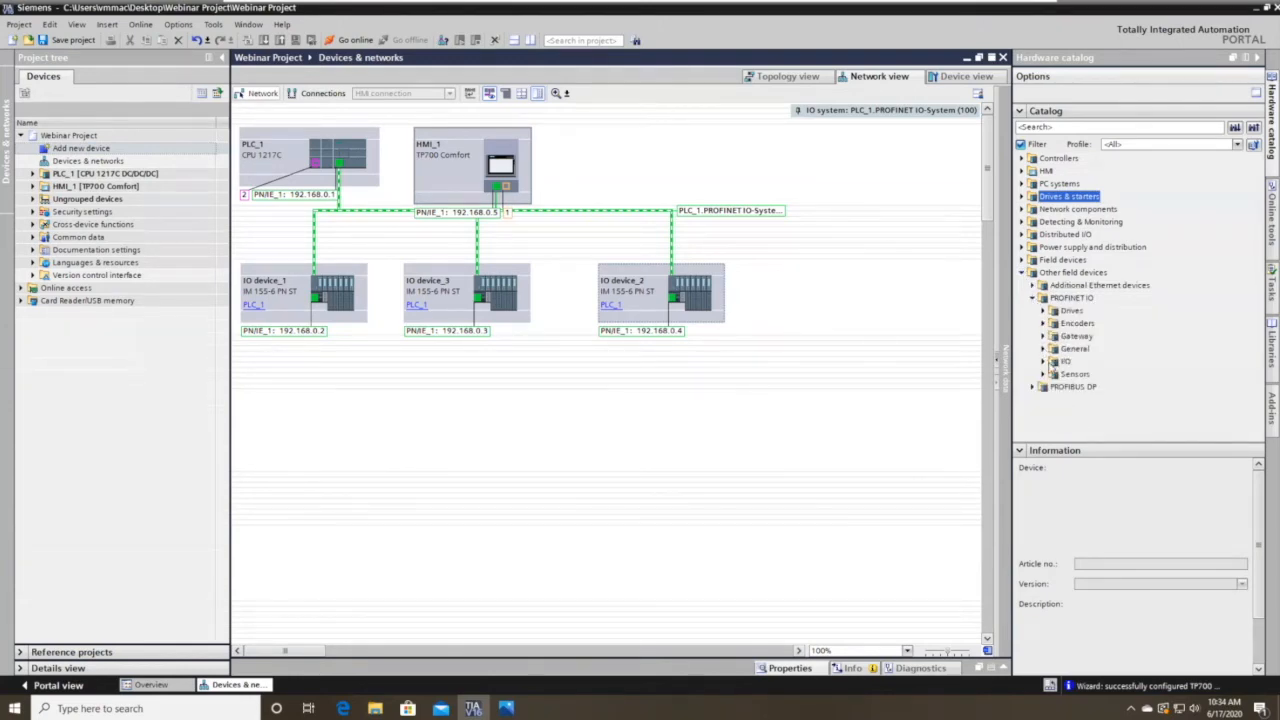
left_click(1044, 374)
left_click(1054, 387)
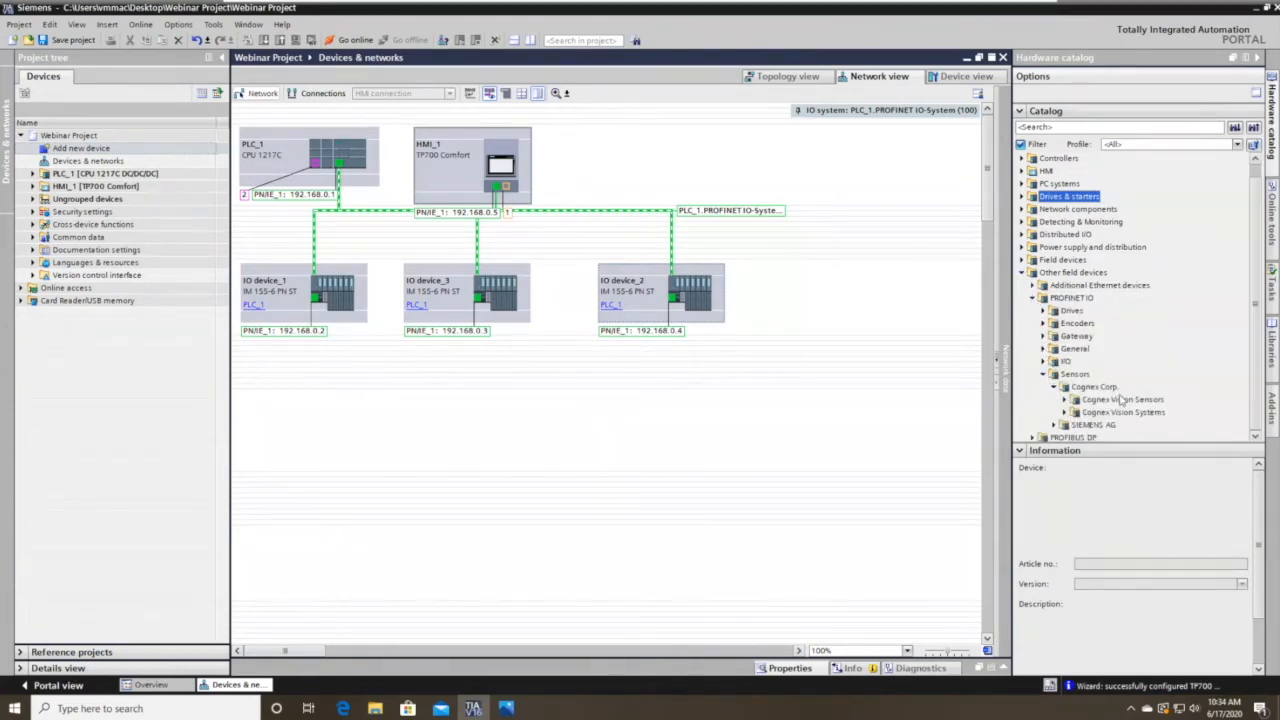
left_click(1064, 387)
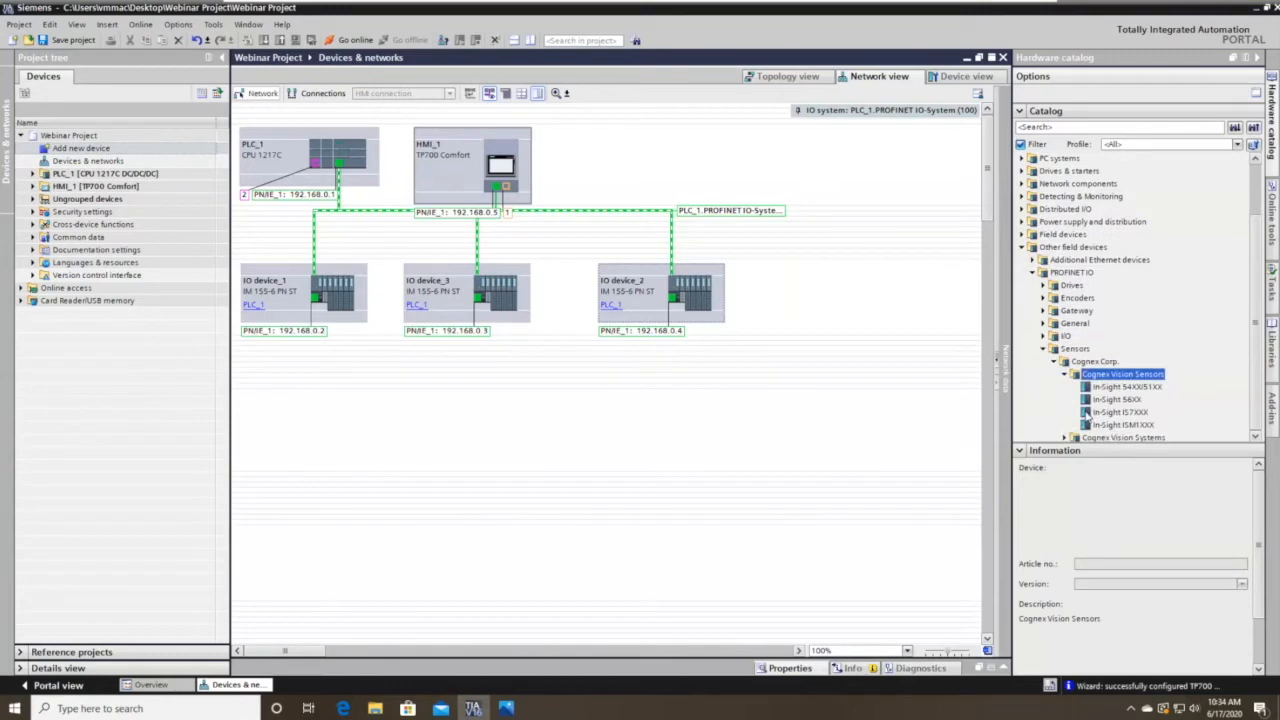
scroll(1063, 391, "down", 1)
left_click(1066, 401)
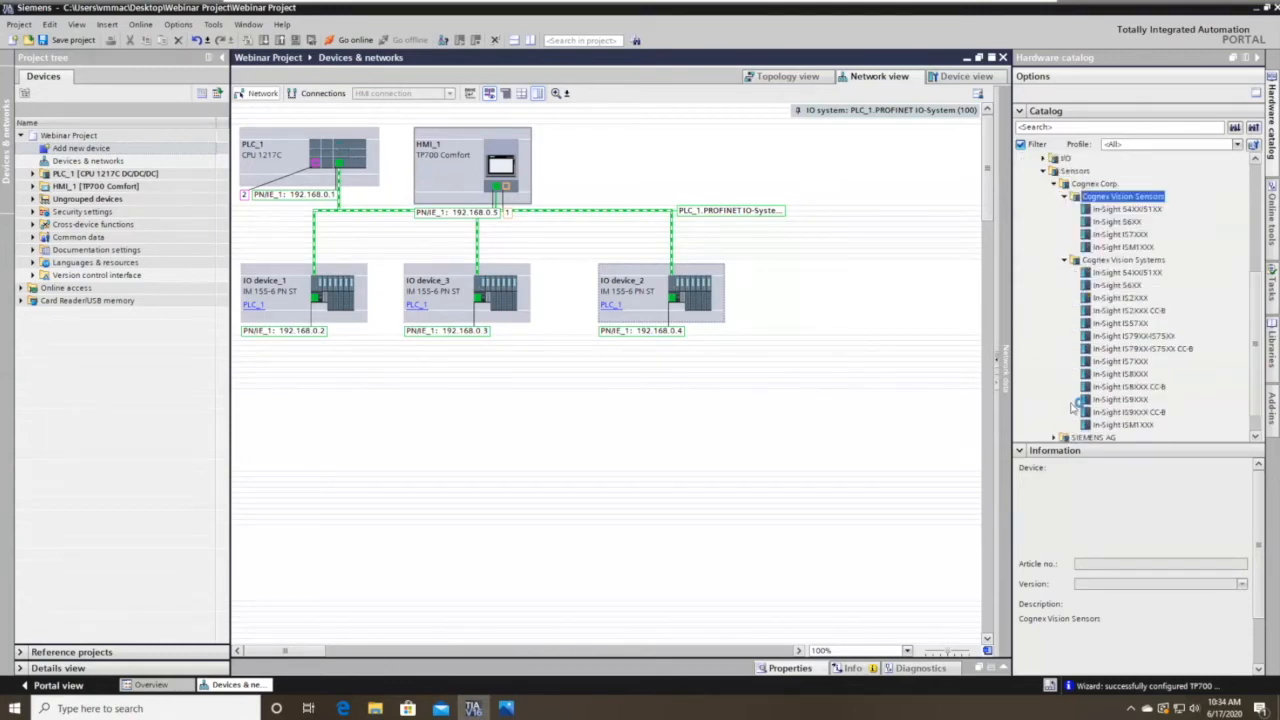
Select In-Sight IS2XXX and set its GSDML-V2.3 version in the Information pane.
left_click(1118, 298)
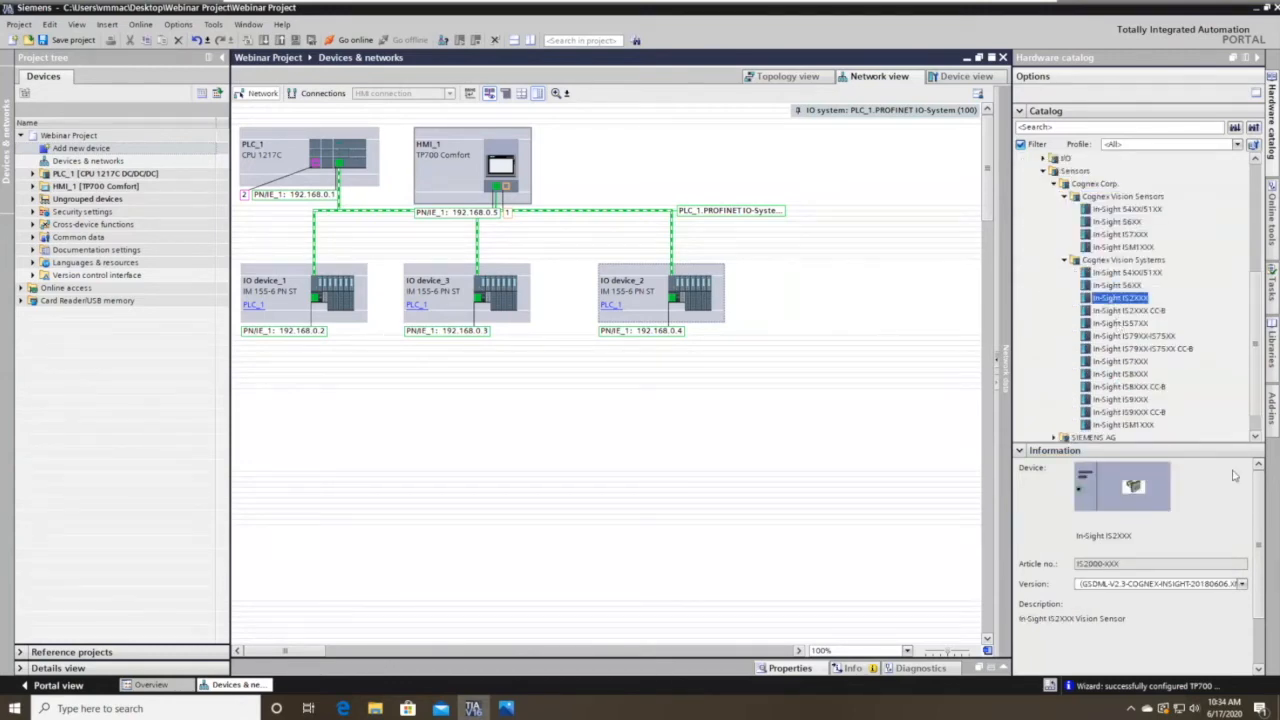
left_click(1241, 584)
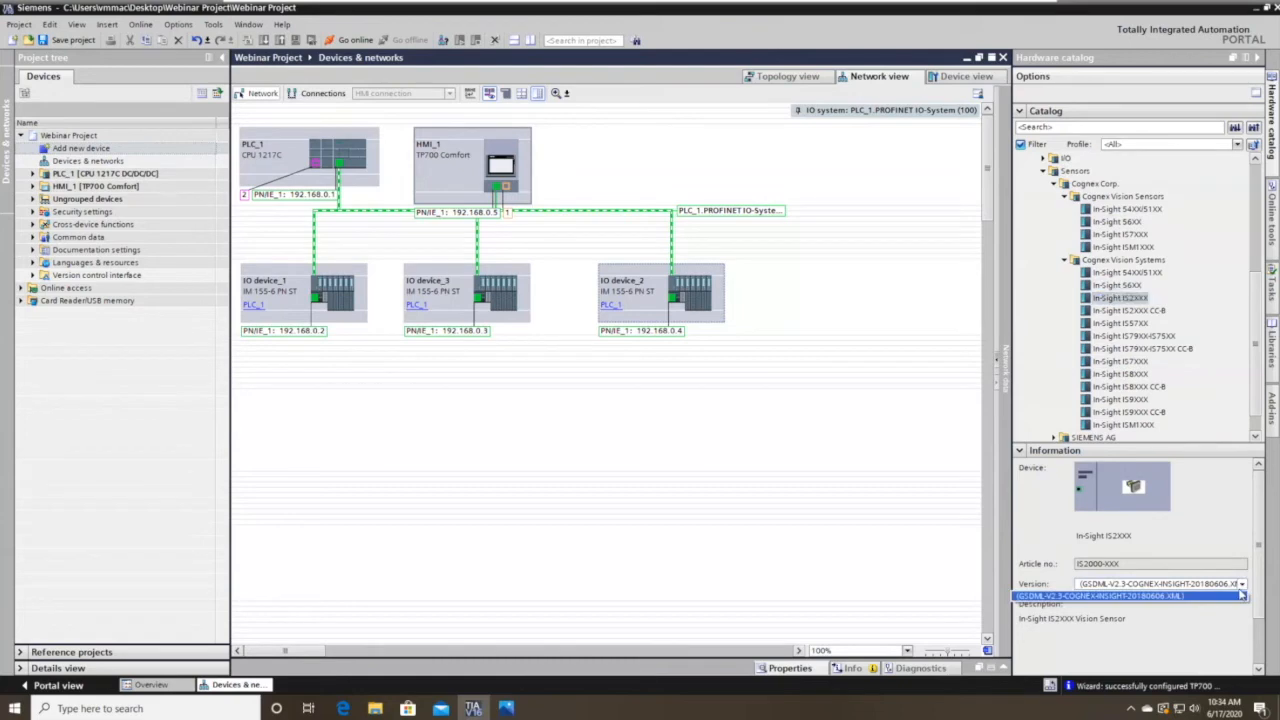
left_click(1241, 595)
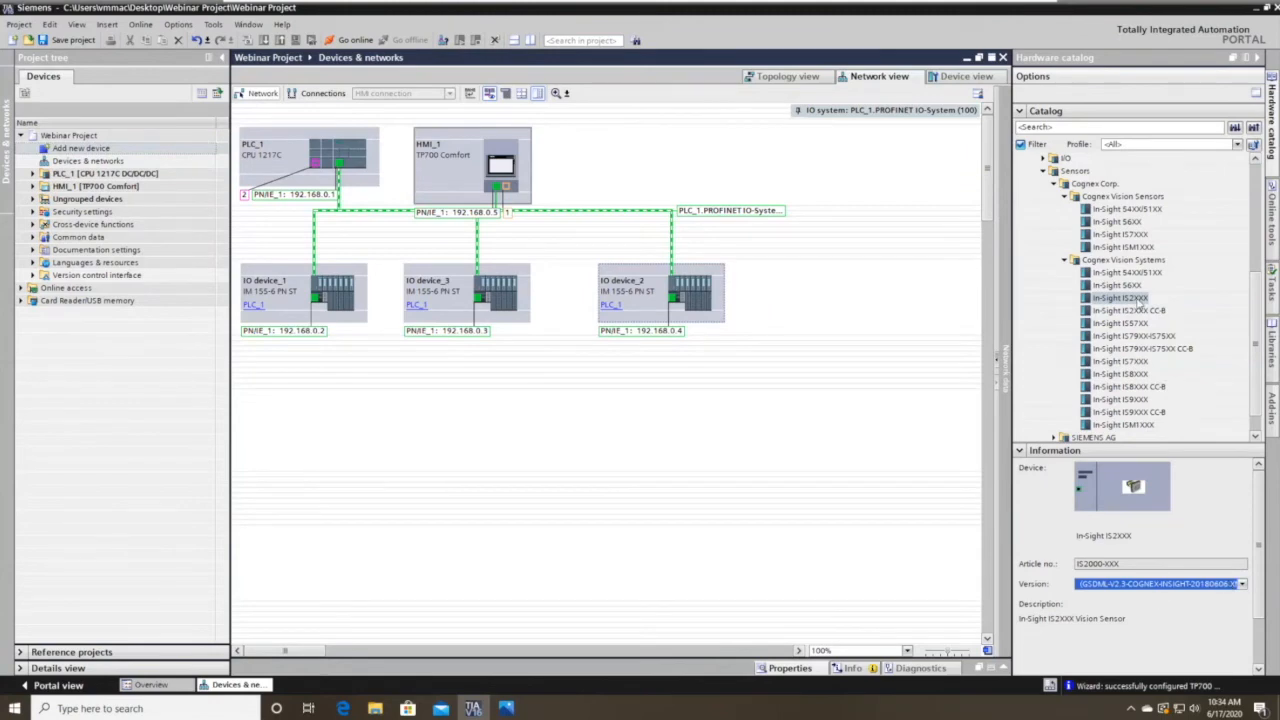
left_click(1120, 298)
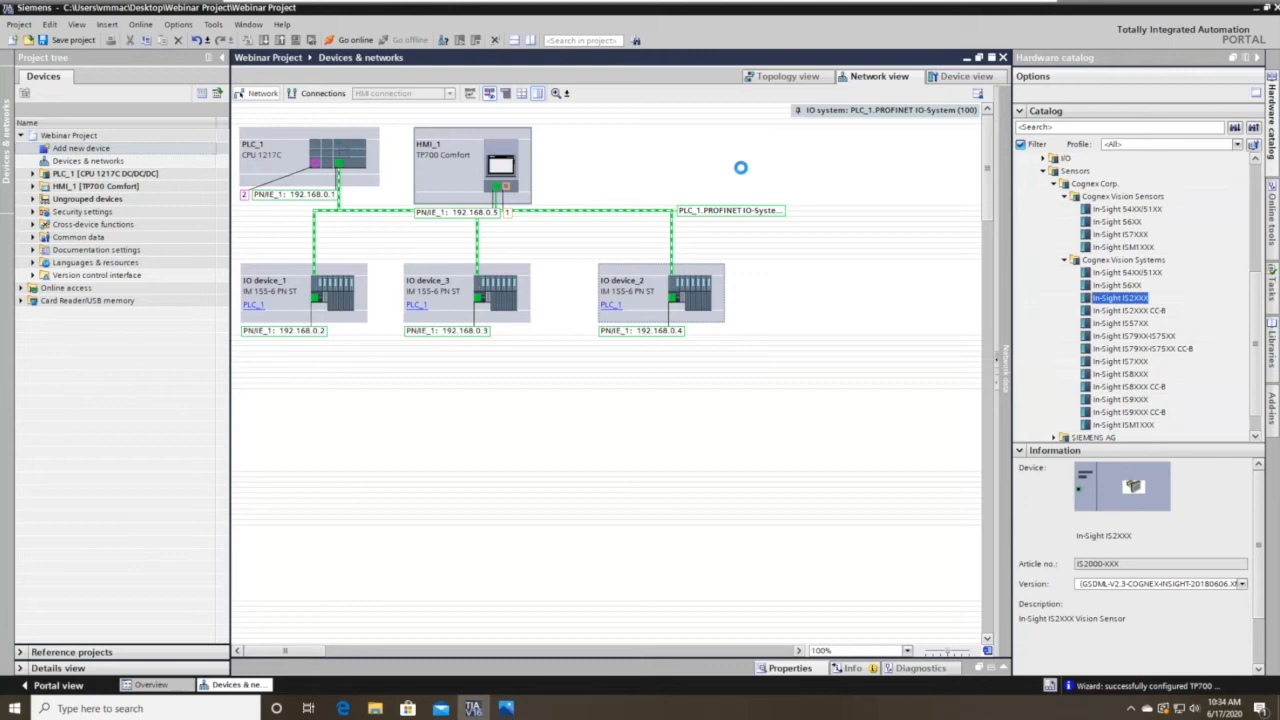
Place an In-Sight IS2XXX camera beside HMI_1, assigned to PLC_1.PROFINET interface_1 at 192.168.0.6.
left_click_drag(740, 167, 743, 170)
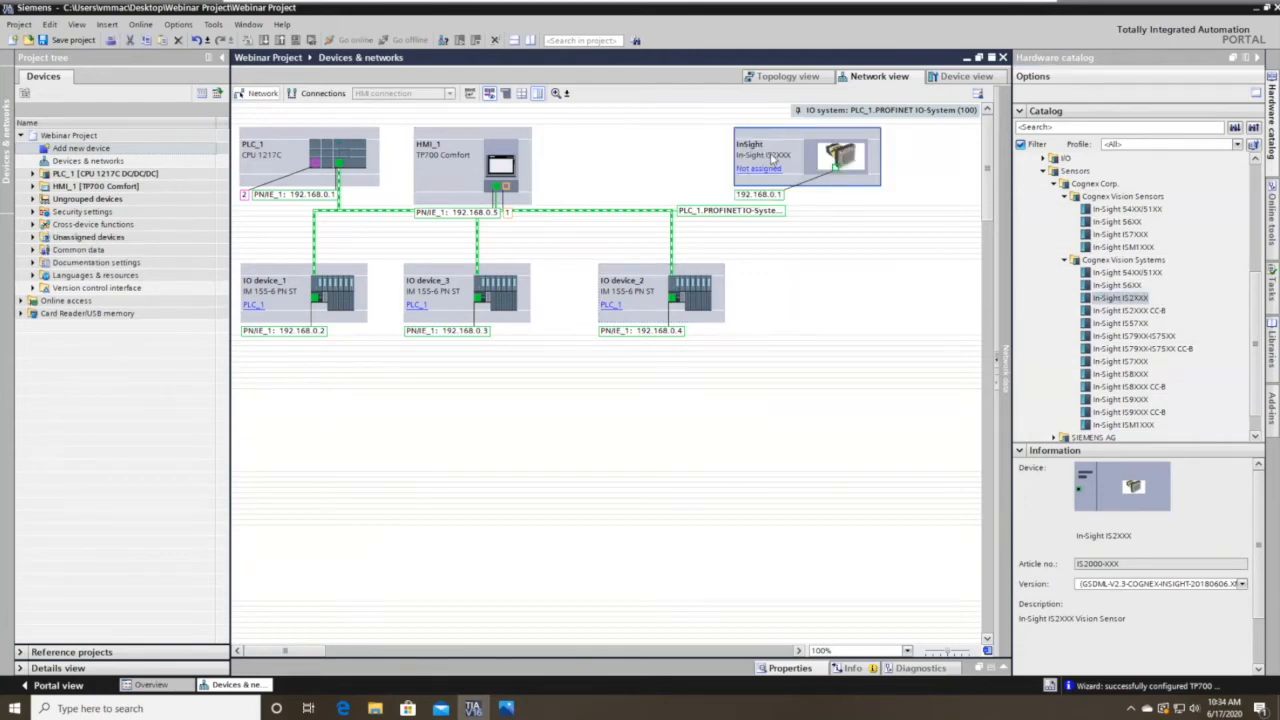
left_click(763, 170)
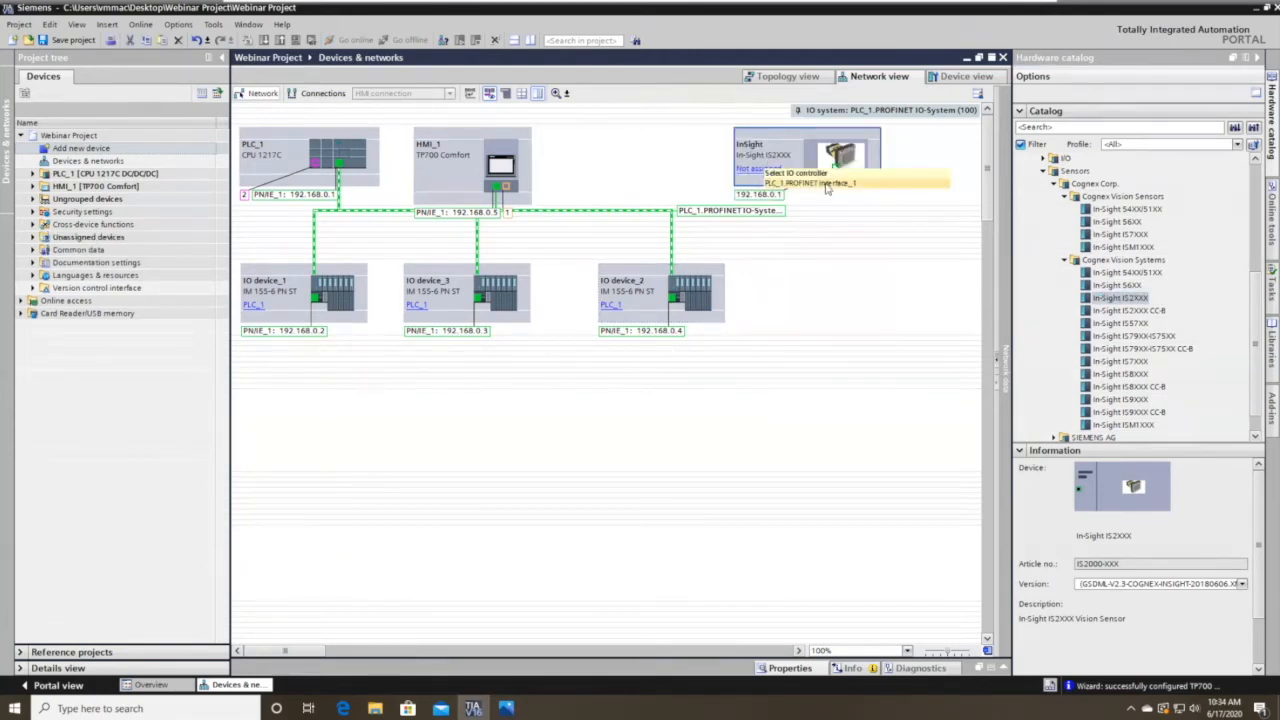
left_click(810, 183)
left_click_drag(777, 177, 668, 177)
left_click(477, 232)
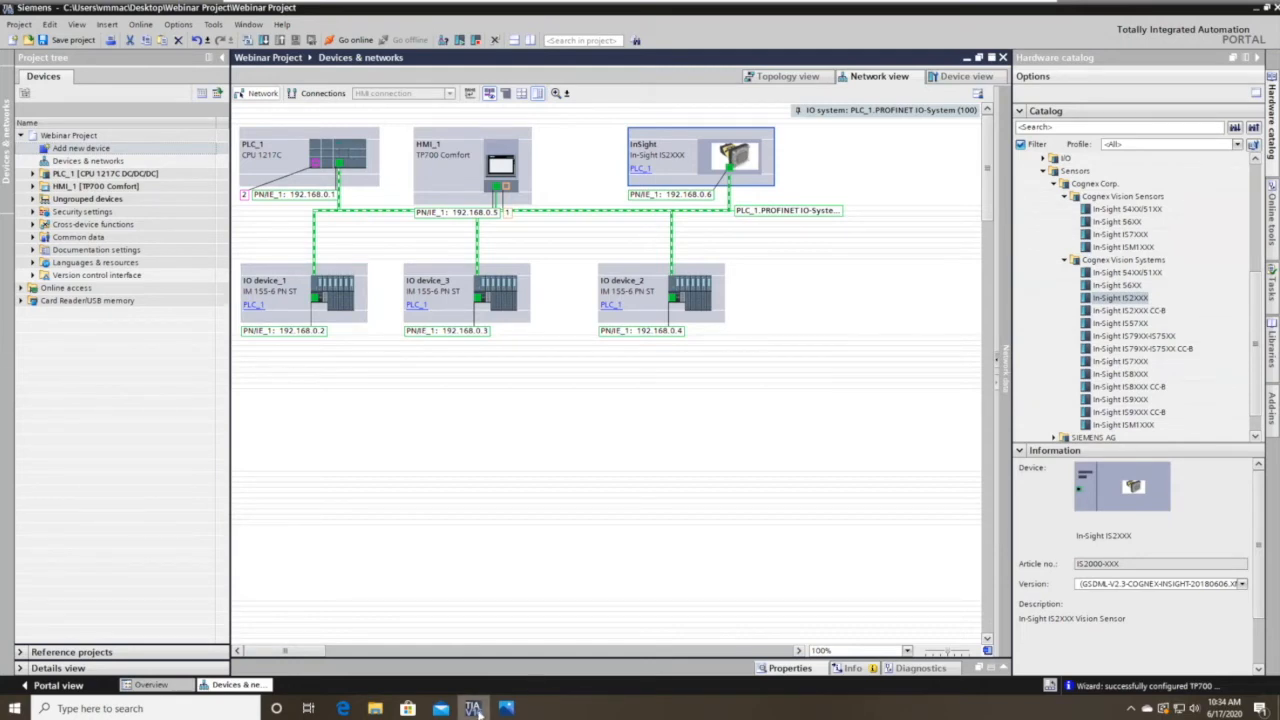
left_click(383, 453)
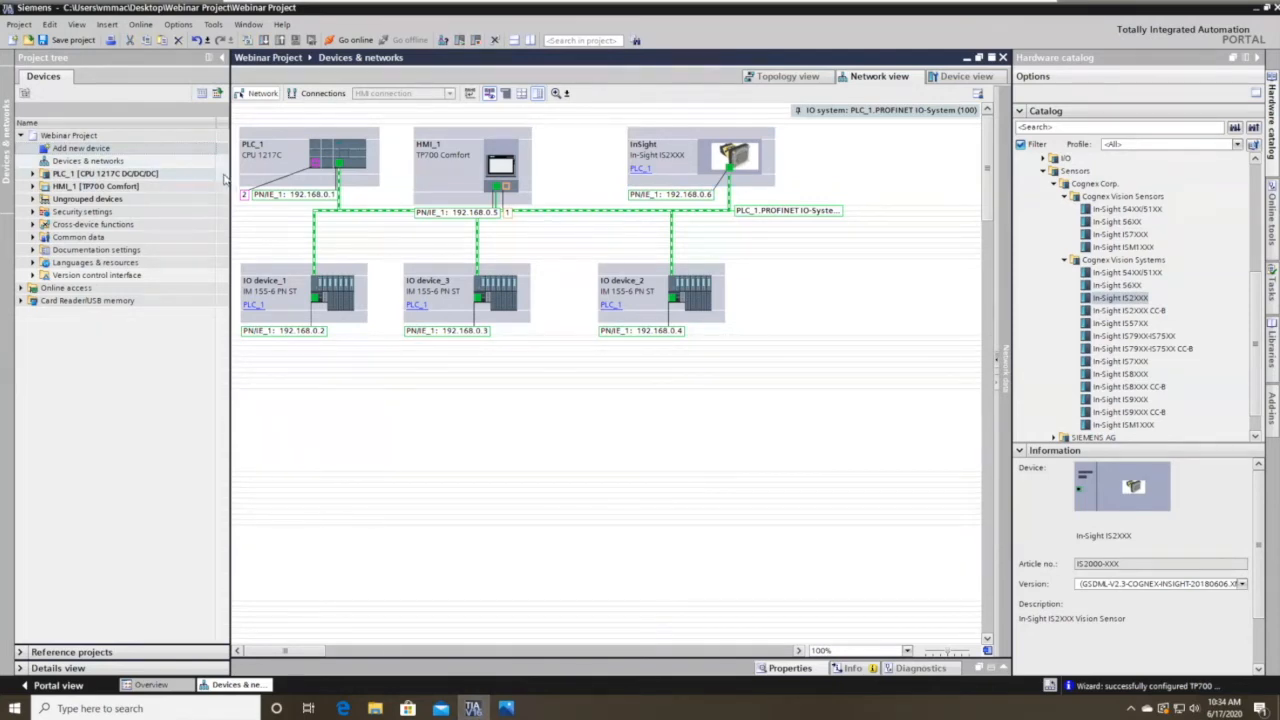
Save the project and try archiving it as Webinar Project.zap16 to the Desktop, which fails.
left_click(70, 40)
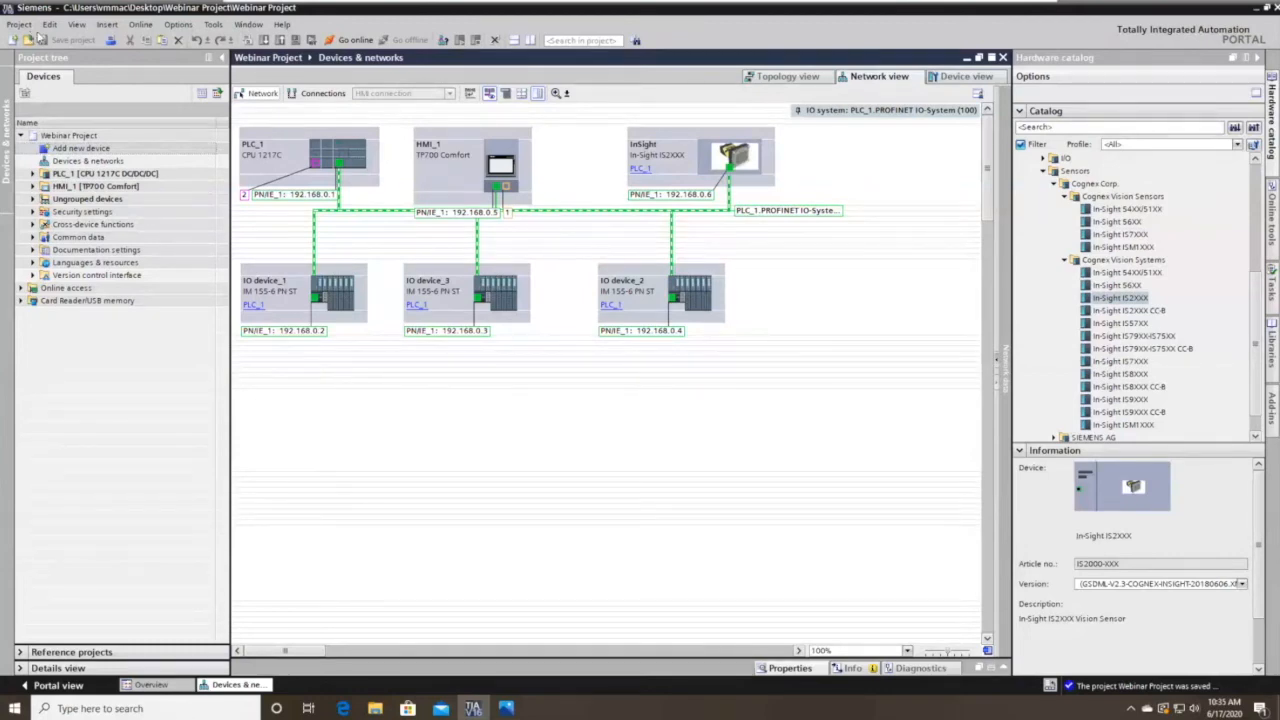
left_click(20, 24)
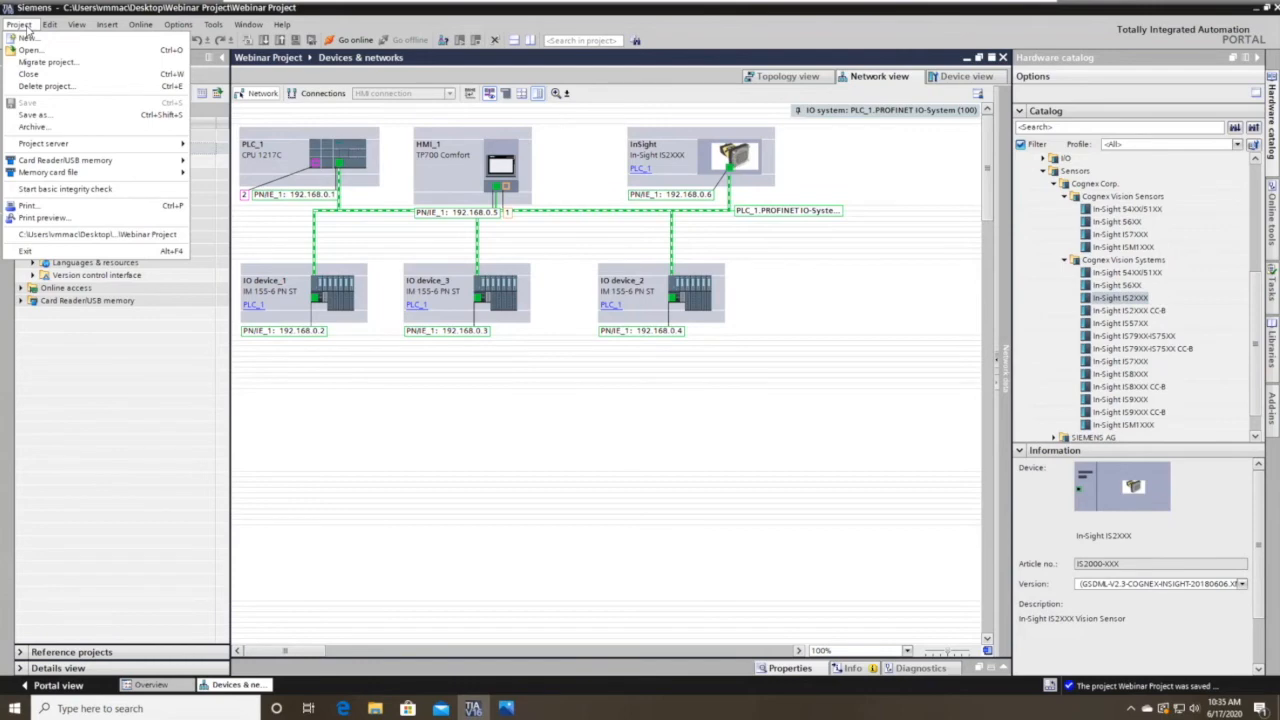
left_click(62, 127)
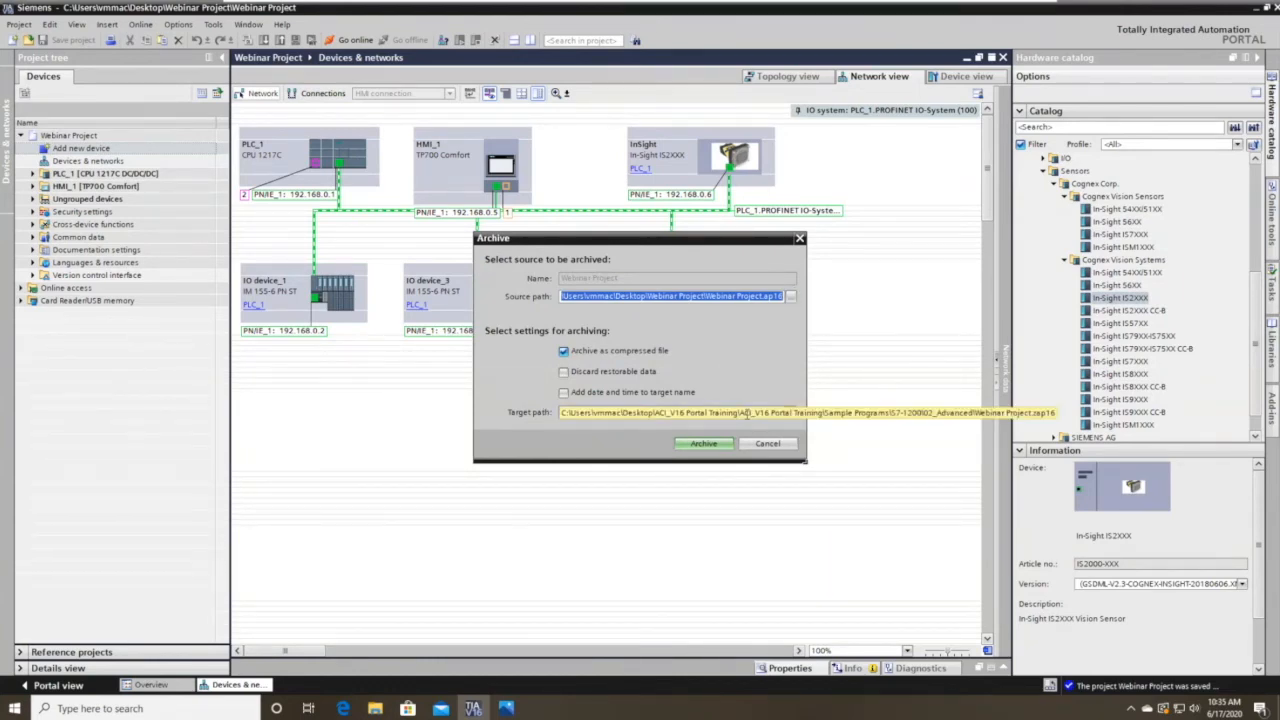
left_click(791, 412)
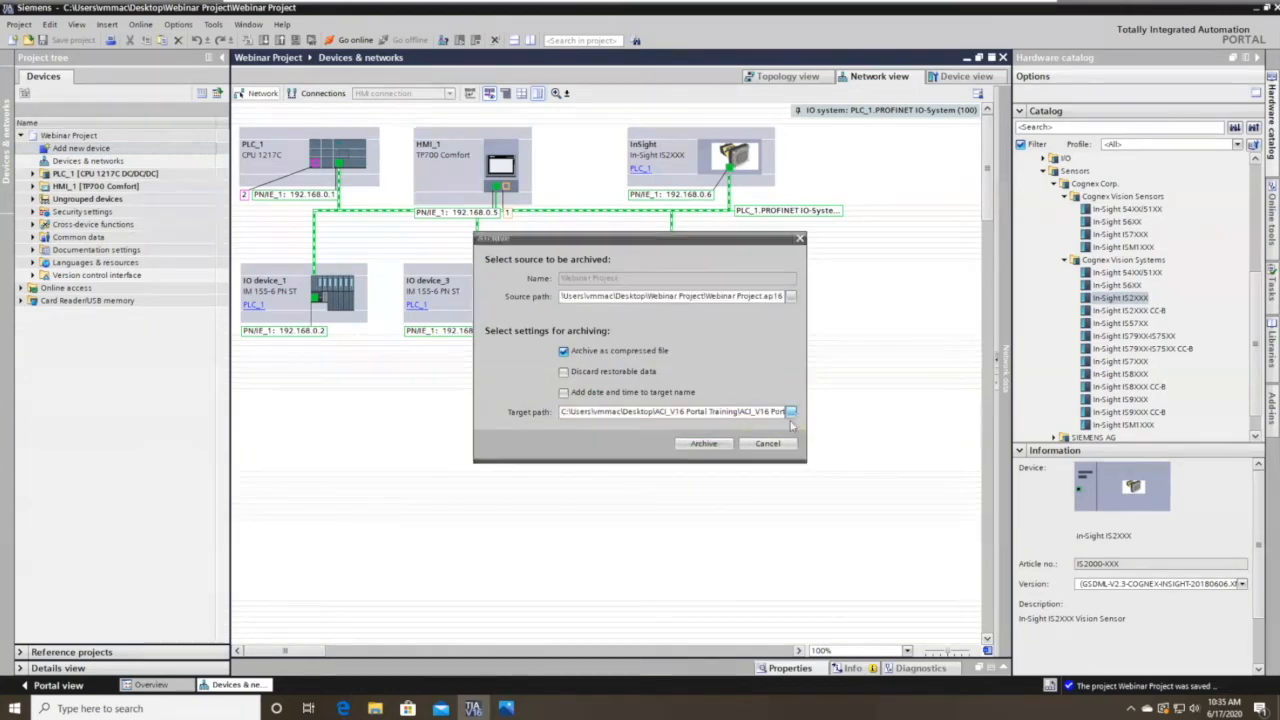
left_click(534, 431)
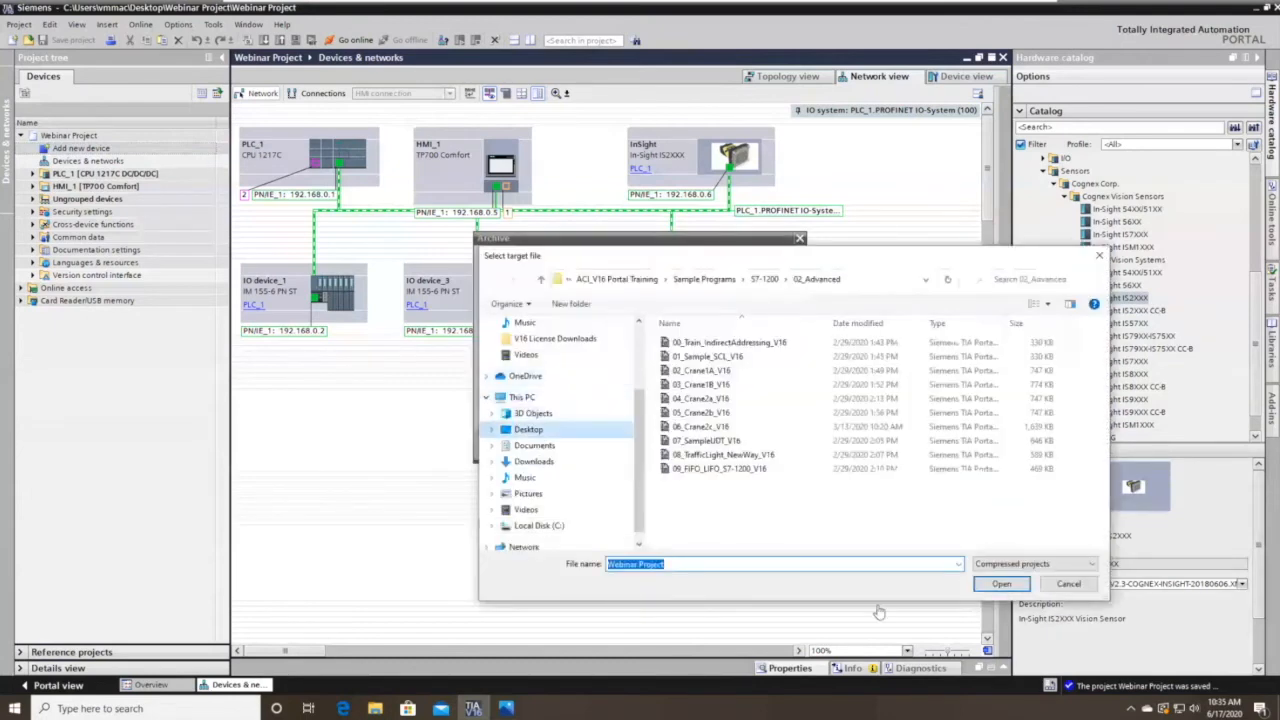
left_click(1018, 585)
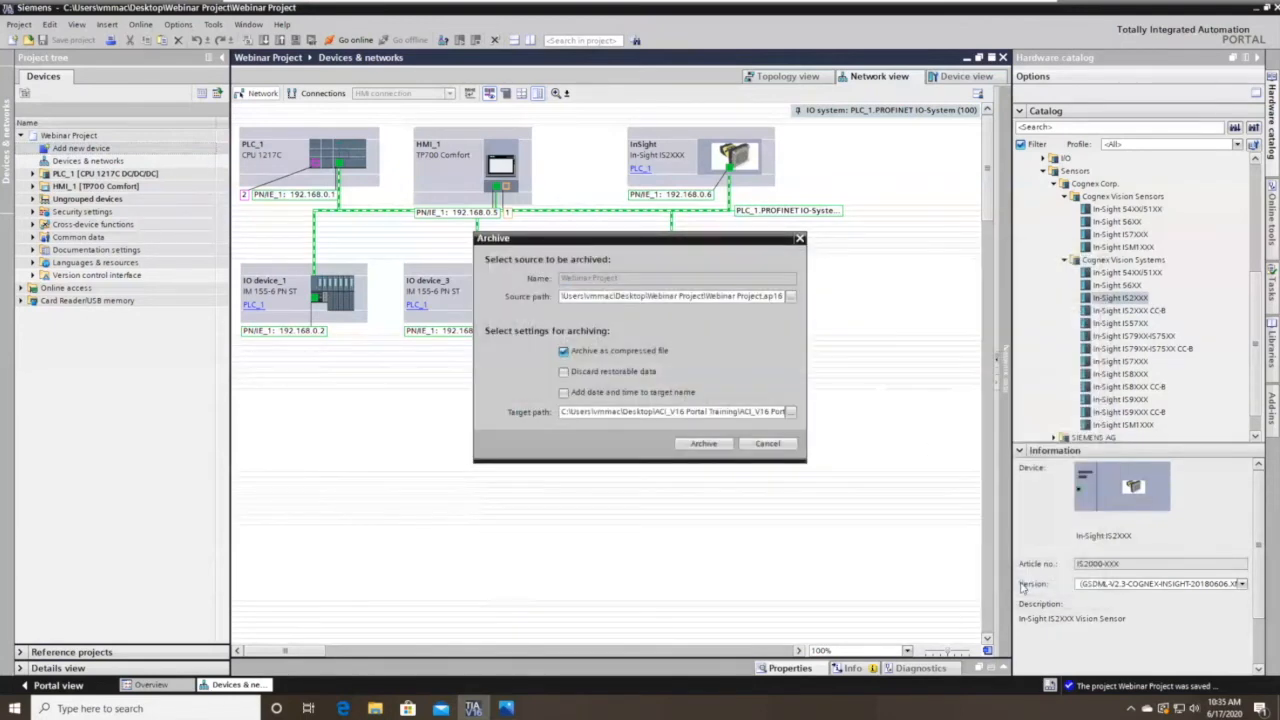
left_click(703, 443)
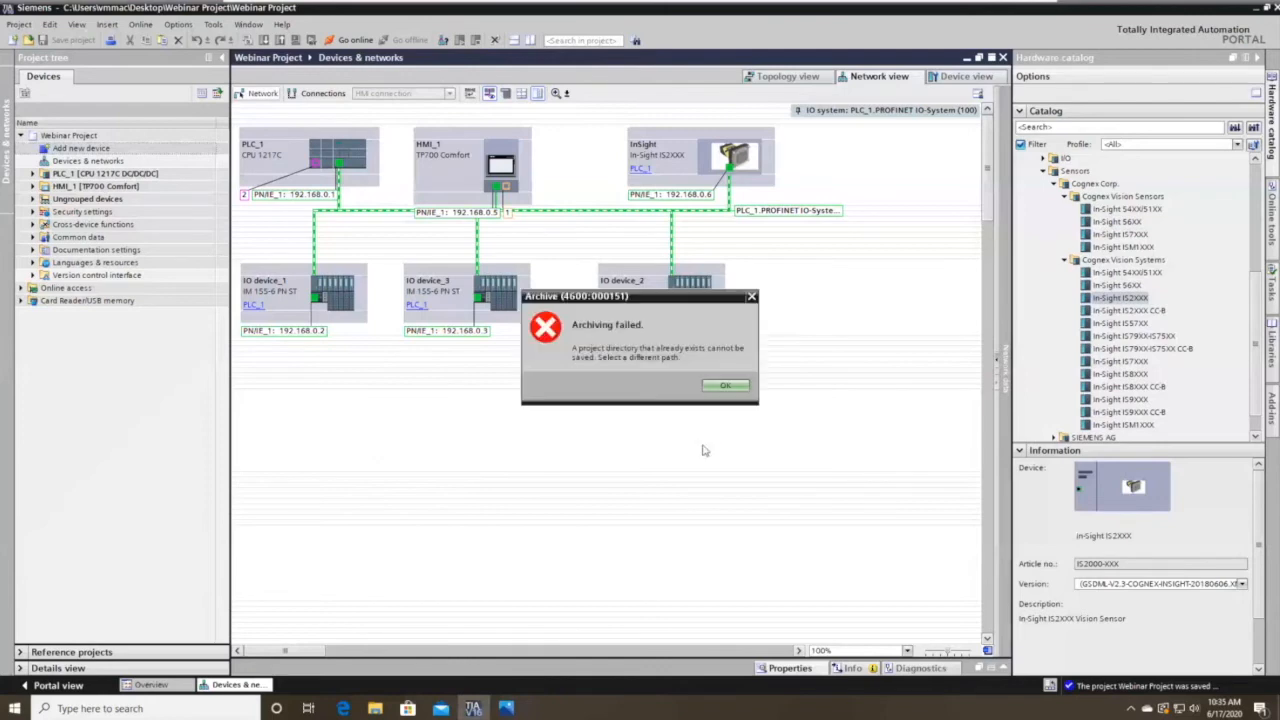
Dismiss the archiving error and create a new desktop folder named Archive.
left_click(725, 387)
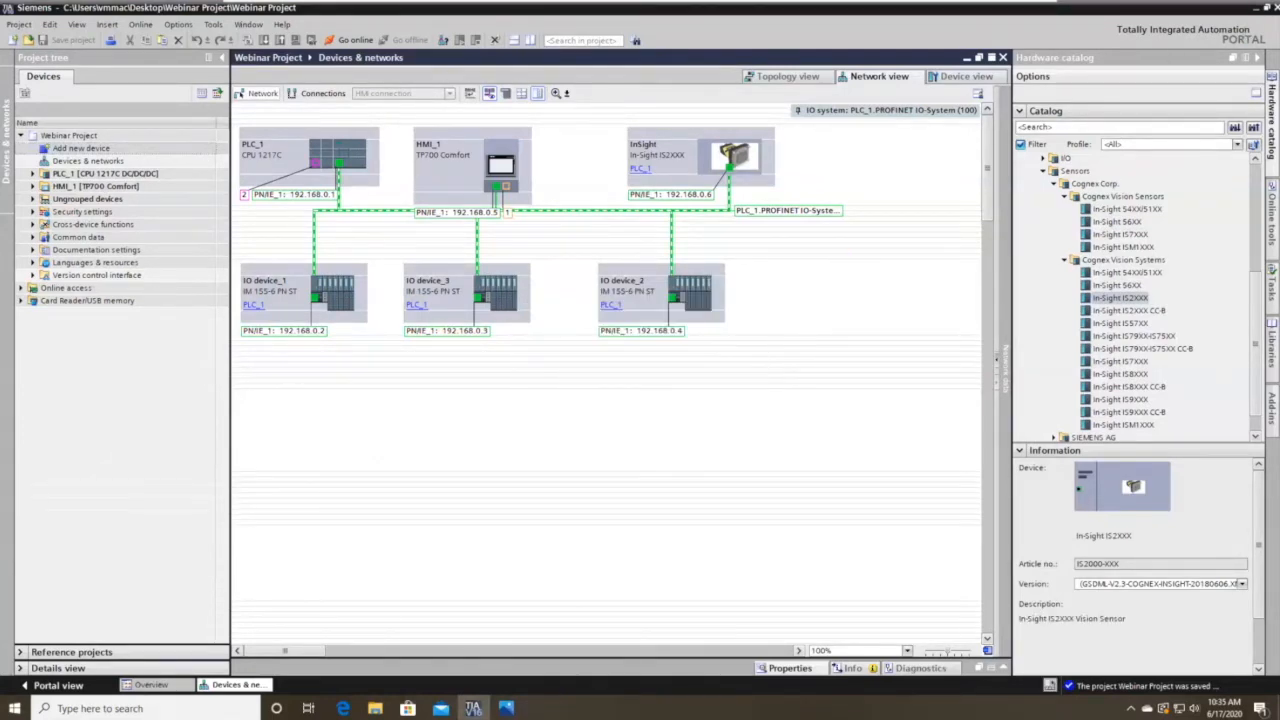
right_click(263, 429)
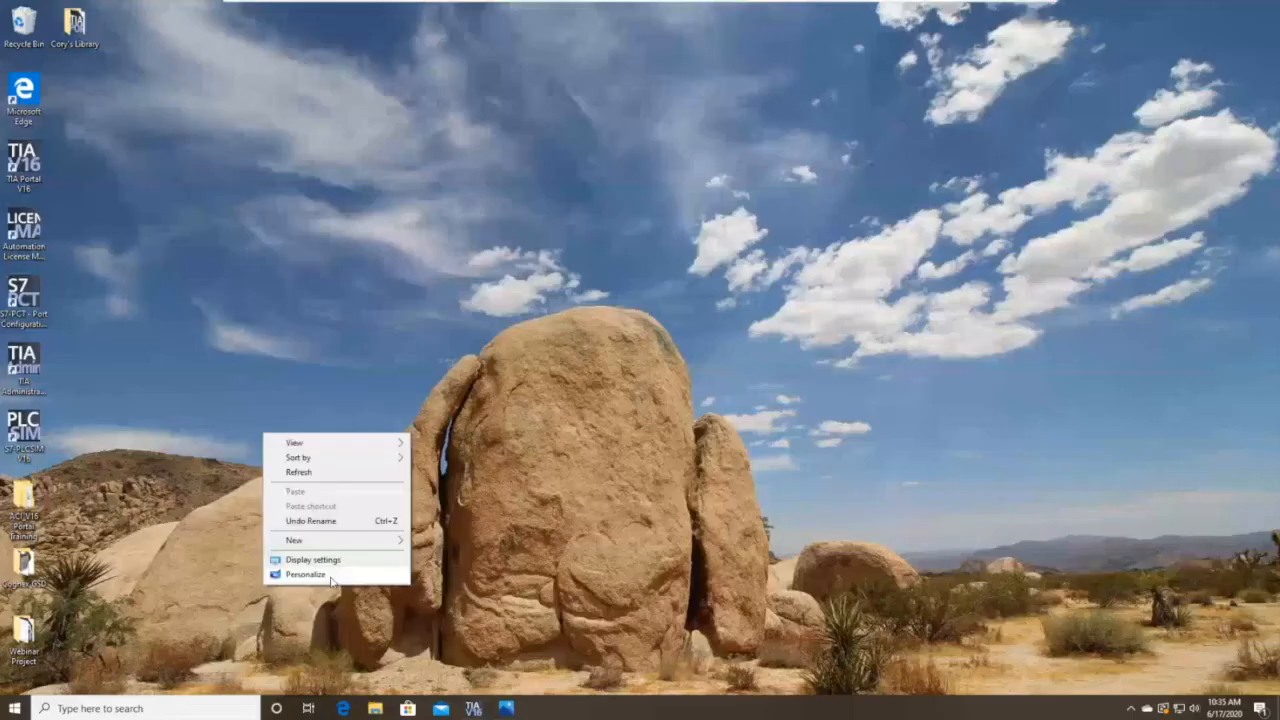
mouse_move(390, 530)
left_click(470, 540)
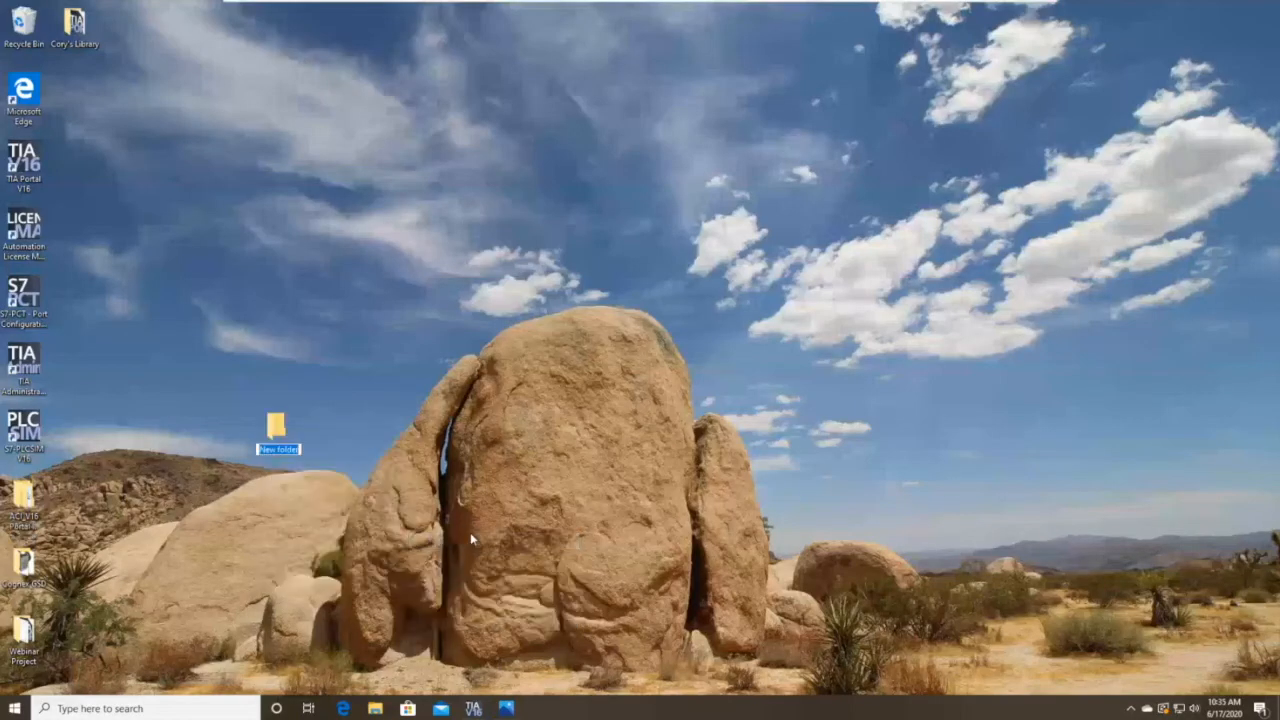
type("Ardhive")
key("Return")
Return to TIA Portal and reopen Project > Archive.
left_click(476, 708)
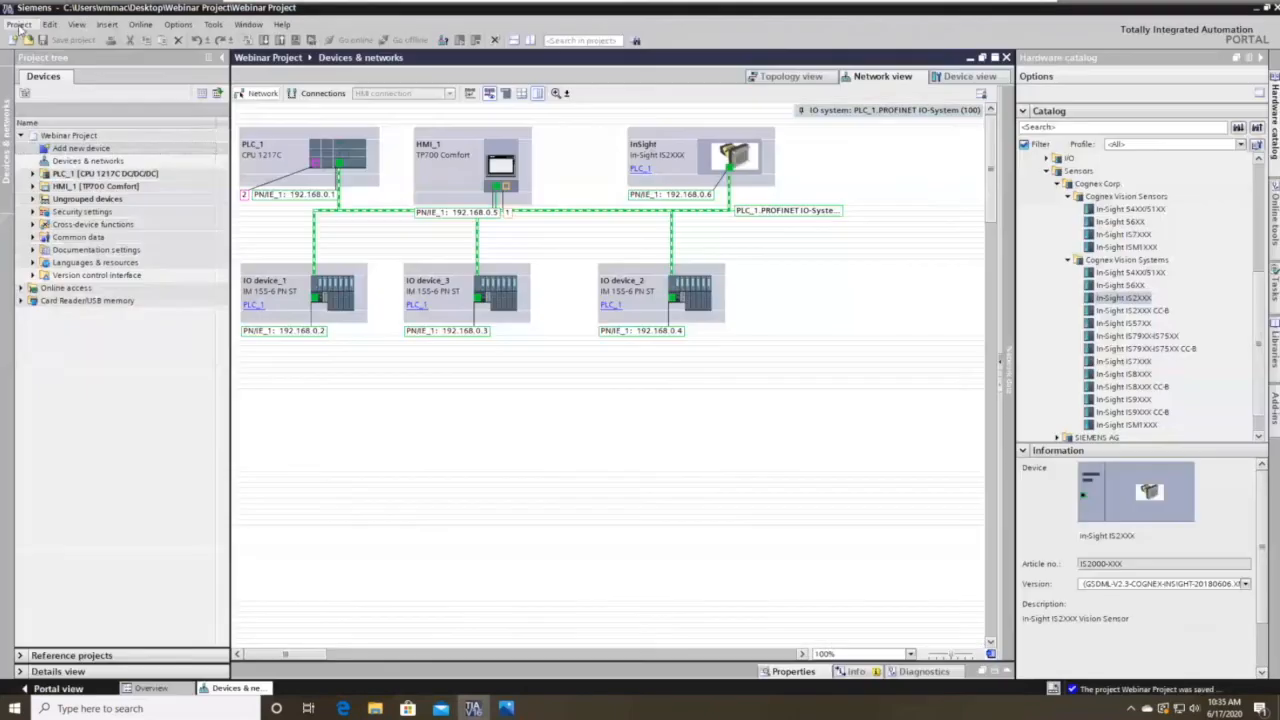
left_click(19, 24)
left_click(55, 128)
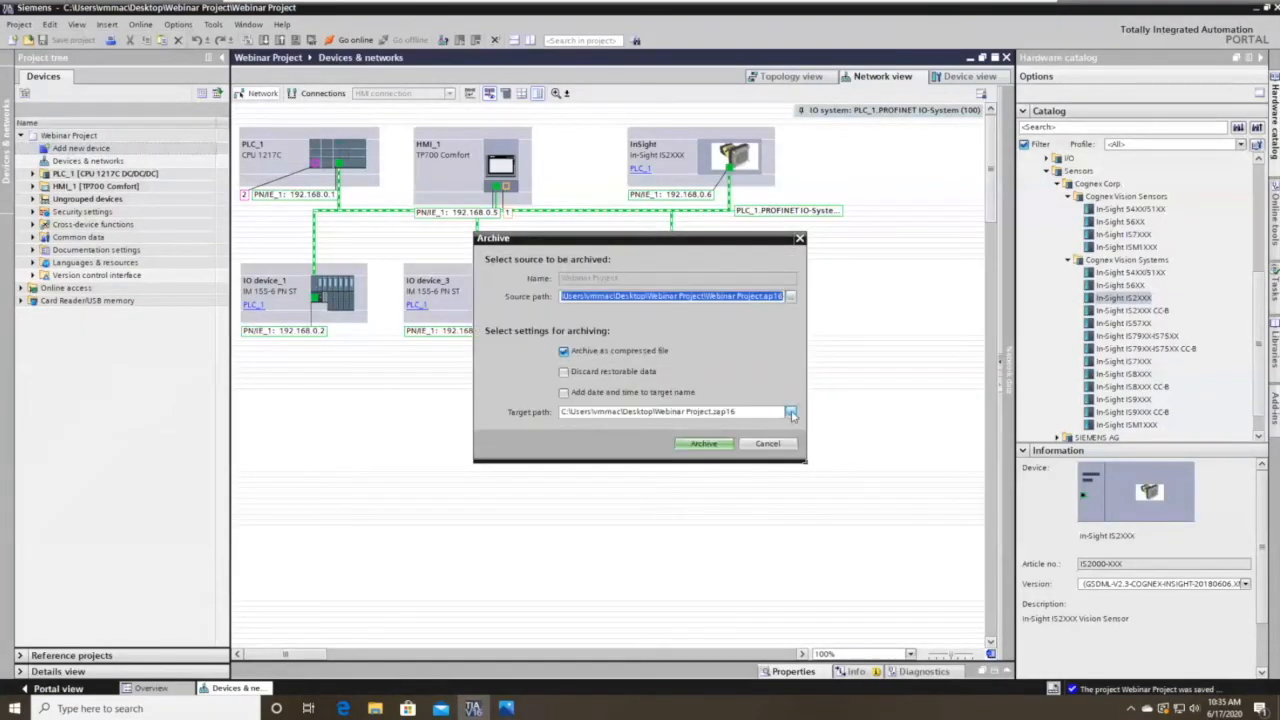
Archive the Webinar Project as a compressed file into the Desktop\Archive folder.
left_click(791, 412)
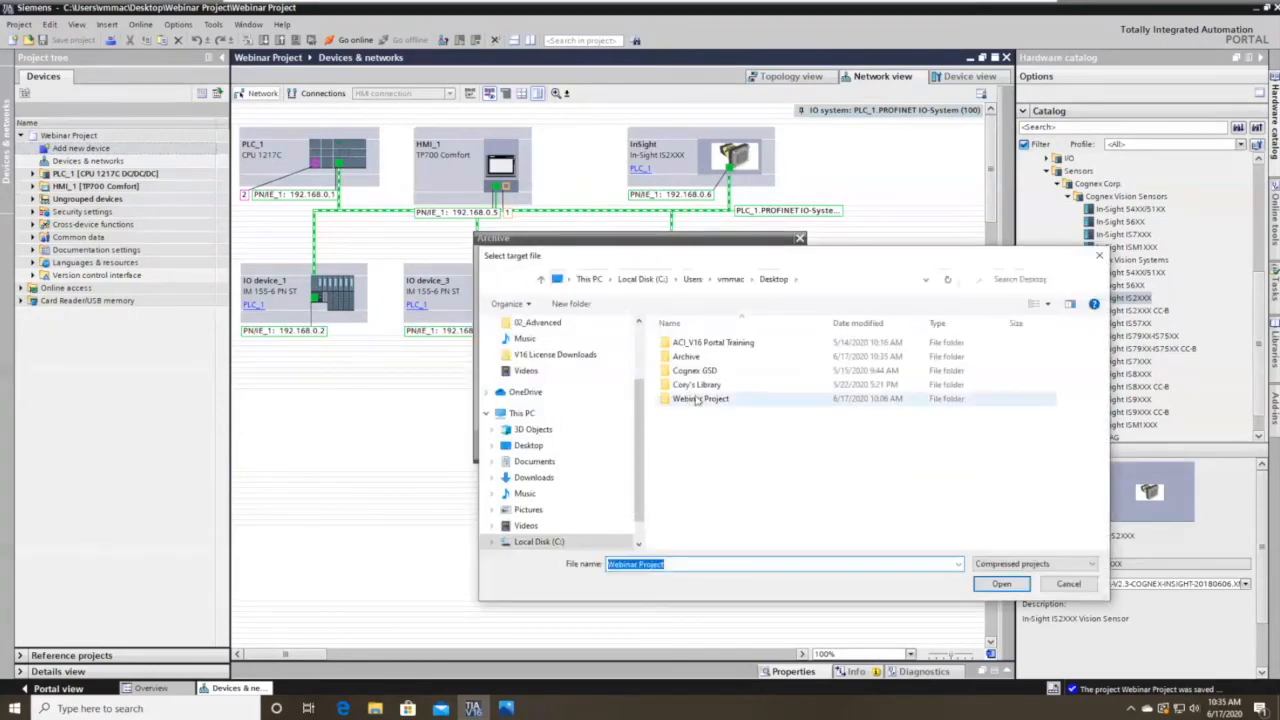
left_click(687, 356)
left_click(1003, 585)
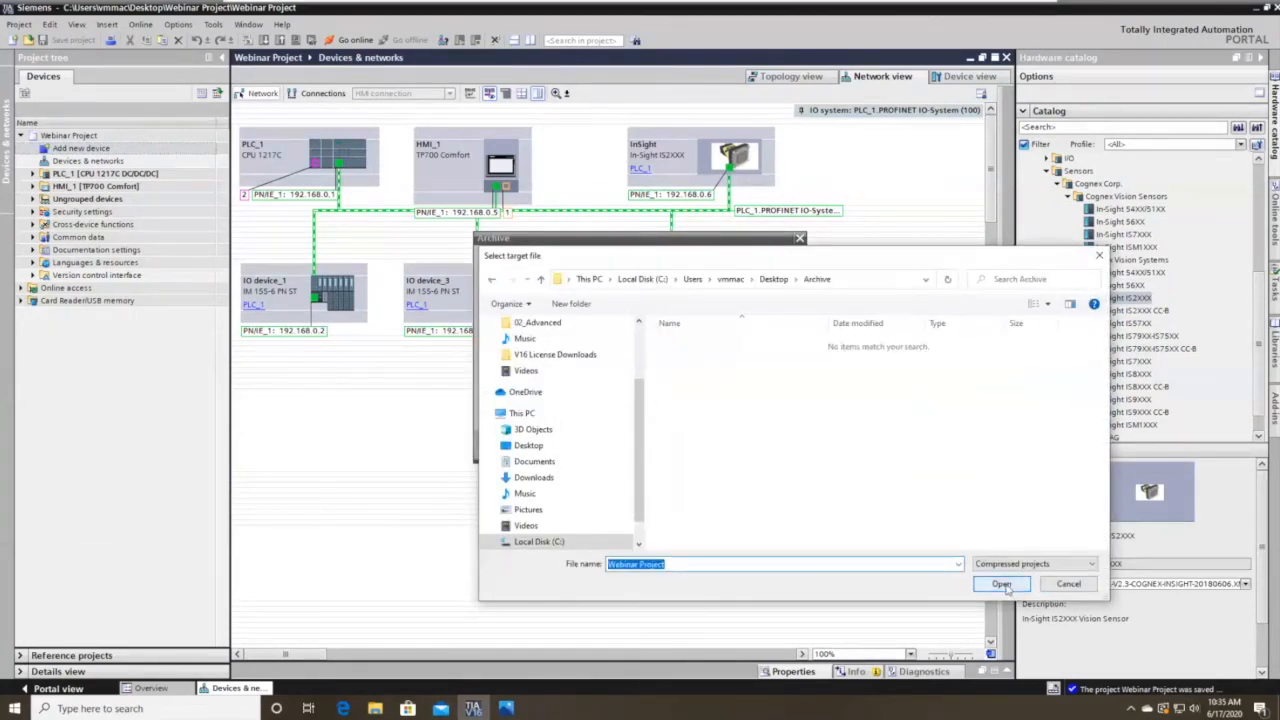
left_click(696, 441)
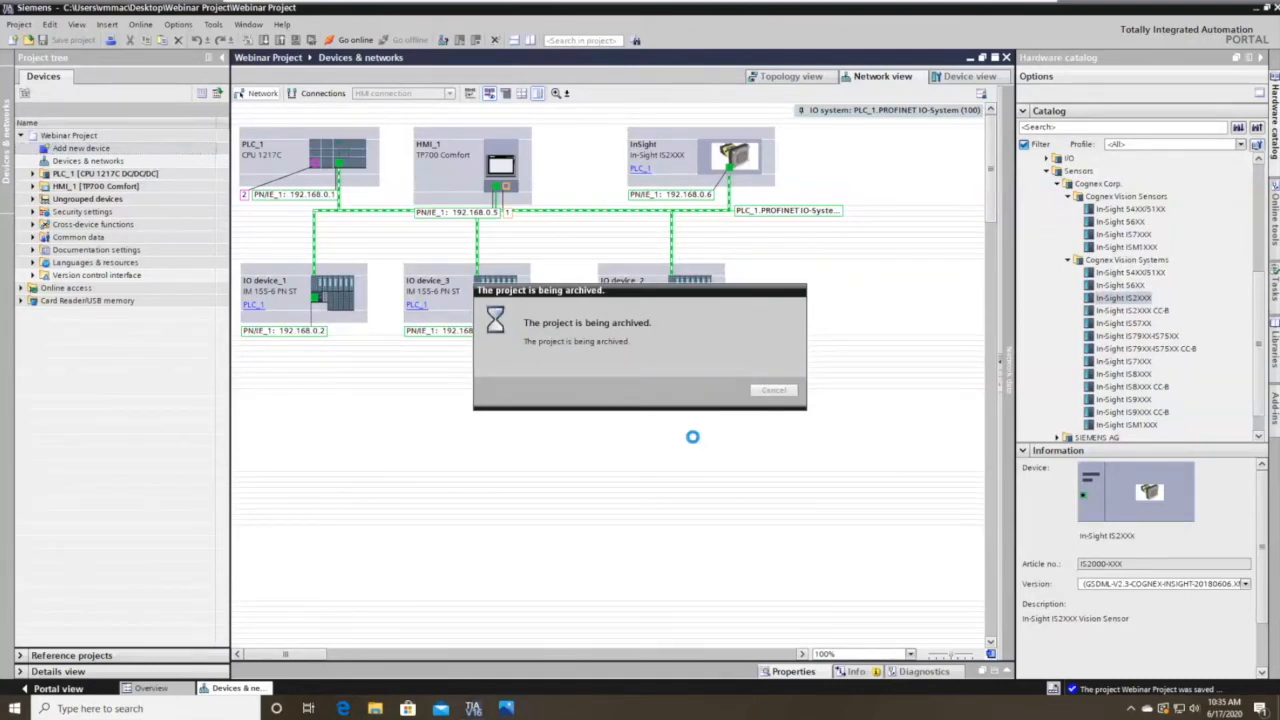
Close TIA Portal and check in the Archive folder that Webinar Project is a 4.64 MB .zap16 file.
left_click(1258, 12)
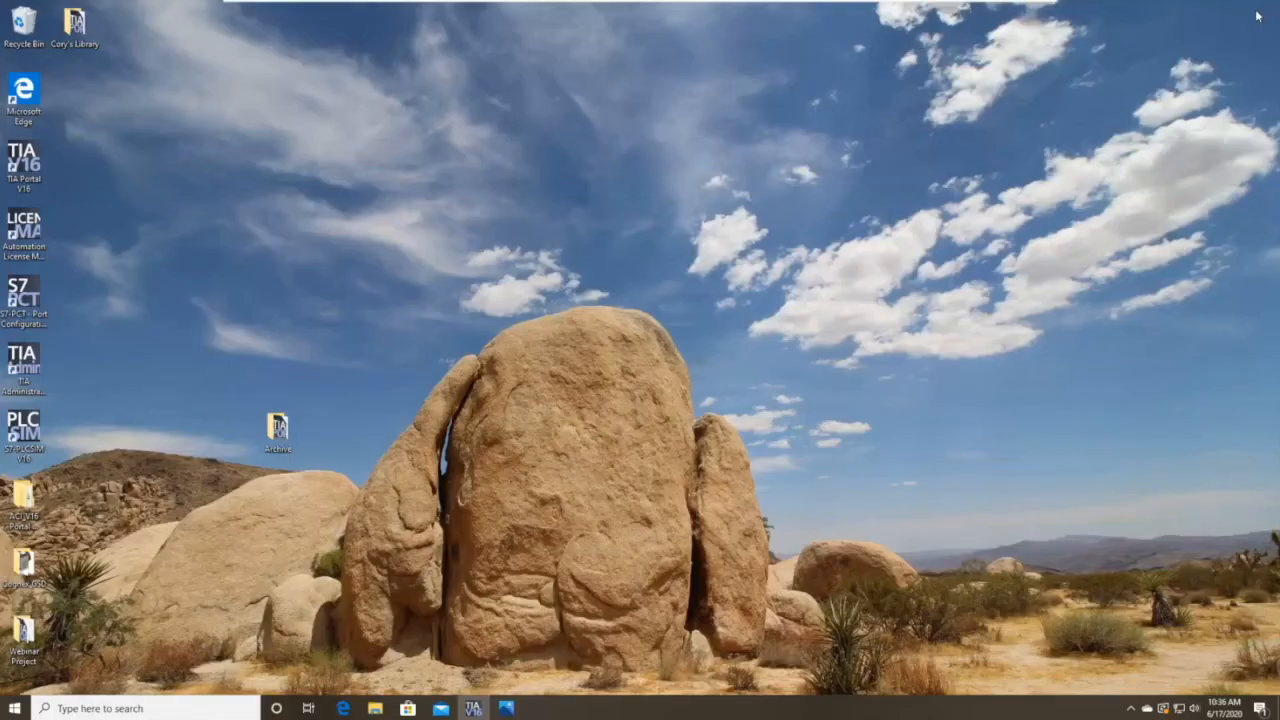
double_click(292, 417)
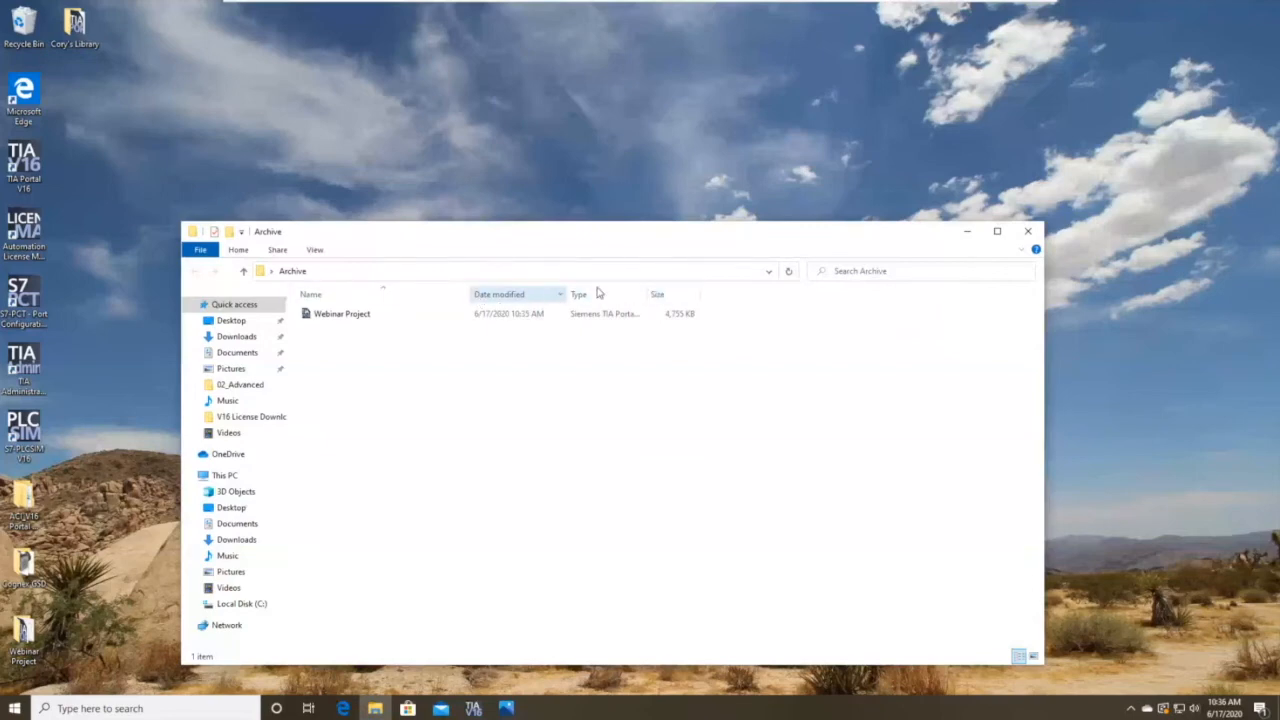
right_click(414, 320)
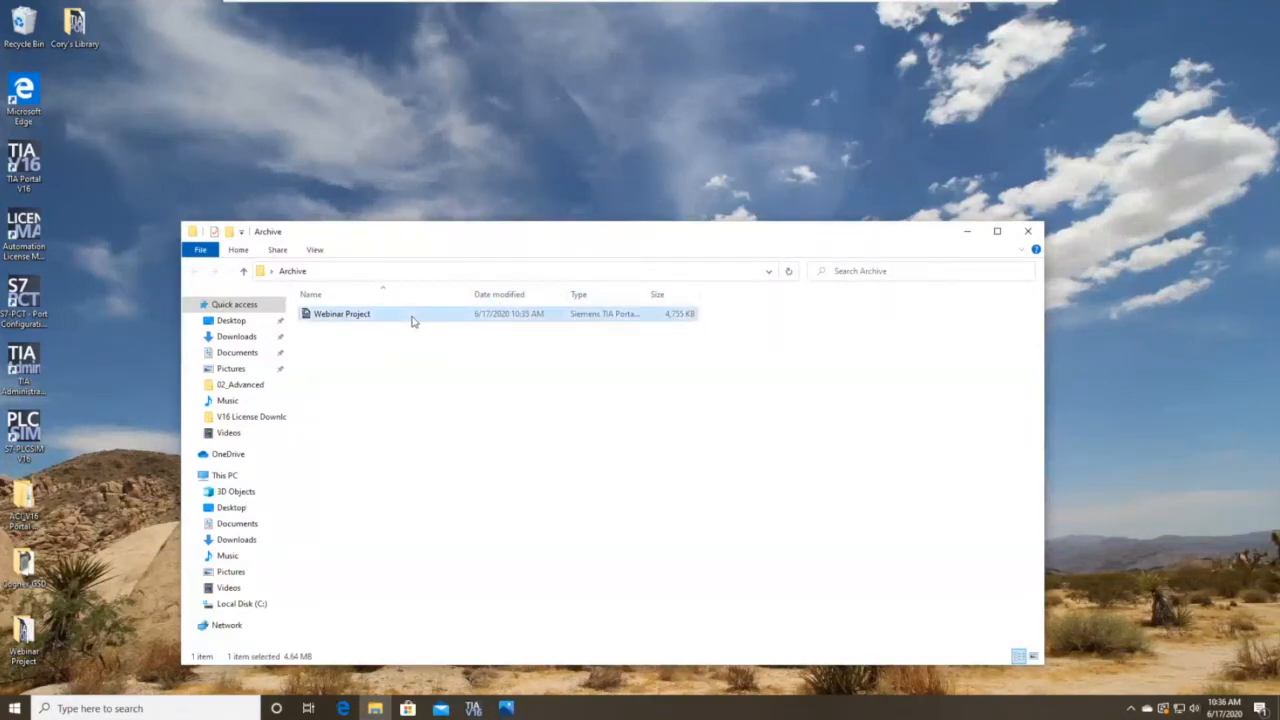
left_click(466, 526)
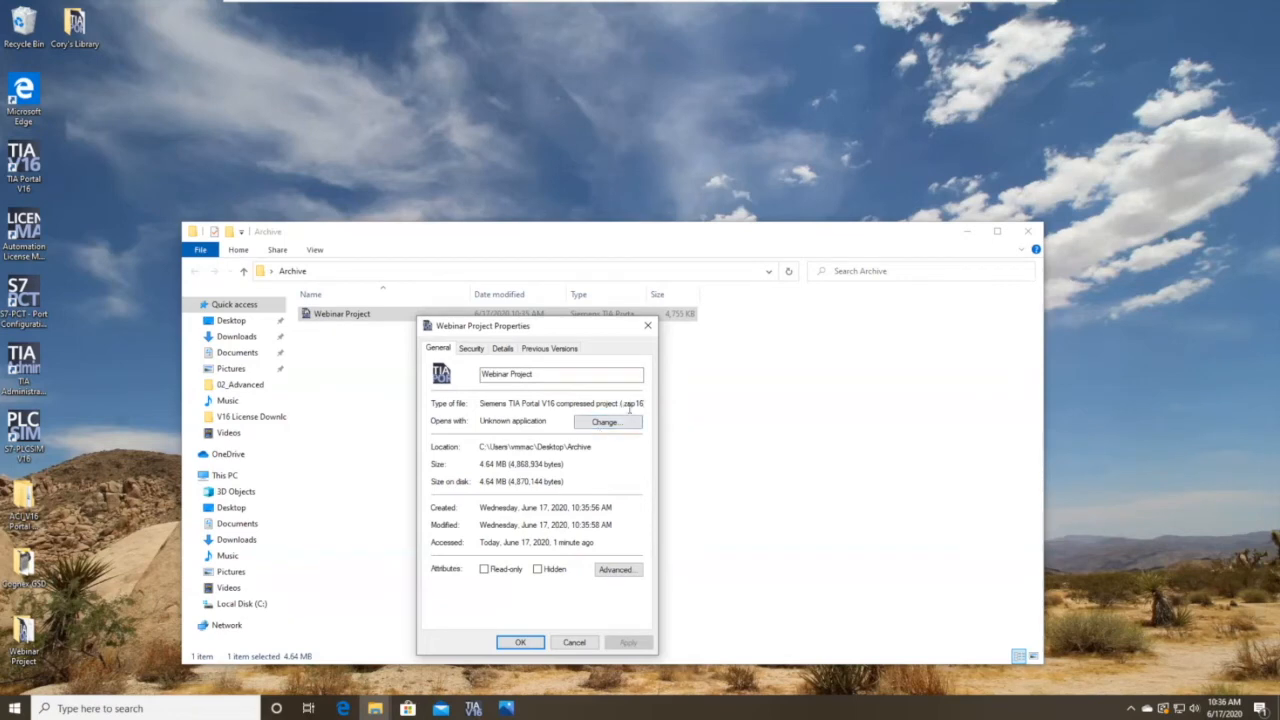
left_click(647, 327)
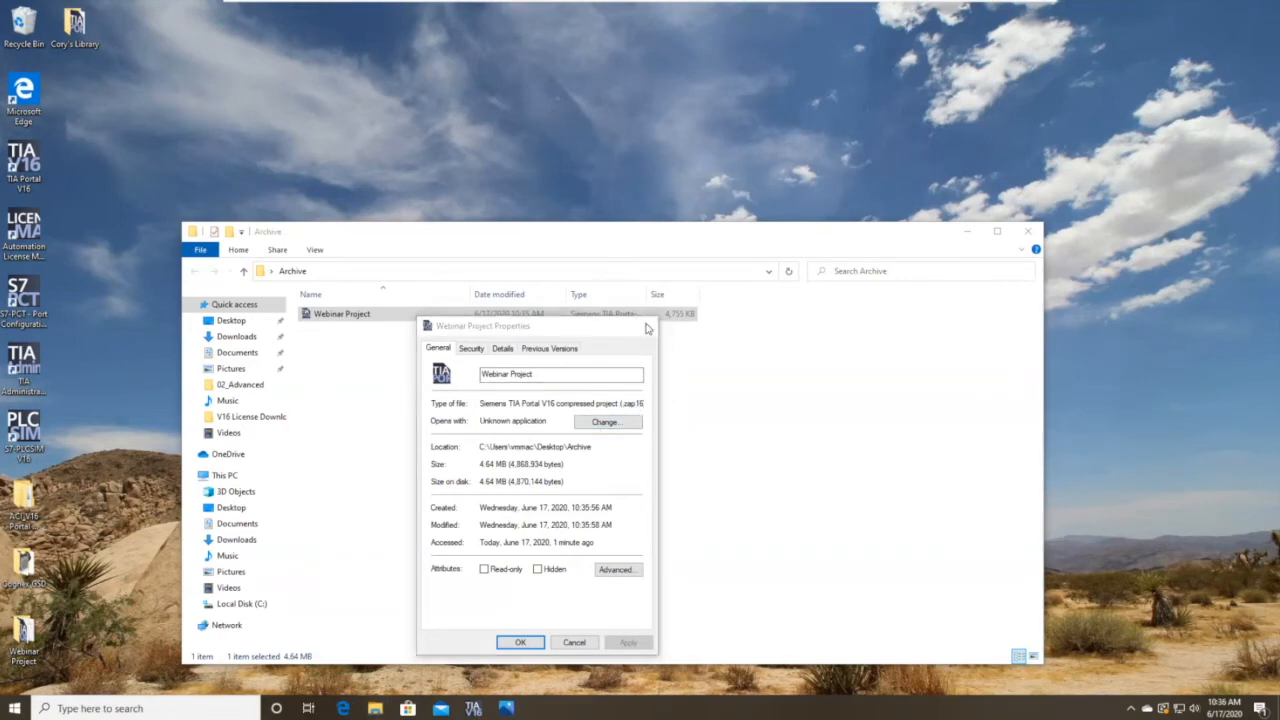
left_click(1033, 232)
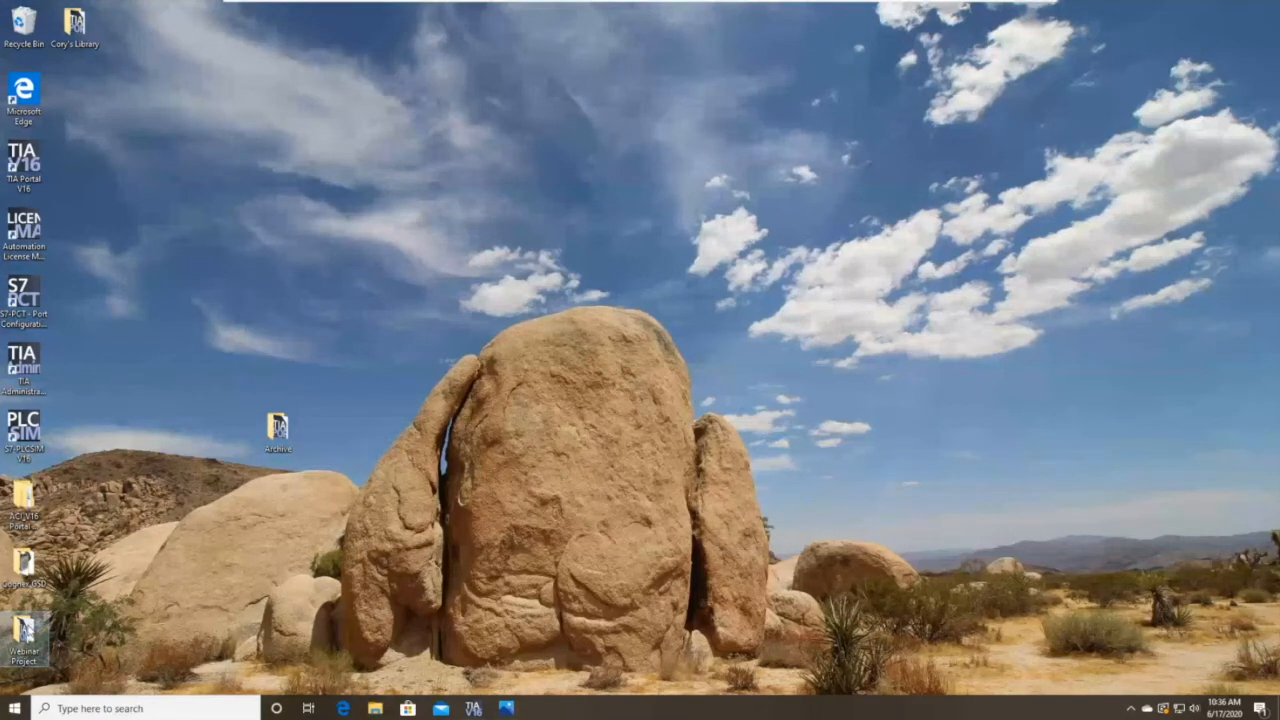
Show the Webinar Project folder and the desktop Archive folder in two stacked Explorer windows.
key("super+e")
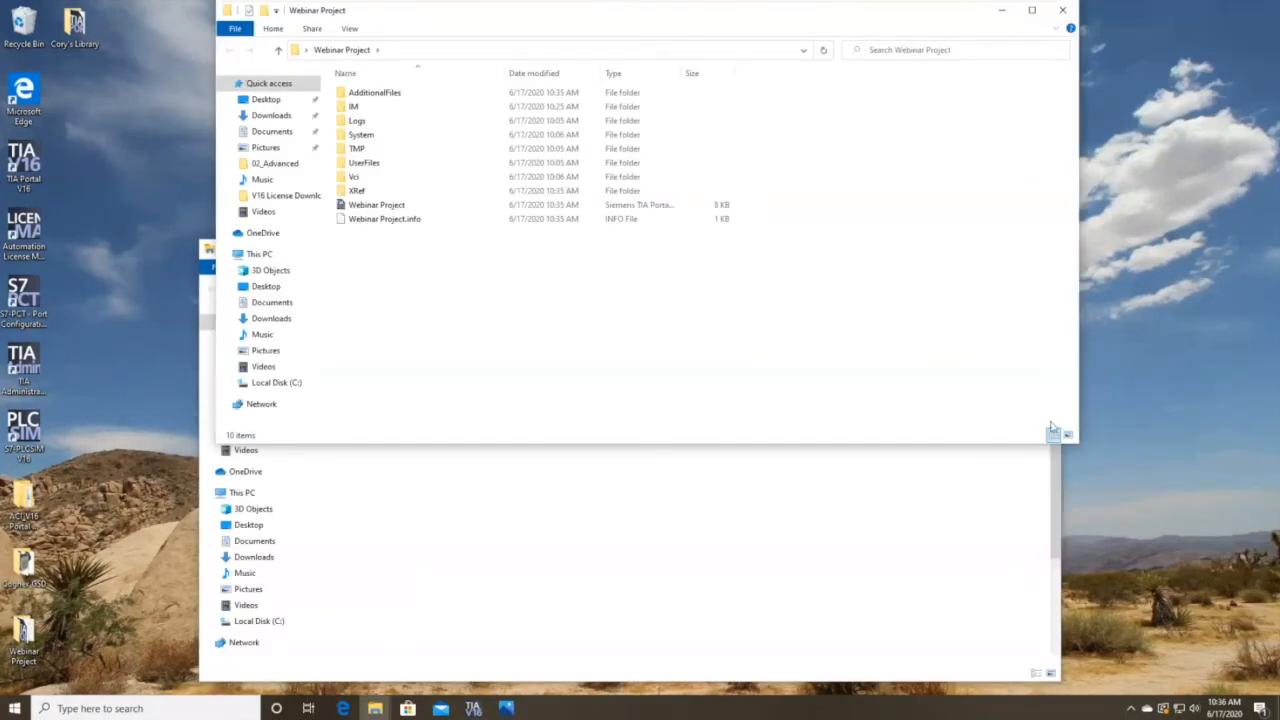
left_click(1050, 460)
left_click(1045, 248)
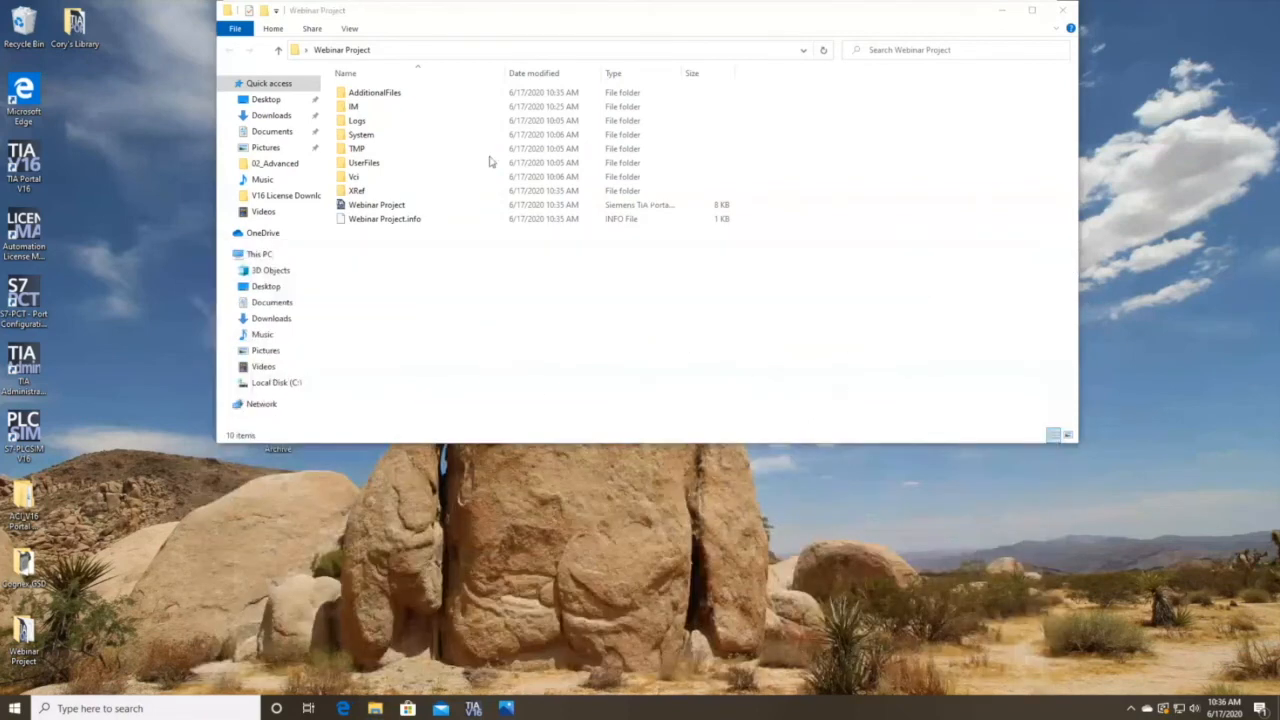
left_click(277, 452)
double_click(277, 449)
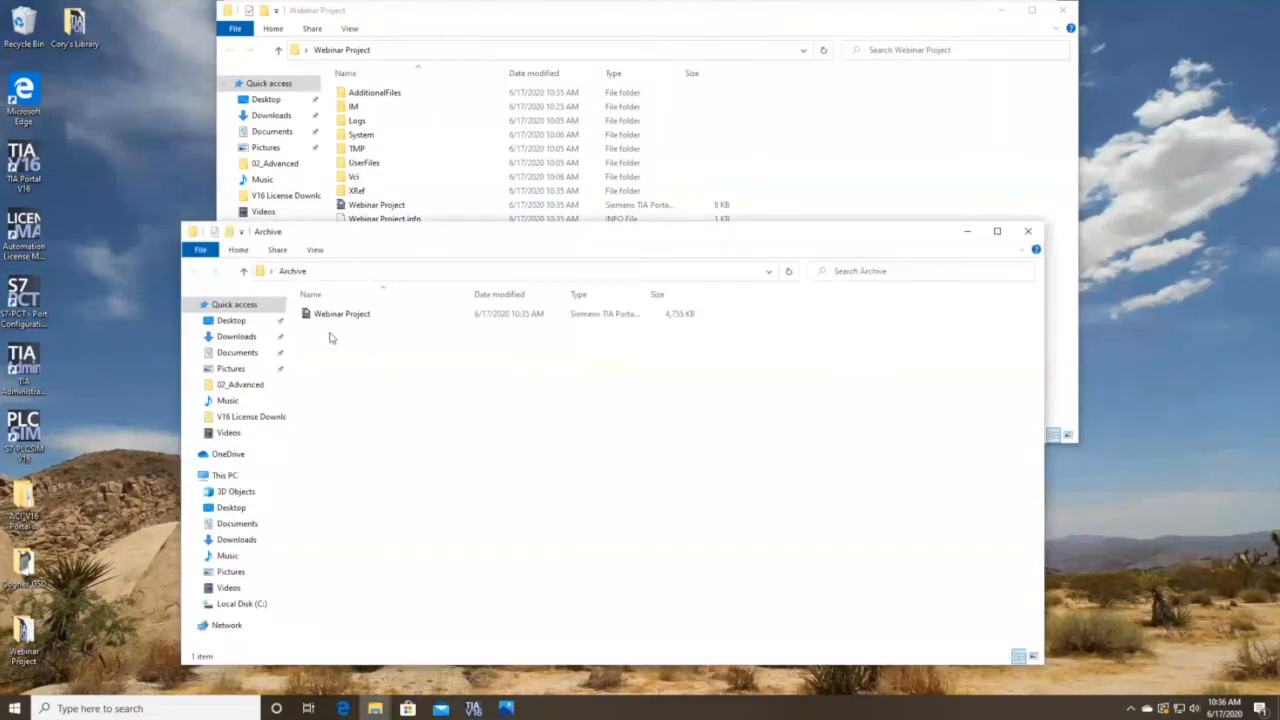
left_click_drag(628, 223, 628, 342)
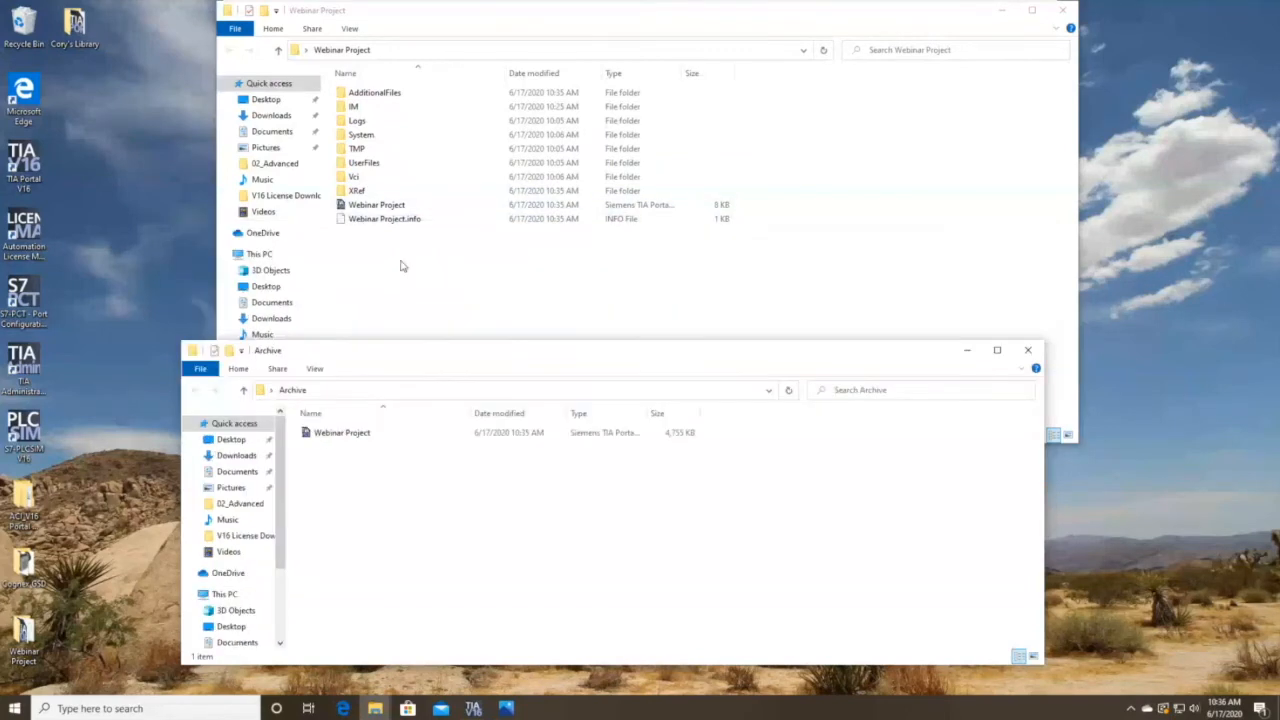
left_click(388, 207)
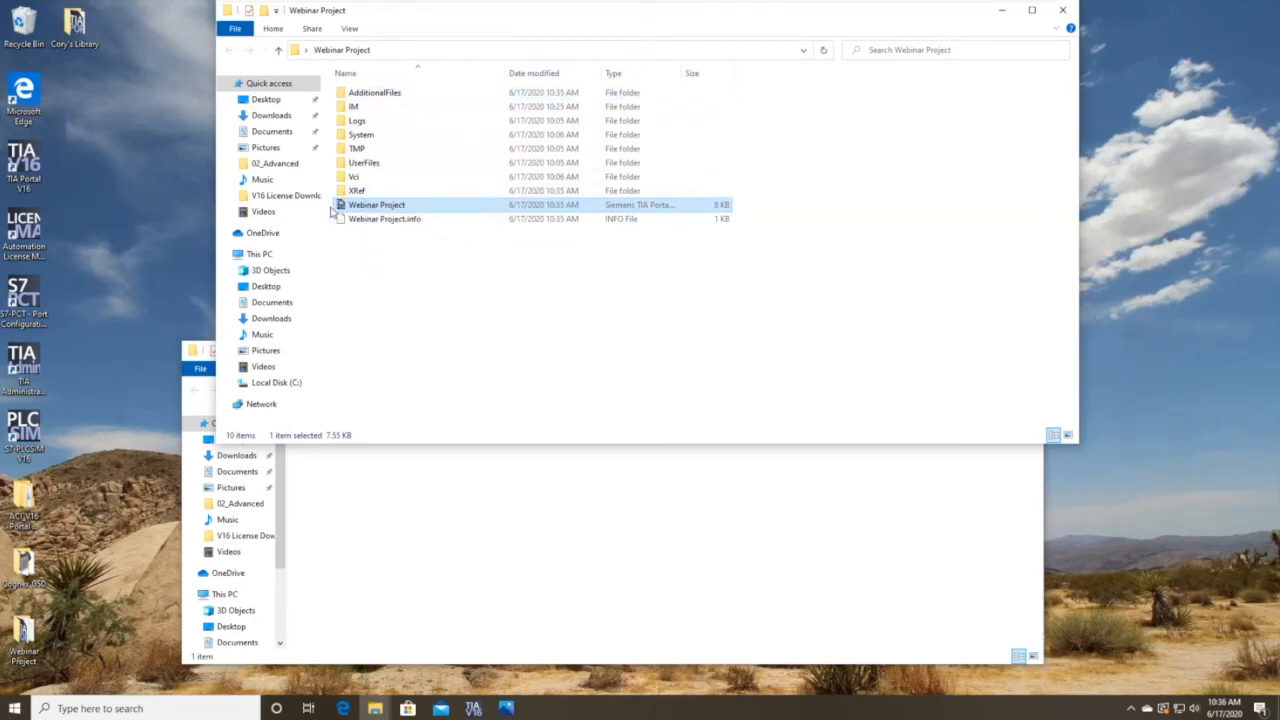
Select the archived Webinar Project file, then return to TIA Portal's network view.
left_click(545, 465)
left_click(360, 434)
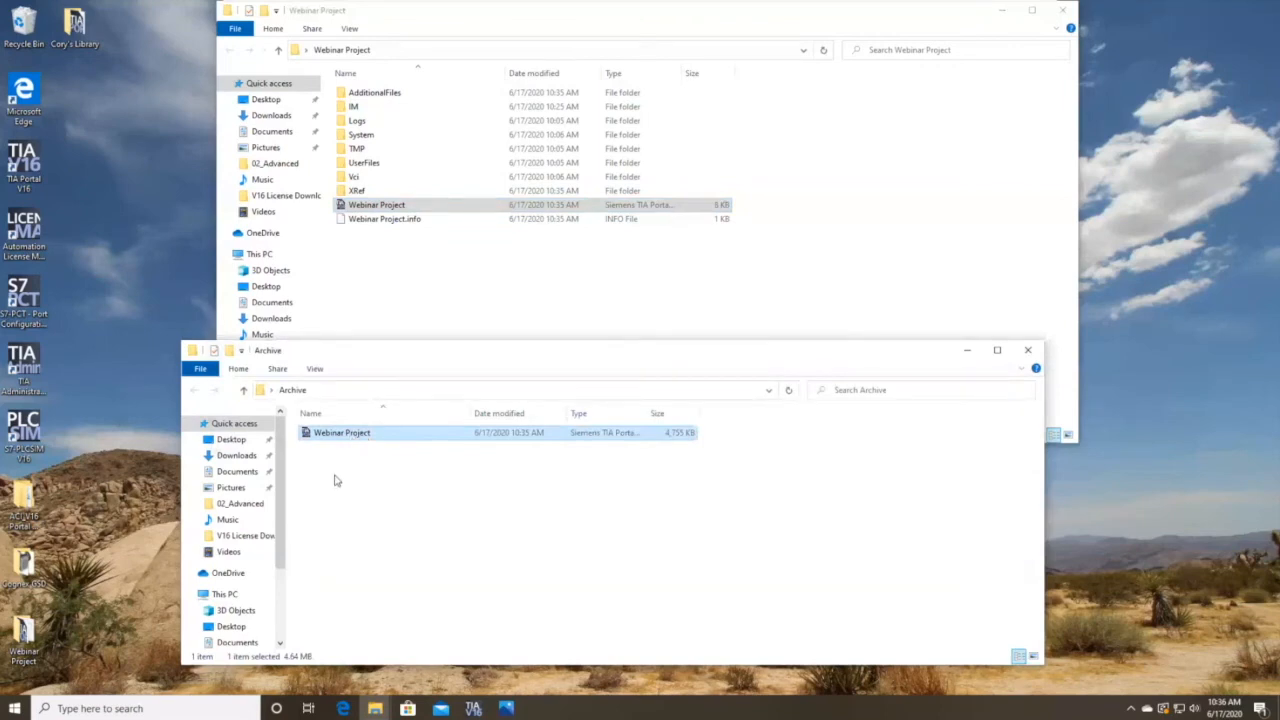
mouse_move(474, 708)
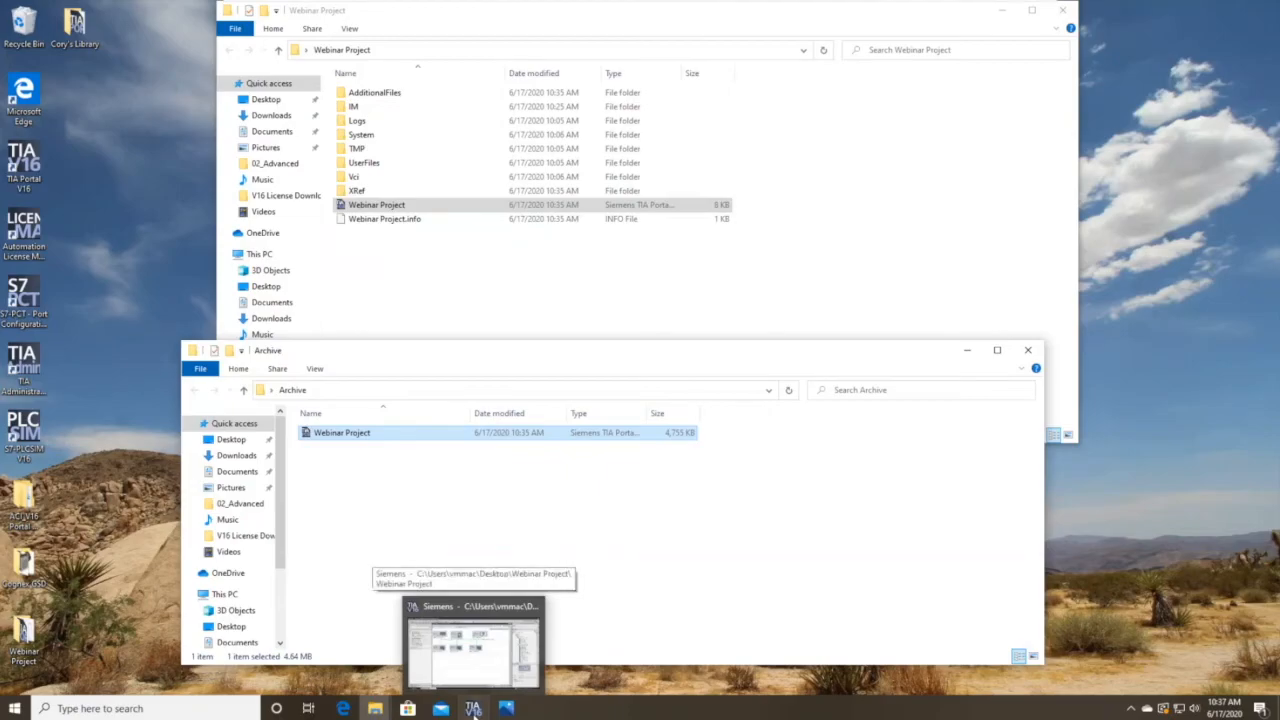
left_click(474, 708)
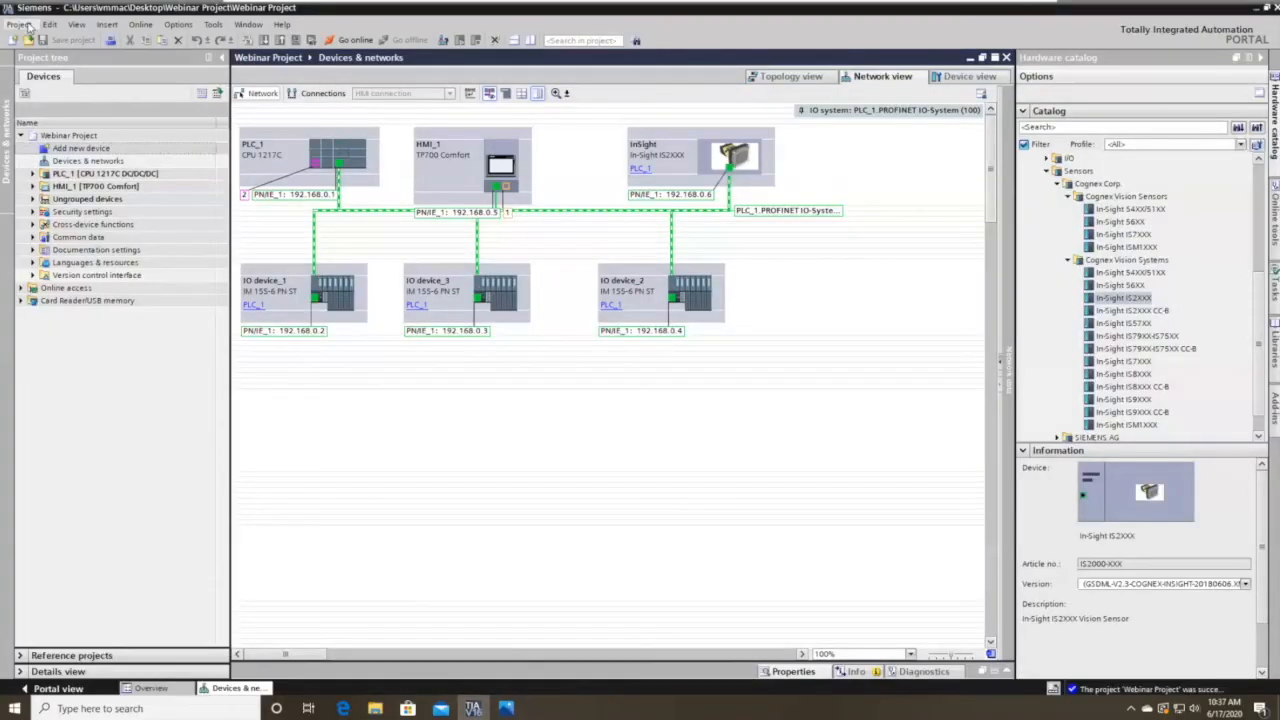
Close the Webinar Project from the Project menu, leaving no project loaded.
left_click(28, 24)
left_click(45, 72)
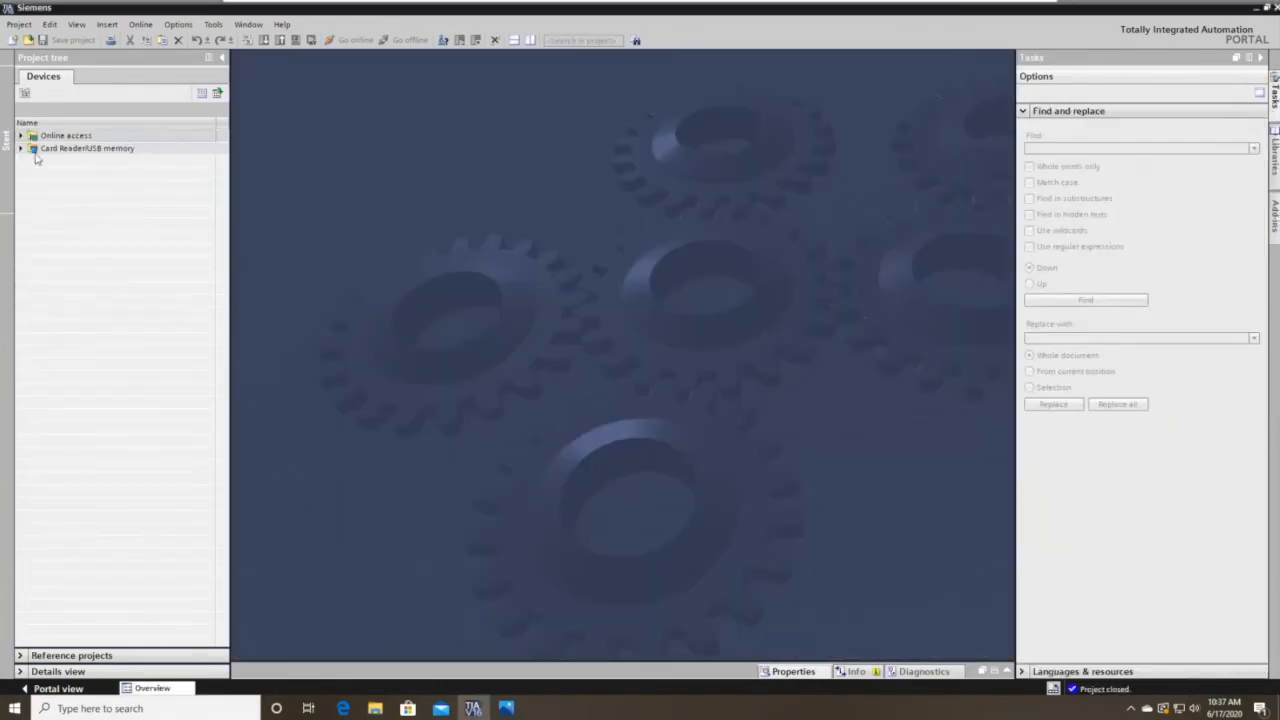
left_click(20, 24)
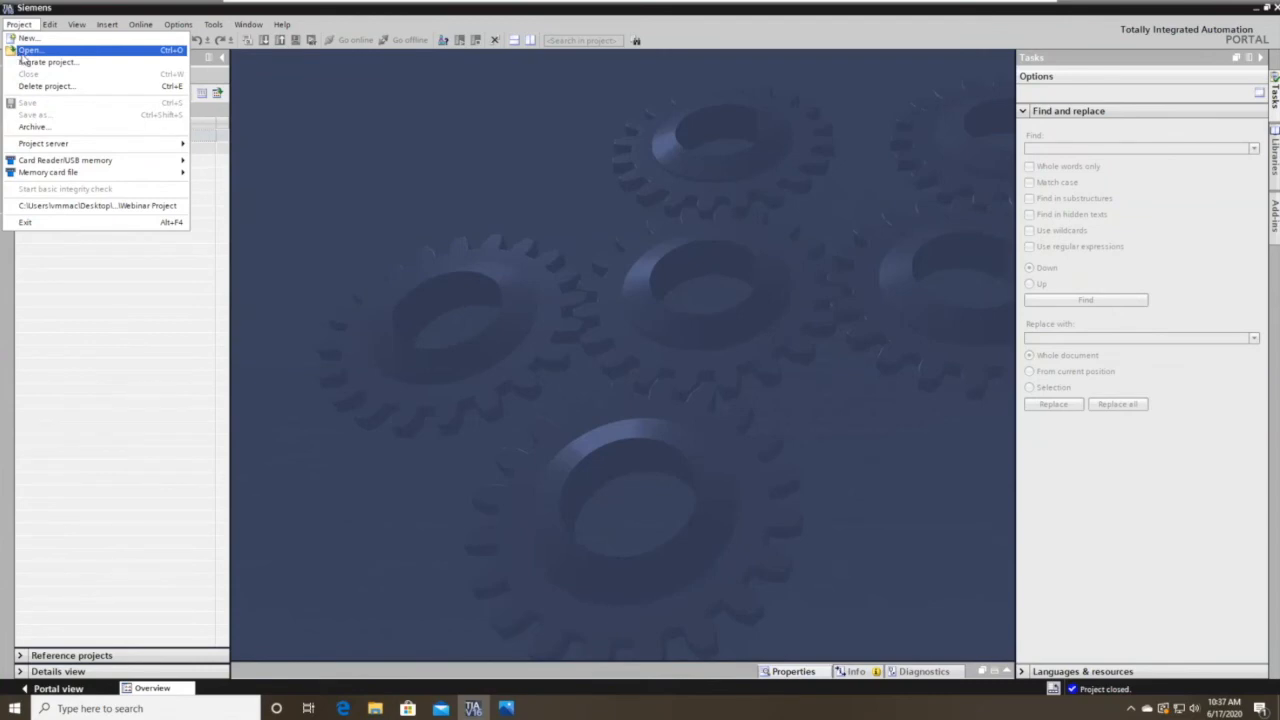
Retrieve the Webinar Project .zap16 from Desktop\Archive into Documents\Automation.
left_click(93, 55)
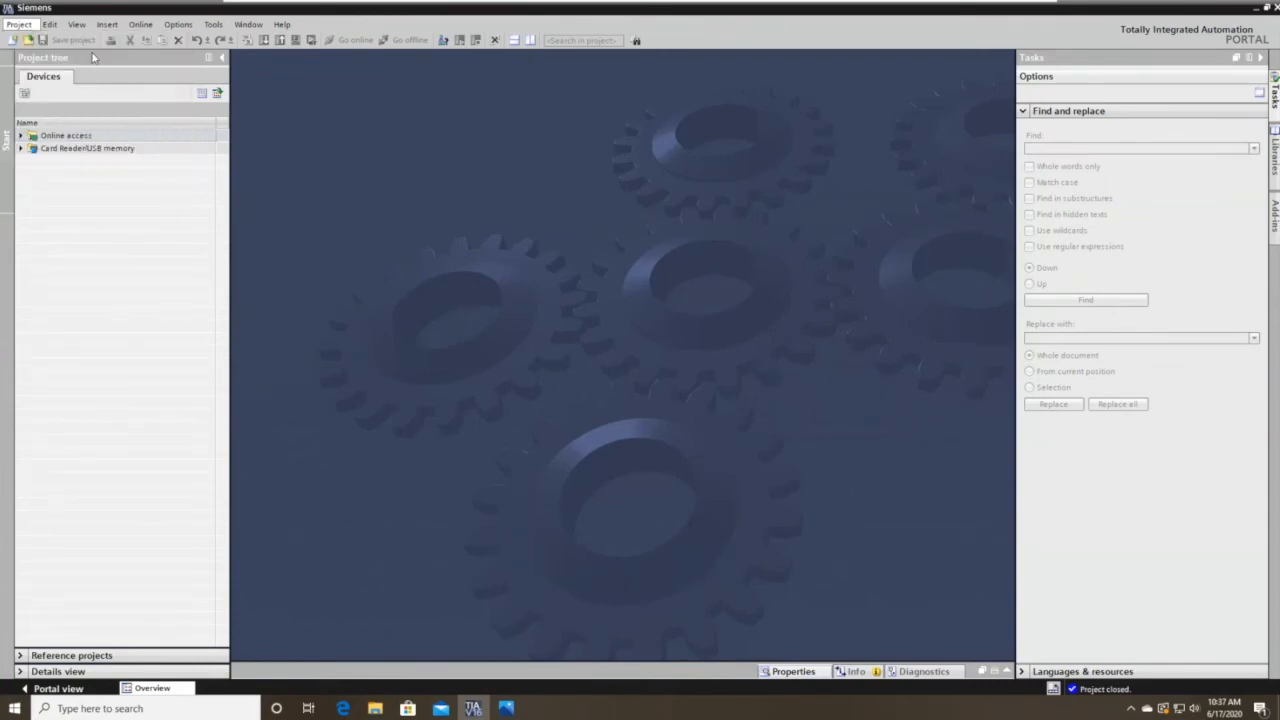
left_click(521, 454)
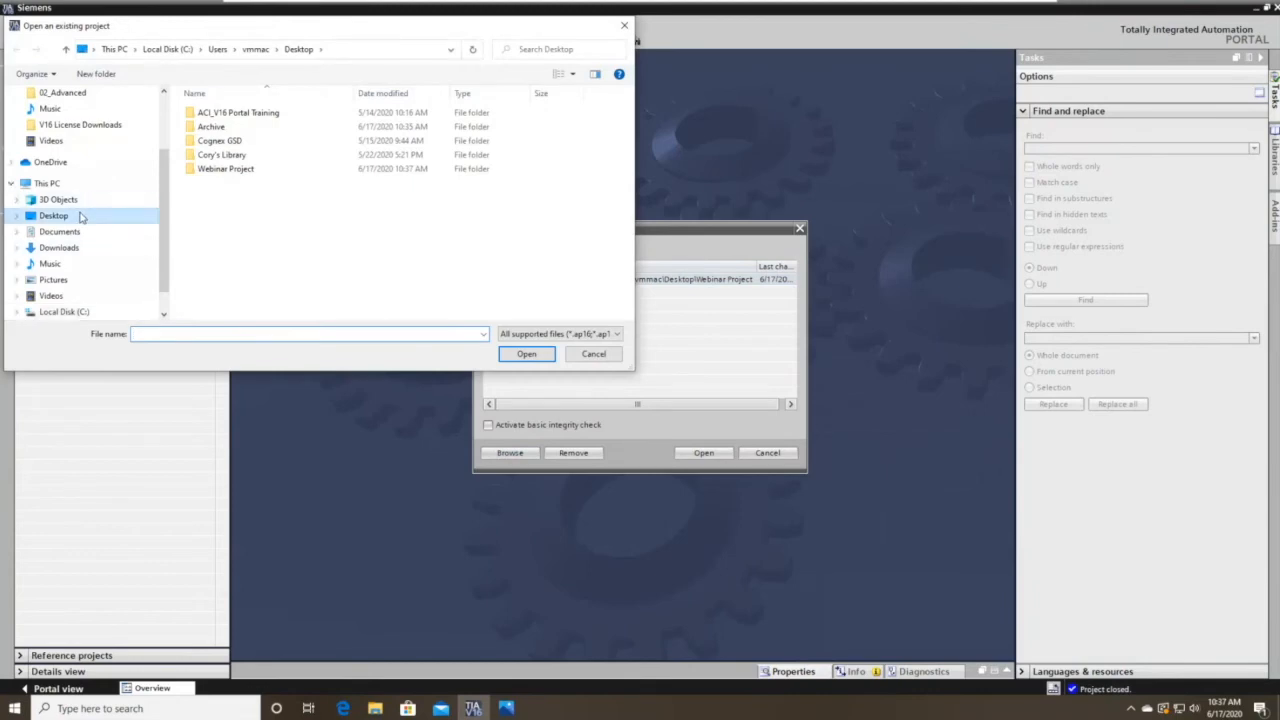
left_click(80, 216)
double_click(292, 130)
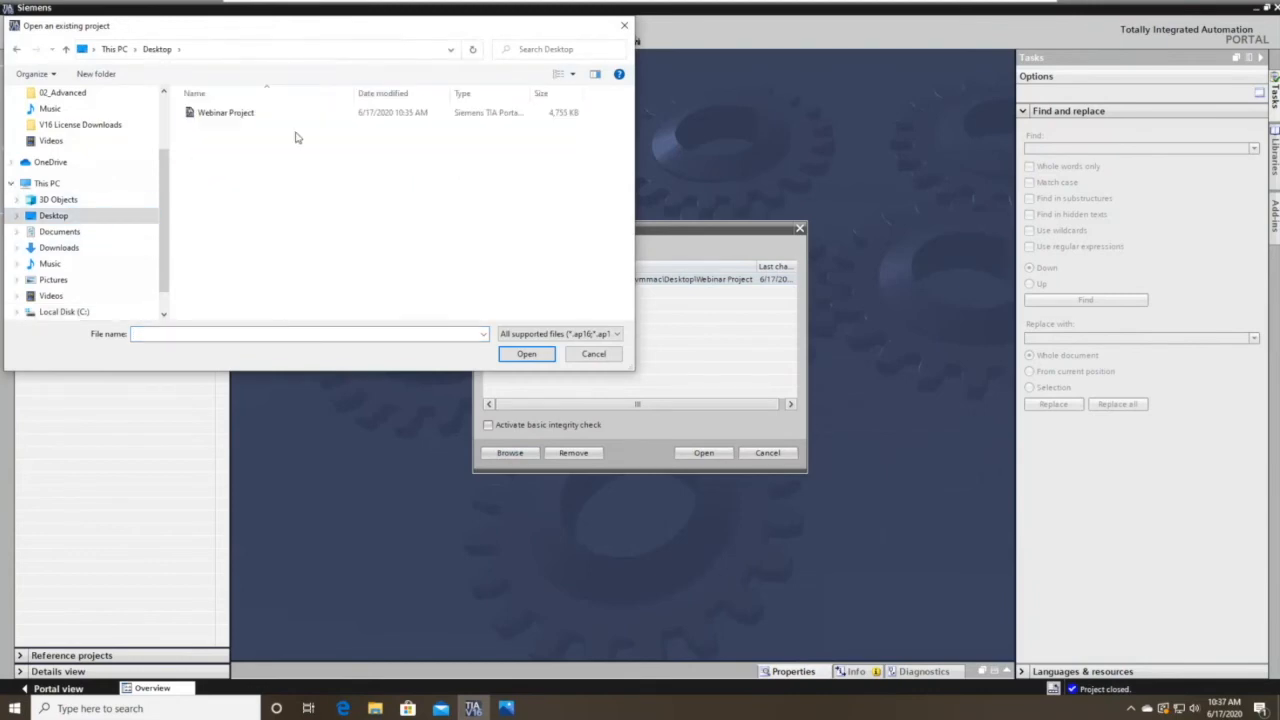
left_click(269, 118)
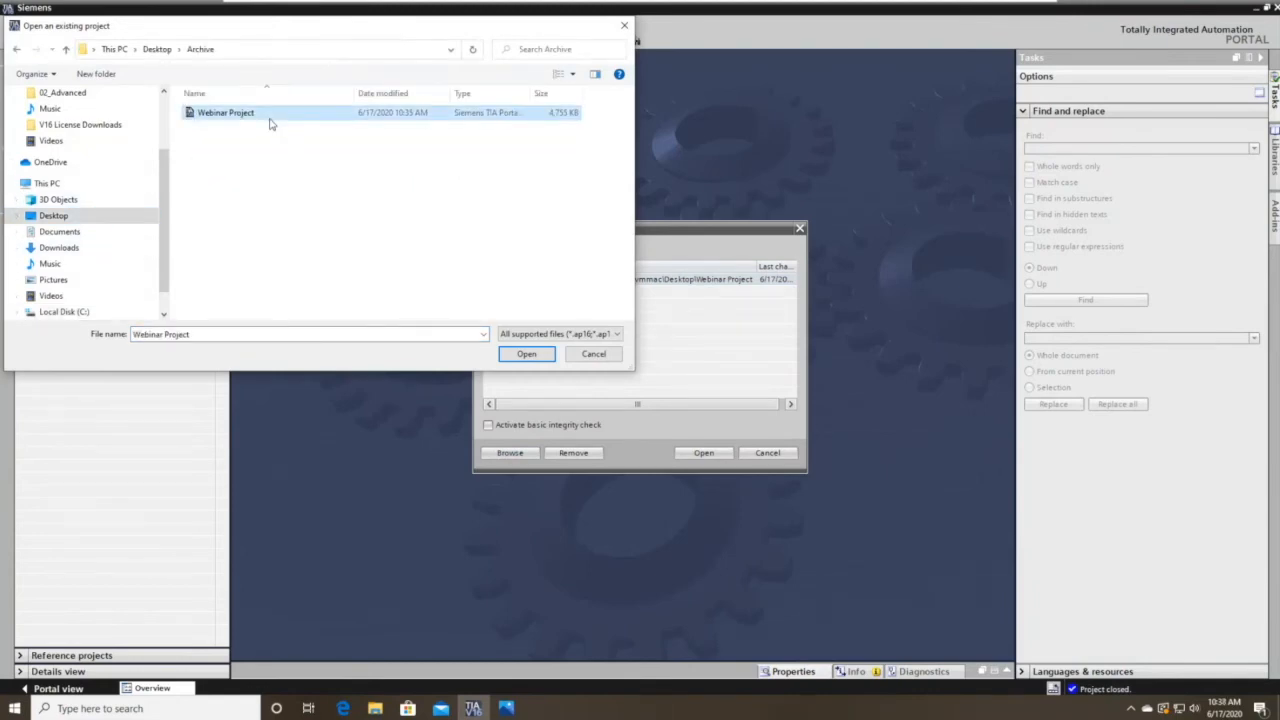
left_click(16, 50)
double_click(527, 130)
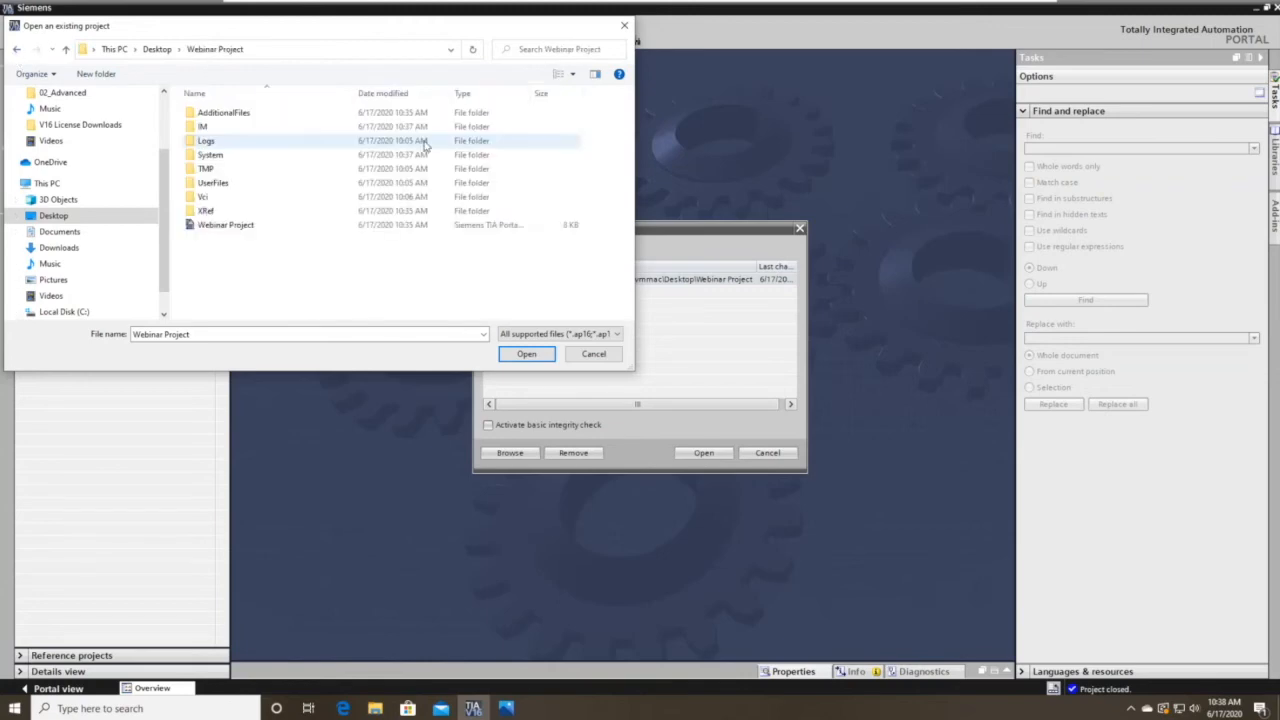
left_click(16, 50)
double_click(292, 130)
double_click(277, 118)
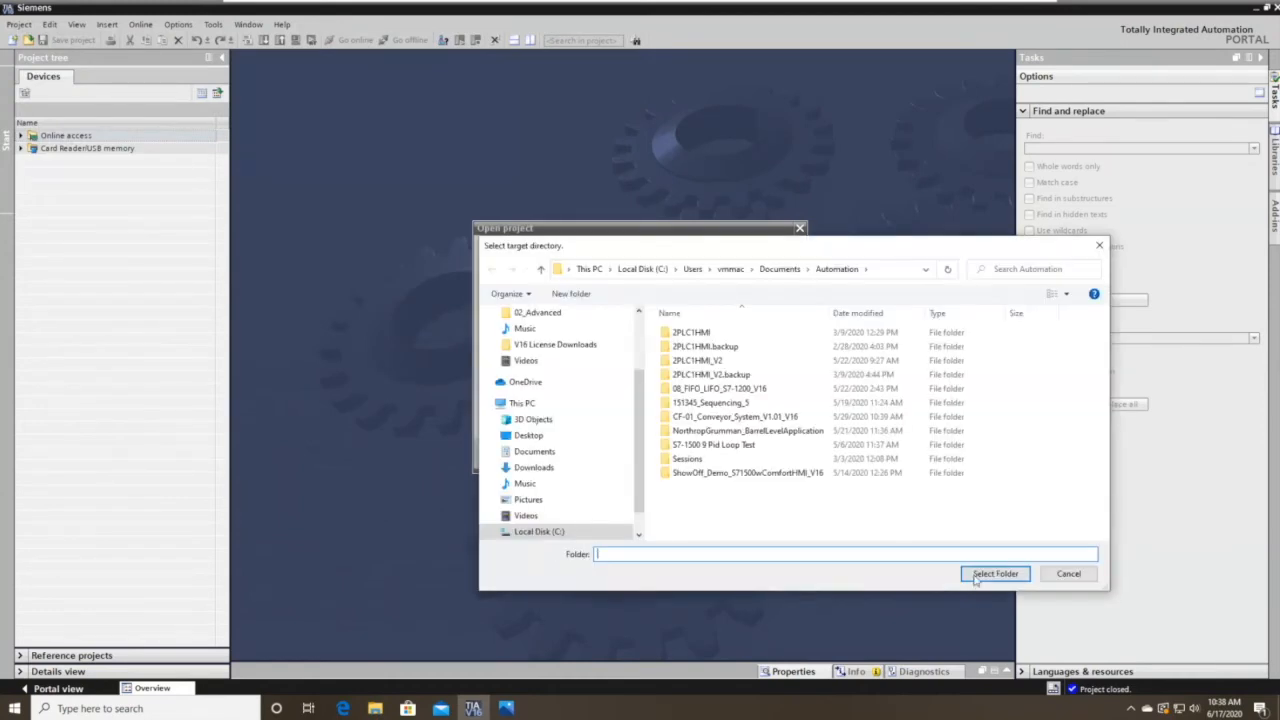
left_click(990, 573)
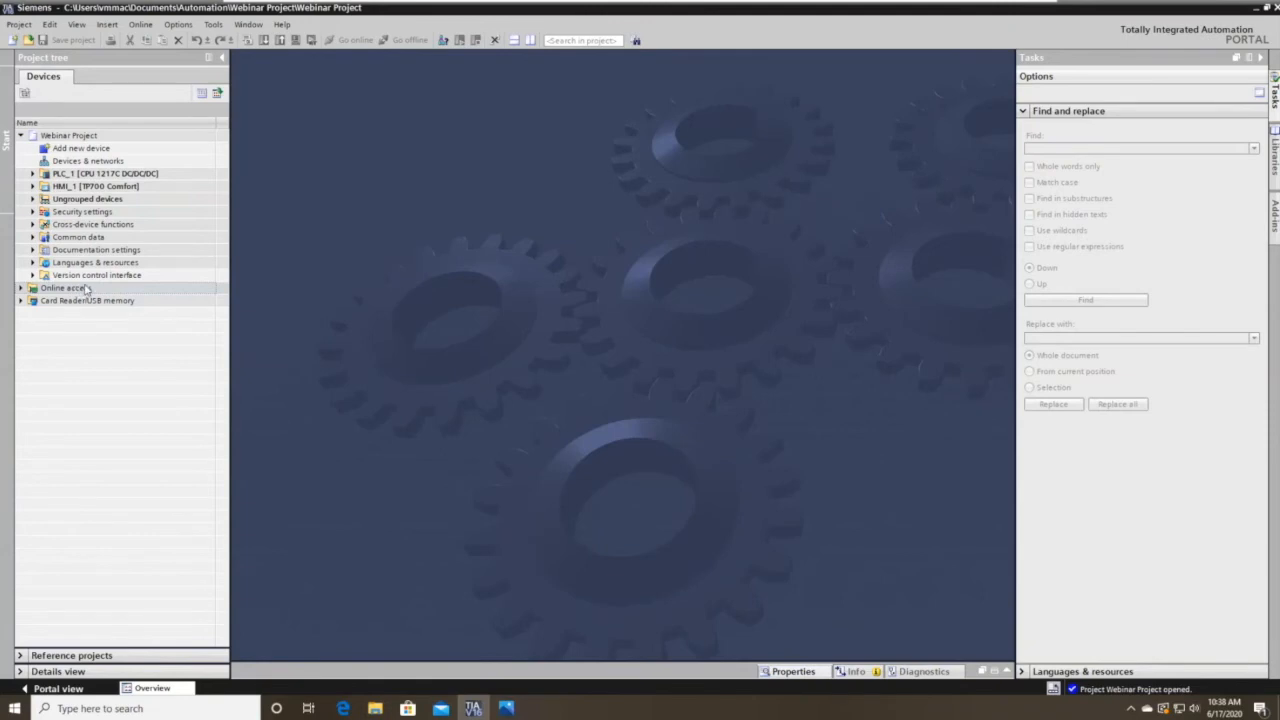
Close the retrieved project and display the Step 7 Licensing image.
left_click(19, 24)
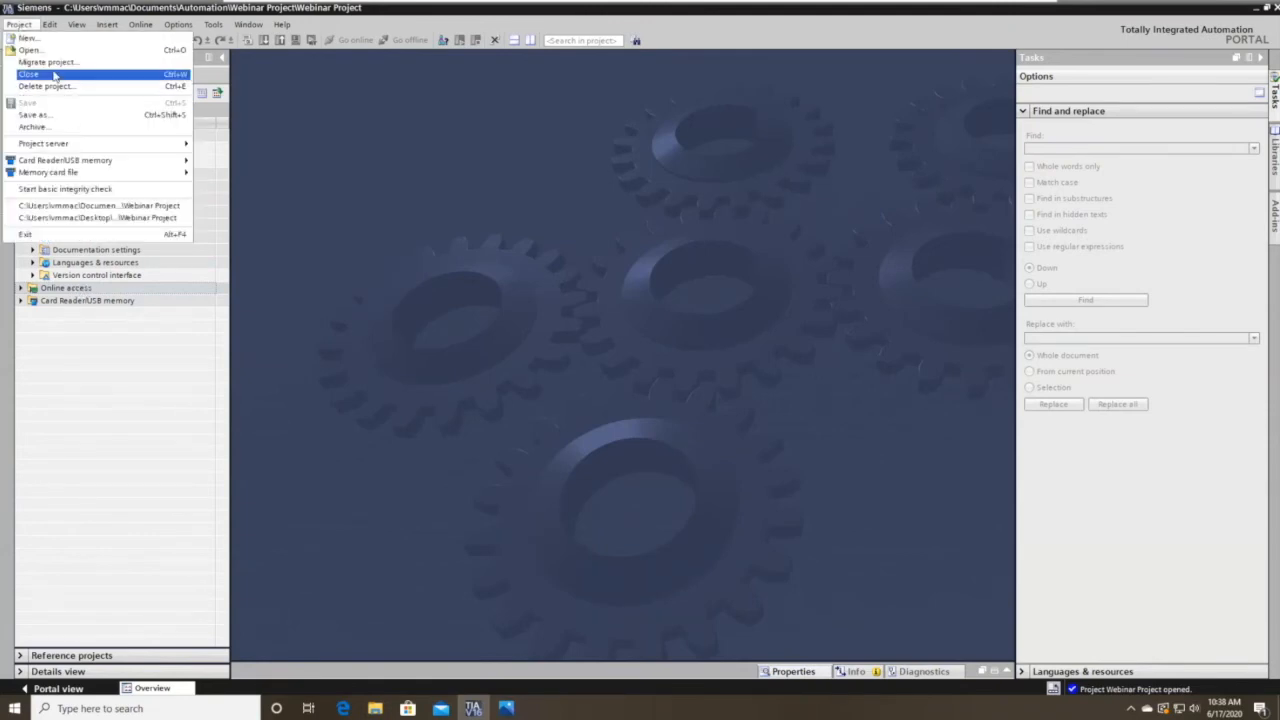
left_click(40, 73)
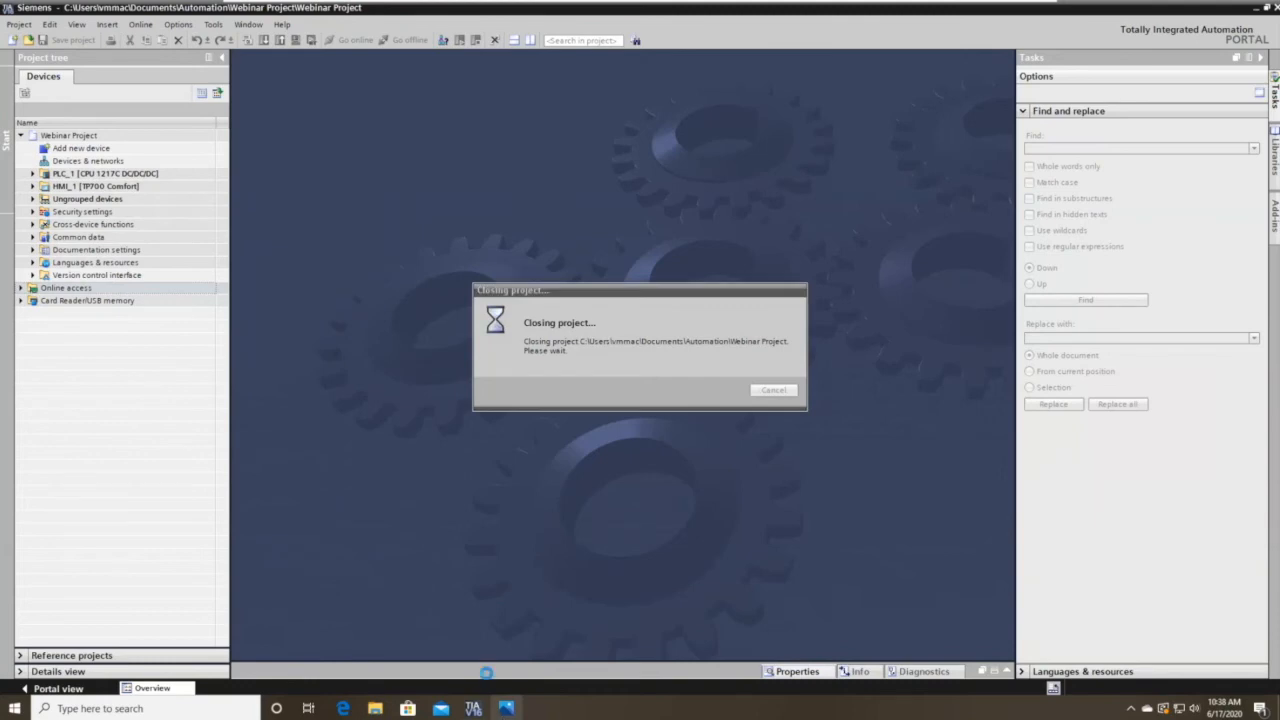
left_click(506, 708)
left_click_drag(776, 34, 645, 13)
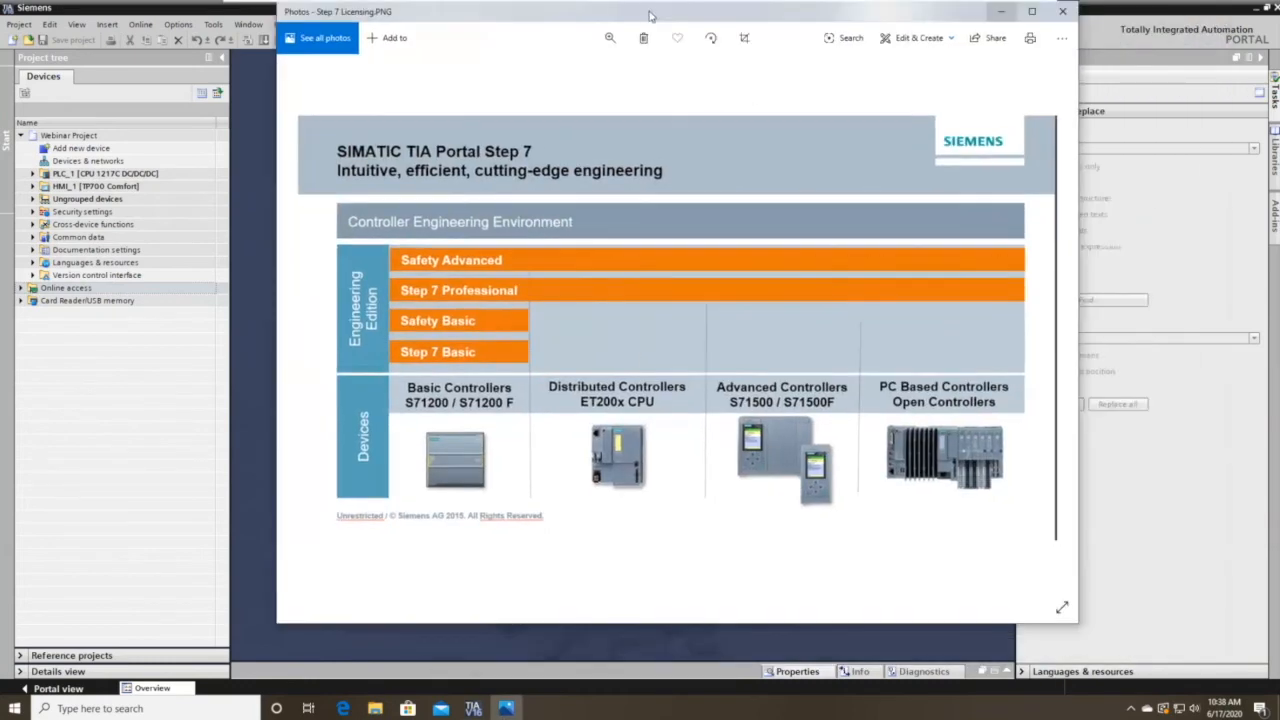